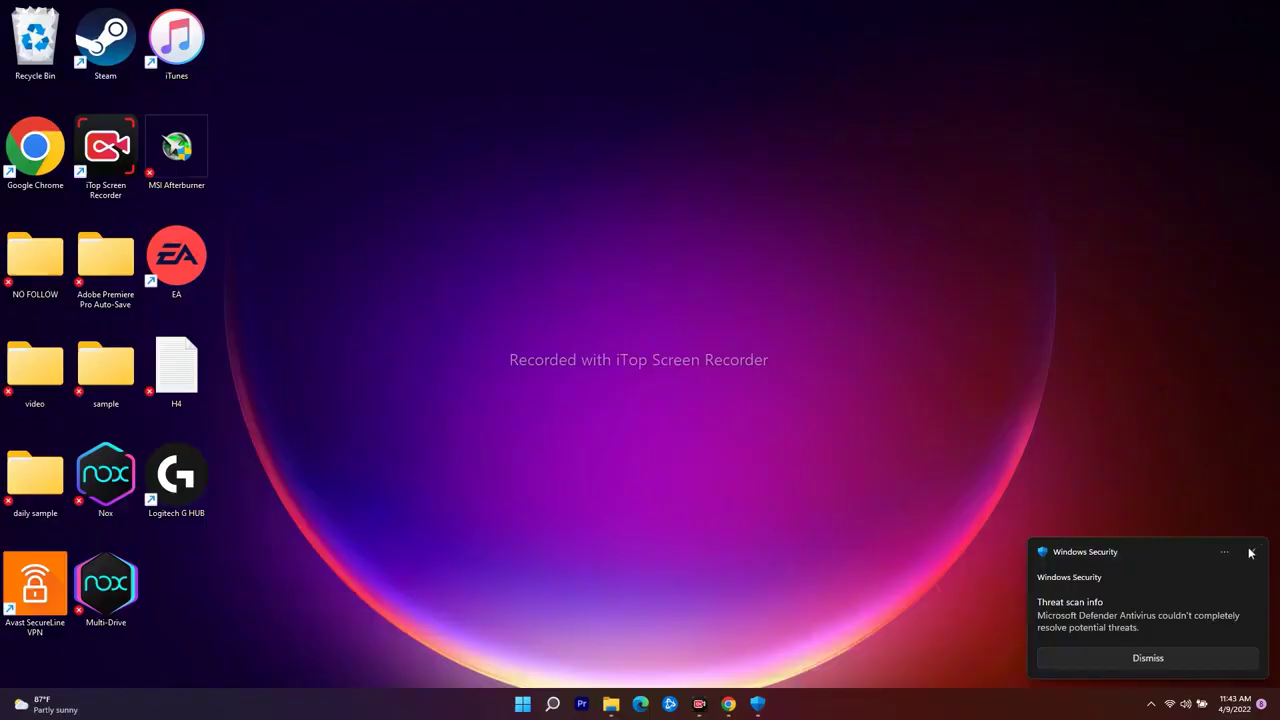
Step: Dismiss the security notification, check the signed-in account in a maximized Microsoft Store window, and minimize the store
click(1249, 553)
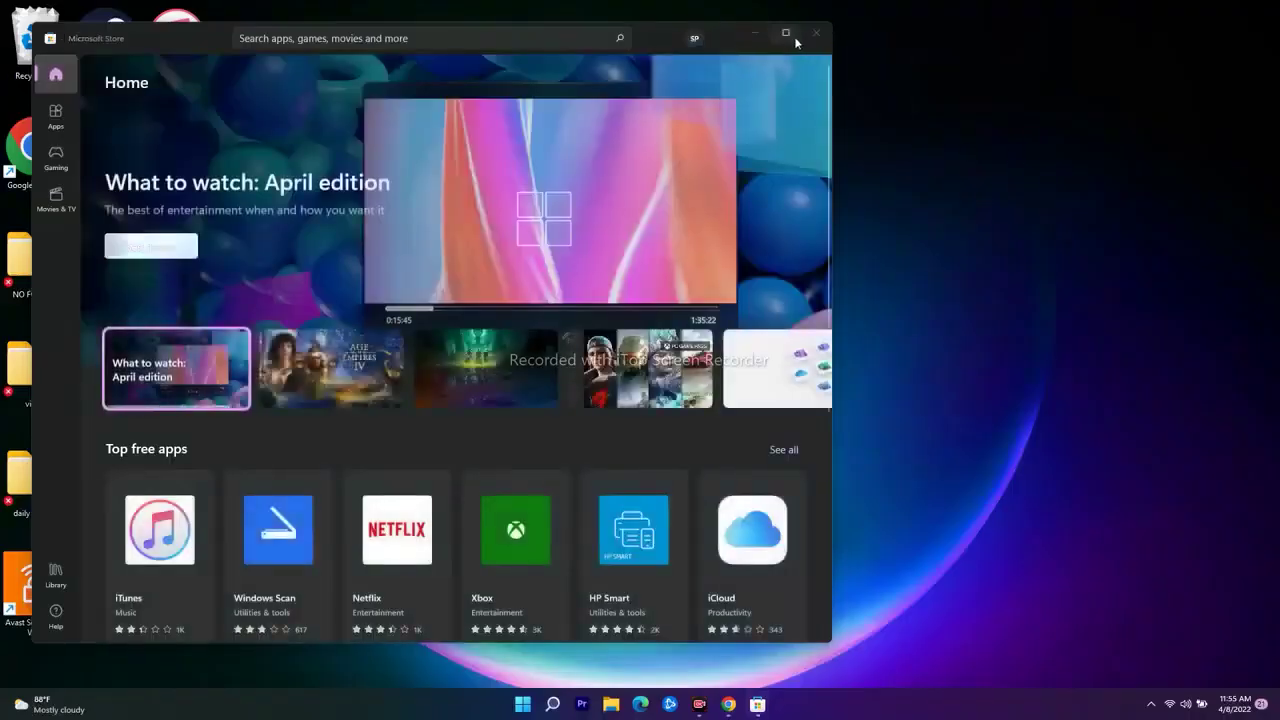
click(794, 38)
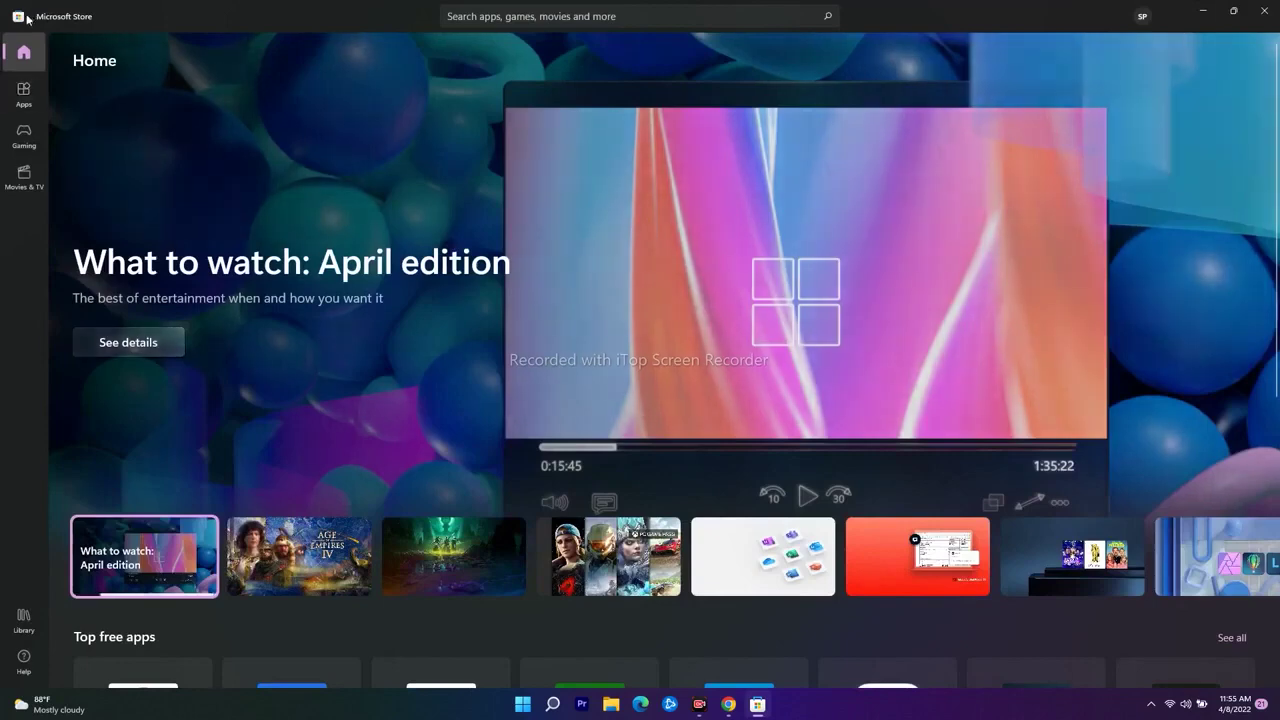
click(1143, 16)
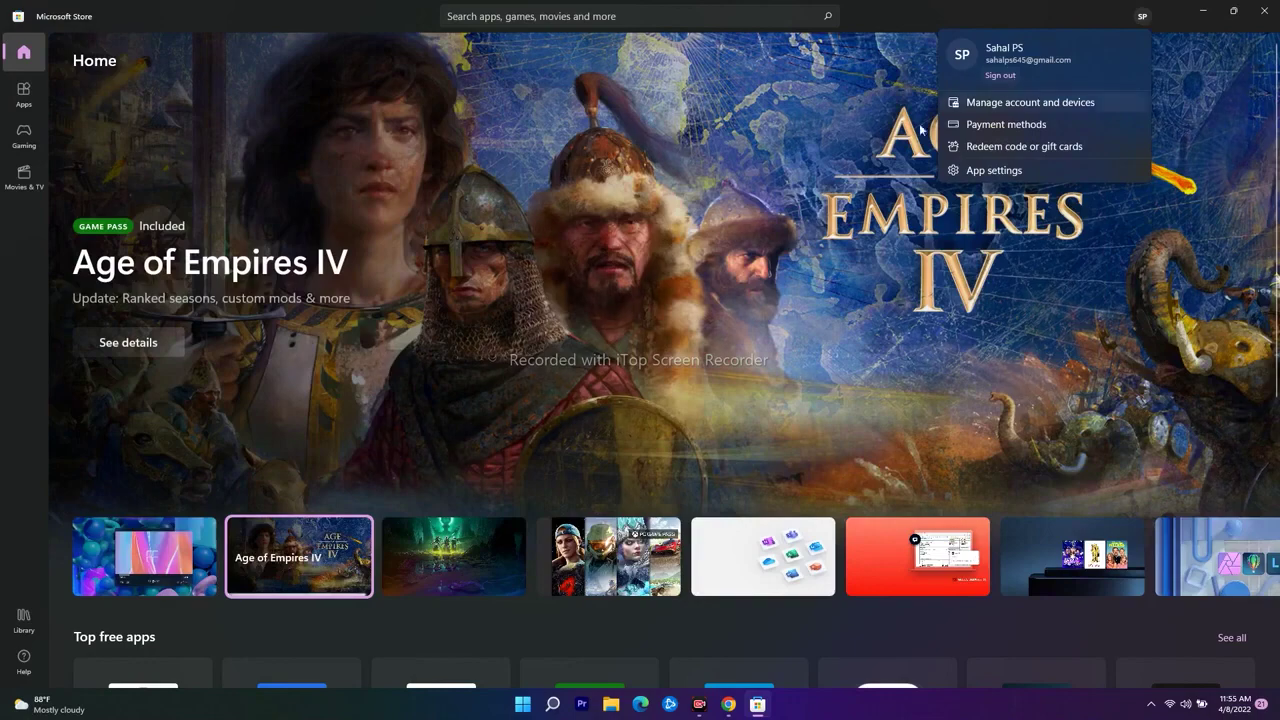
click(1081, 199)
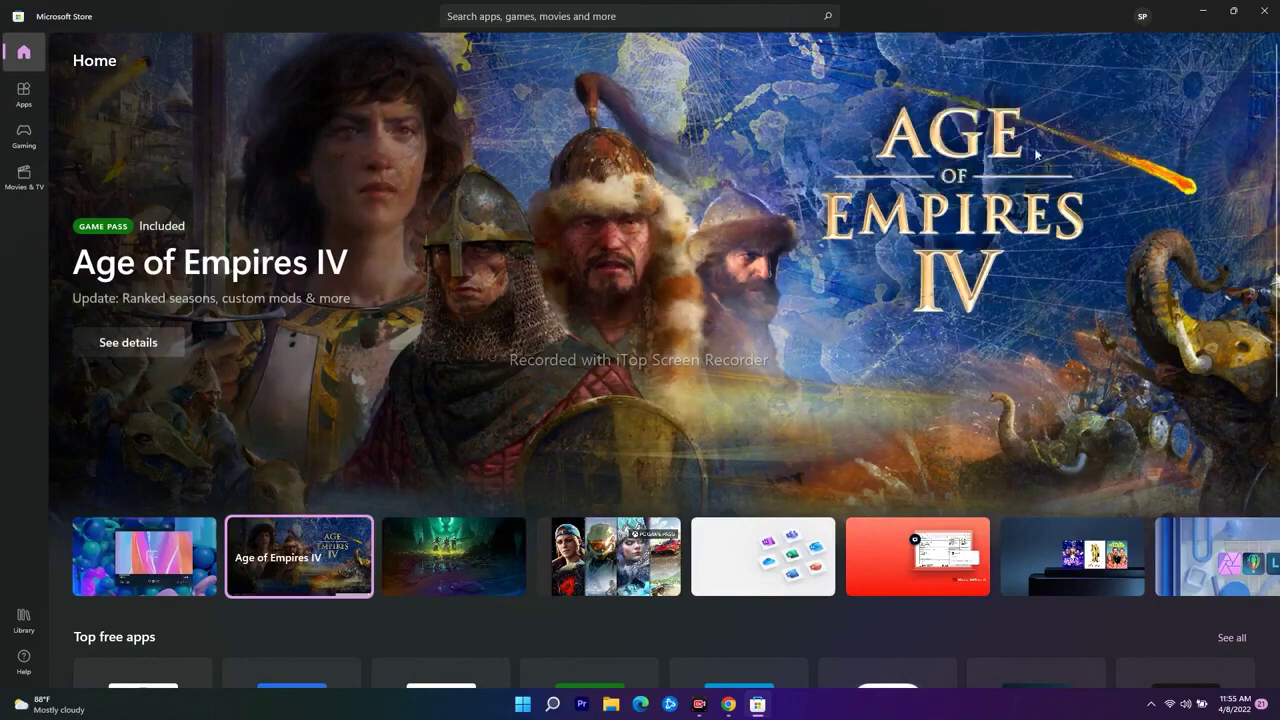
click(1202, 11)
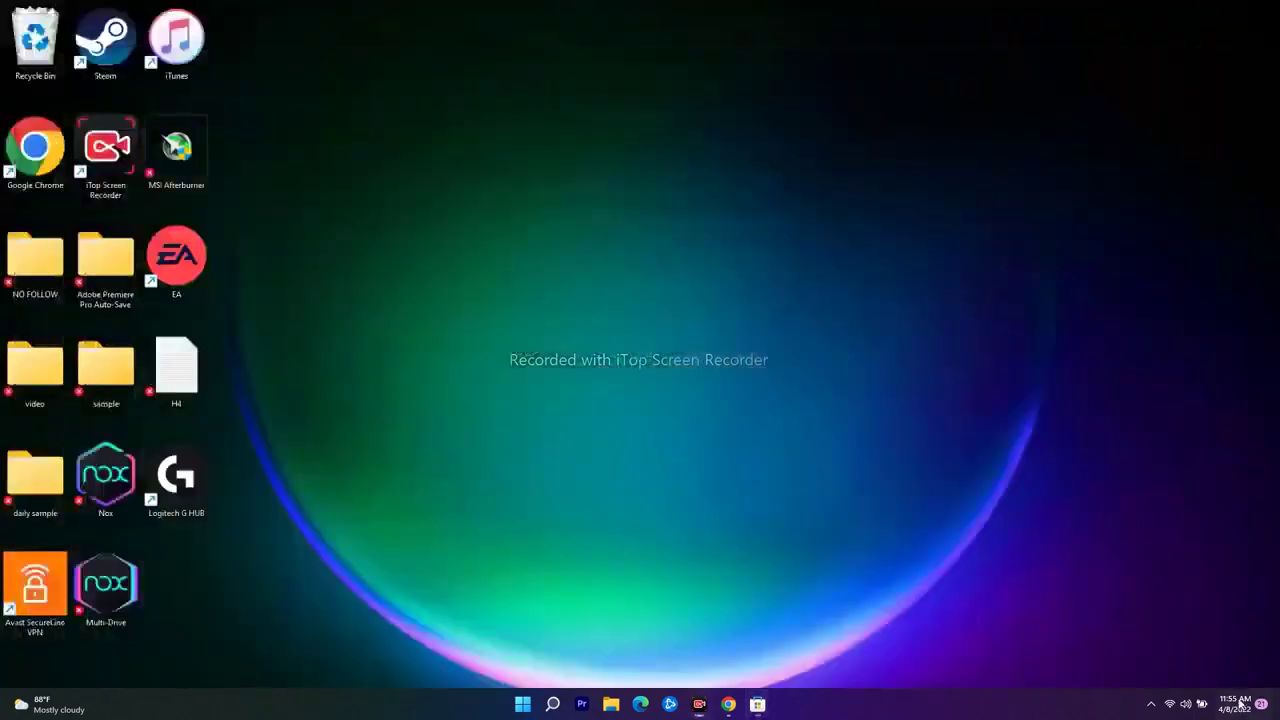
Step: Turn on automatic time zone setting in the Windows date and time settings, then check the Microsoft Store again
click(1236, 705)
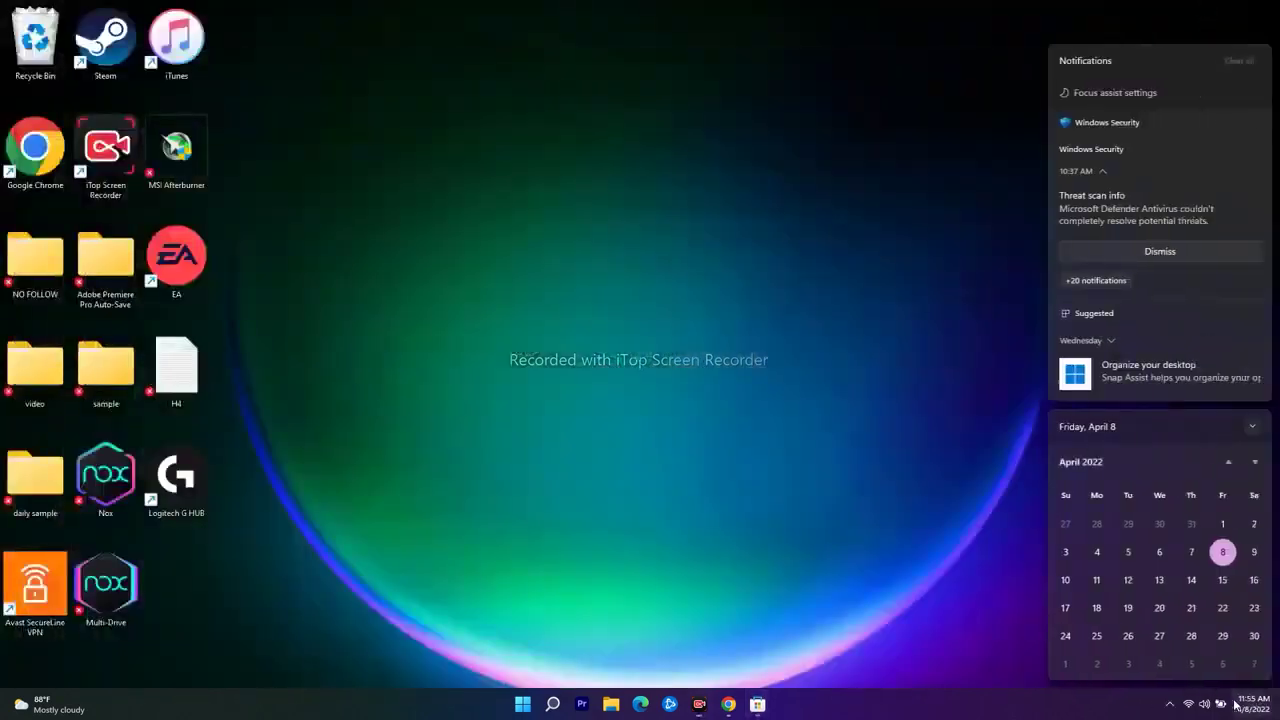
right_click(1246, 711)
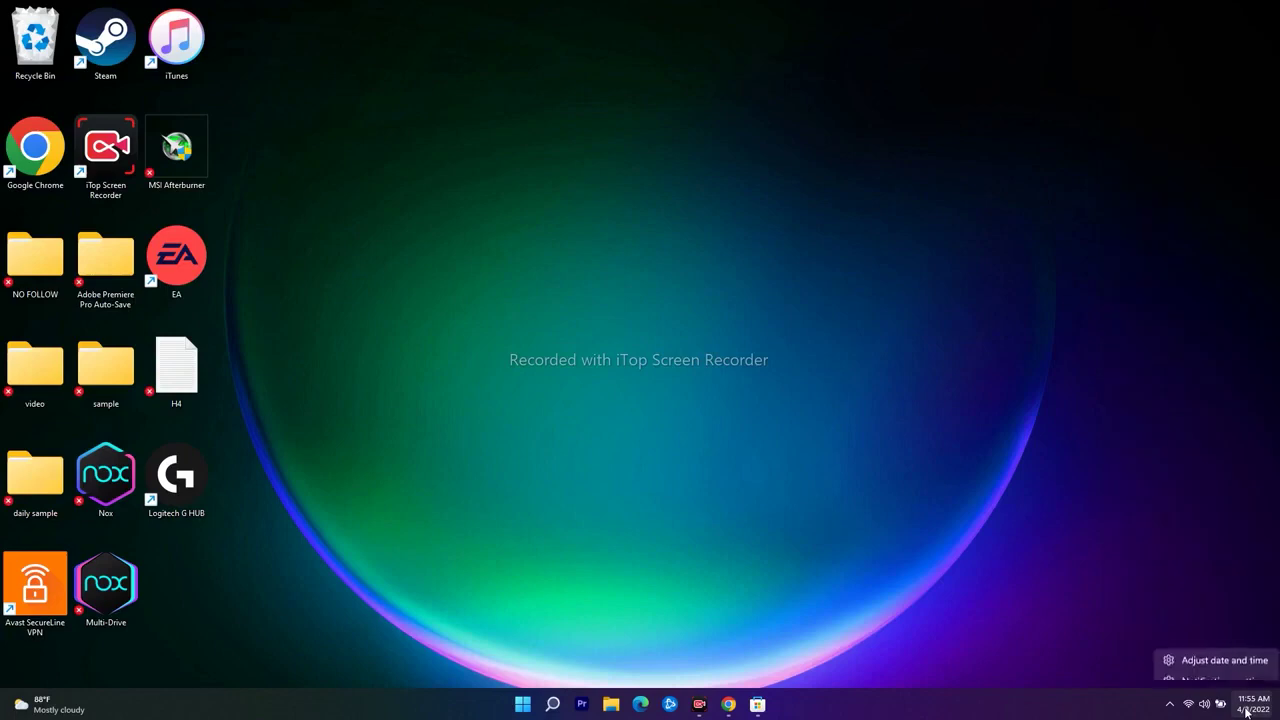
click(1240, 650)
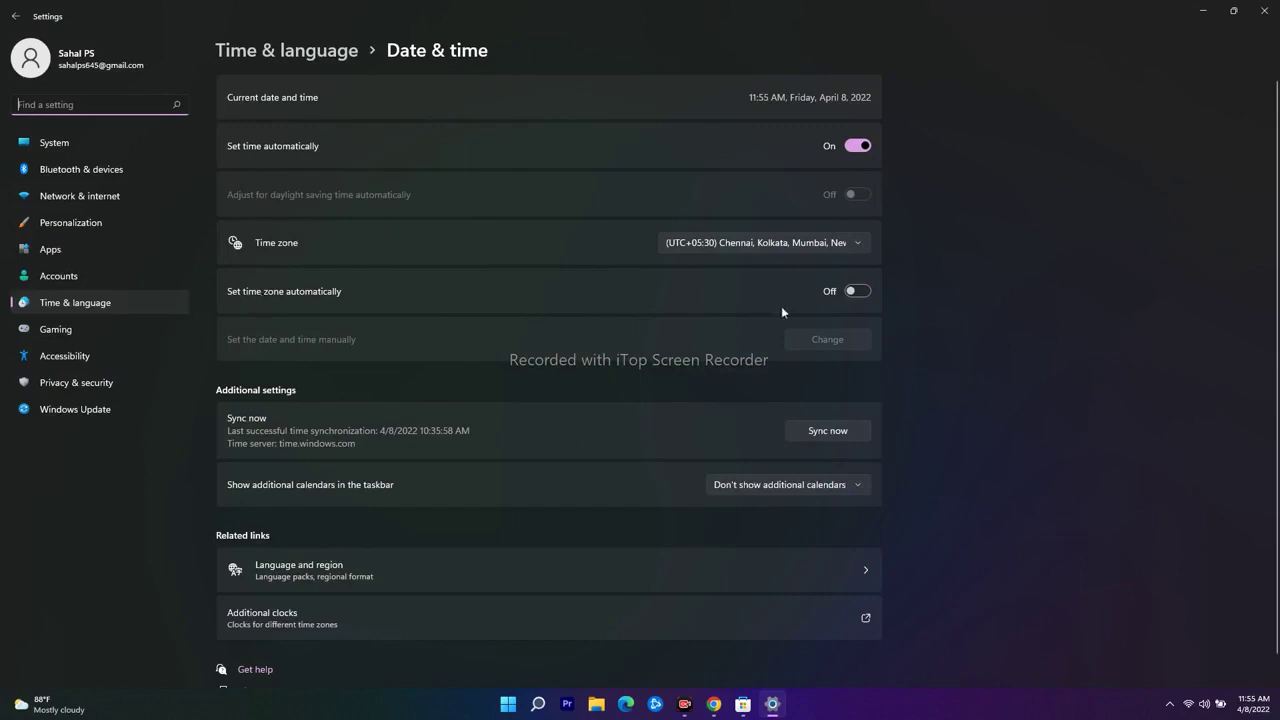
click(857, 291)
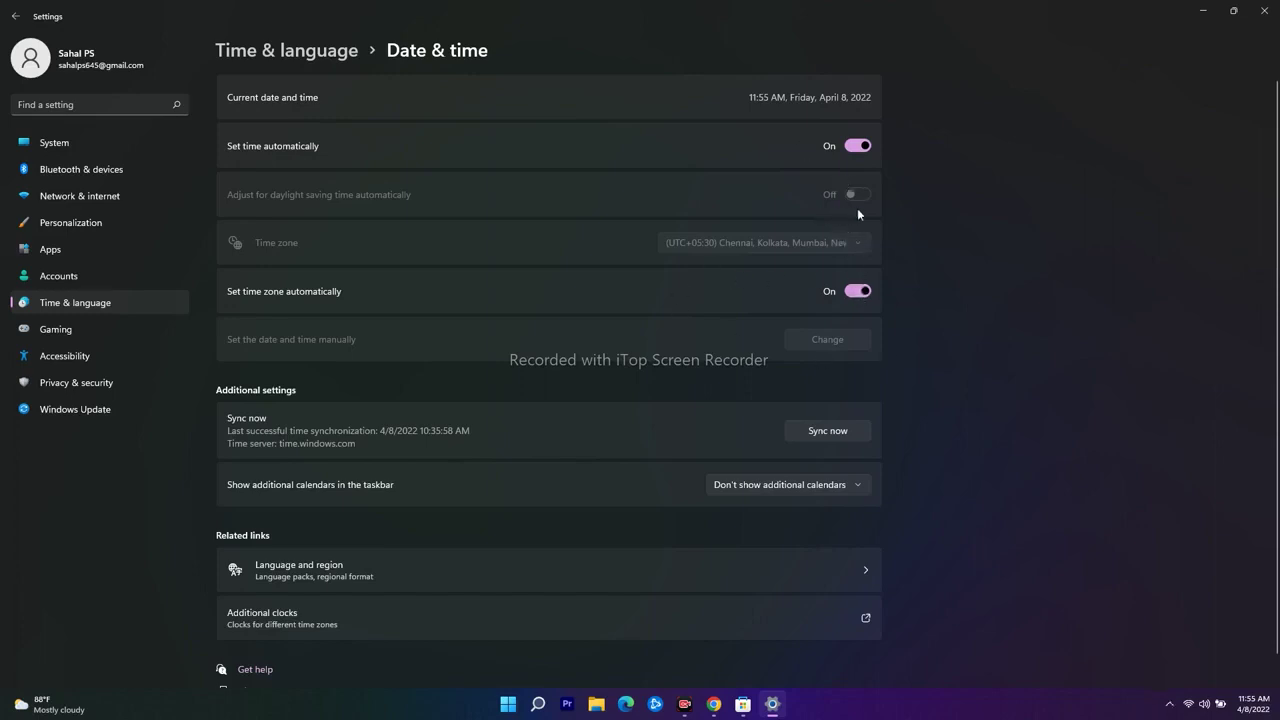
click(1262, 10)
click(758, 704)
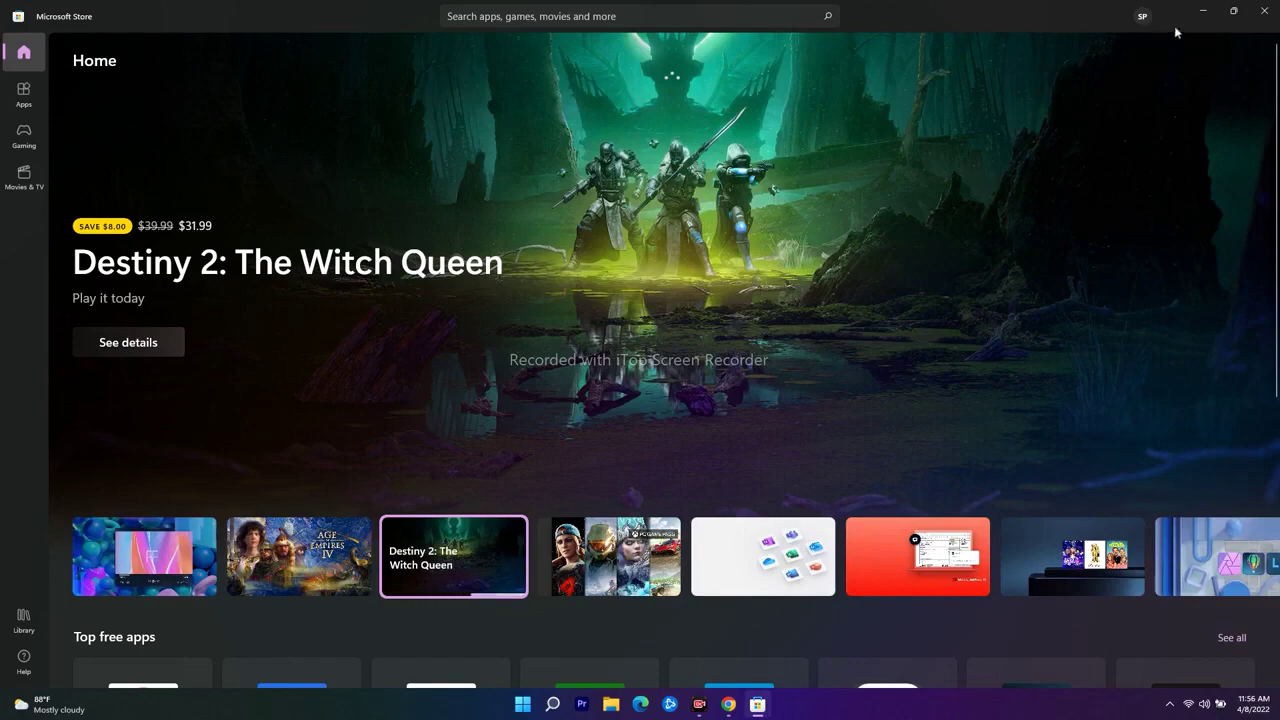
click(1203, 10)
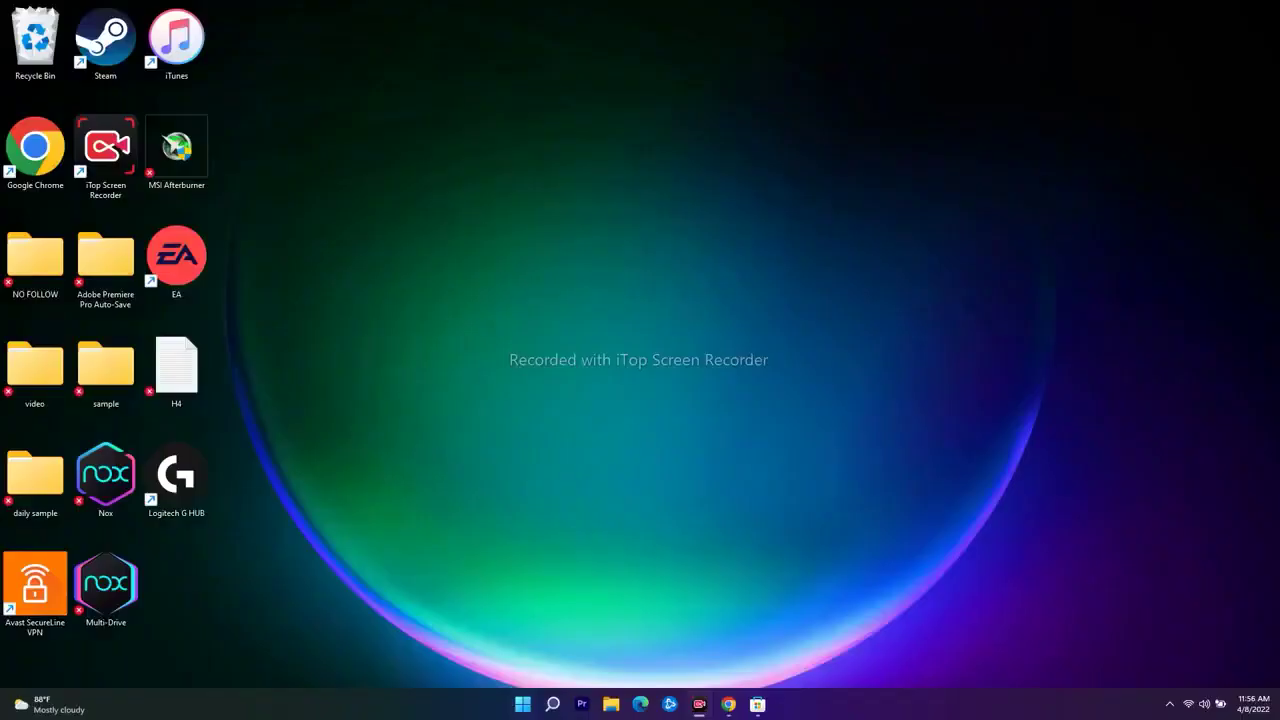
Step: Find Settings through Windows search and open the Other troubleshooters page under the System troubleshooting options
click(552, 704)
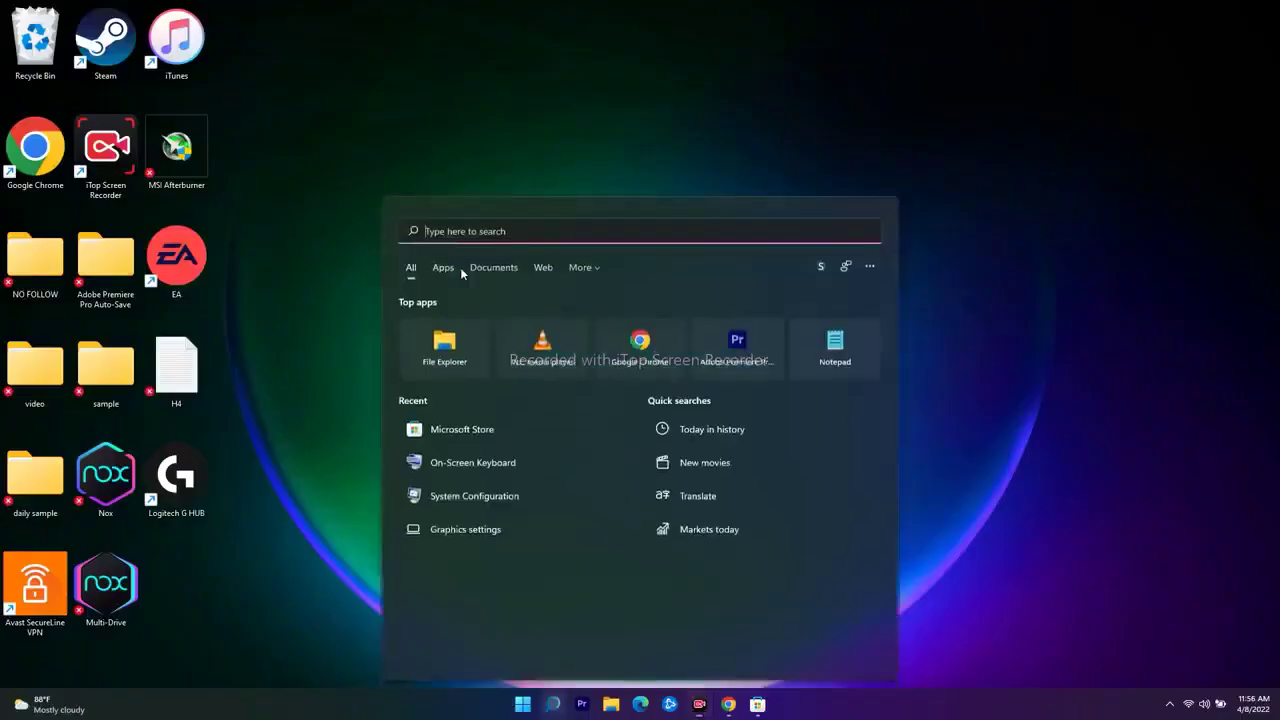
text(settings)
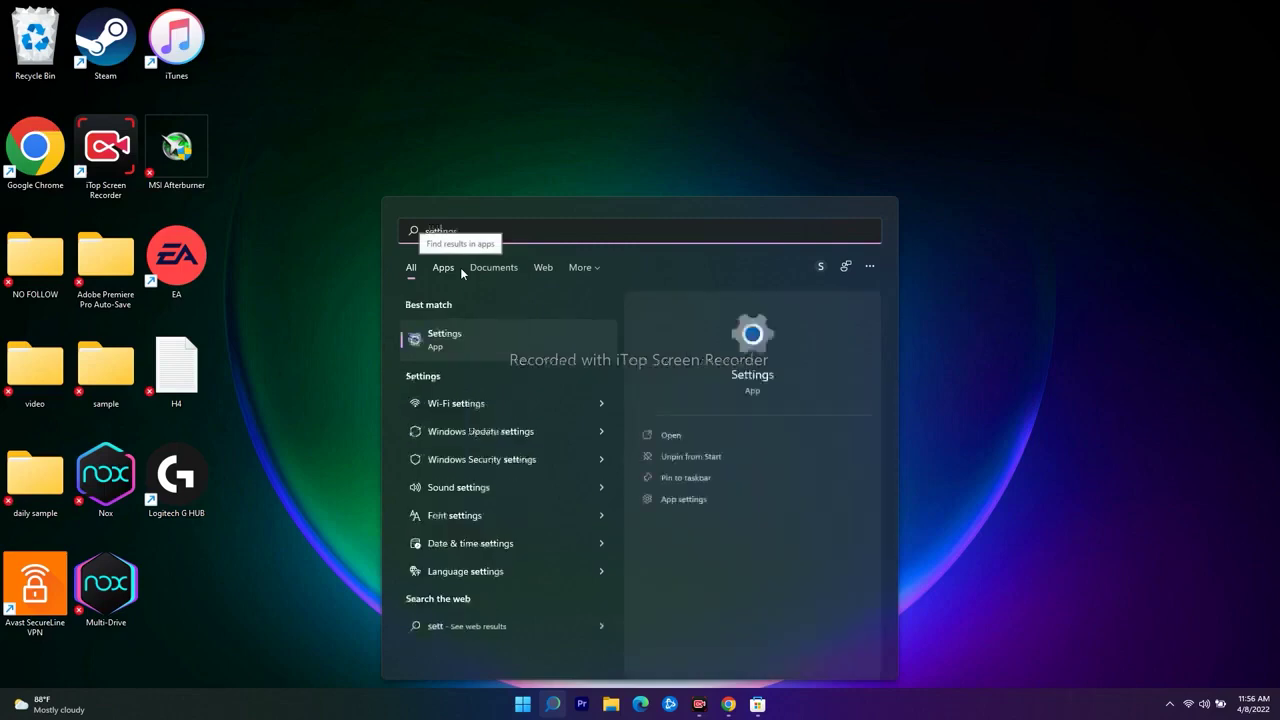
click(470, 339)
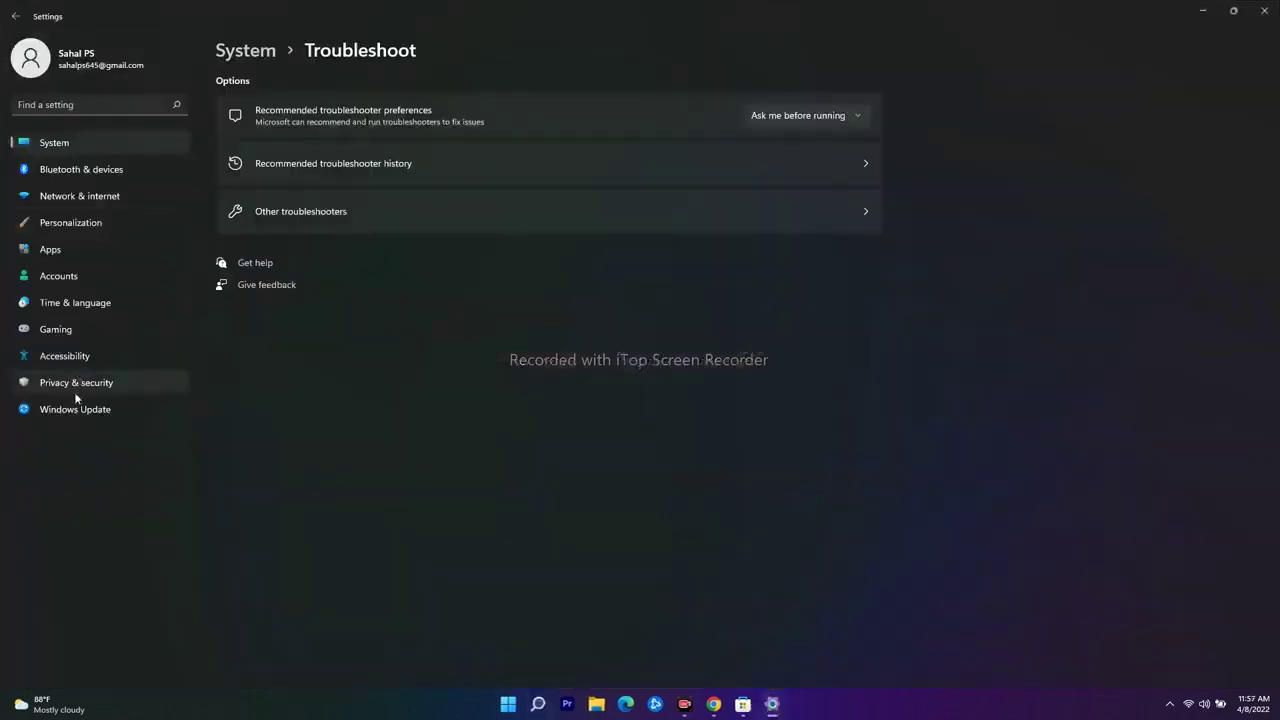
click(54, 142)
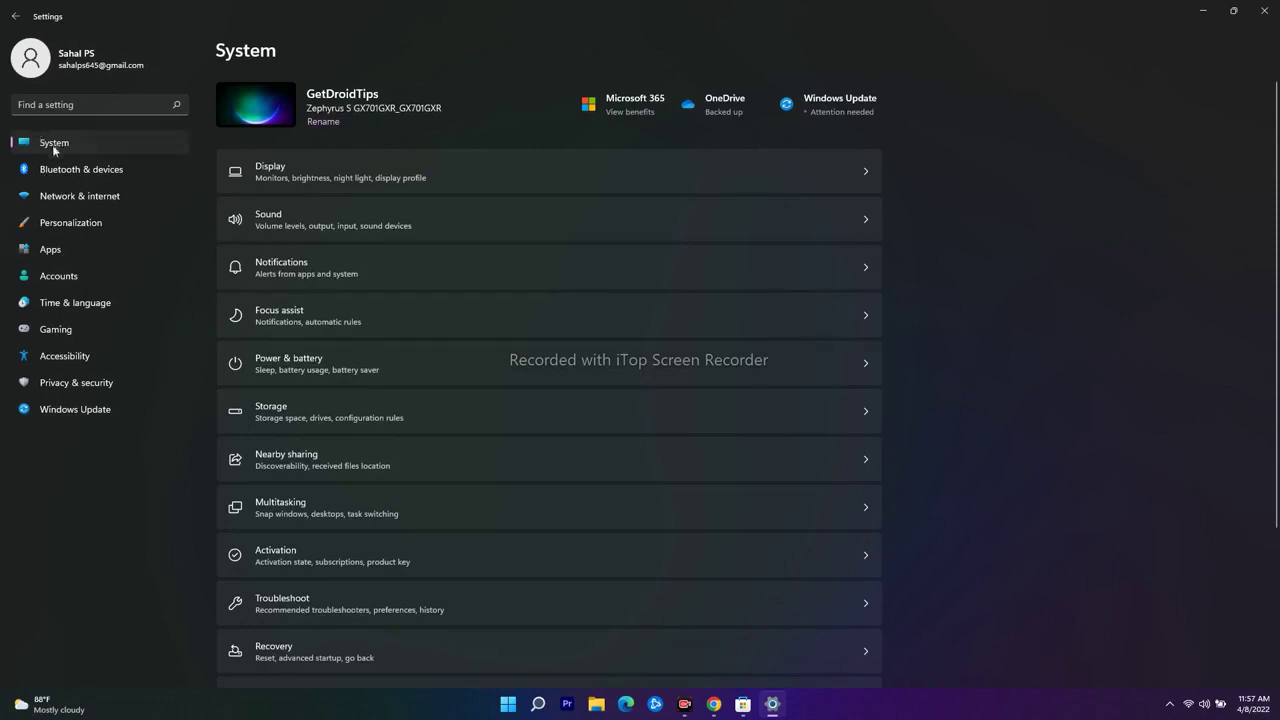
scroll(847, 322, down, 2)
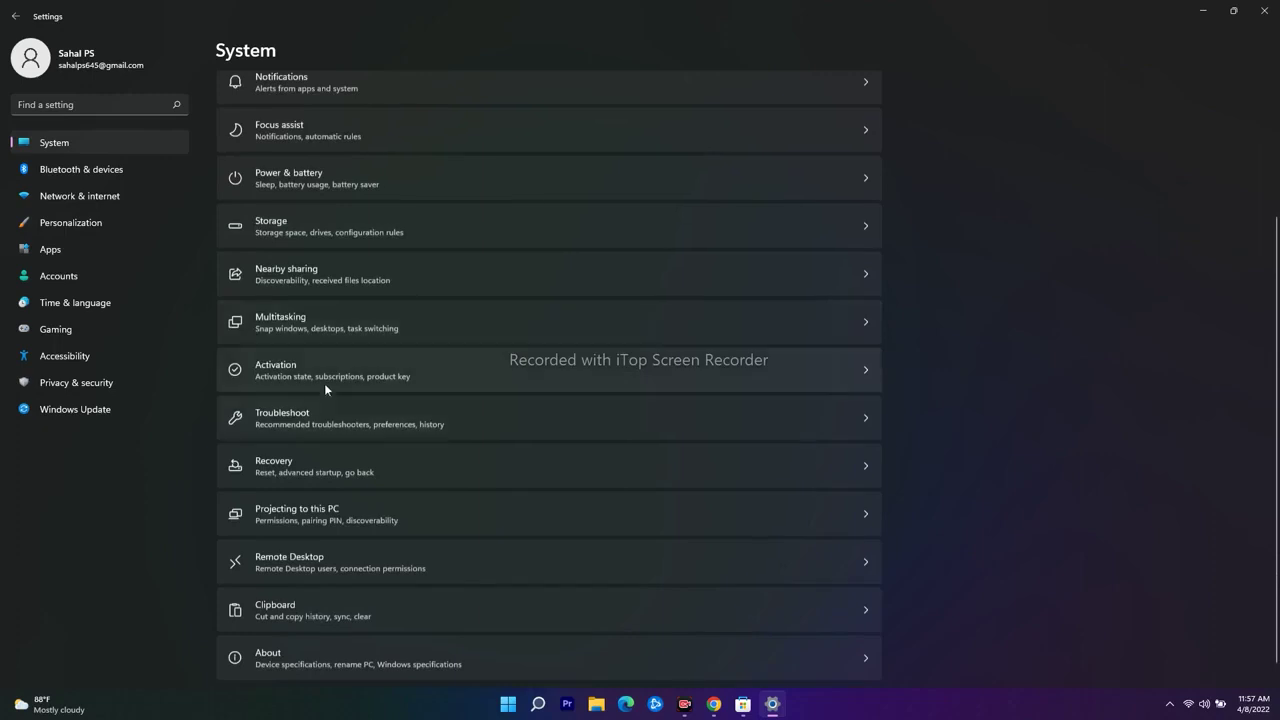
click(287, 419)
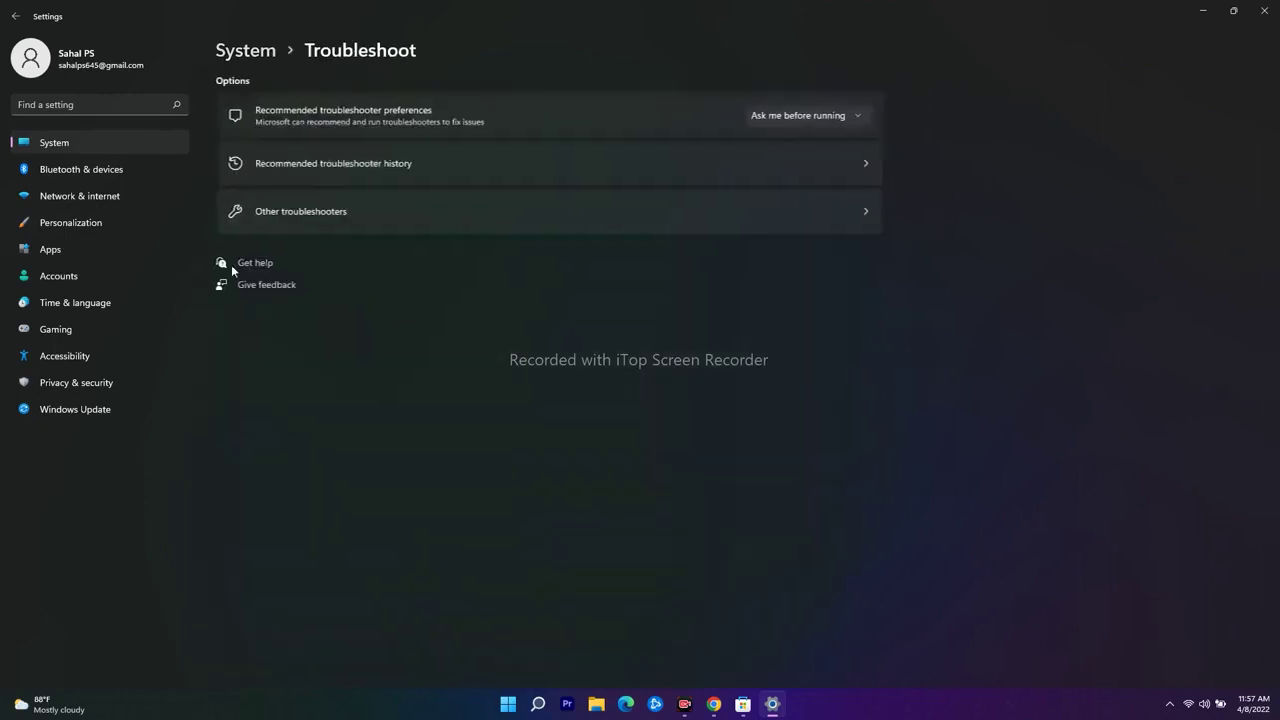
click(307, 214)
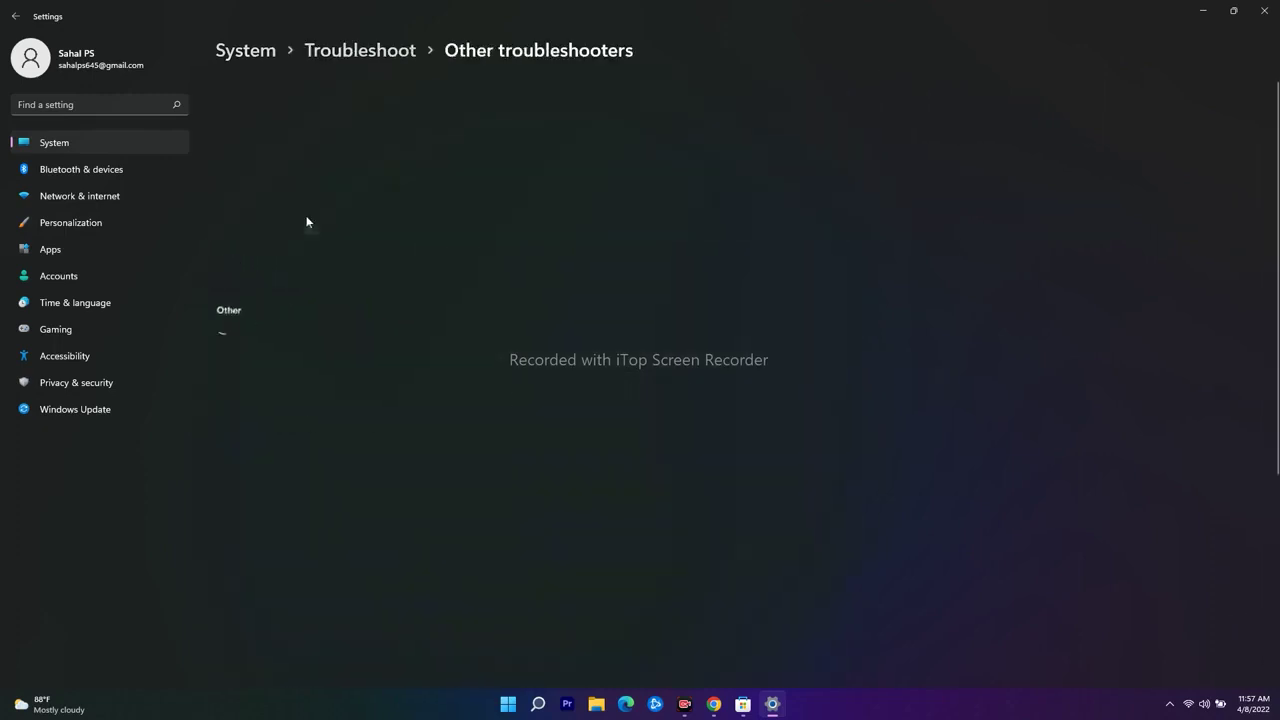
Step: Run the Windows Store Apps troubleshooter, skip past its app reset and PC restart suggestions, and close it when complete
scroll(1078, 307, down, 3)
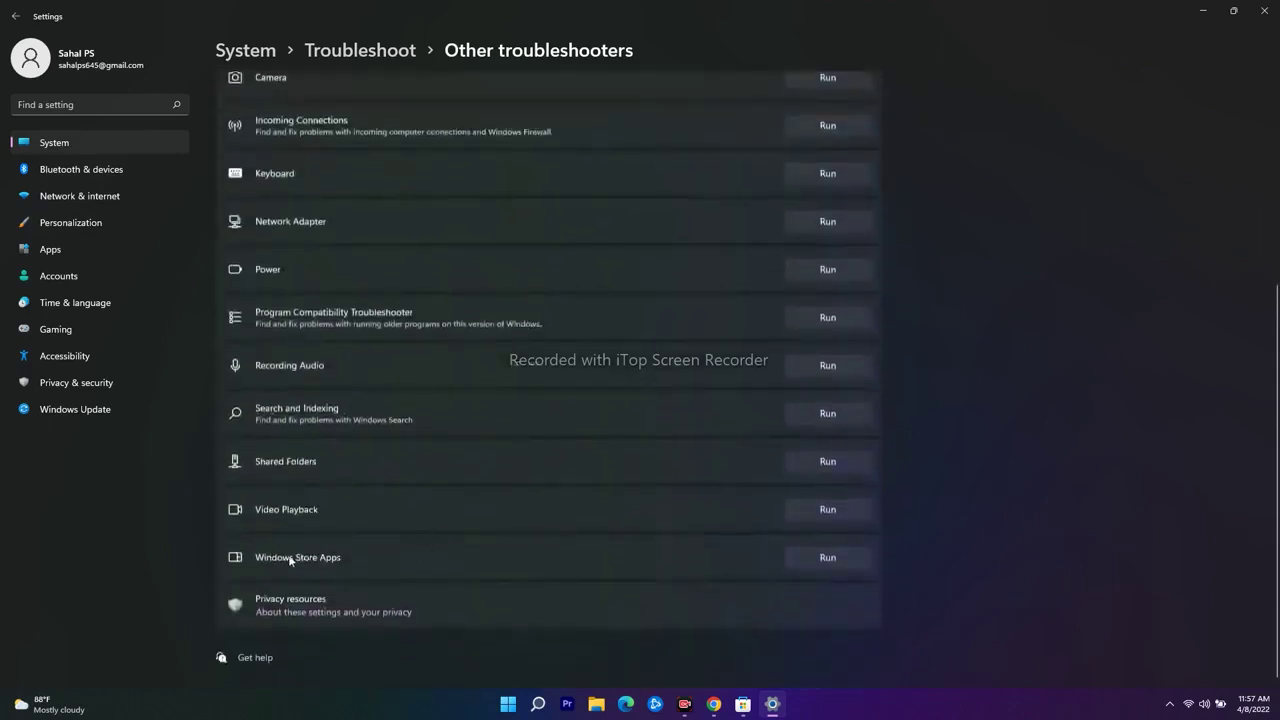
click(836, 560)
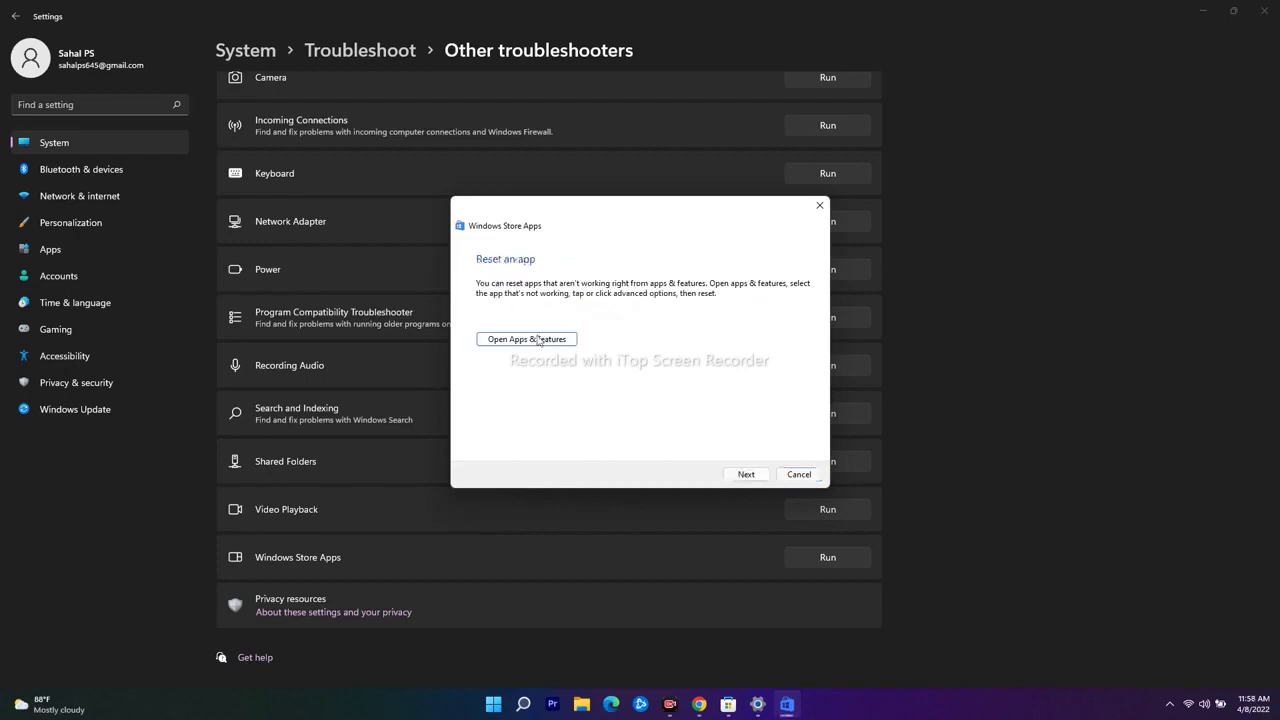
click(748, 476)
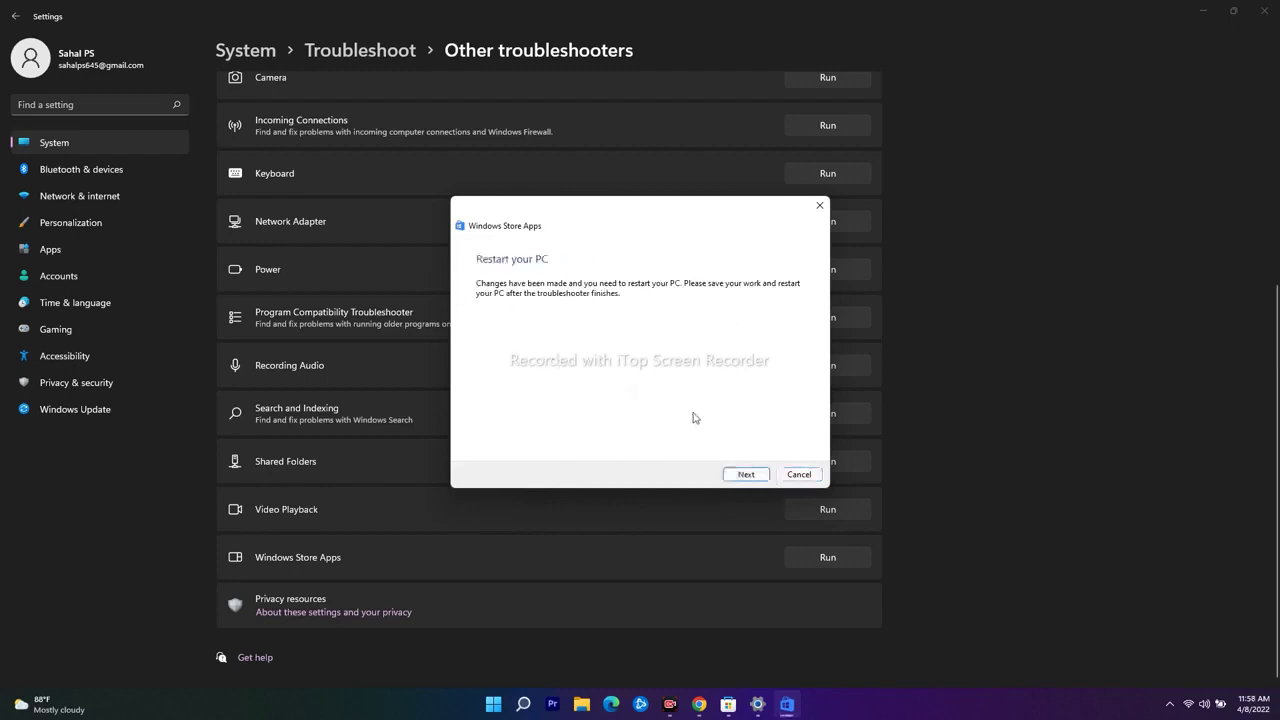
click(757, 478)
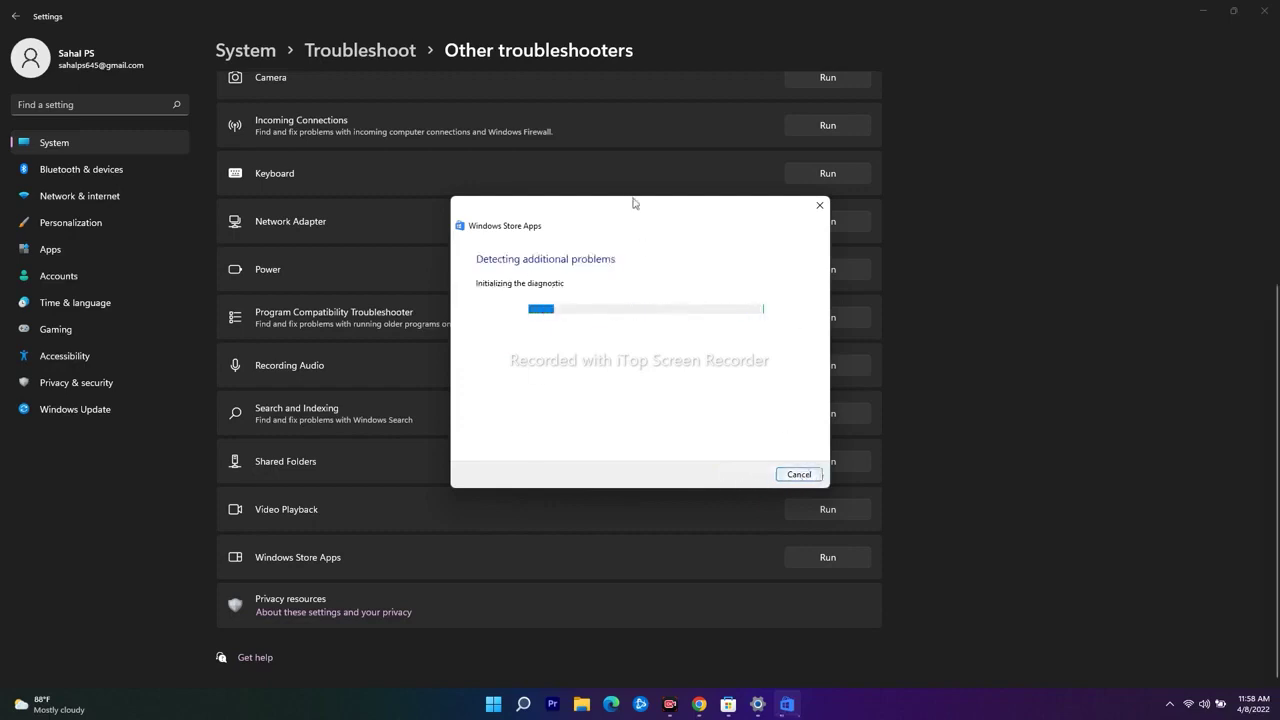
drag(634, 203, 899, 261)
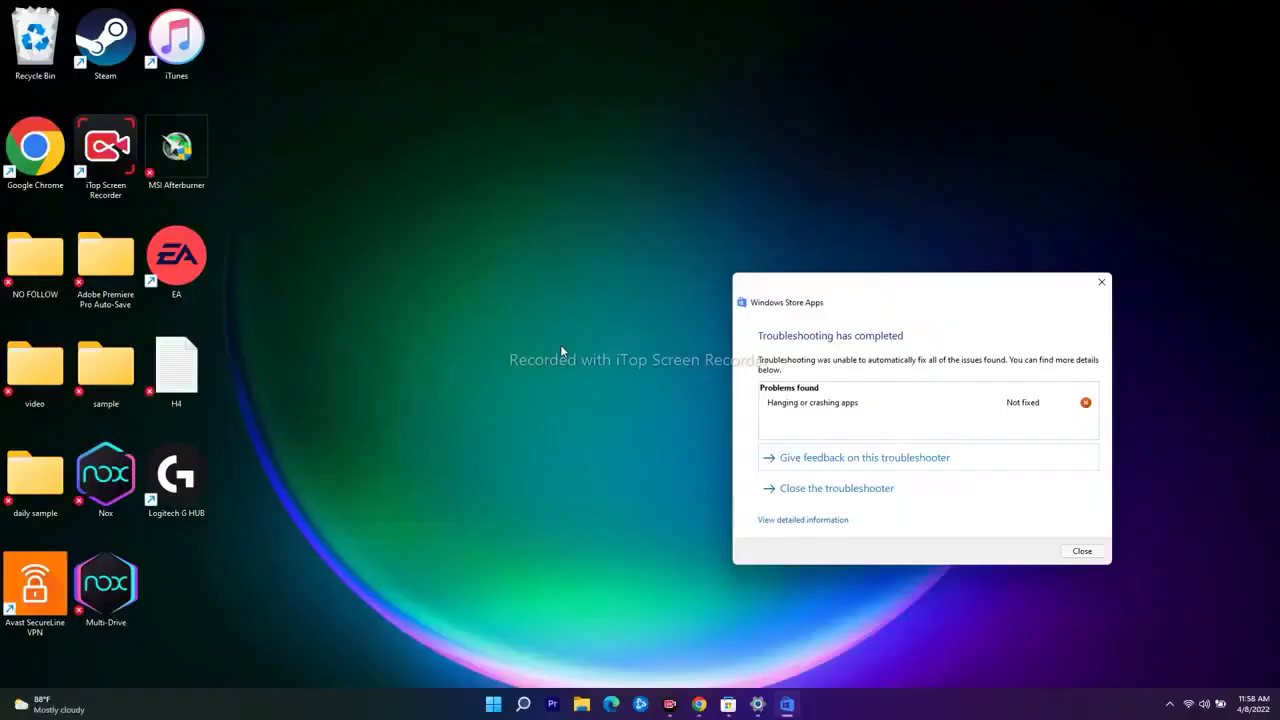
click(1082, 551)
Step: Run the wsreset command from Windows search to reset the Microsoft Store, then minimize the store once it opens
click(537, 704)
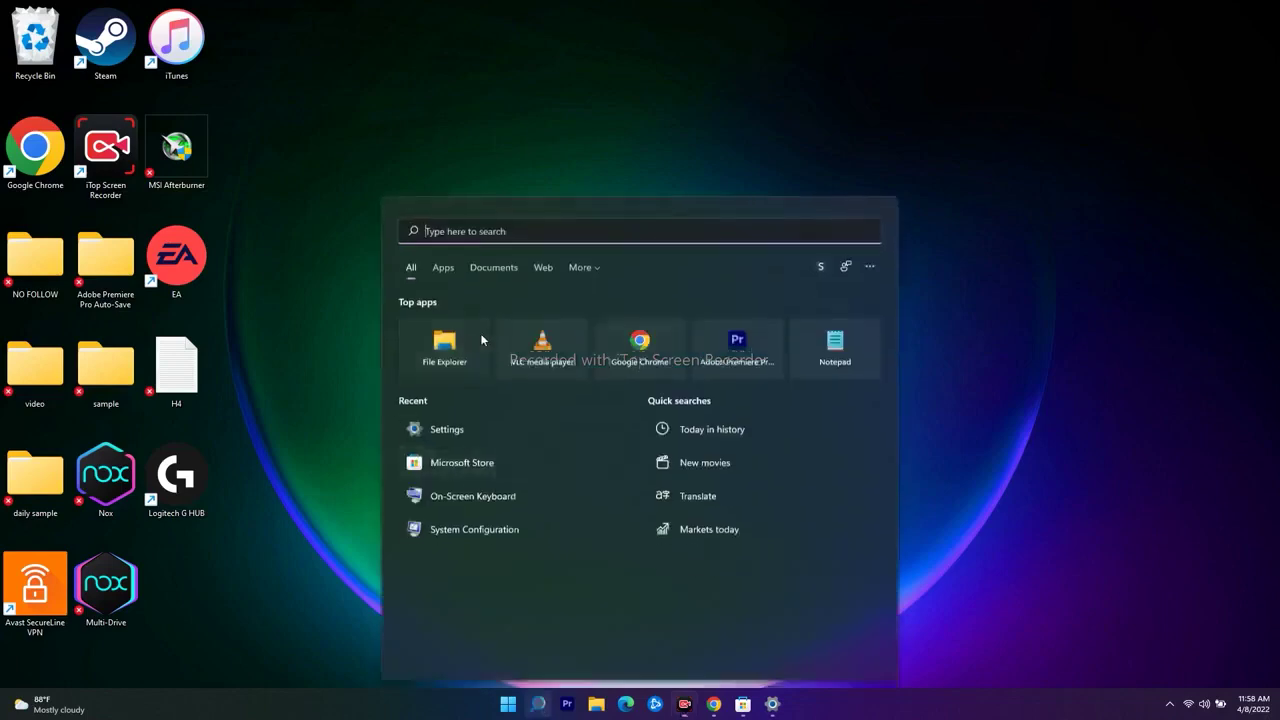
text(wsreset)
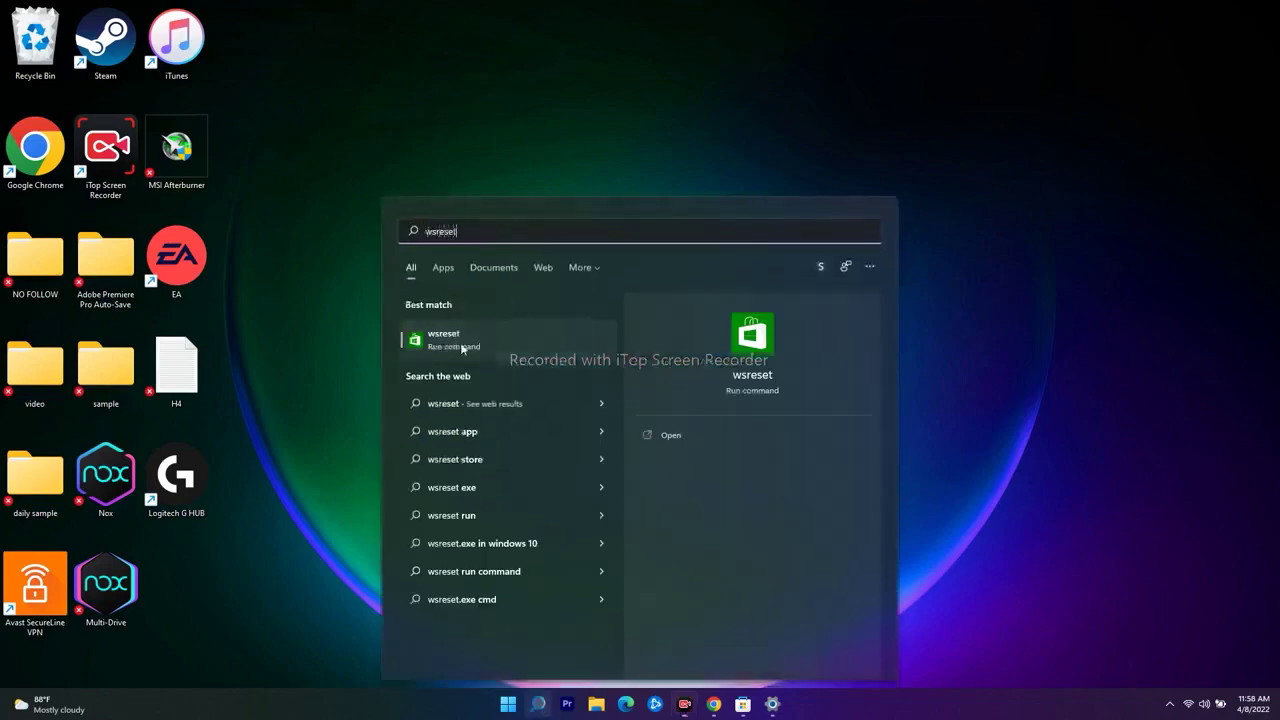
click(460, 342)
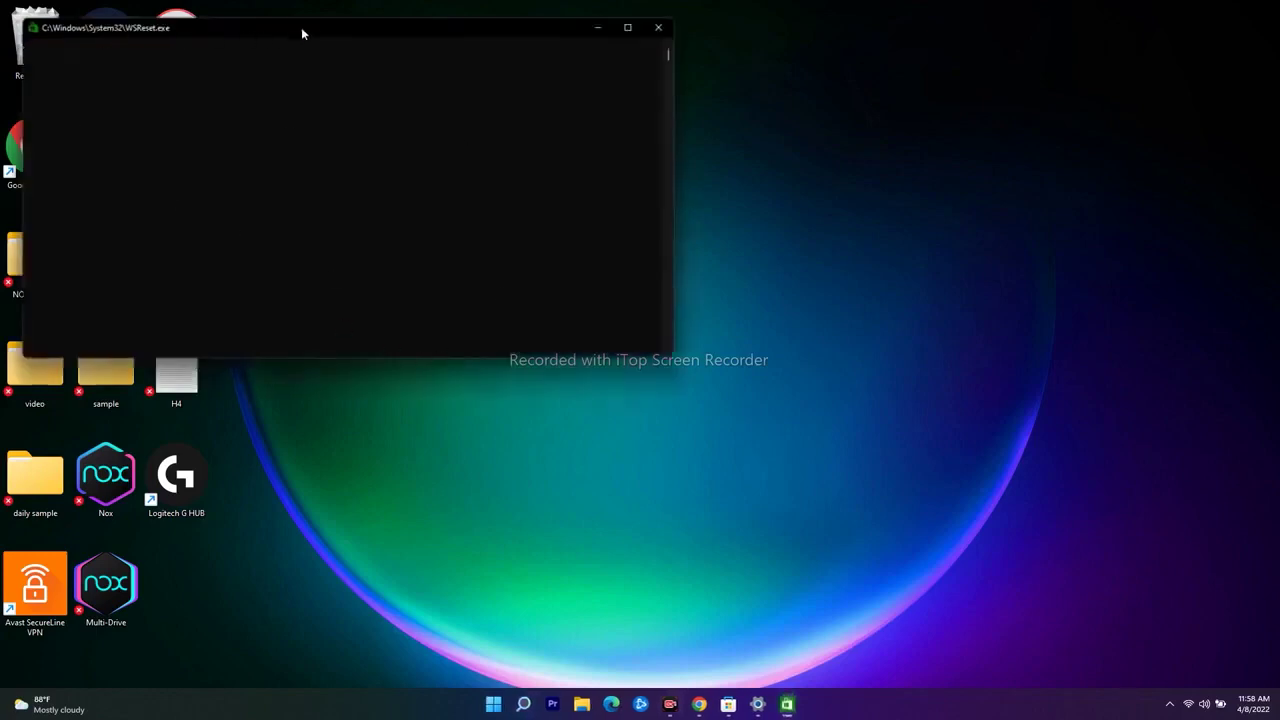
drag(303, 34, 606, 89)
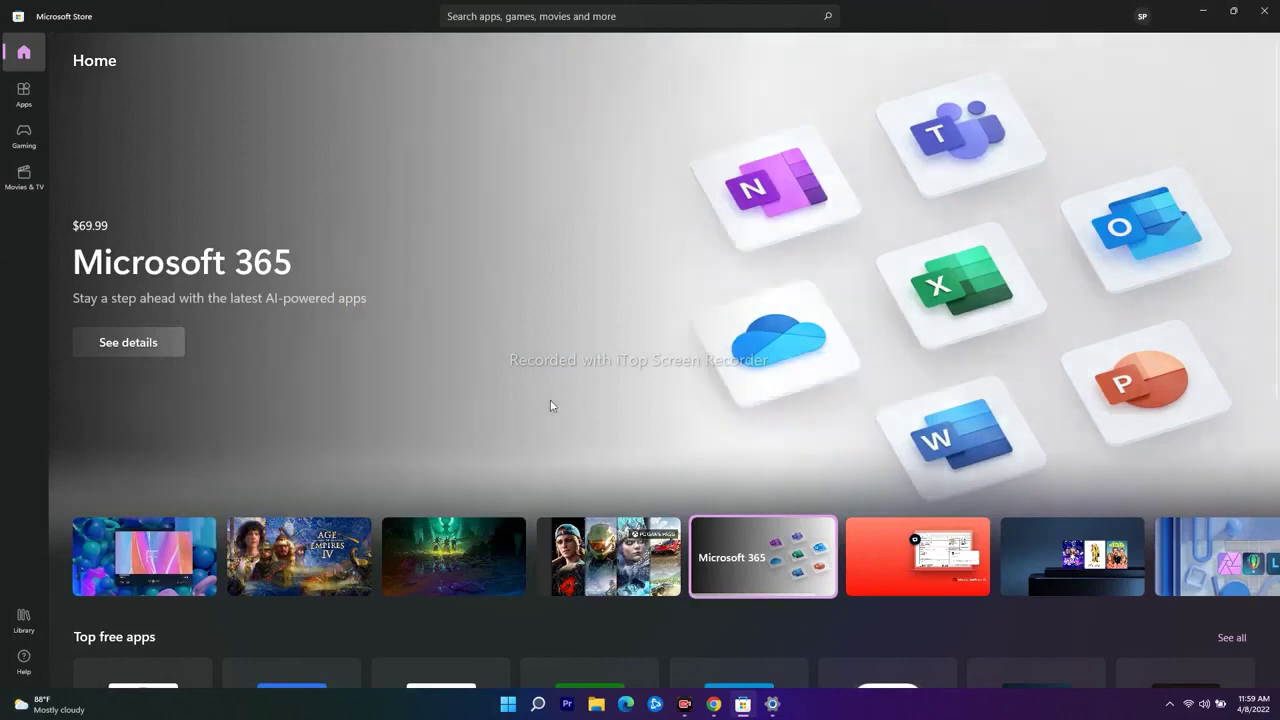
click(1203, 12)
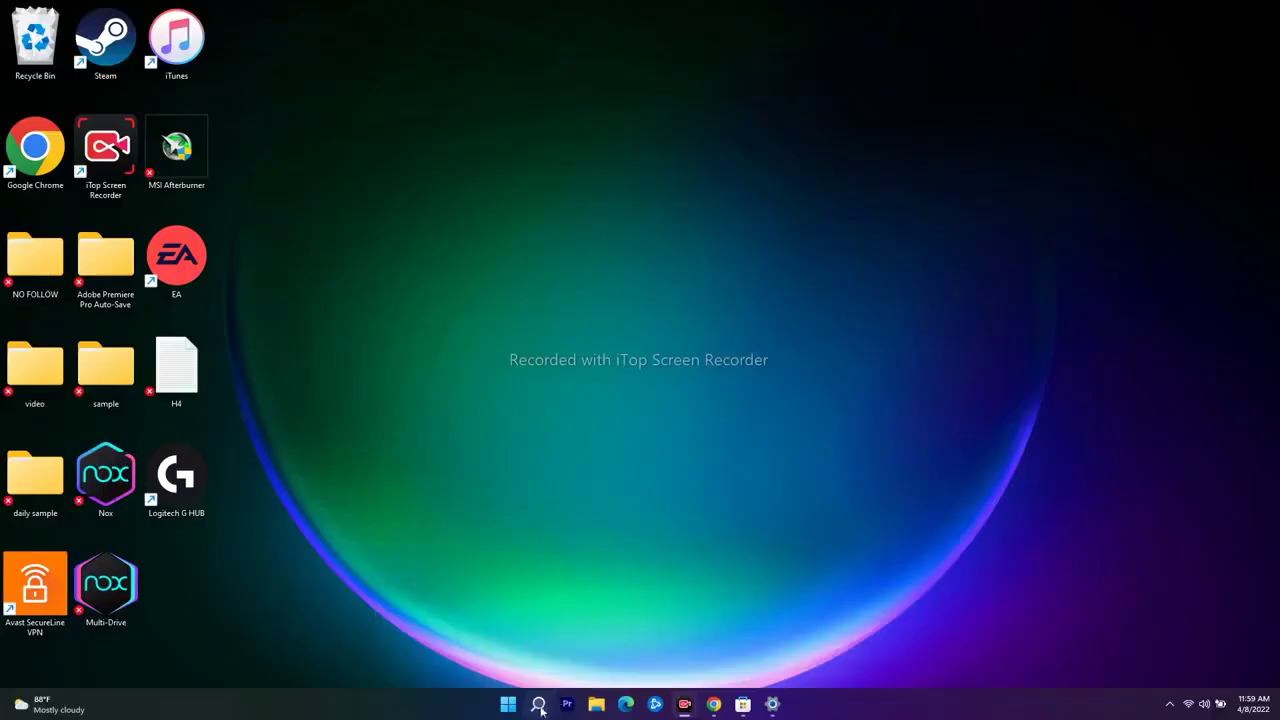
Step: Check the Windows Update page in Settings for available or pending updates, then close Settings
click(538, 704)
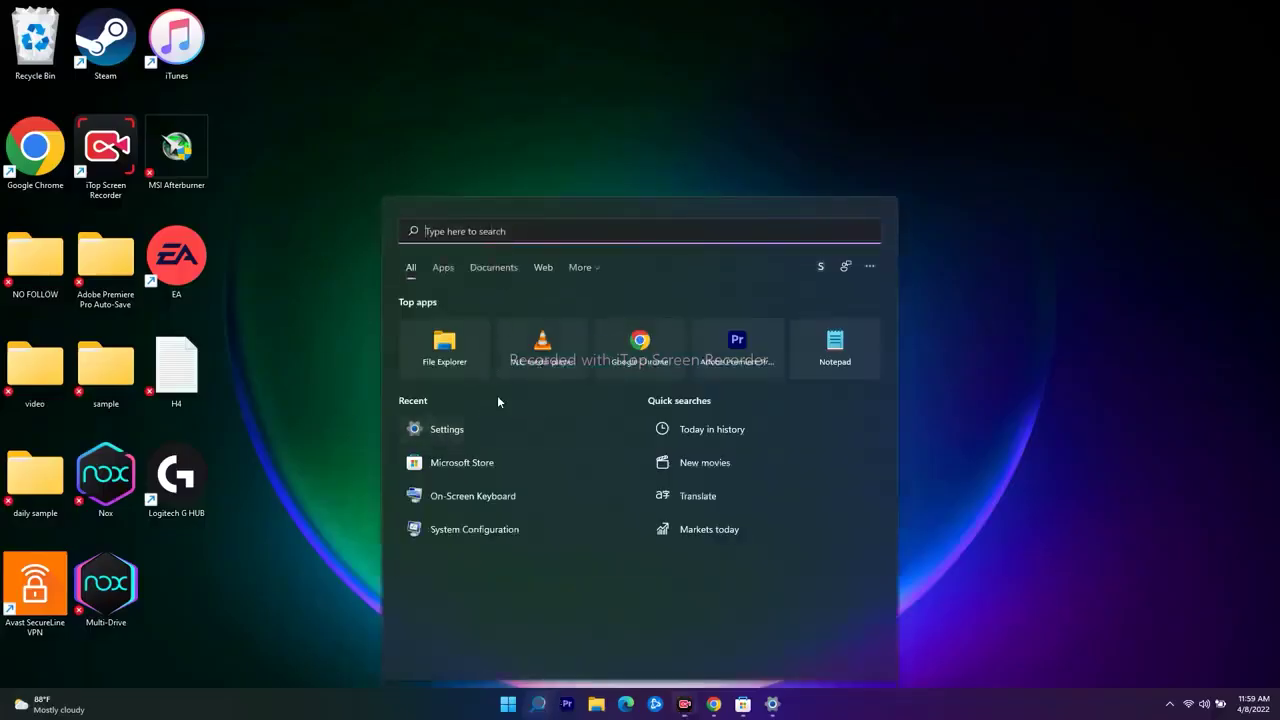
click(464, 432)
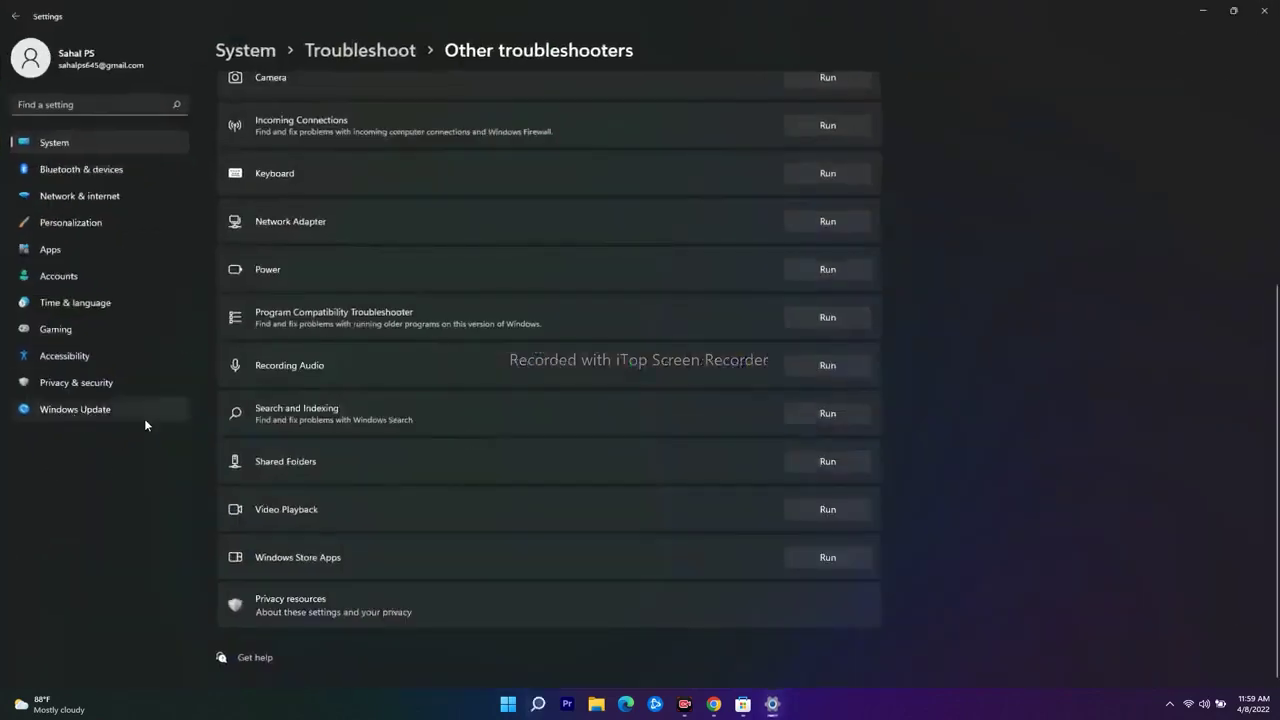
click(118, 419)
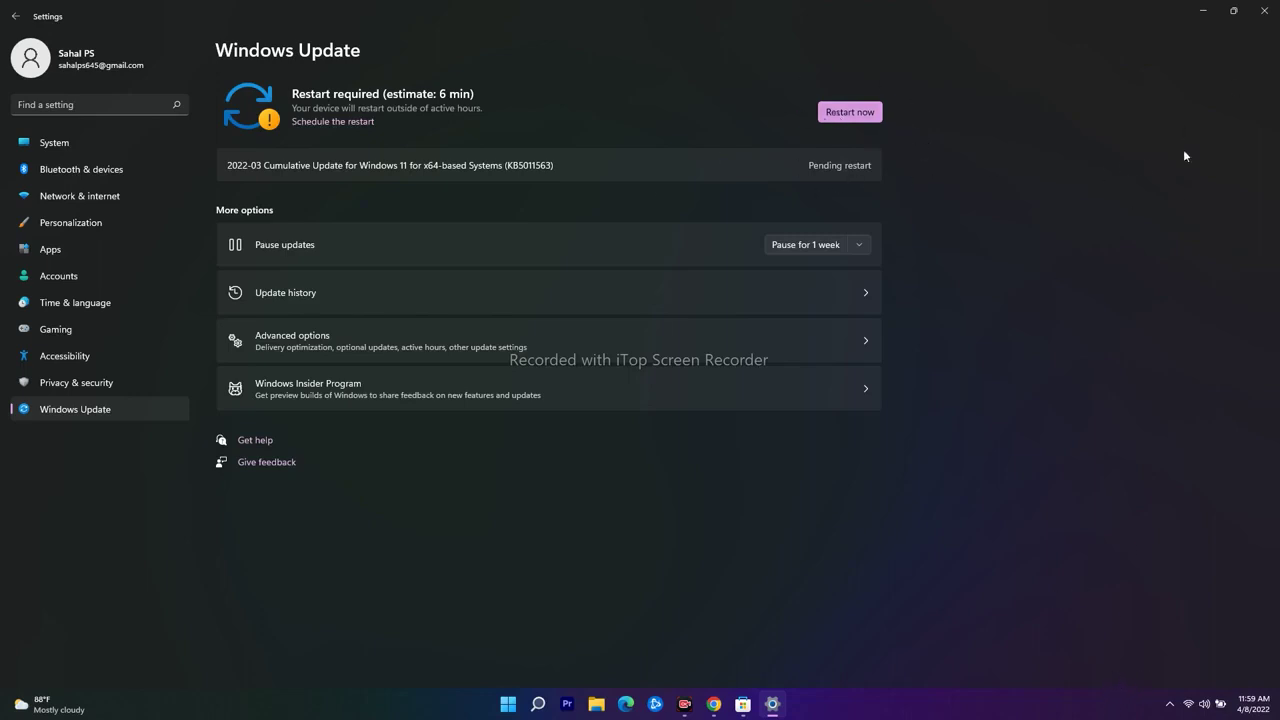
click(1264, 10)
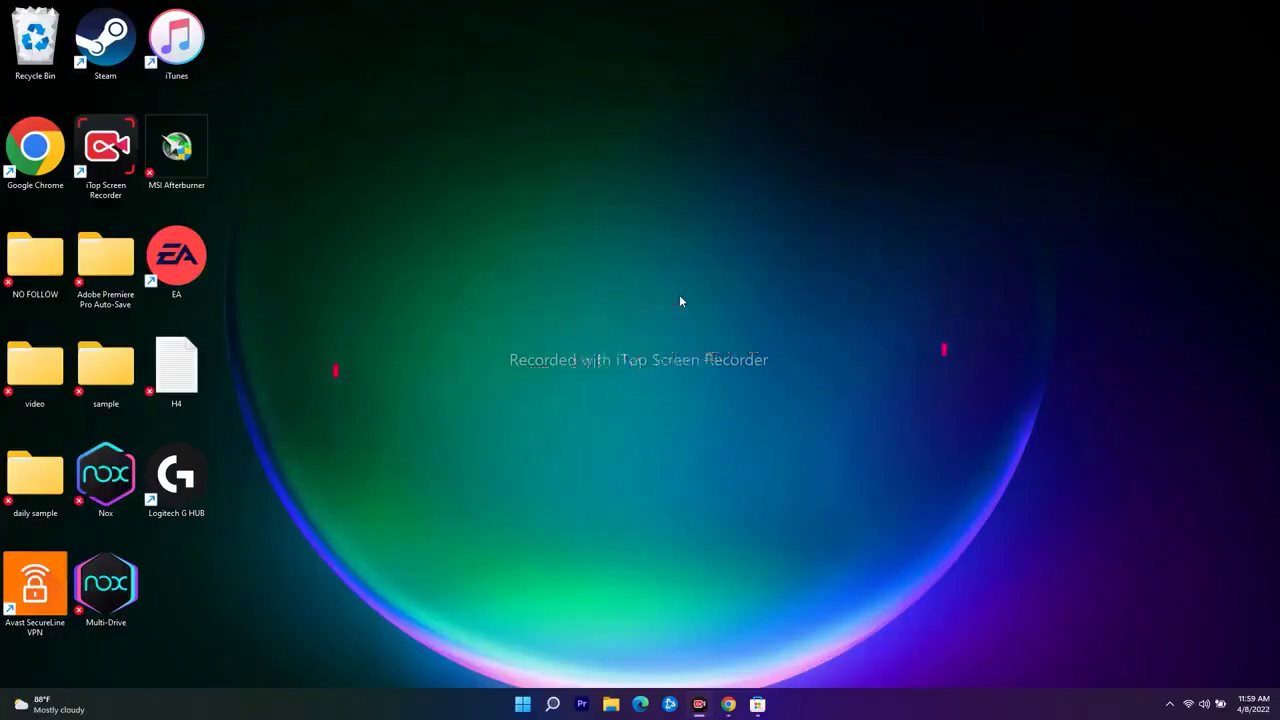
Step: Open Settings from Windows search and go to the Apps & features page
click(552, 704)
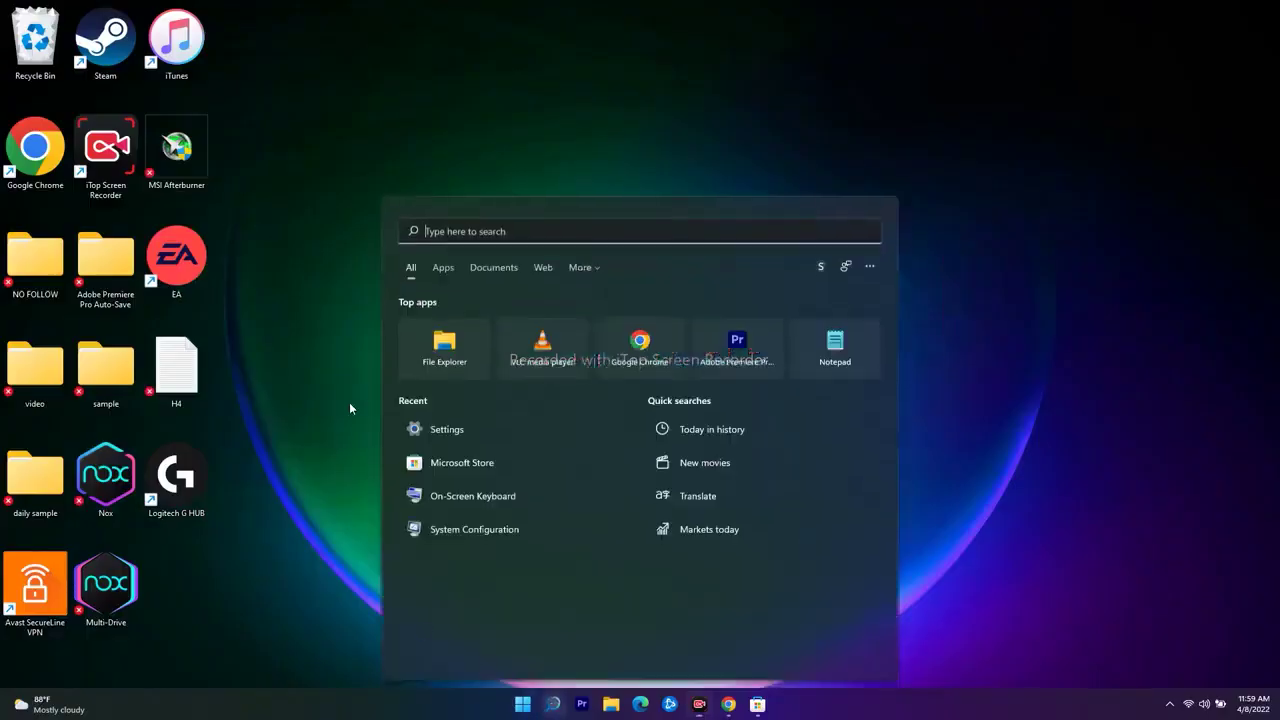
click(486, 429)
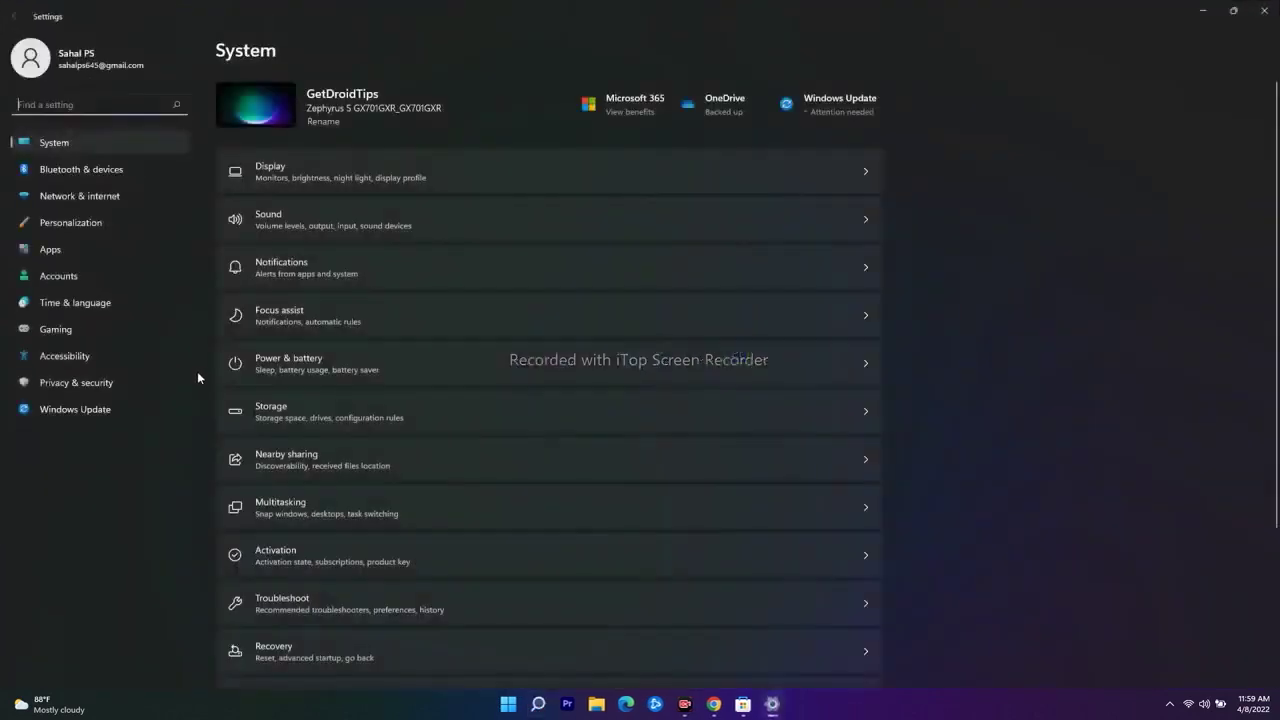
click(50, 250)
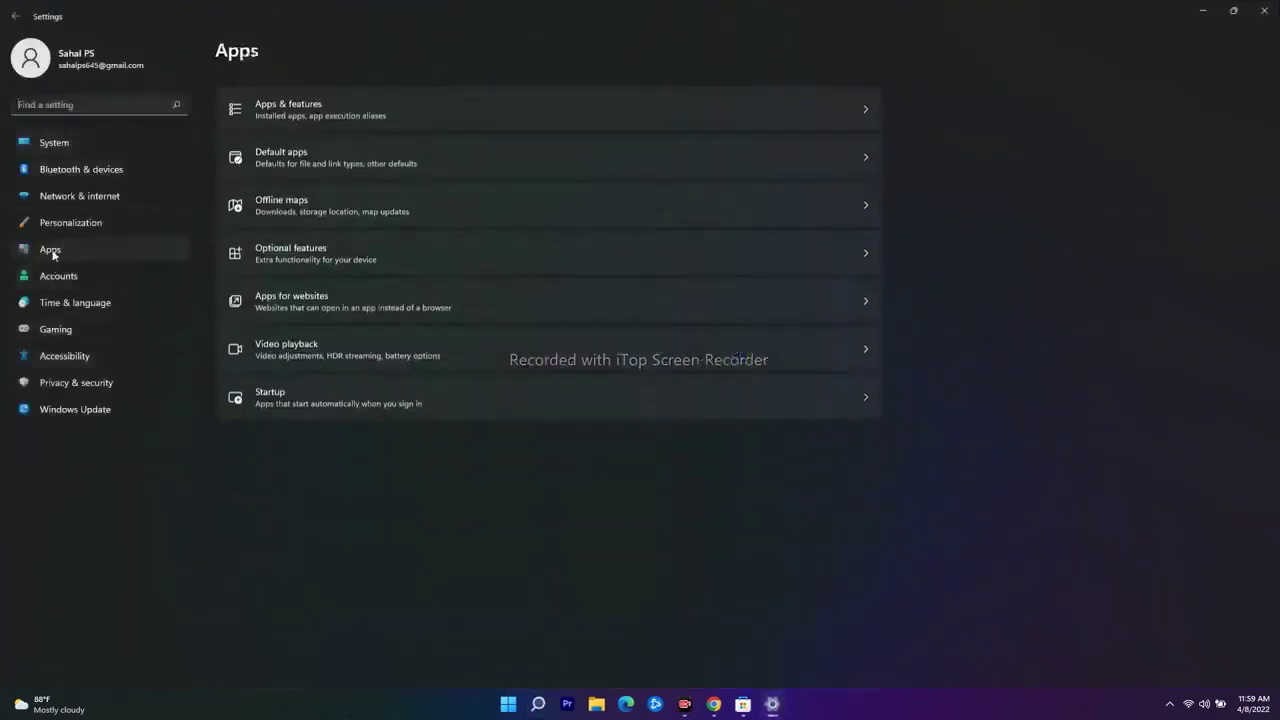
click(292, 104)
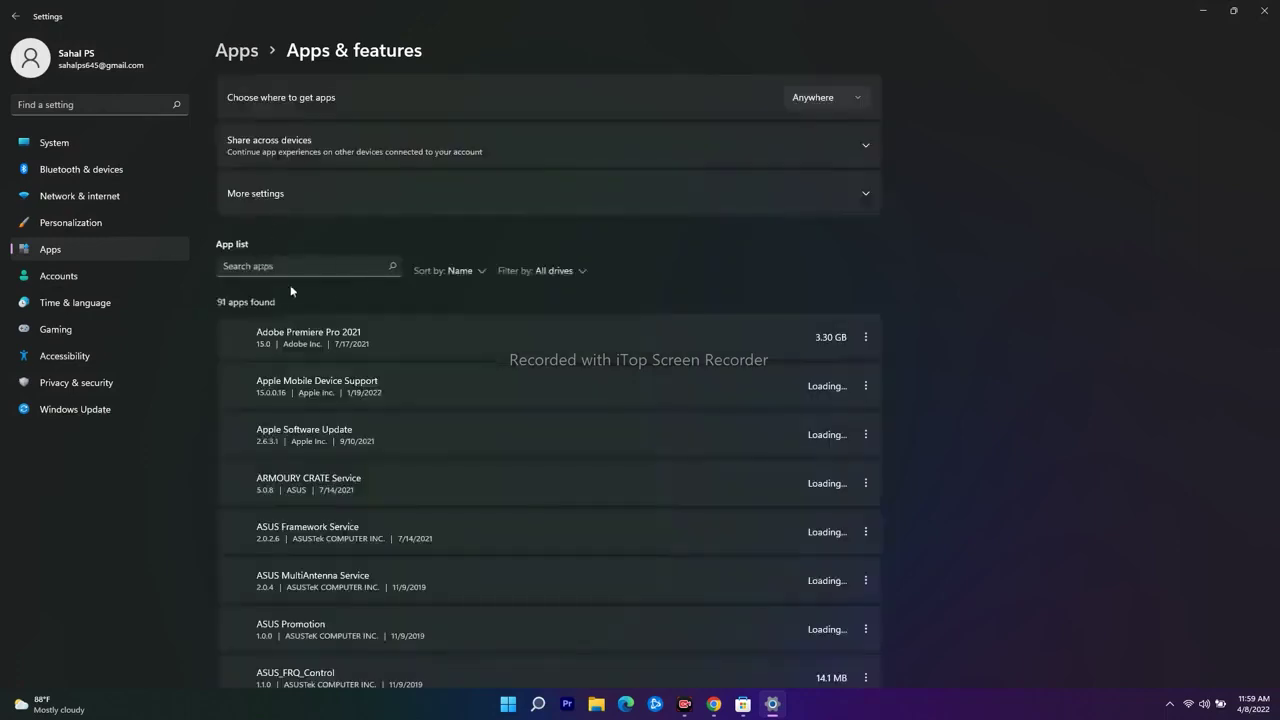
Step: Search the installed apps for "Microsoft st" and open the advanced options of Microsoft Store
click(266, 267)
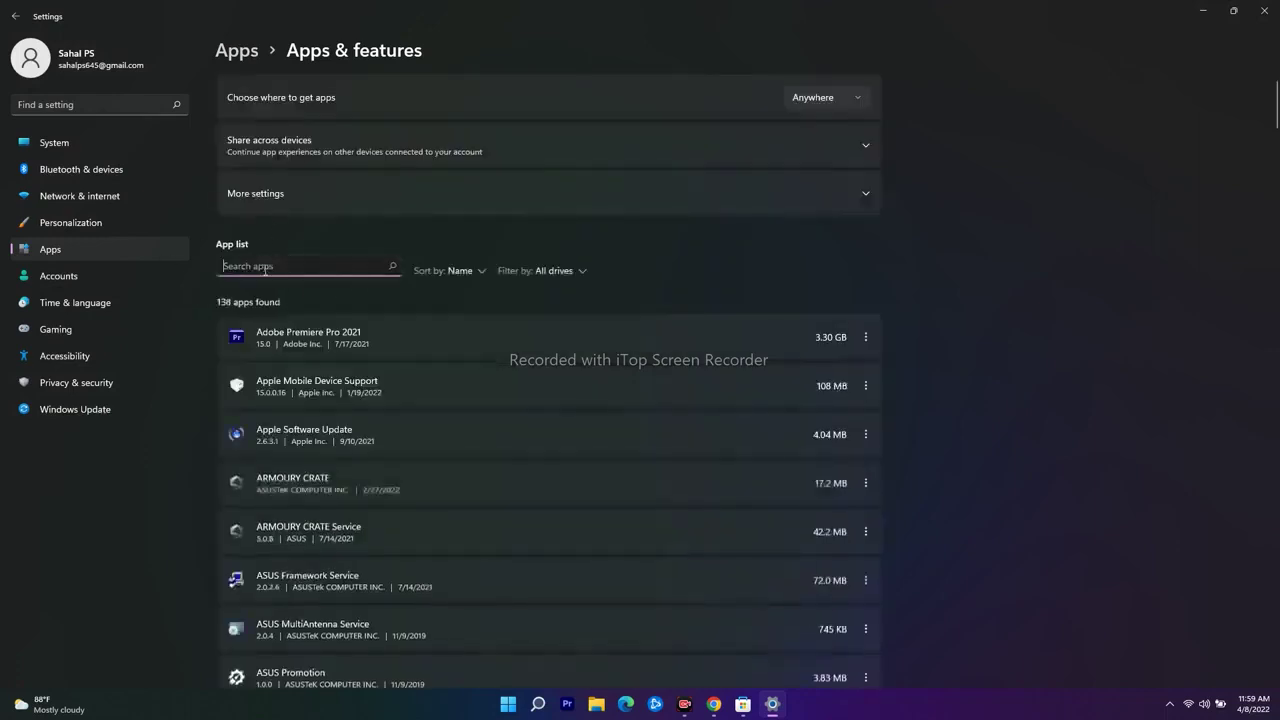
text(microso)
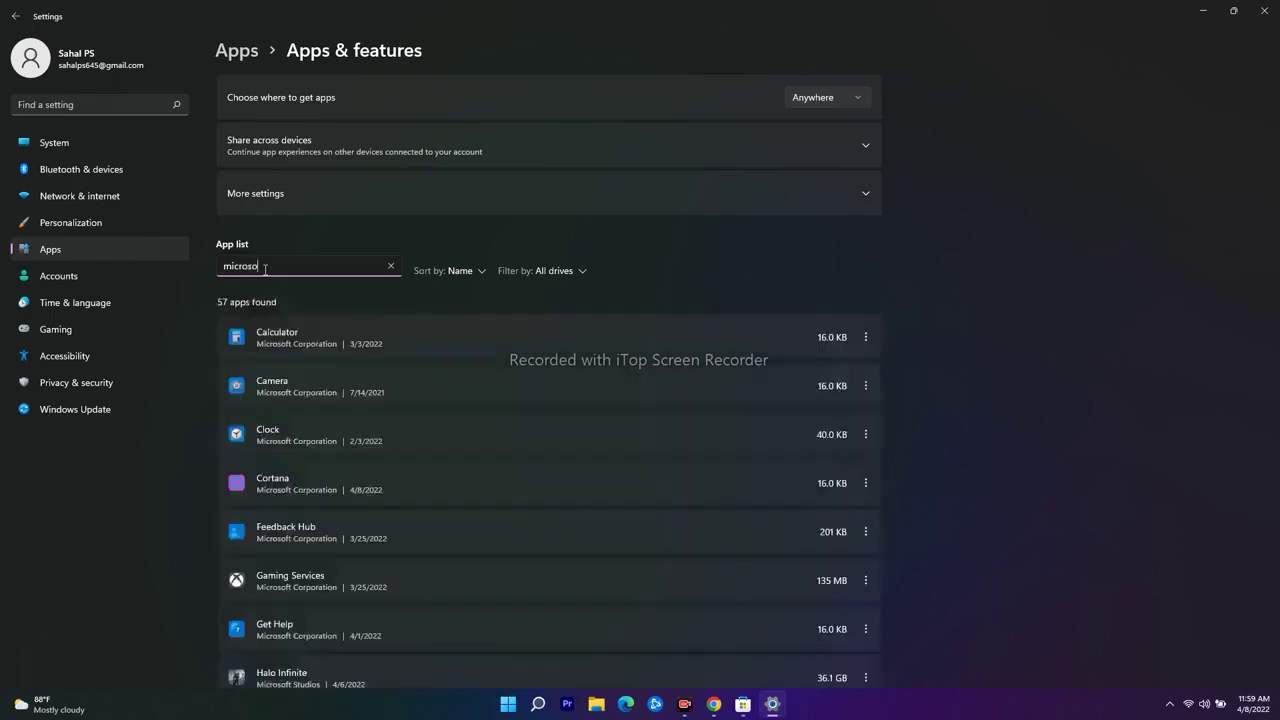
text(ft s)
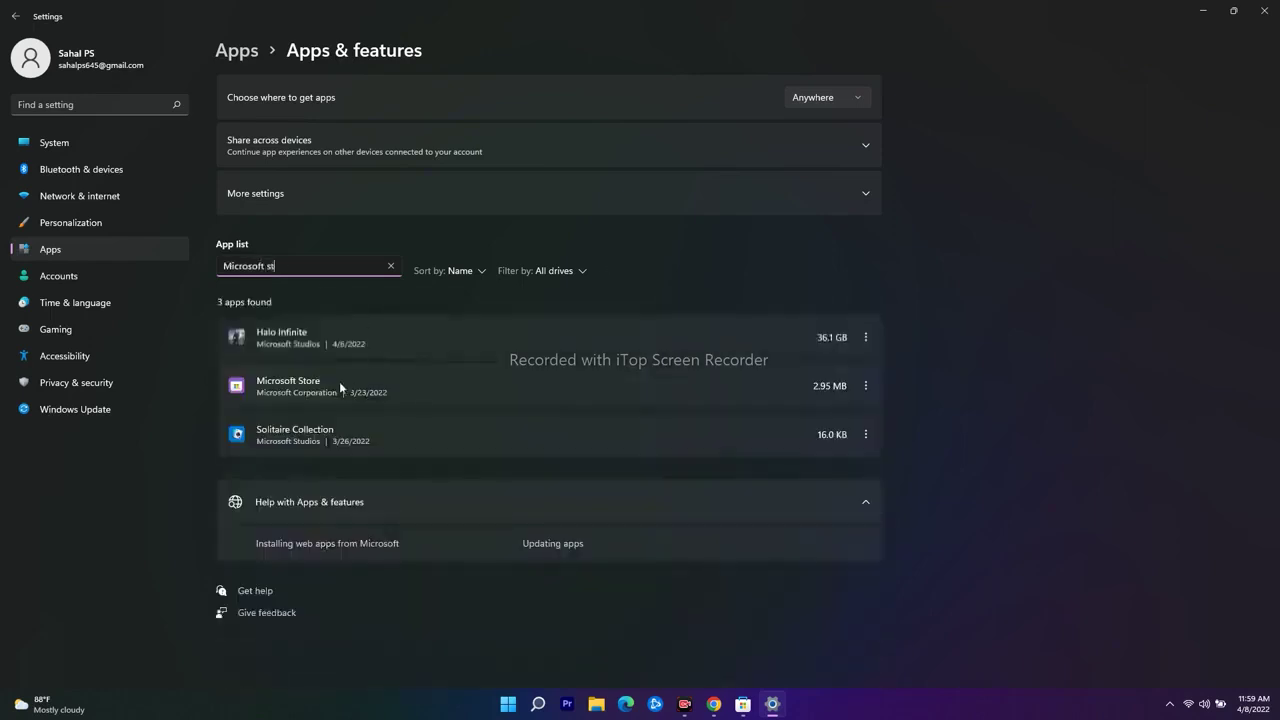
text(t)
click(868, 385)
click(808, 414)
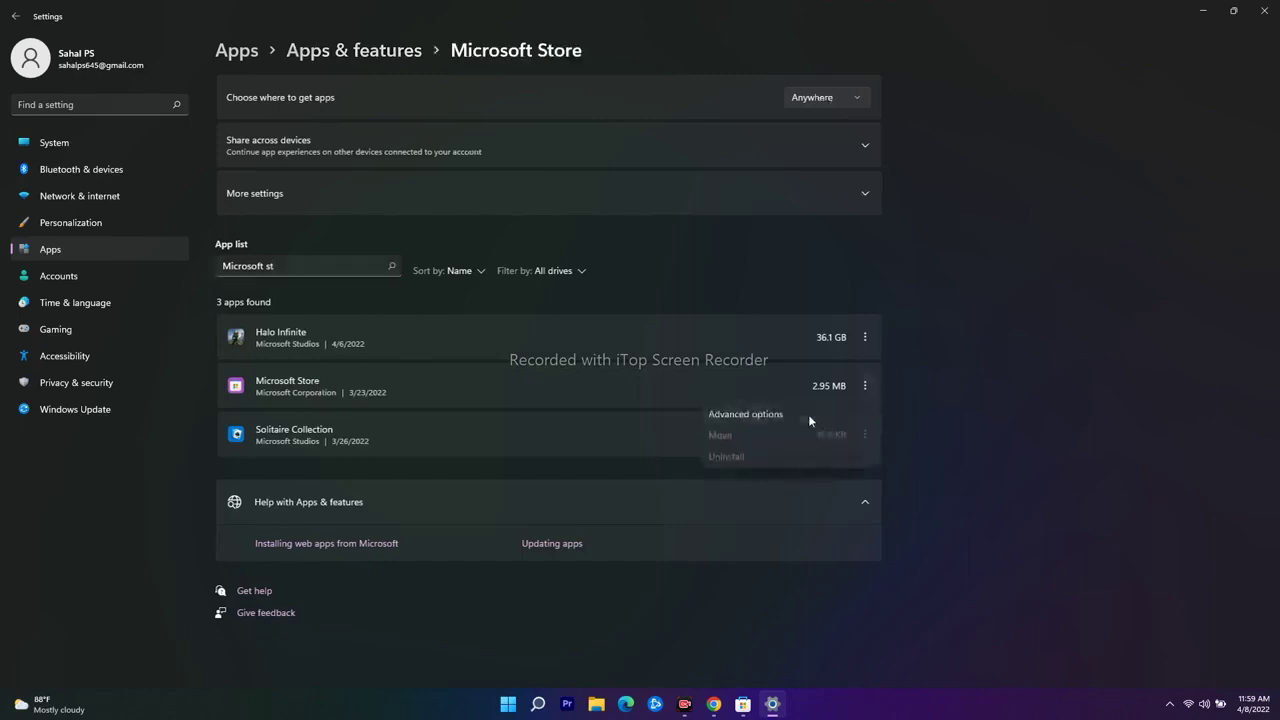
Step: Reset the Microsoft Store app from its advanced options and confirm deleting its data
scroll(493, 381, down, 10)
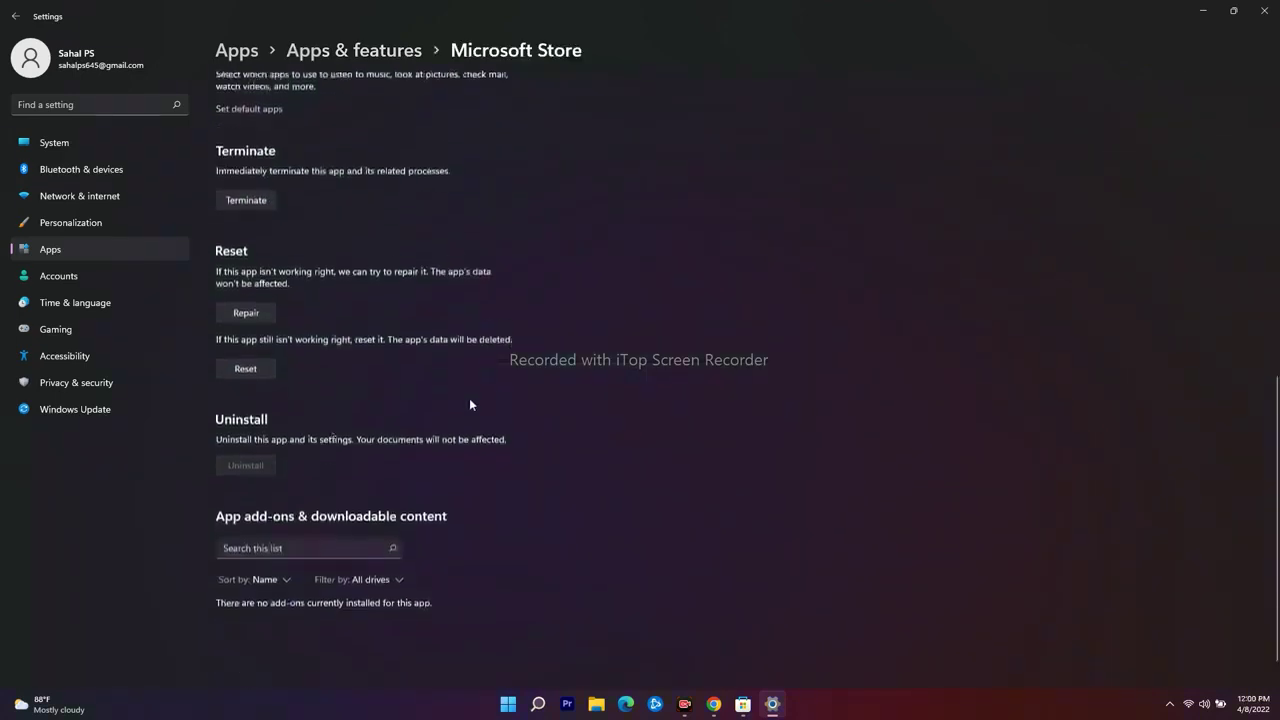
click(244, 357)
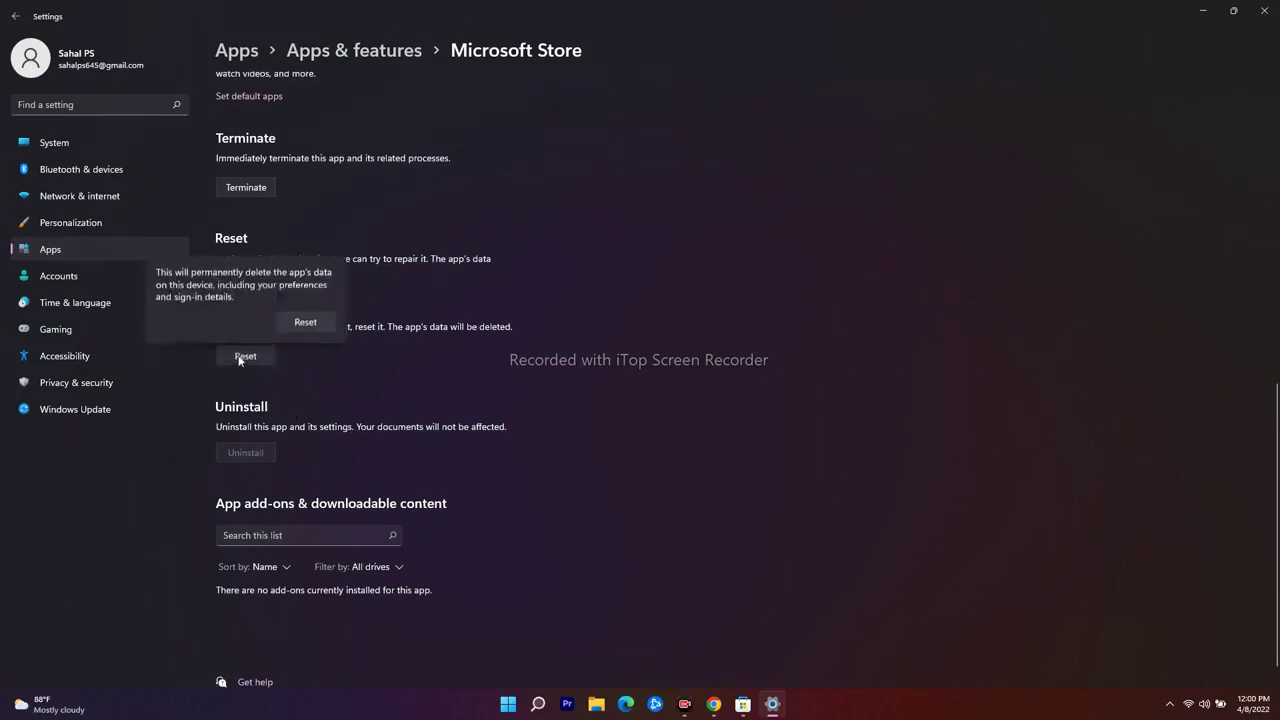
click(305, 323)
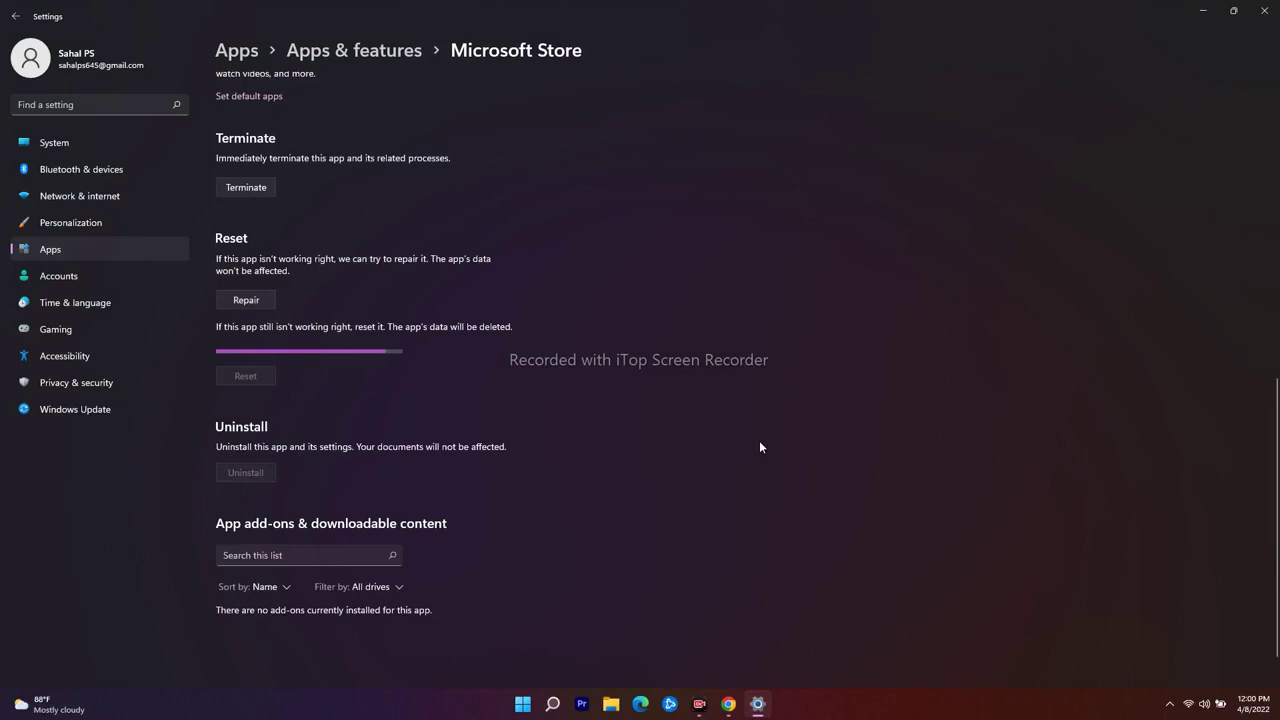
scroll(760, 446, up, 8)
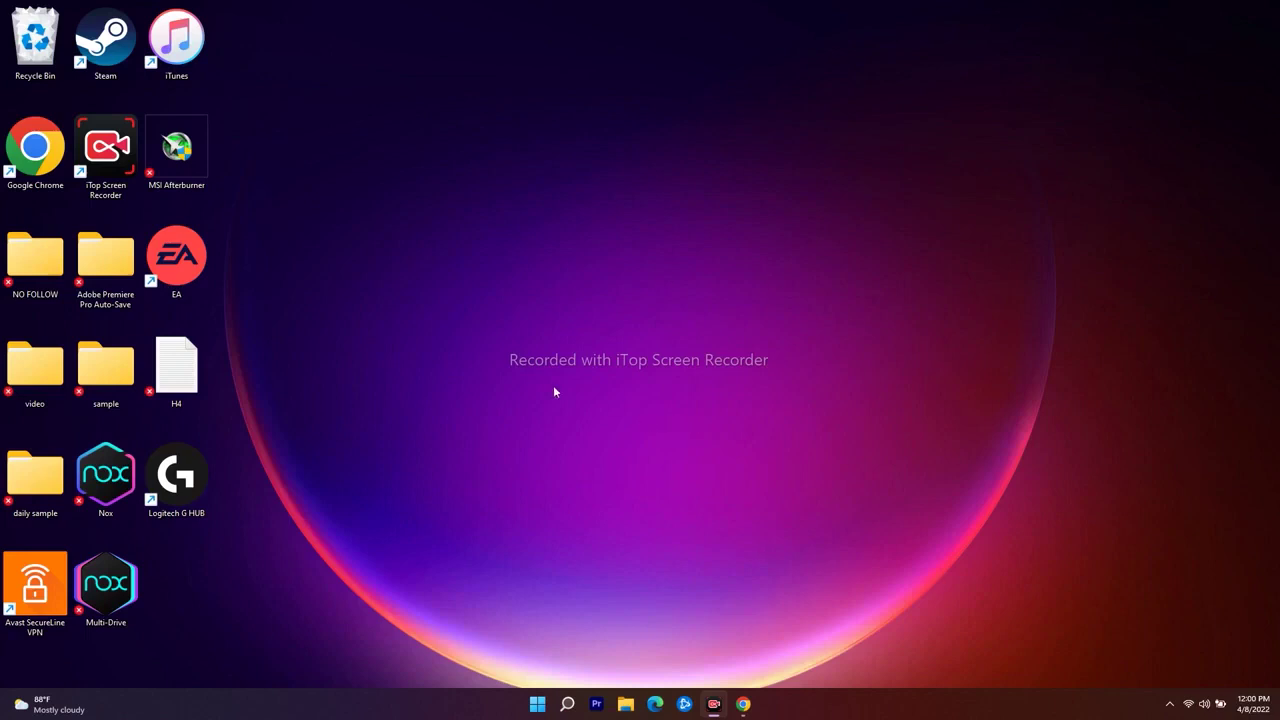
Step: Search Windows for "services" and open the Services app
click(576, 706)
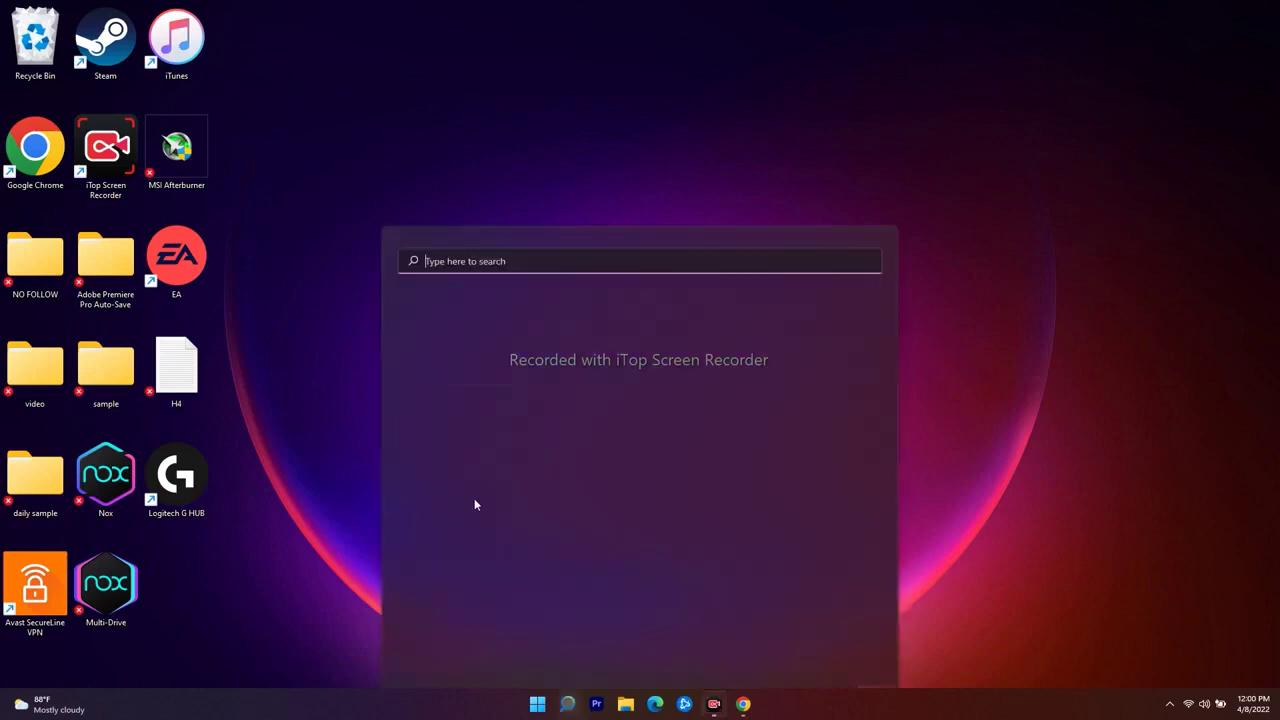
text(services)
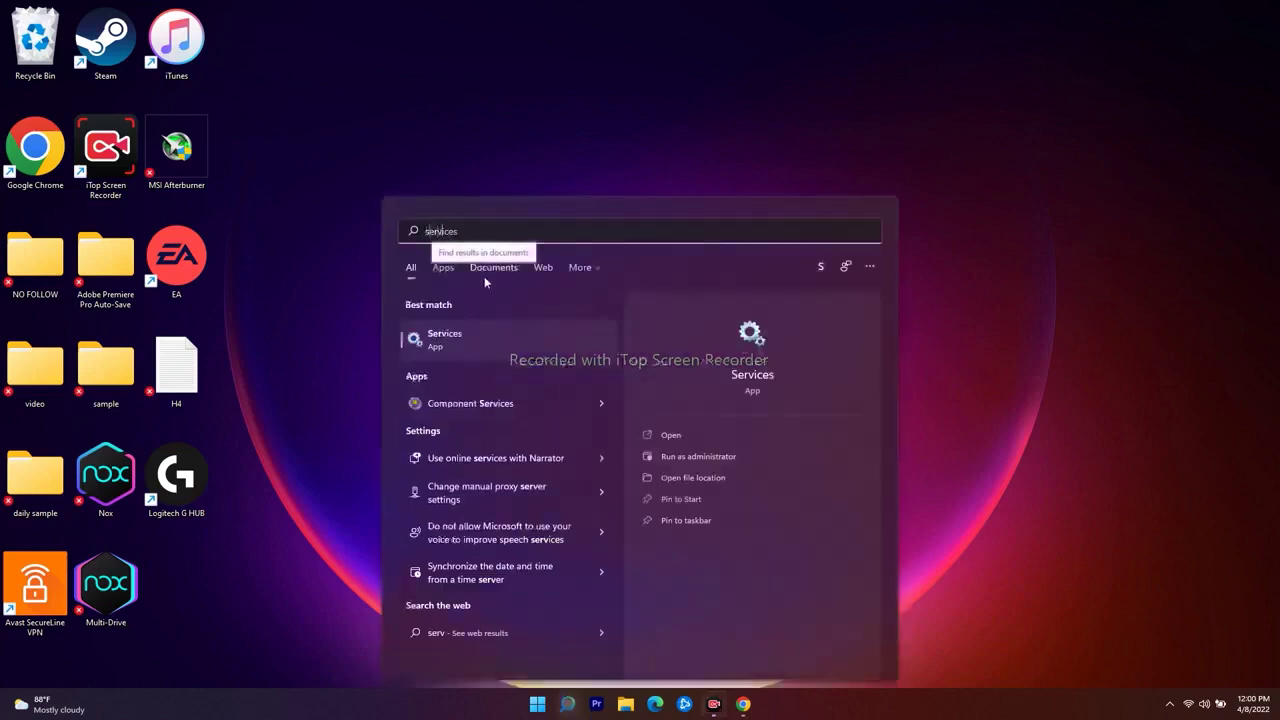
click(478, 336)
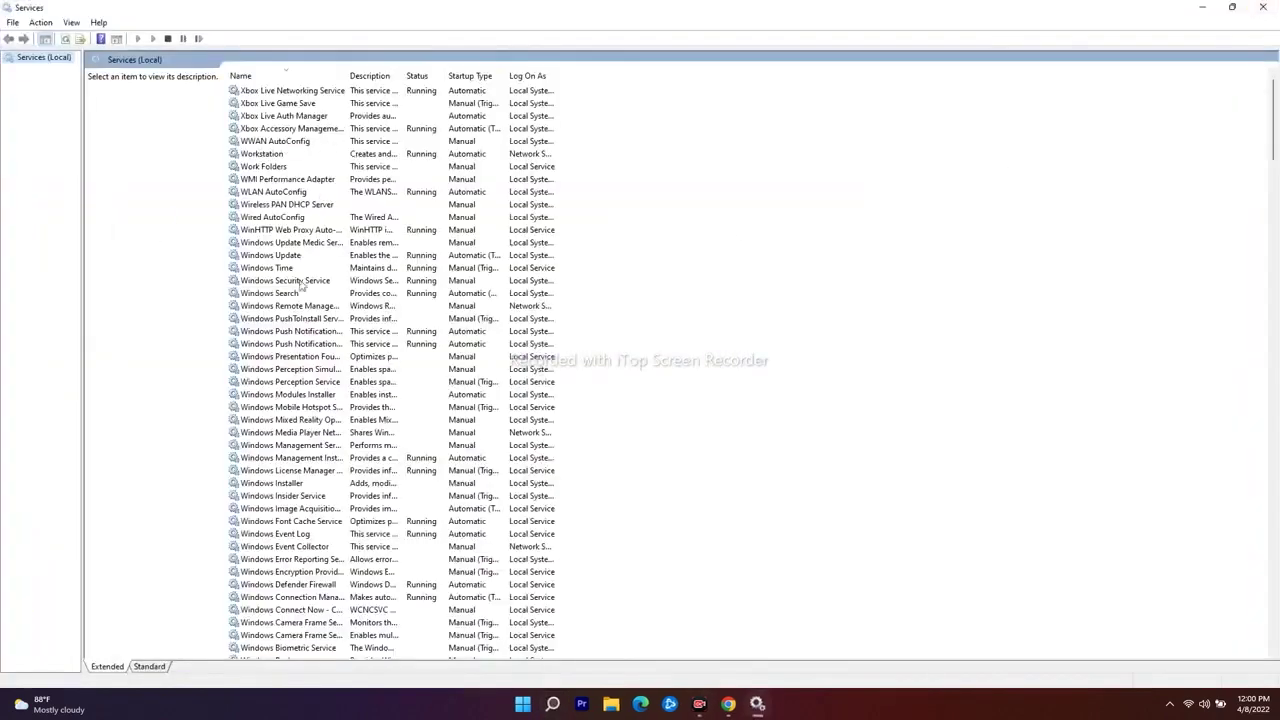
Step: Accept the Windows Update service's properties with startup type Automatic and restart the service
click(284, 258)
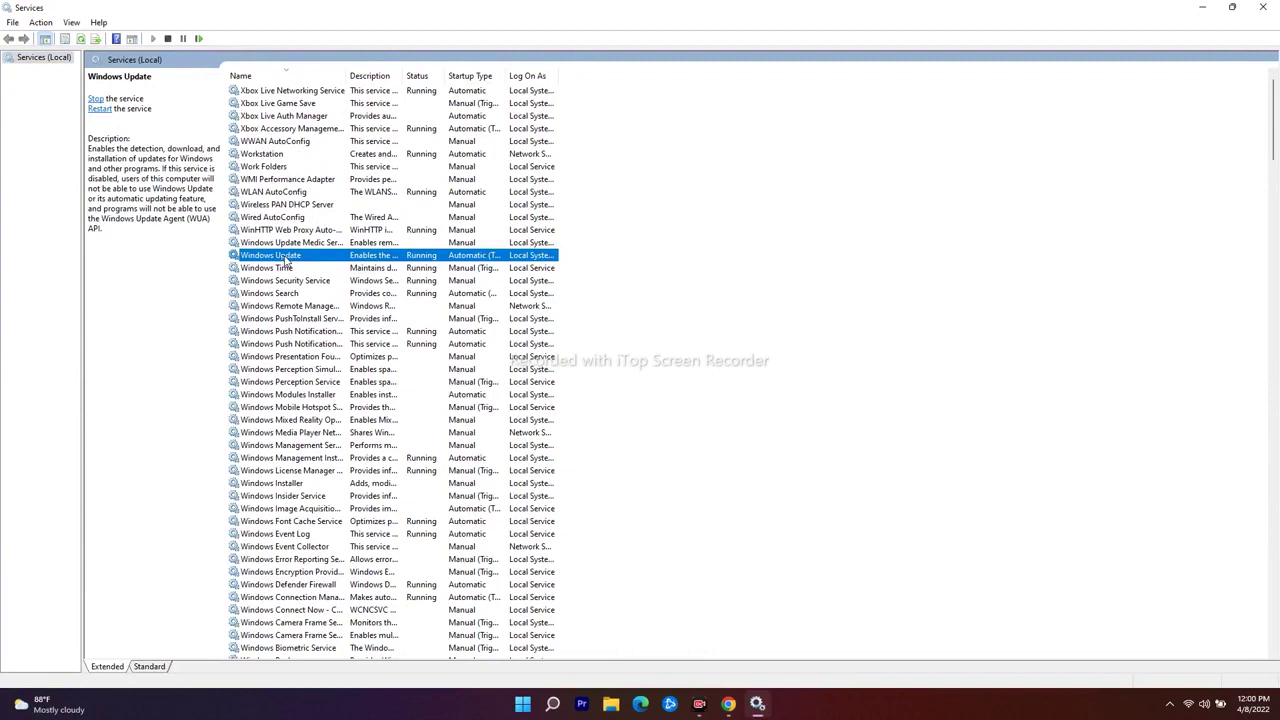
right_click(284, 258)
double_click(272, 256)
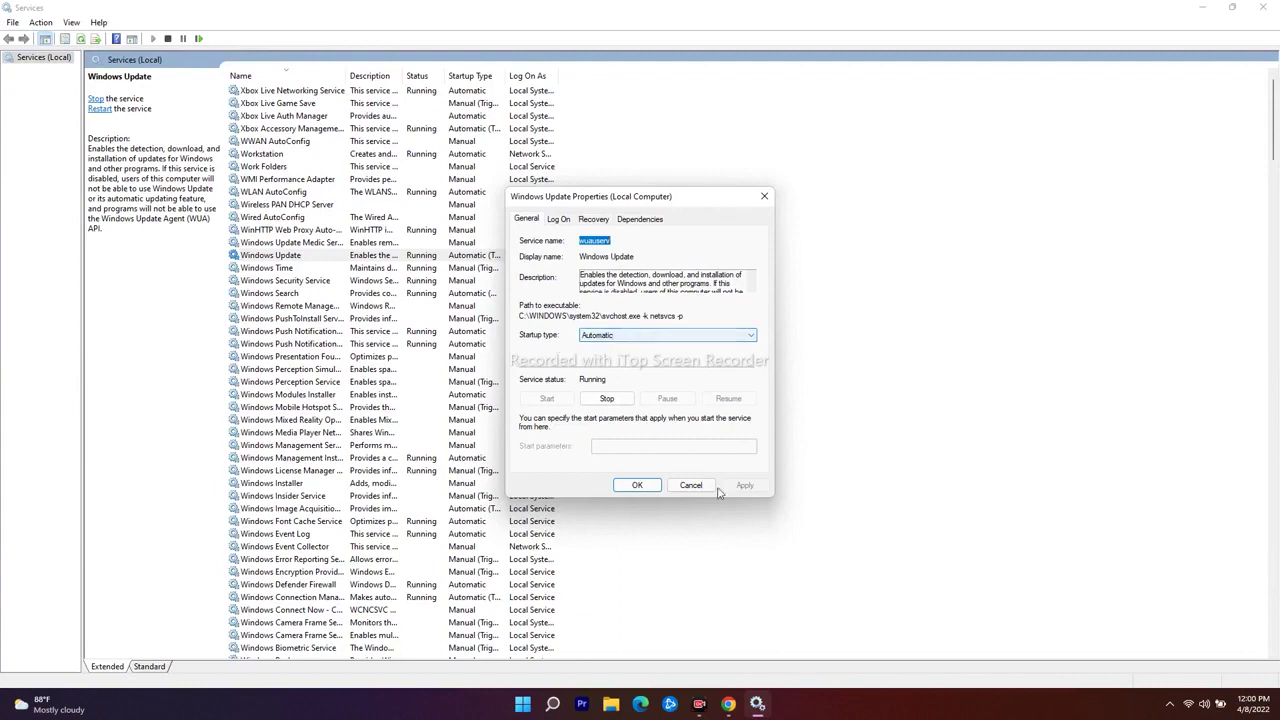
click(636, 485)
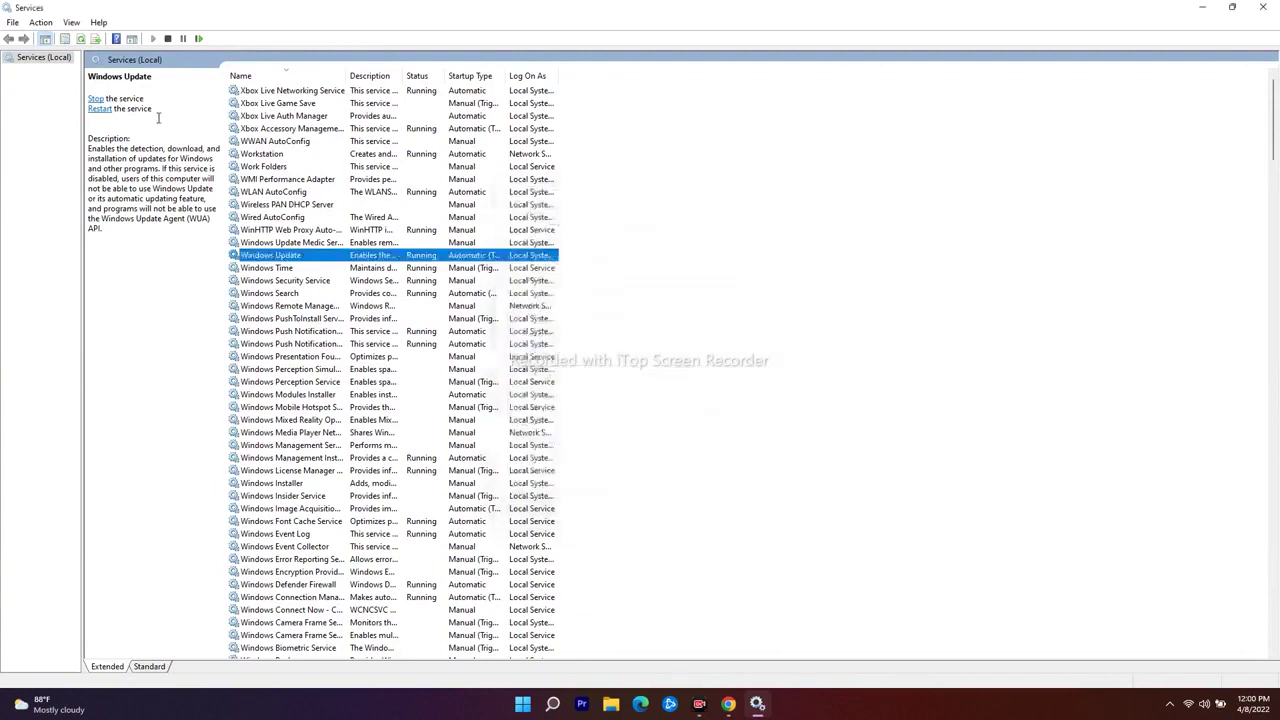
click(99, 109)
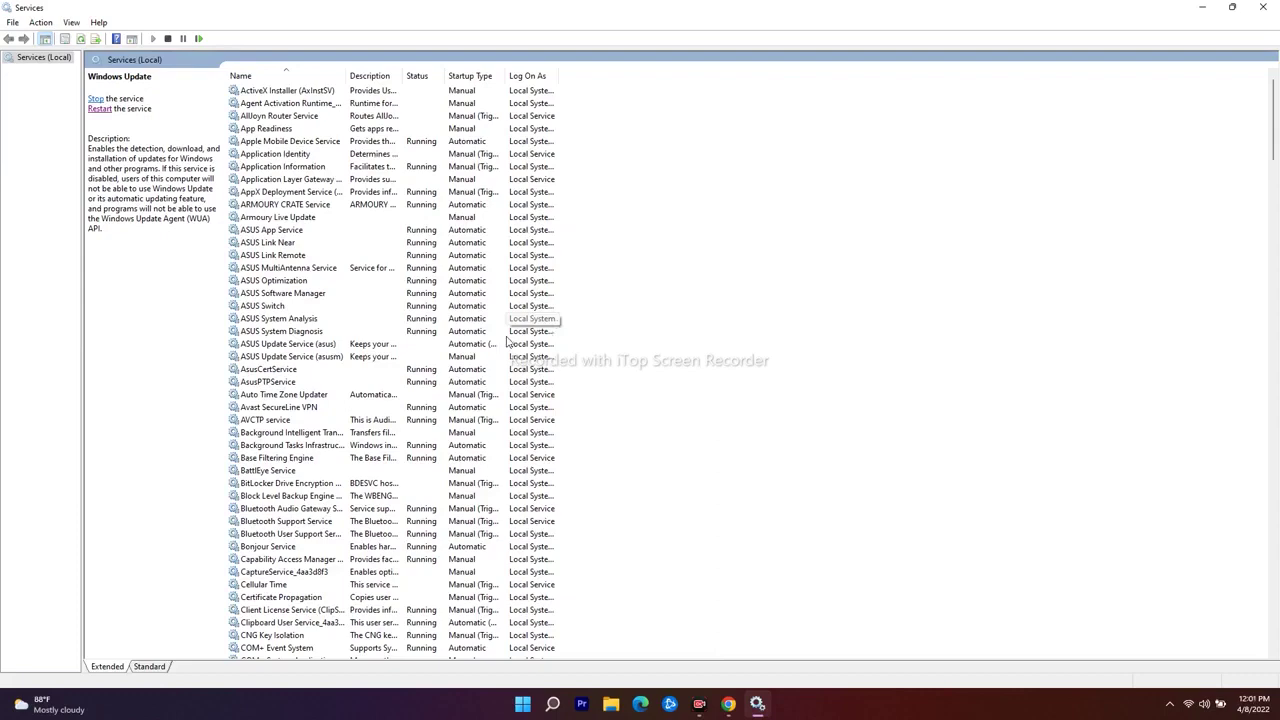
Step: Set the Background Intelligent Transfer Service's startup type to Automatic, apply it, and start the service
scroll(310, 292, down, 3)
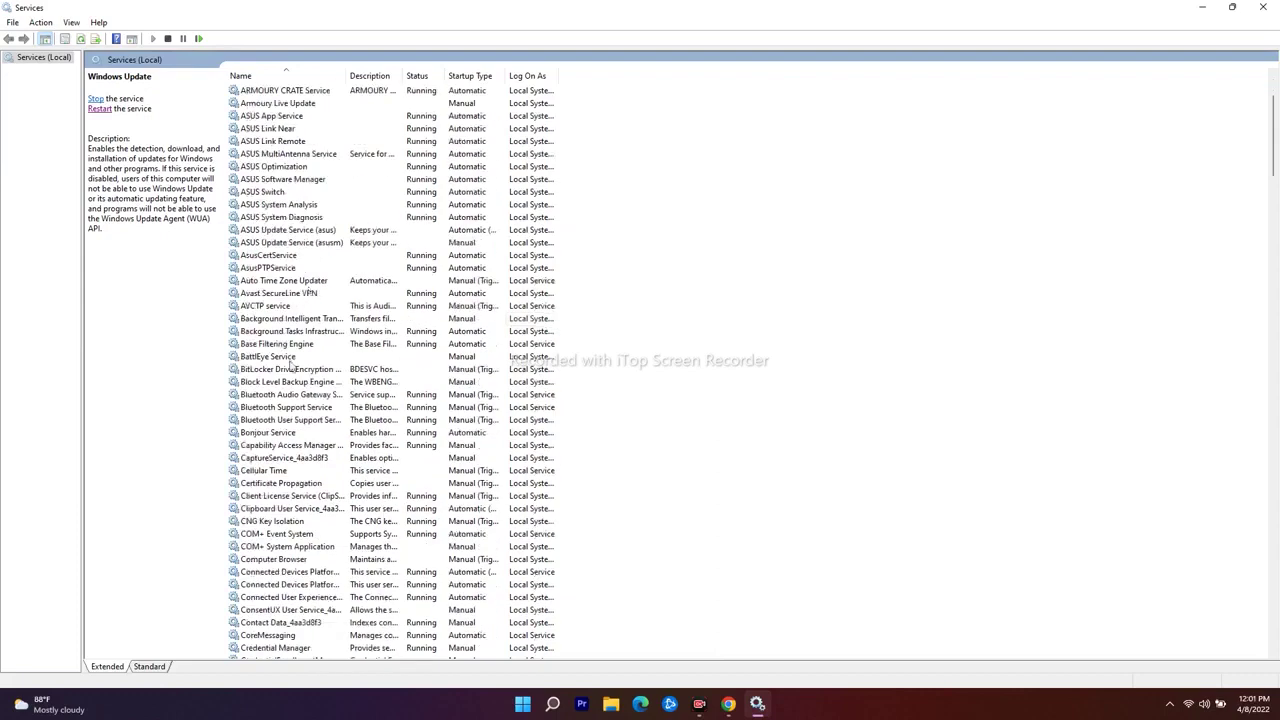
double_click(325, 320)
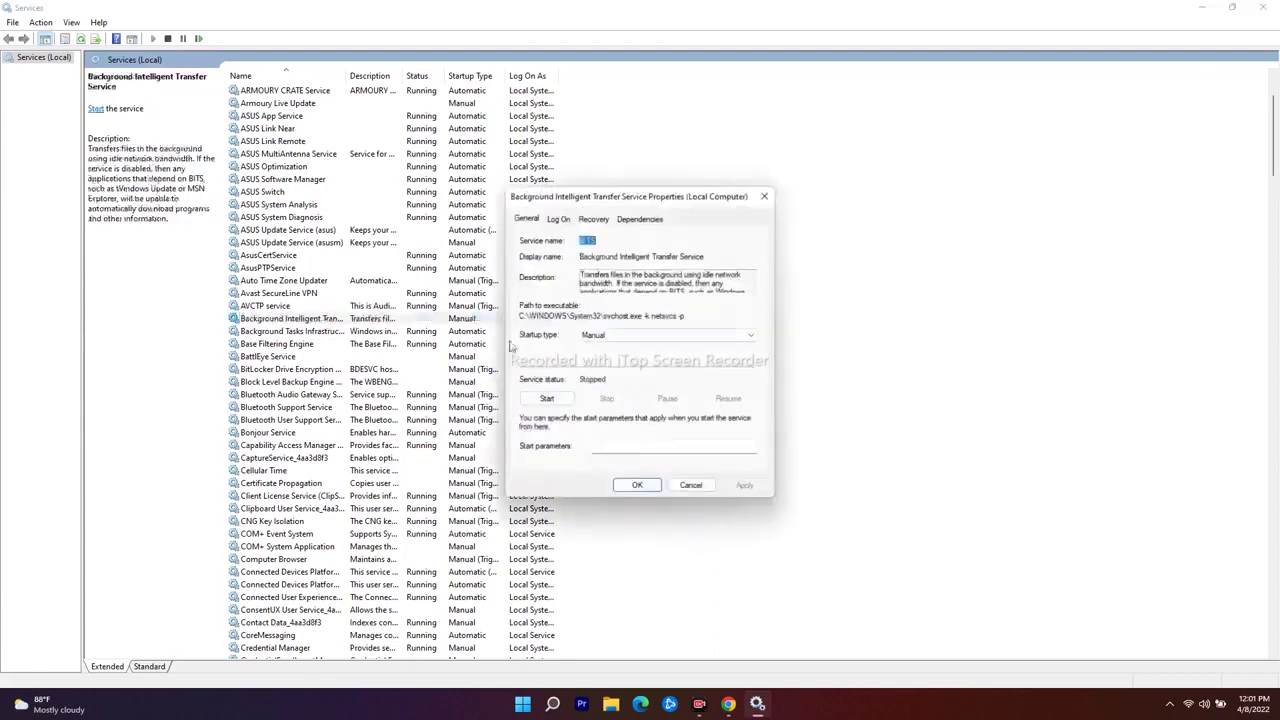
click(610, 342)
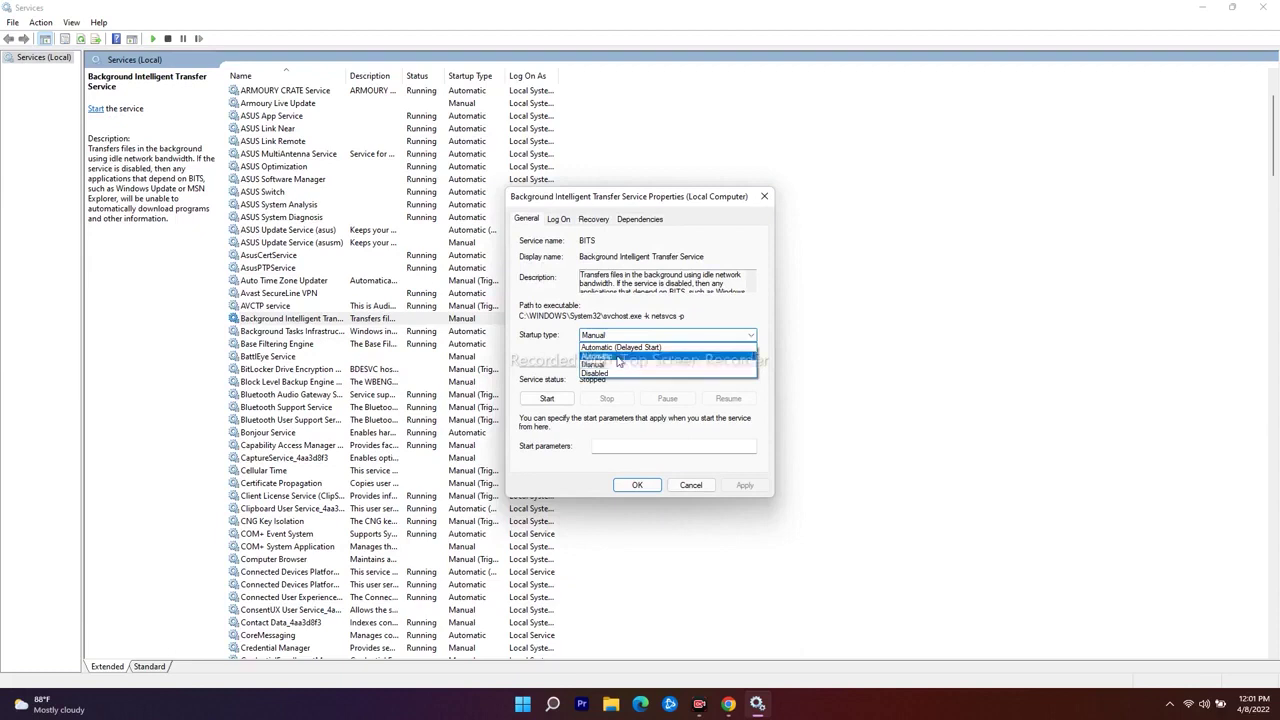
click(620, 358)
click(744, 485)
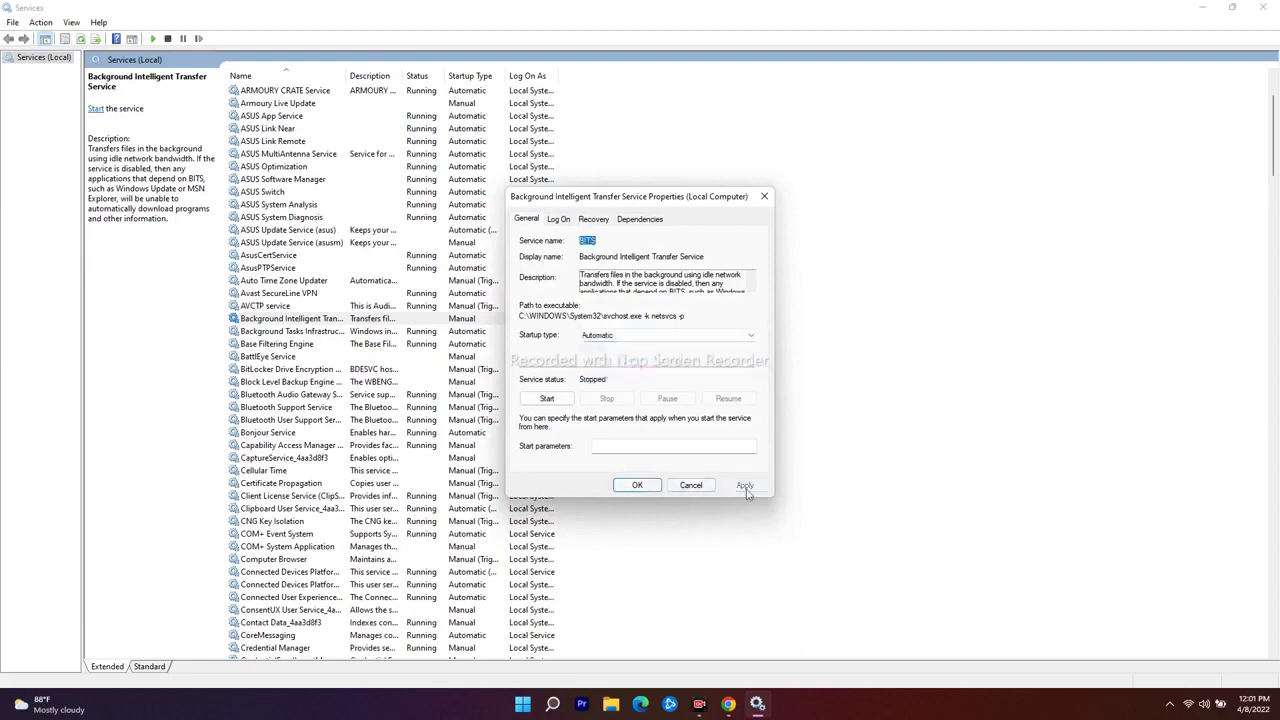
click(638, 486)
click(96, 109)
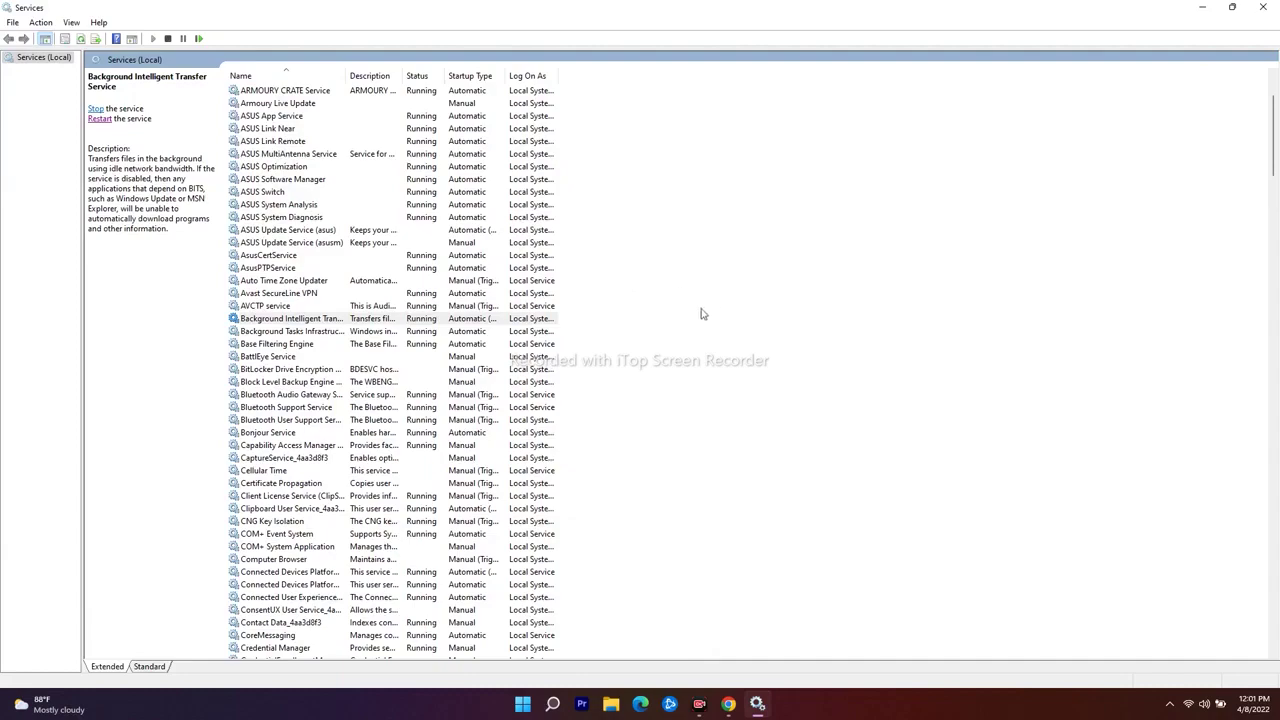
Step: Choose the Automatic startup type for the Xbox Live Auth Manager service, start it, and apply the settings
scroll(701, 314, down, 20)
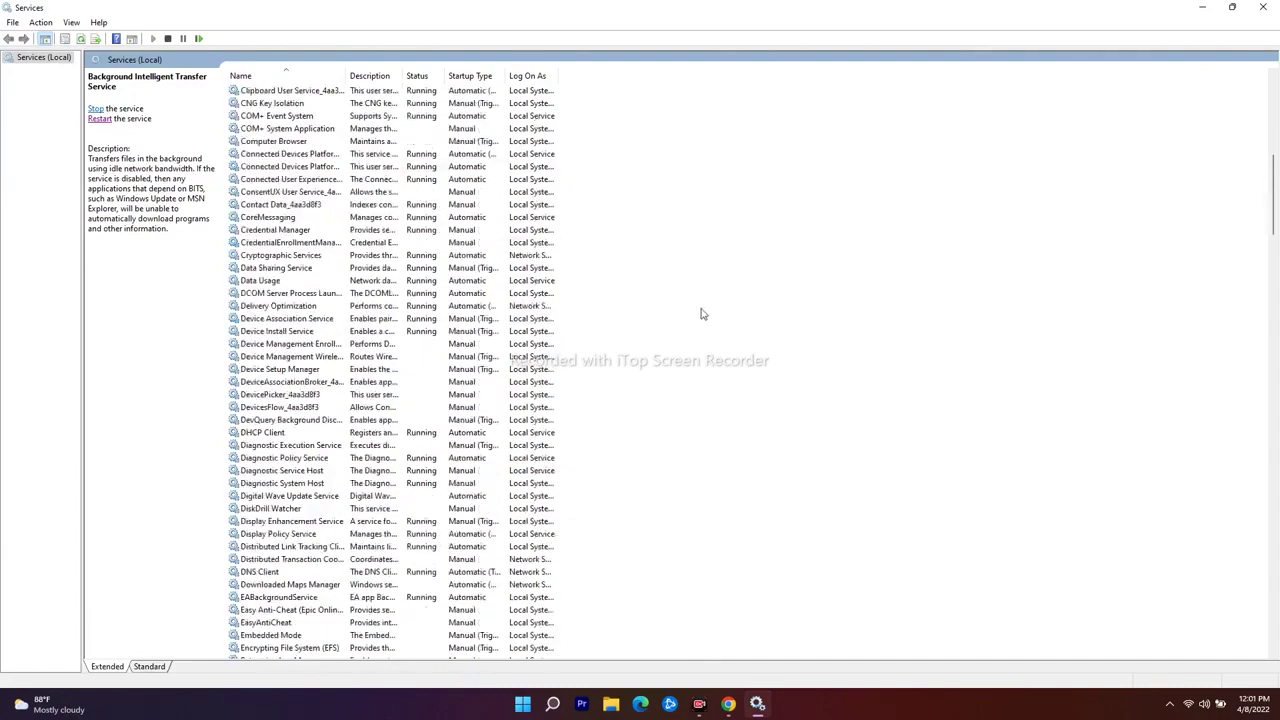
scroll(701, 314, down, 20)
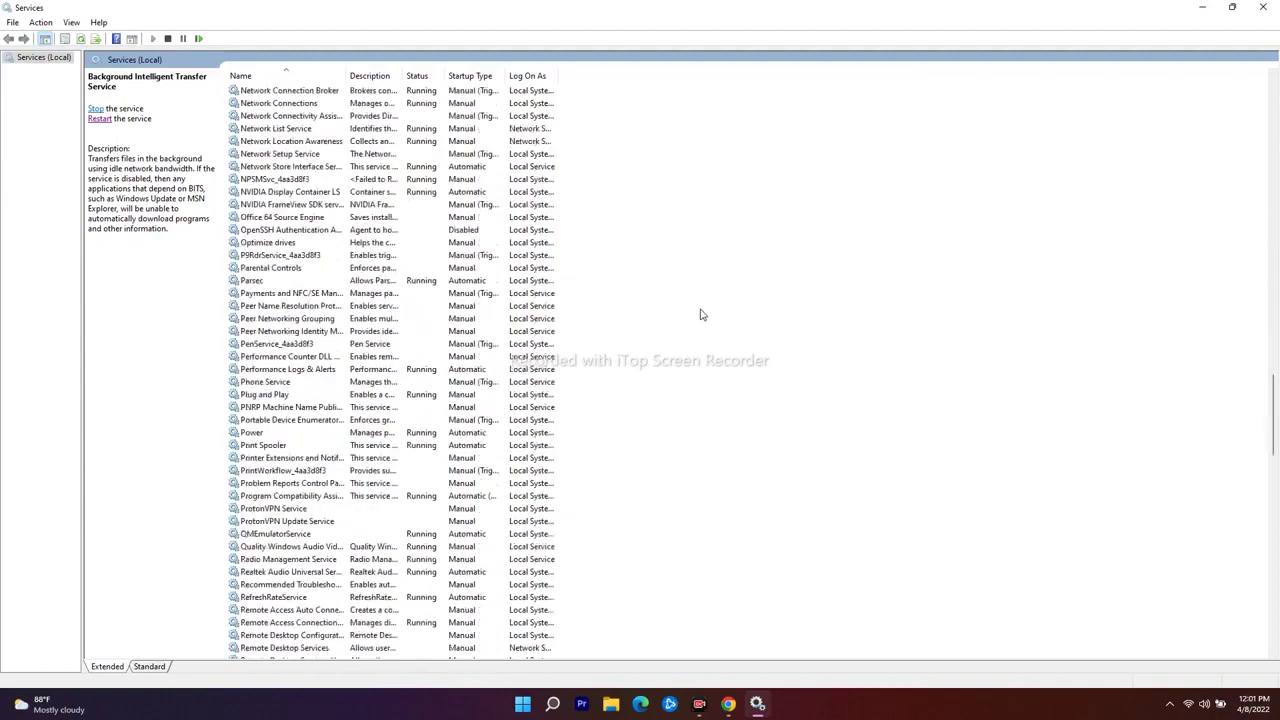
scroll(701, 314, down, 20)
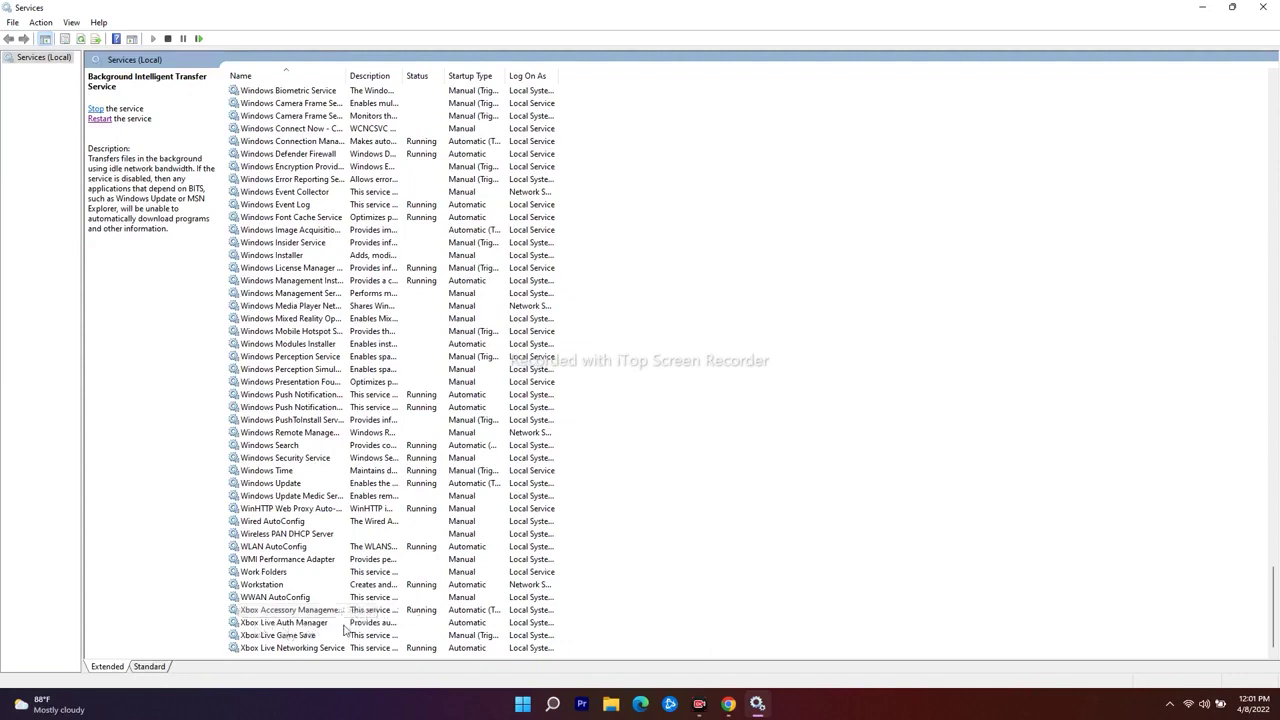
double_click(285, 622)
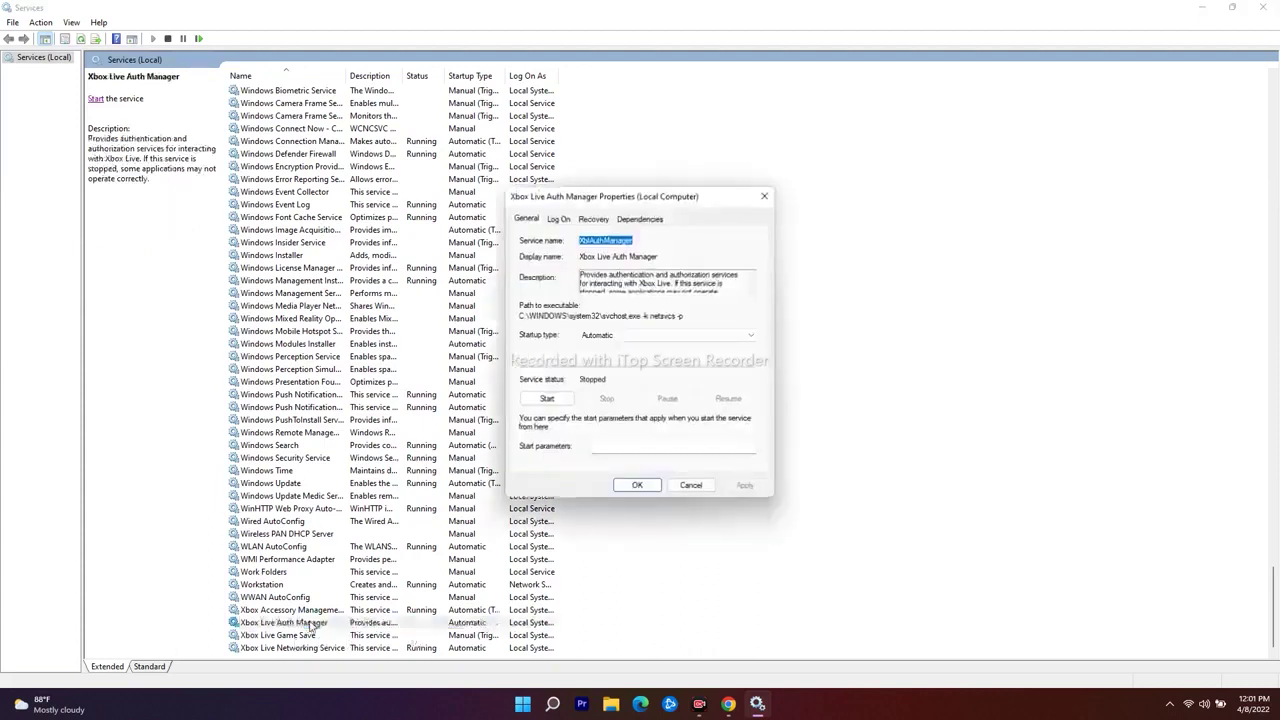
click(588, 337)
click(606, 356)
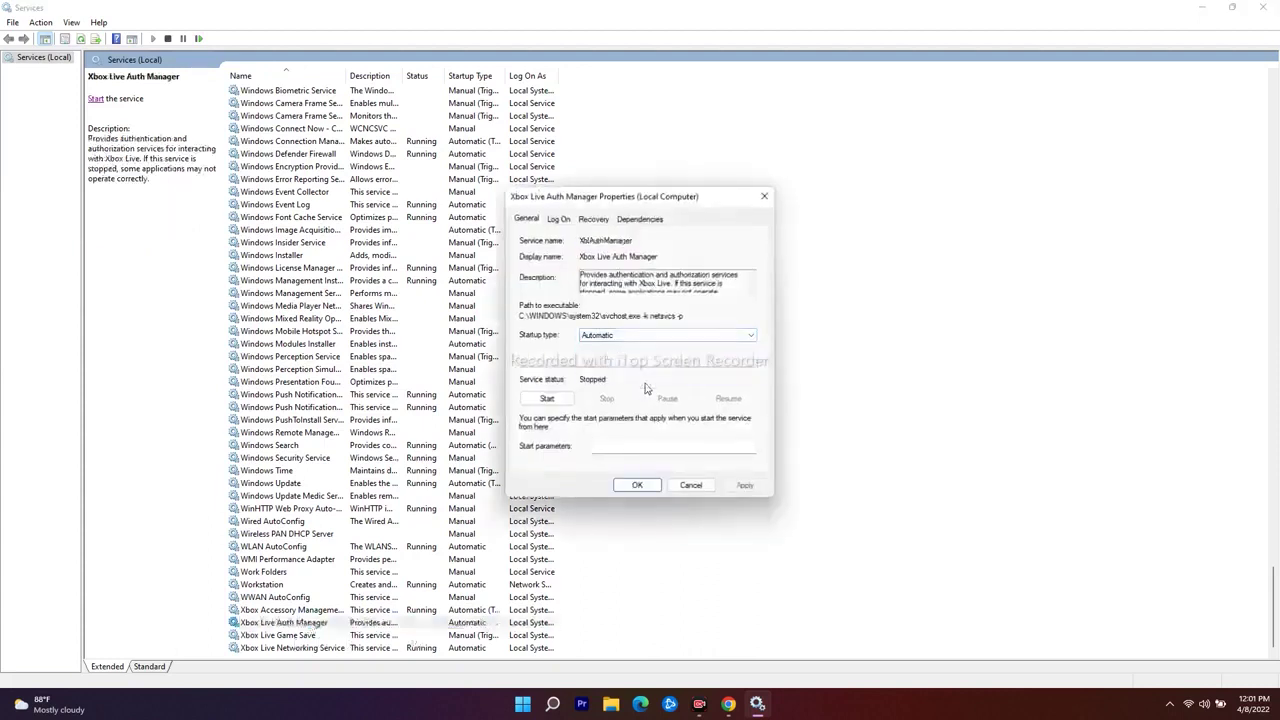
click(541, 402)
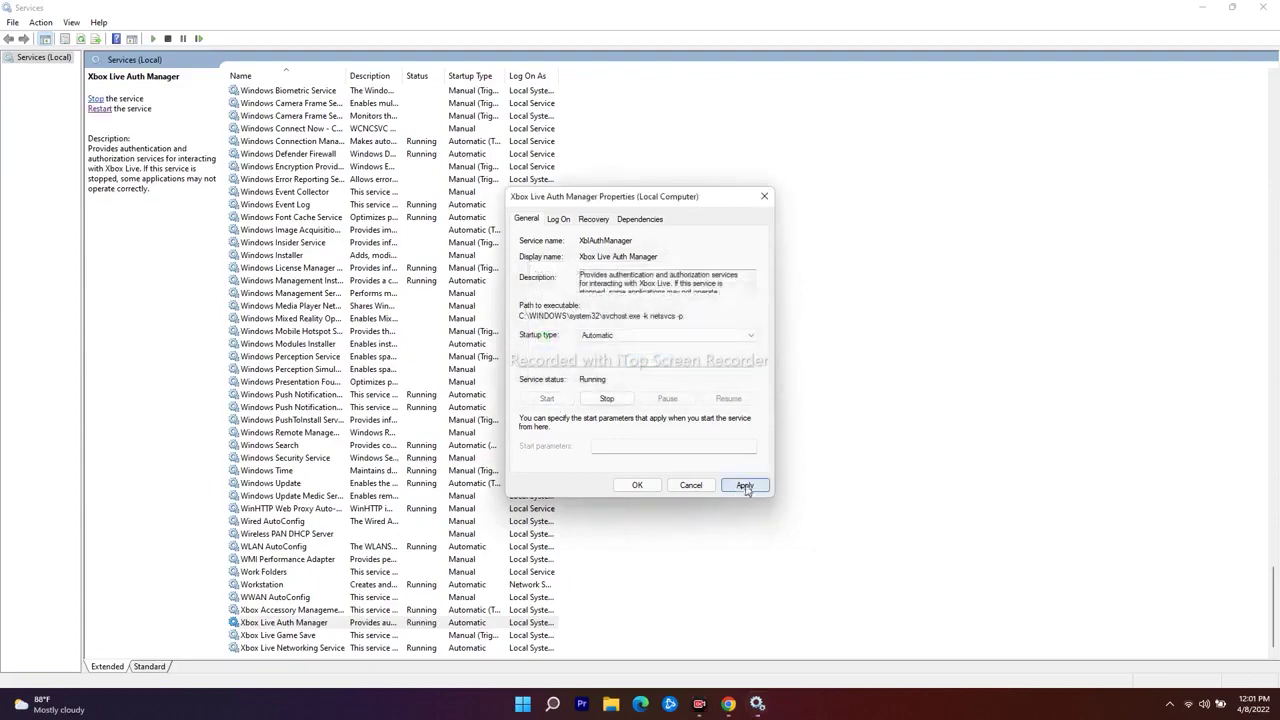
click(746, 487)
click(637, 485)
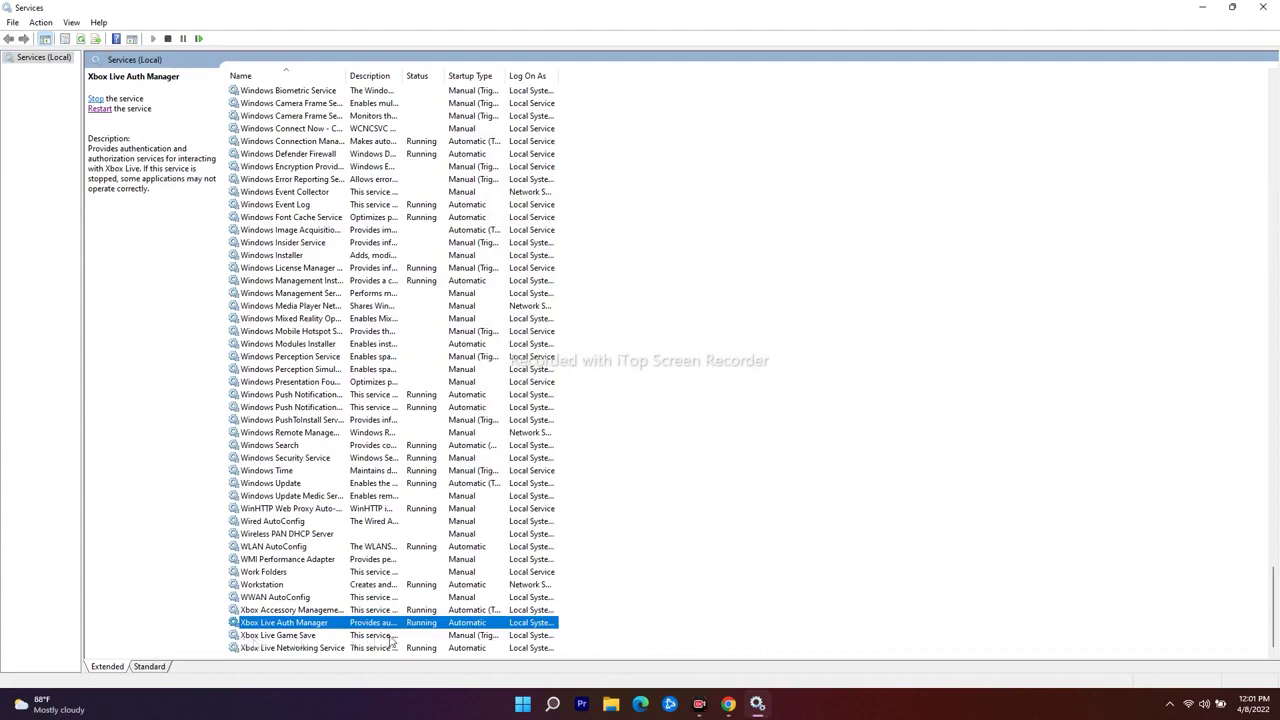
Step: Set the Xbox Live Game Save service's startup type to Automatic, start it, and apply the settings
double_click(352, 638)
click(616, 341)
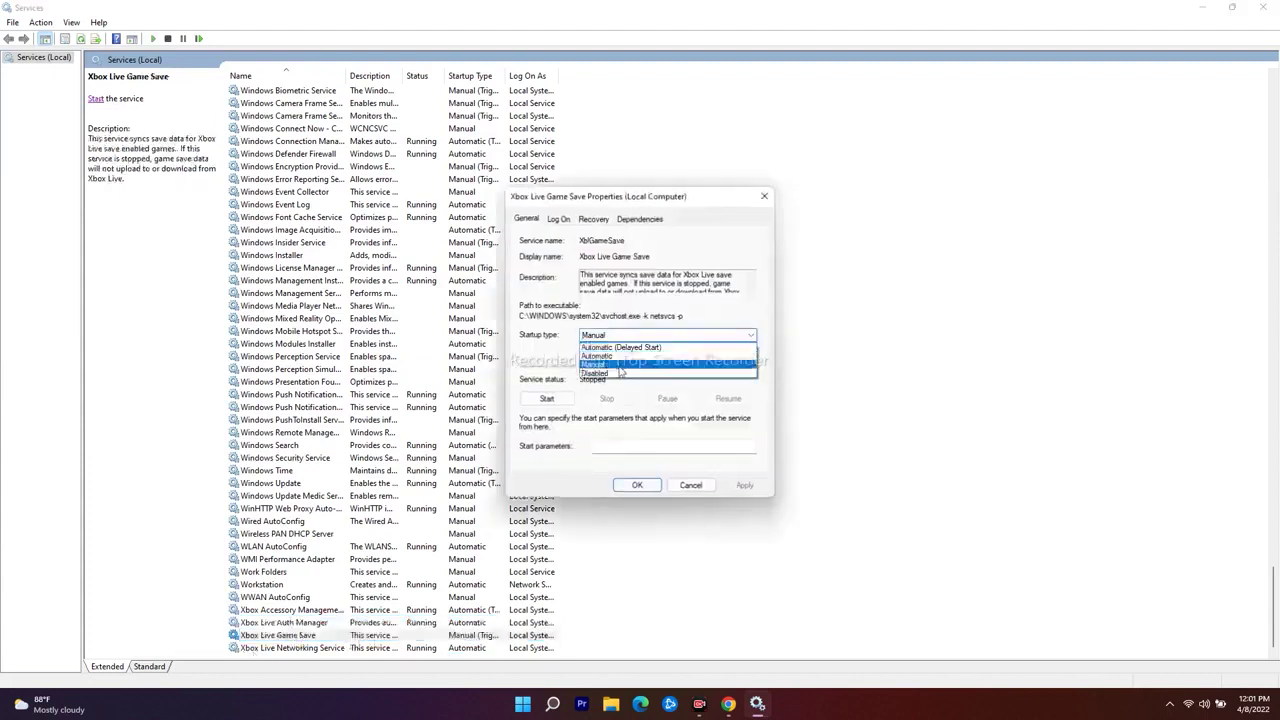
click(621, 363)
click(547, 399)
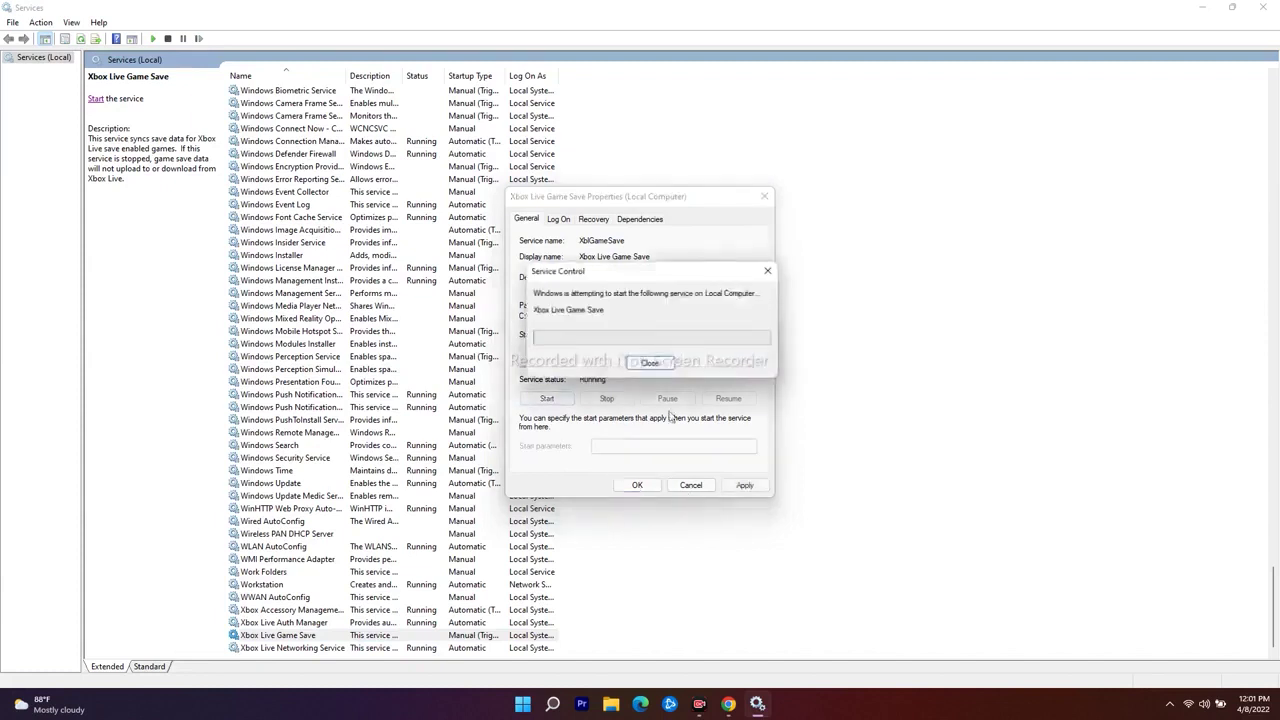
click(745, 487)
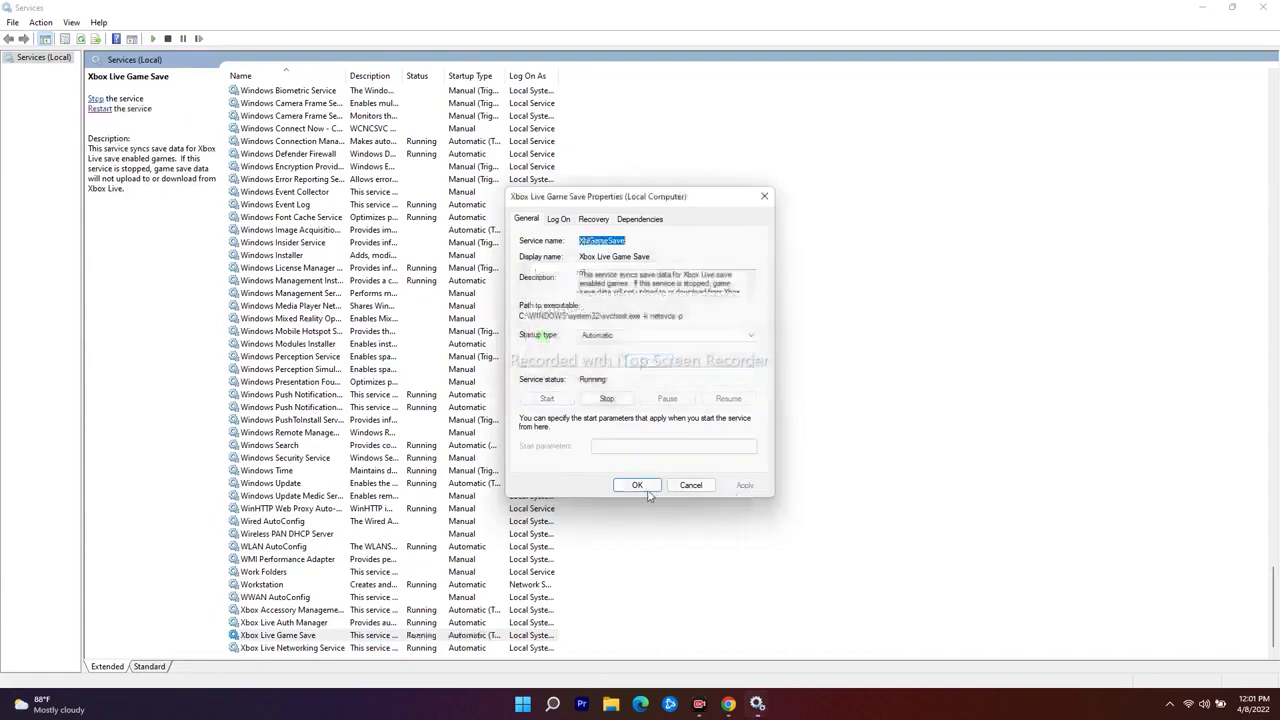
click(637, 485)
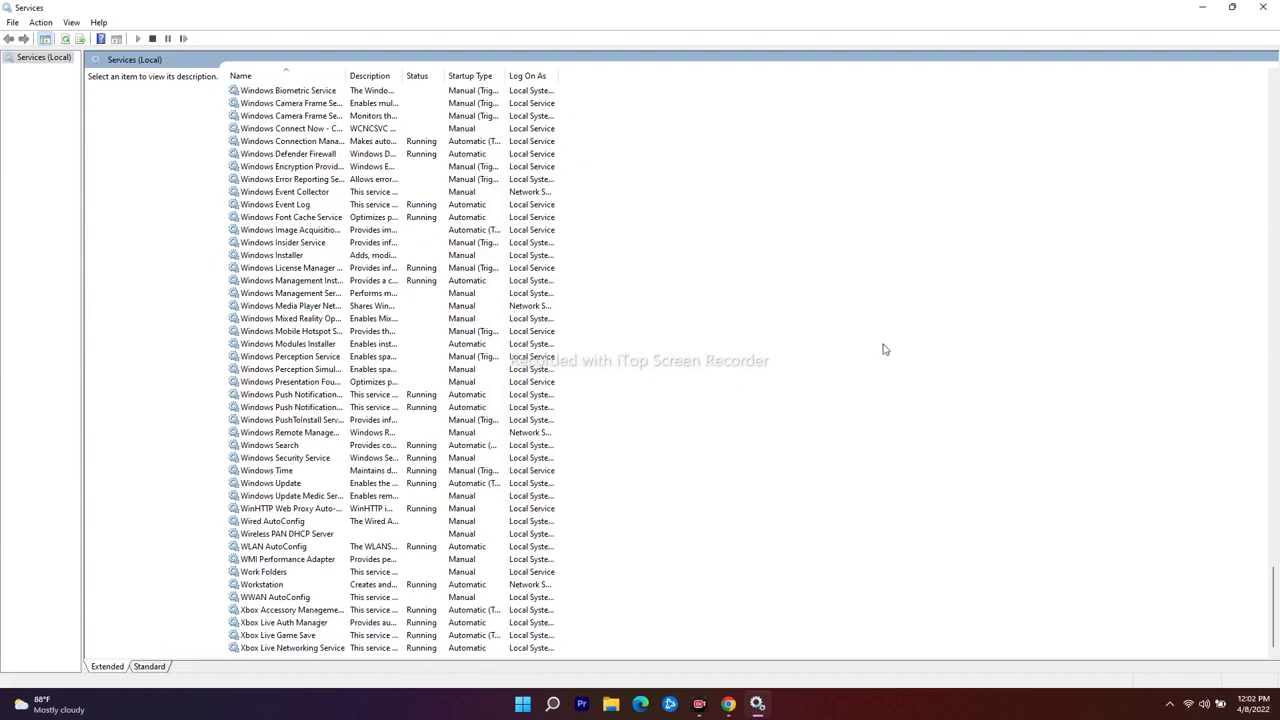
Step: Close the Services window, open the Microsoft Store, and minimize it
click(1262, 7)
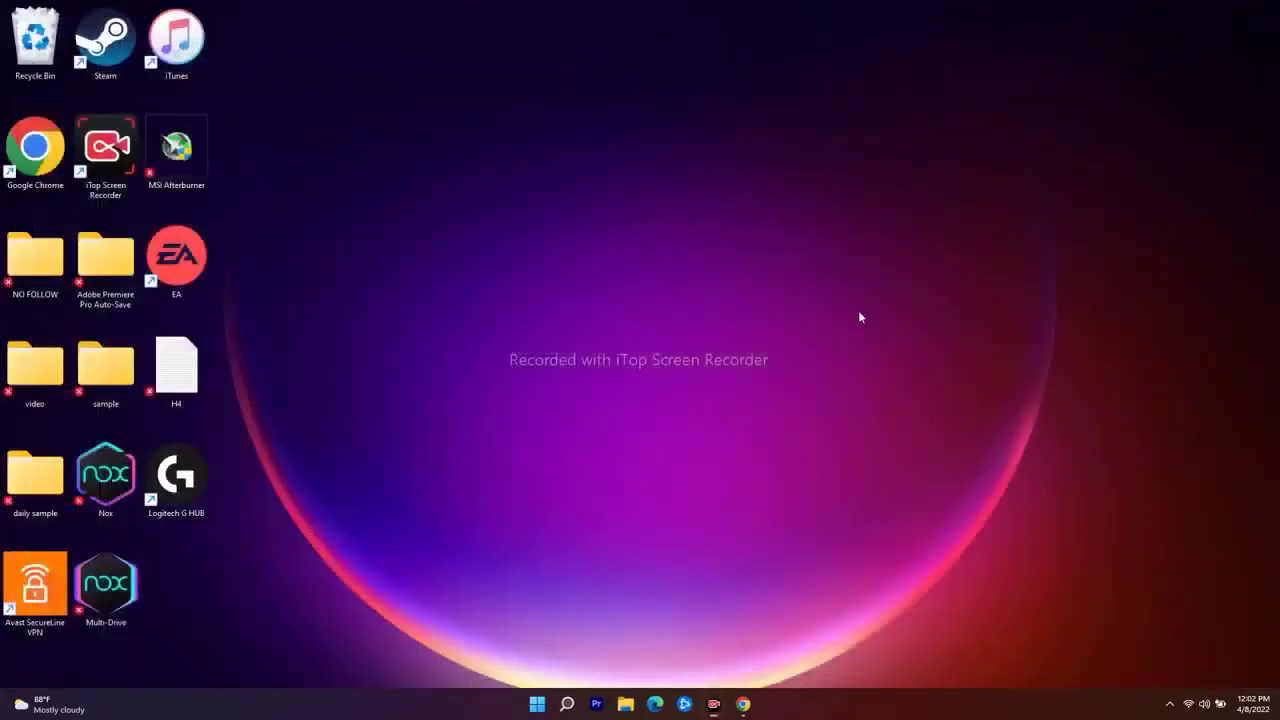
click(567, 704)
click(511, 502)
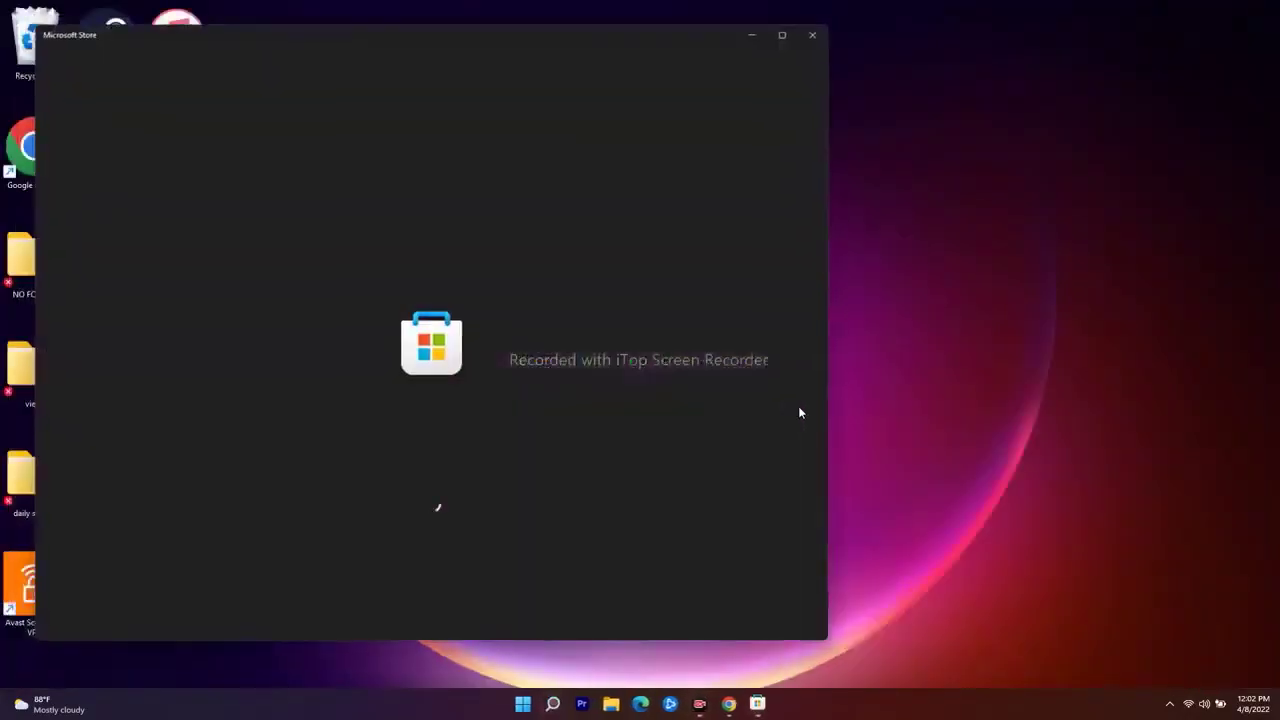
click(753, 38)
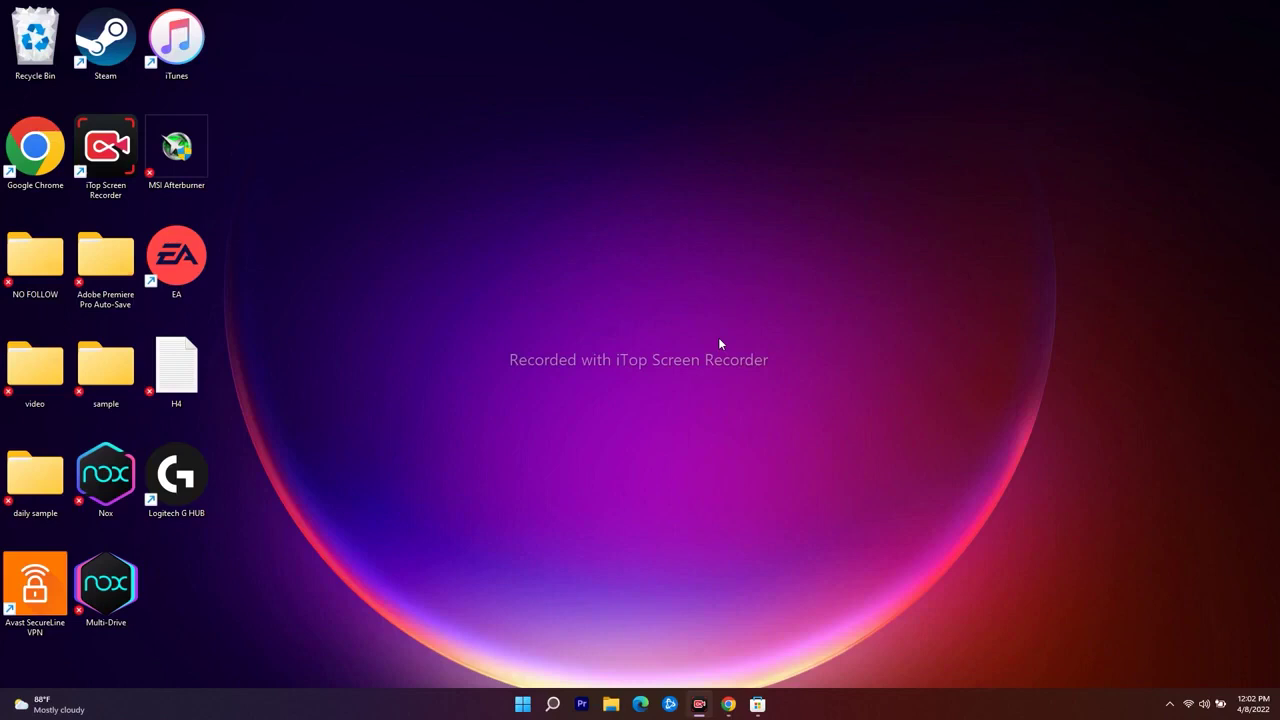
Step: Switch to Chrome and copy "get-appxpackage Microsoft.GamingServices | remove-AppxPackage -allusers" with the line below it from the YouTube instructions
click(729, 705)
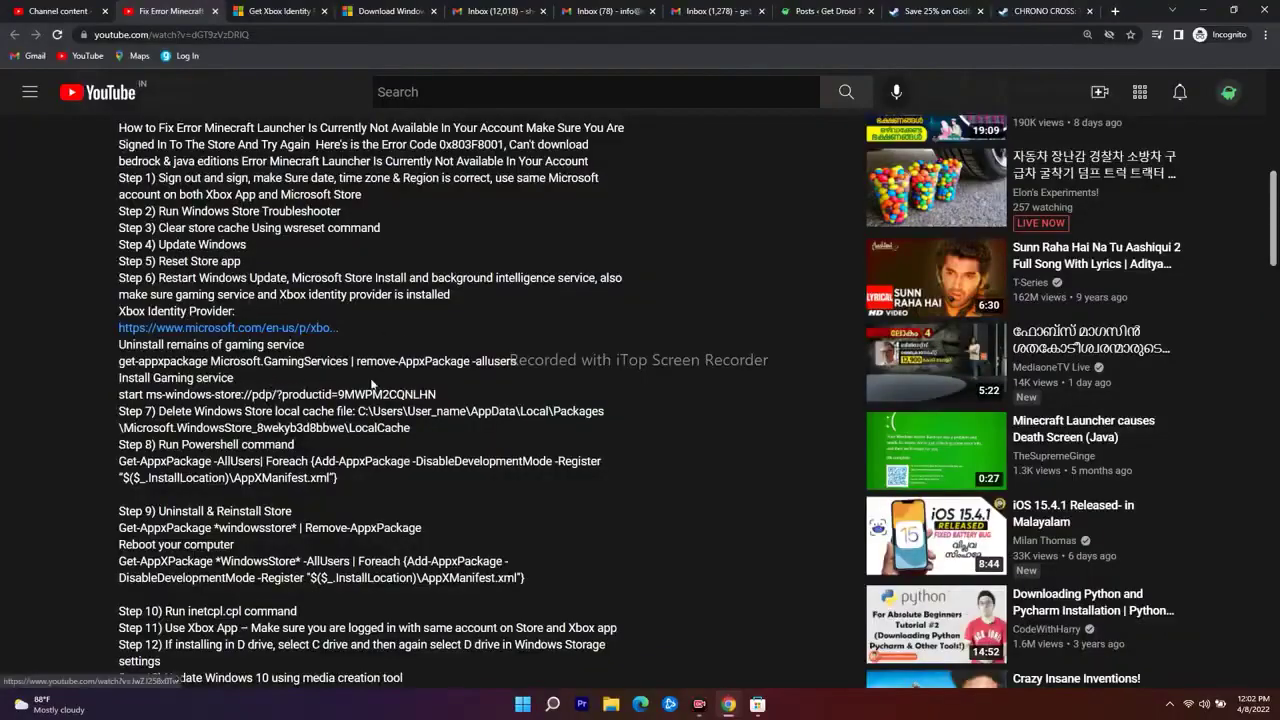
scroll(391, 387, down, 1)
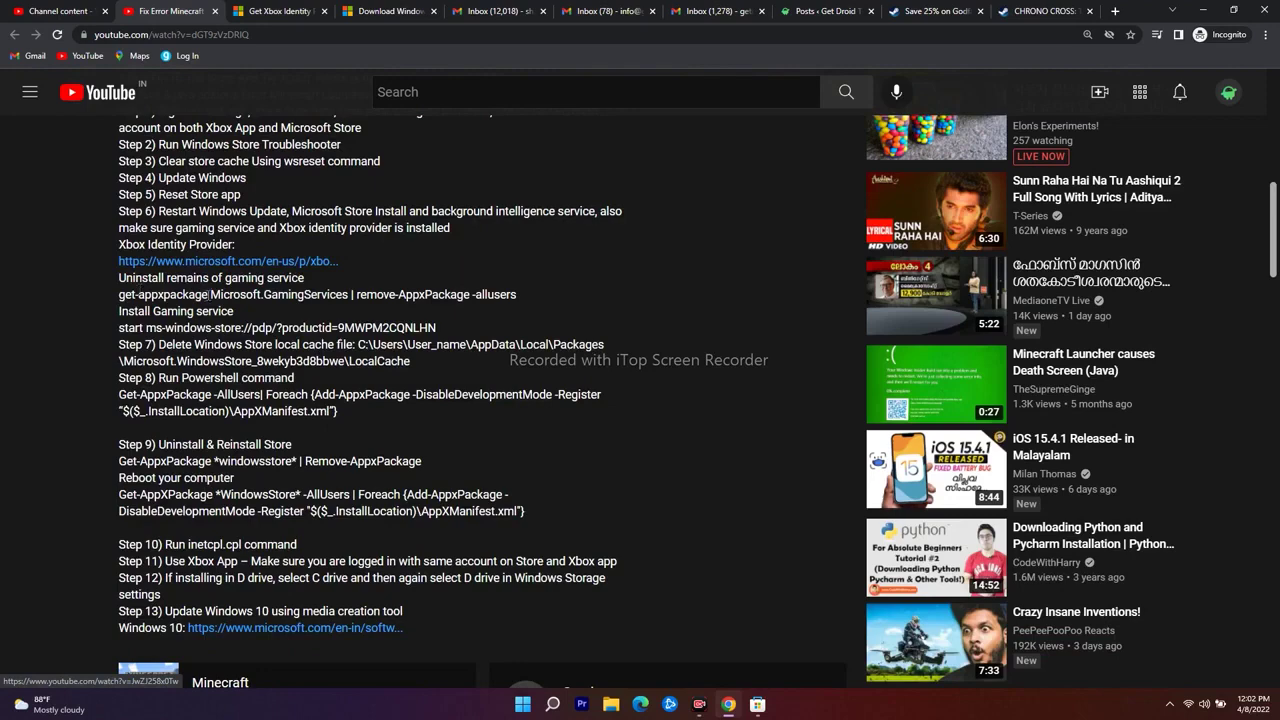
drag(233, 311, 119, 294)
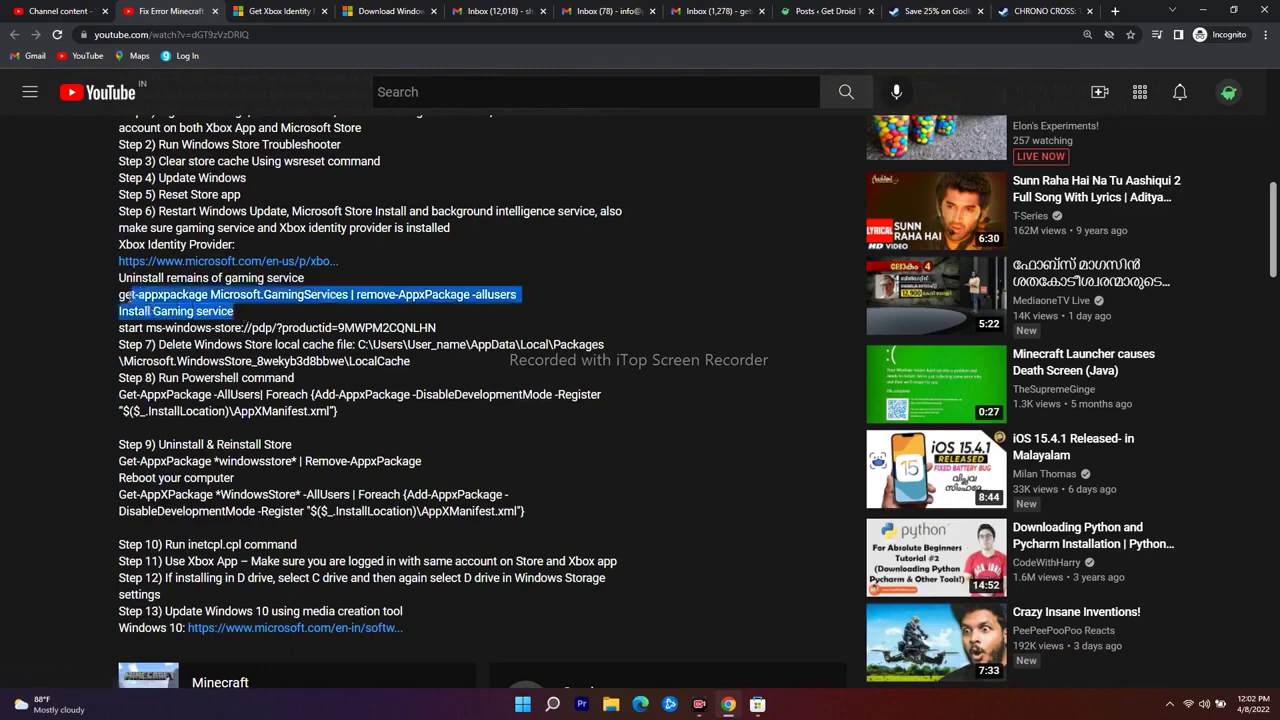
right_click(146, 305)
click(190, 318)
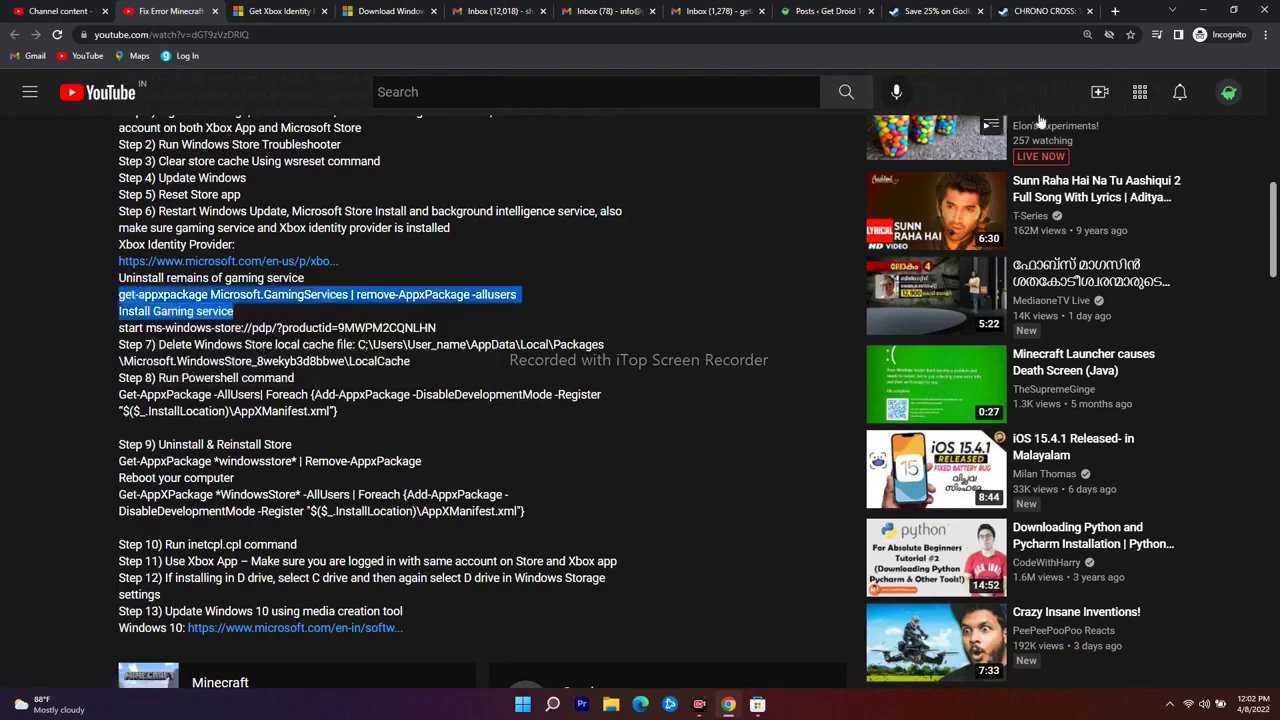
Step: Open Windows PowerShell as administrator and run the copied Microsoft.GamingServices removal command
click(1203, 10)
click(552, 704)
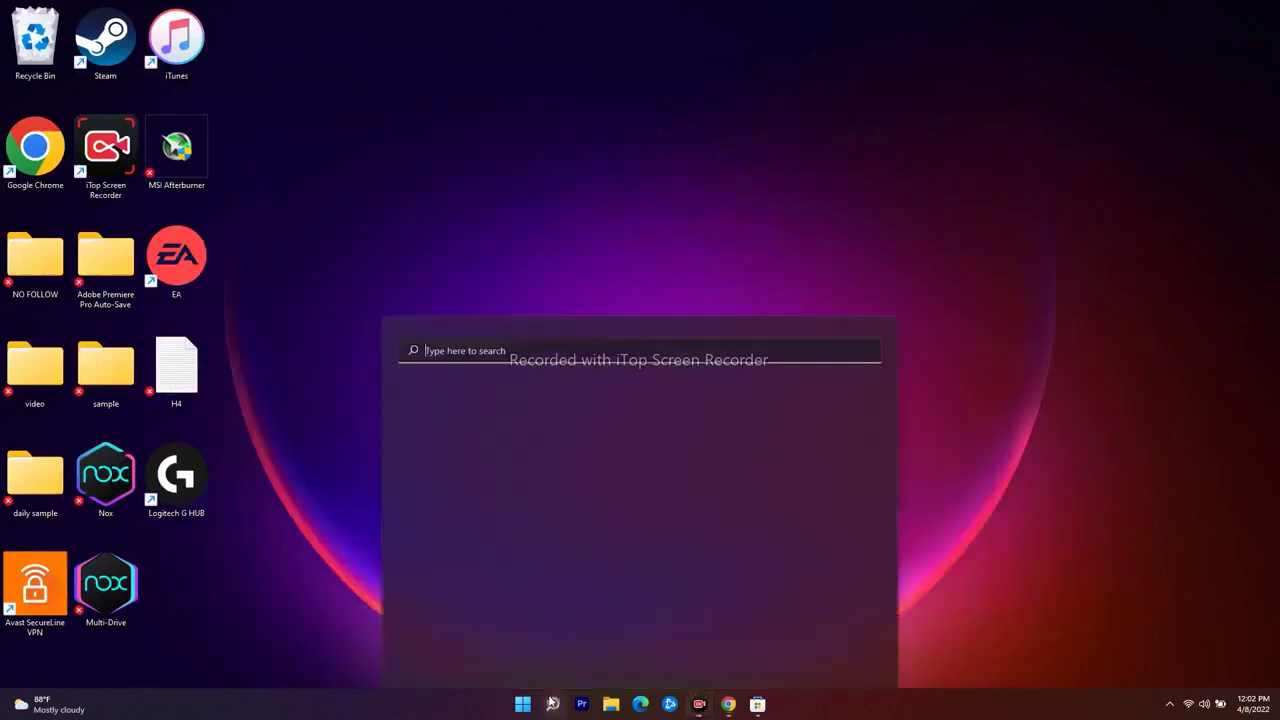
text(powerPoint)
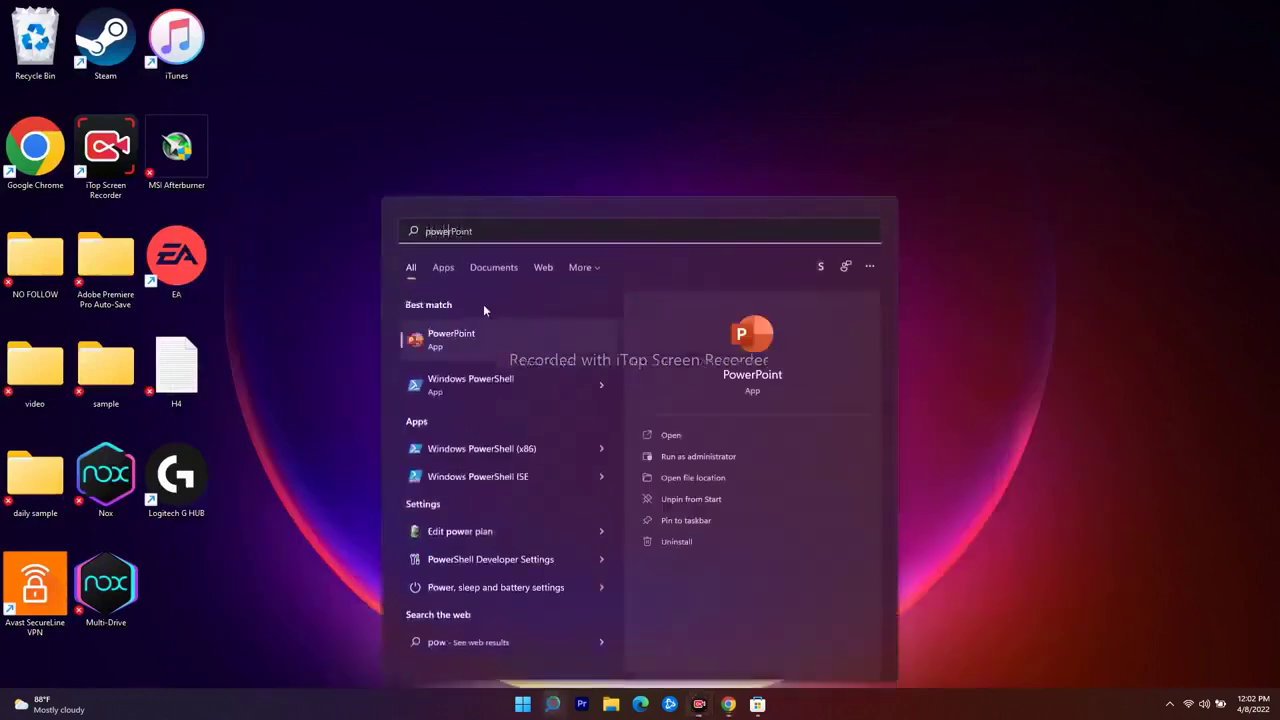
click(599, 385)
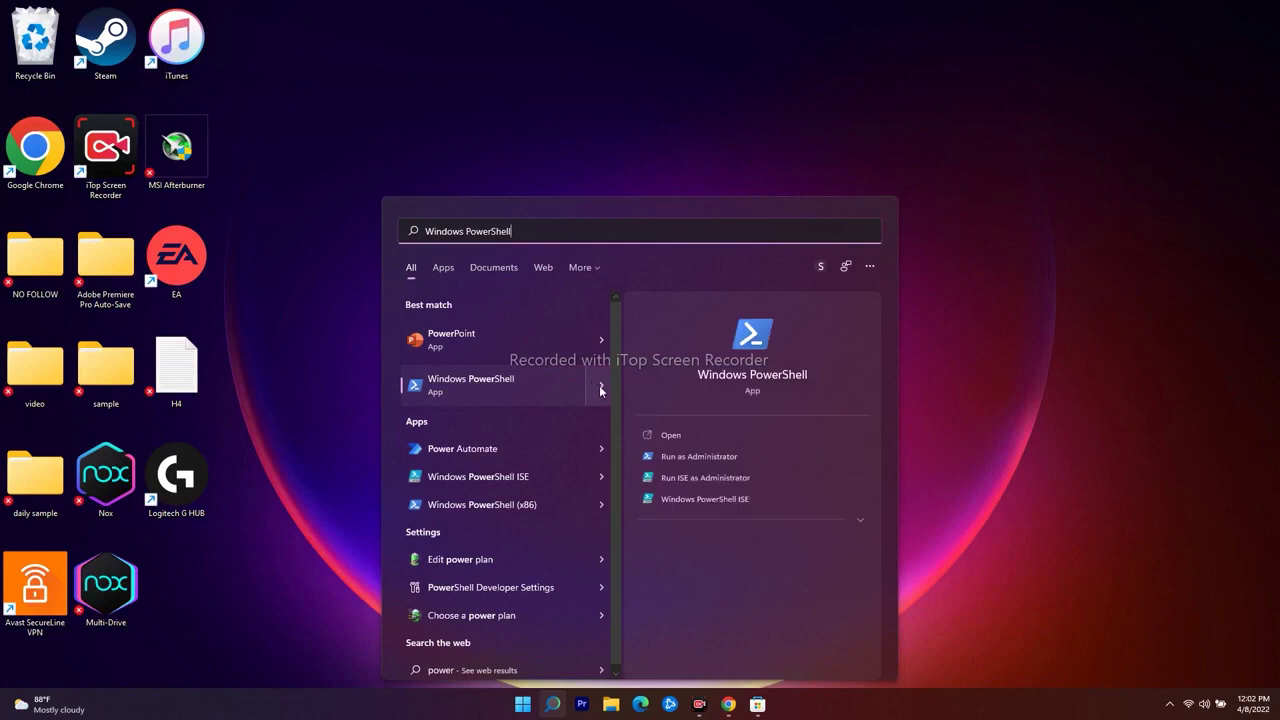
click(701, 455)
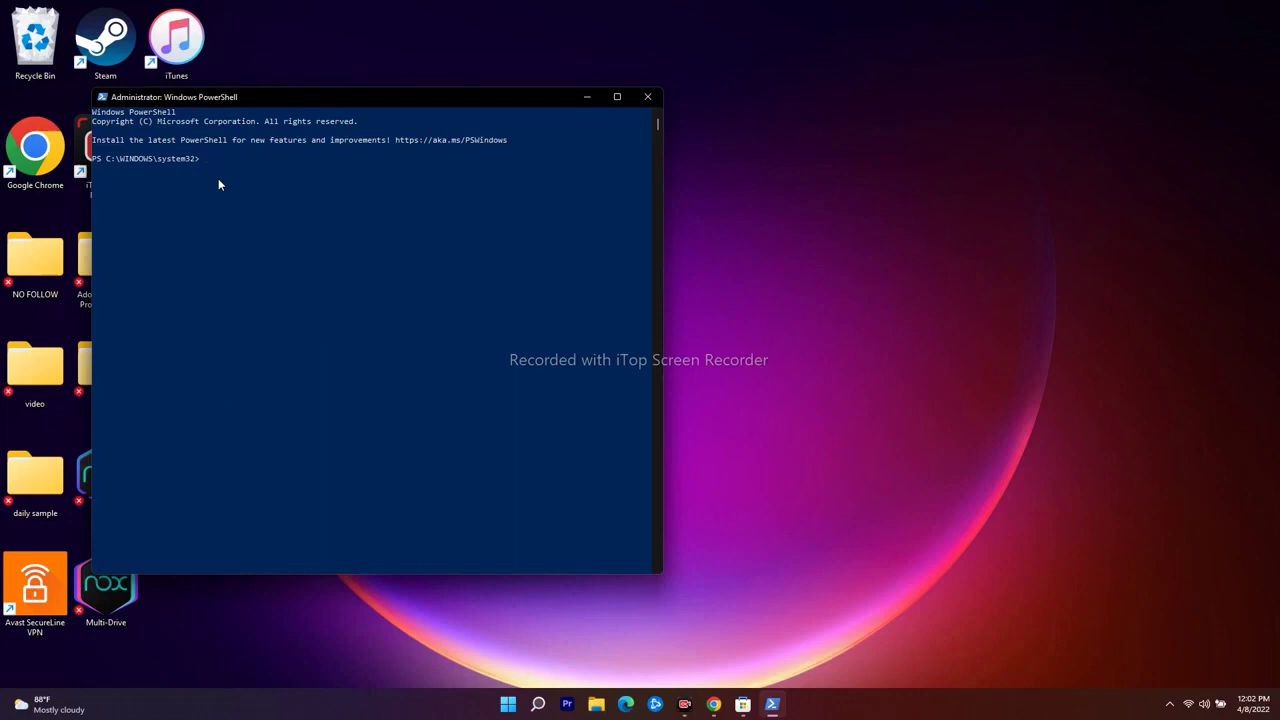
key(ctrl+v)
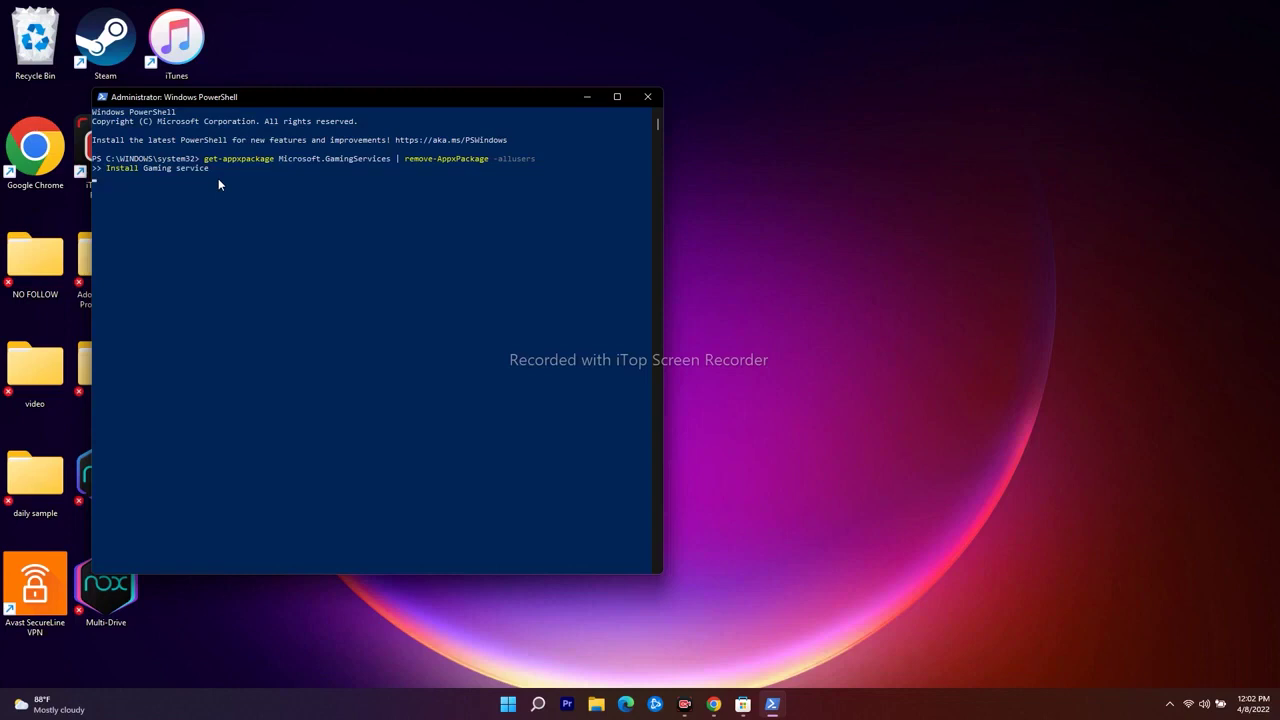
key(Return)
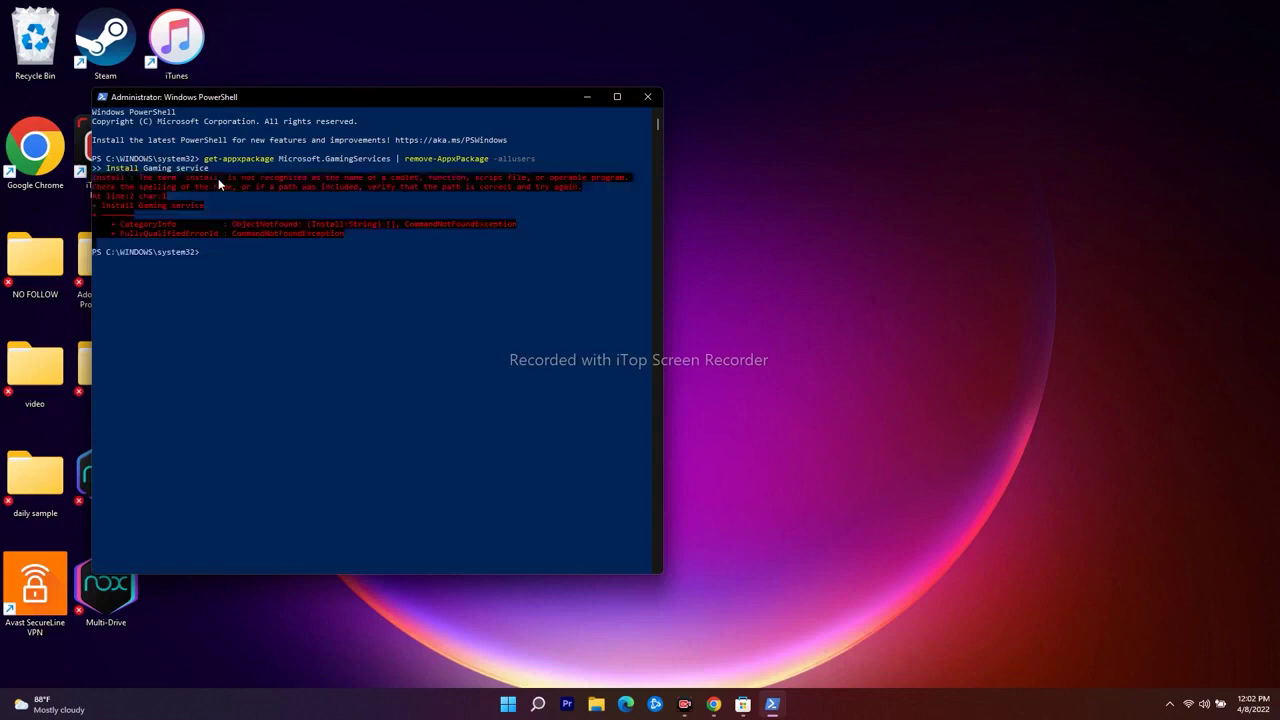
Step: Copy "start ms-windows-store://pdp/?productid=9MWPM2CQNLHN" from the YouTube instructions in Chrome and run it in PowerShell
click(713, 704)
click(190, 333)
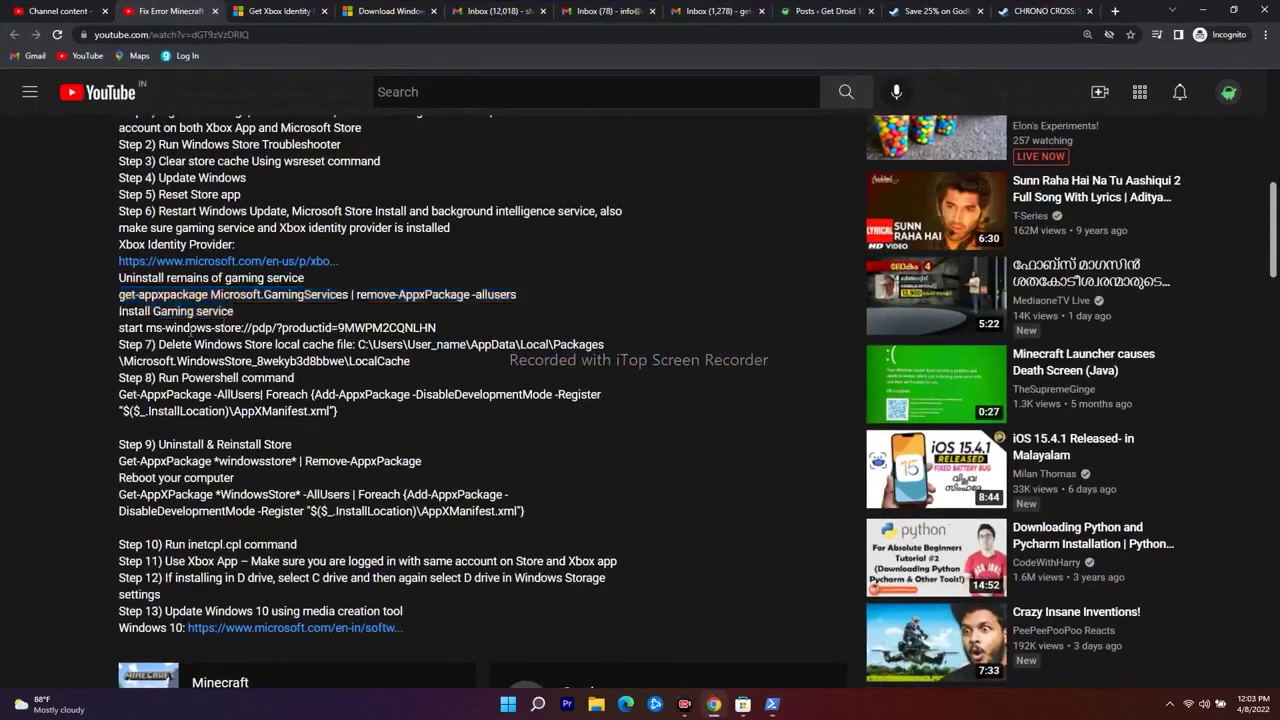
drag(437, 330, 119, 340)
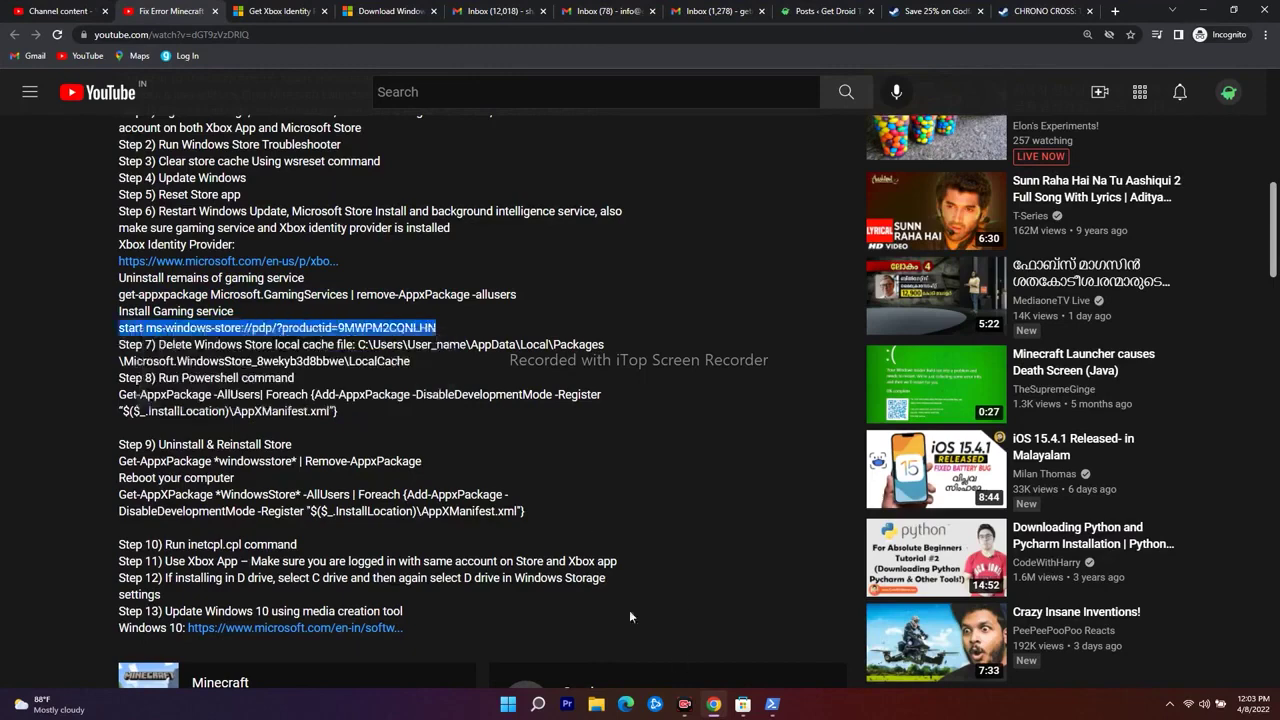
click(771, 704)
right_click(240, 256)
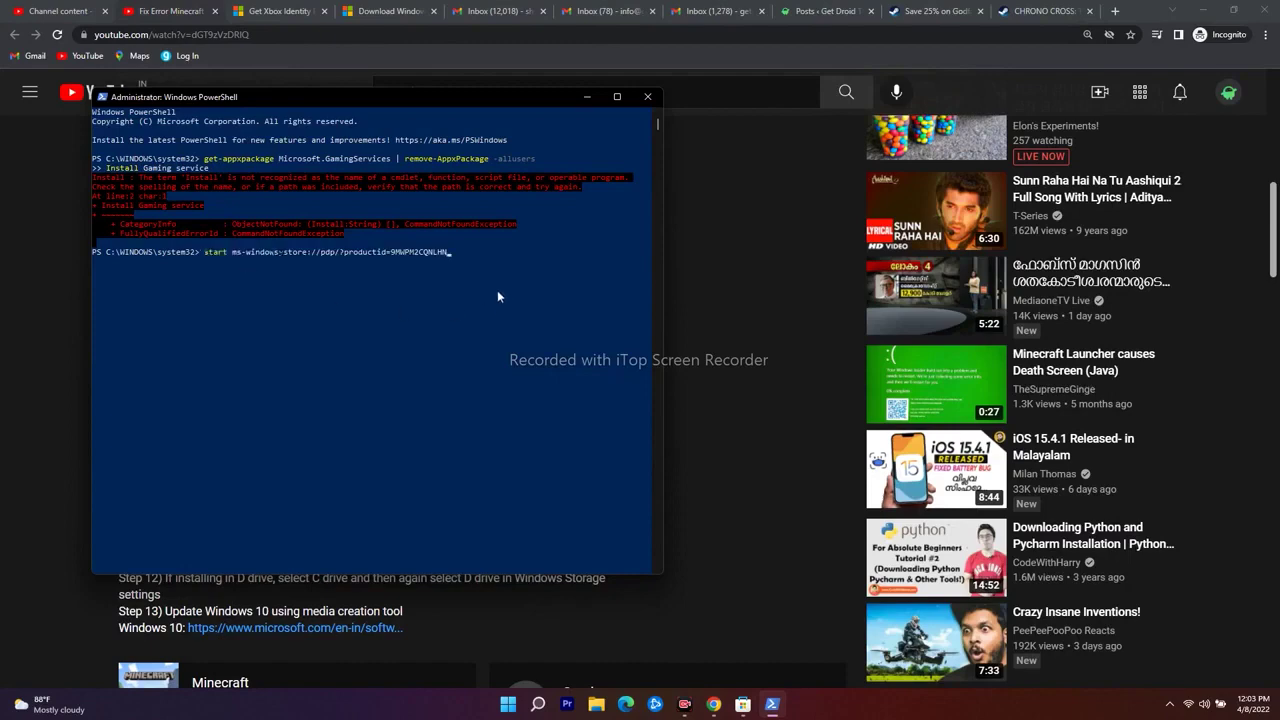
key(Return)
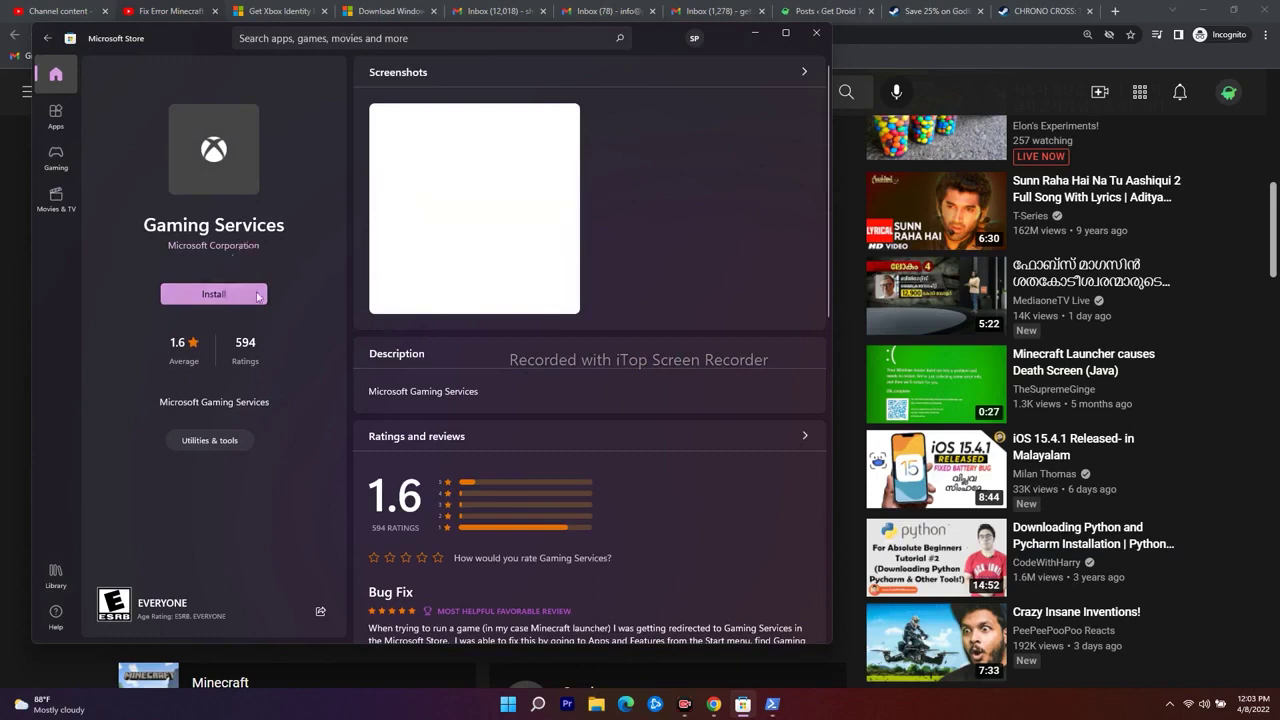
Step: Install Gaming Services from its Microsoft Store page, minimize the browser and store windows, and close PowerShell
click(226, 297)
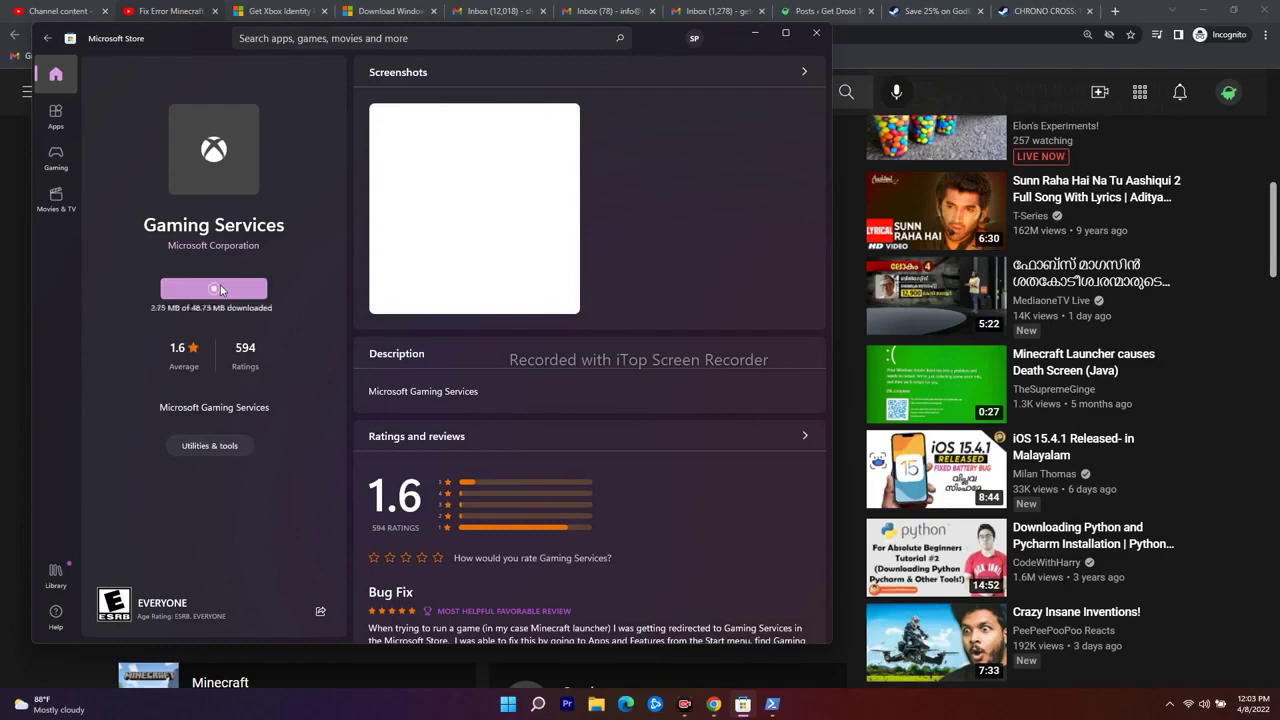
click(1192, 17)
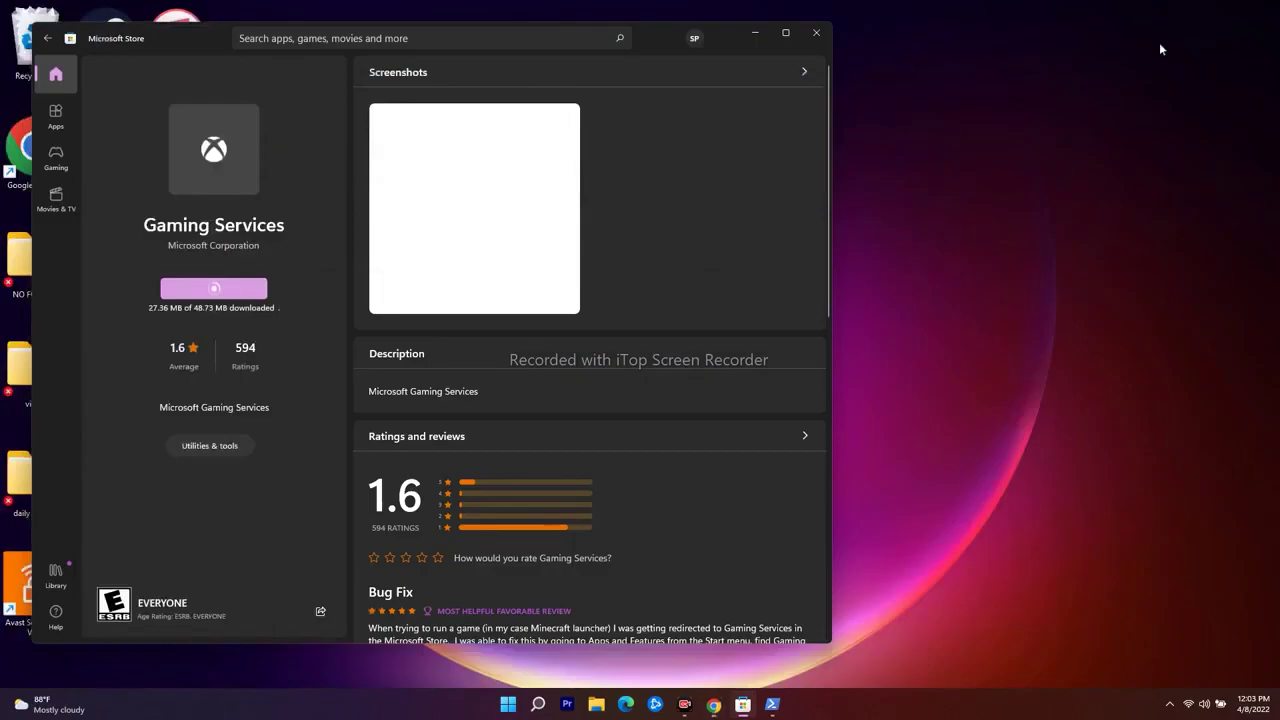
click(762, 36)
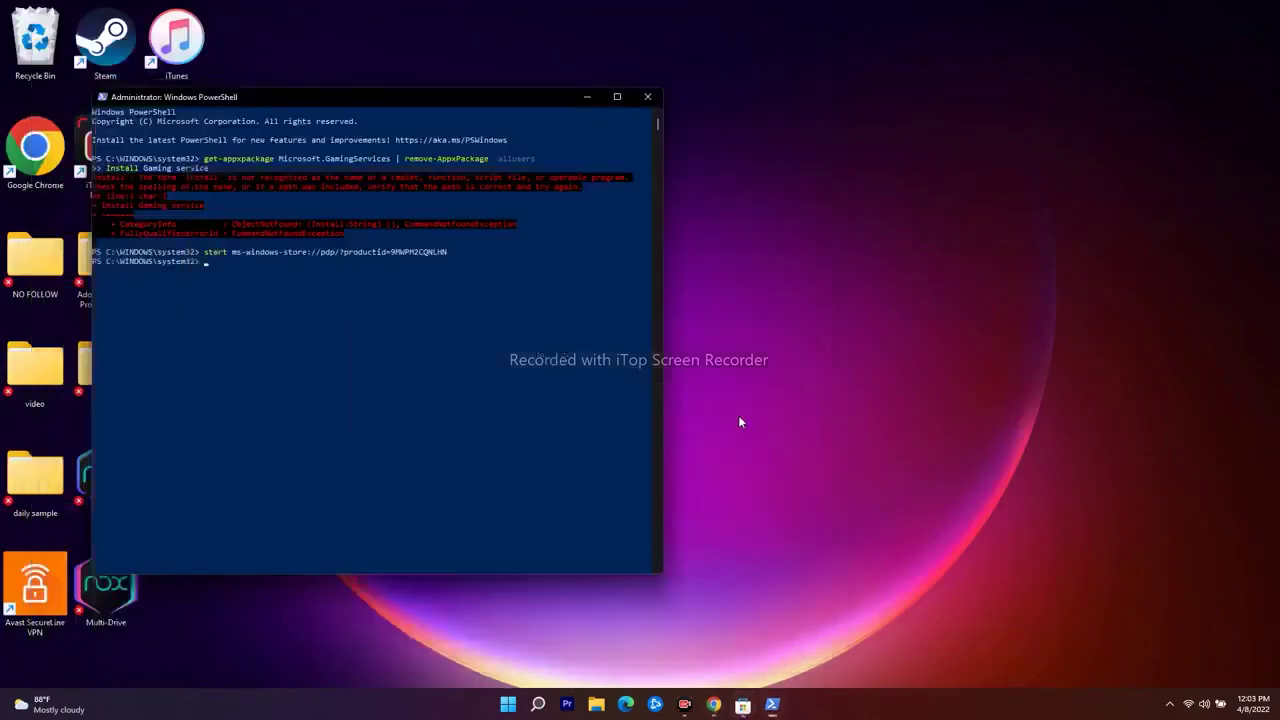
click(648, 96)
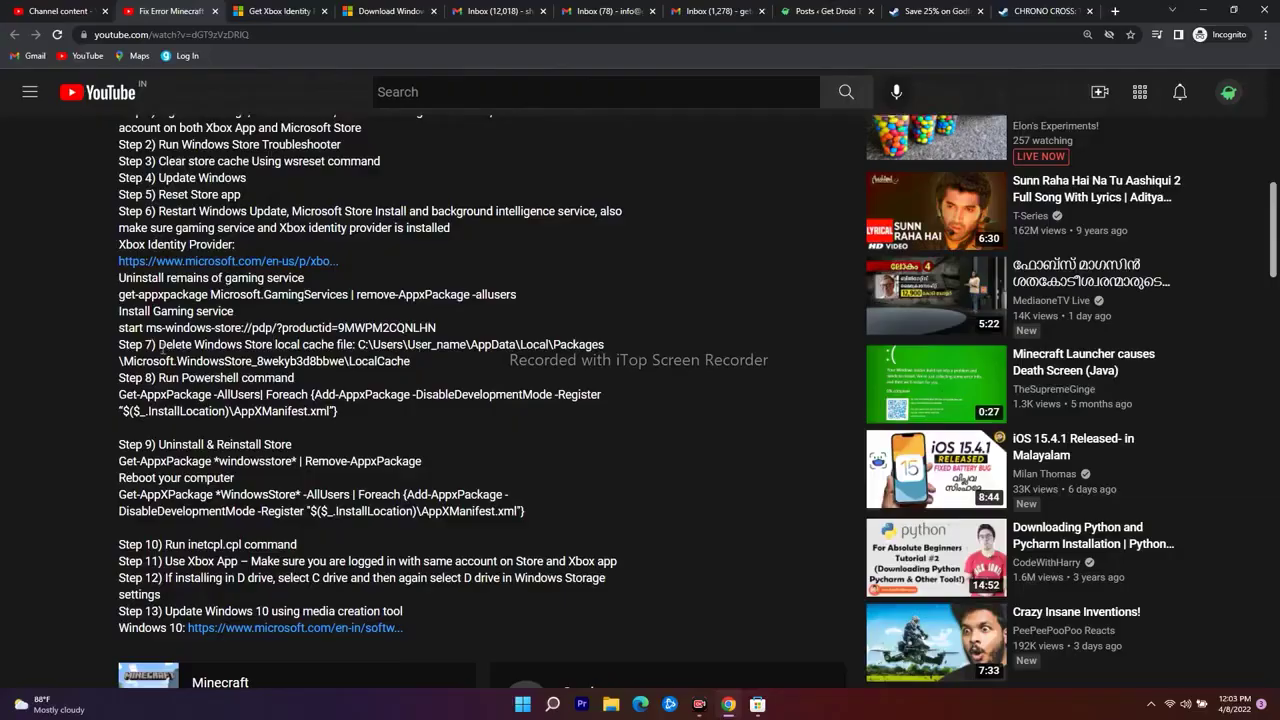
Step: Highlight the step 7 cache deletion text in the YouTube instructions and copy the Get-AppxPackage -AllUsers re-registration command from step 8
drag(160, 346, 433, 358)
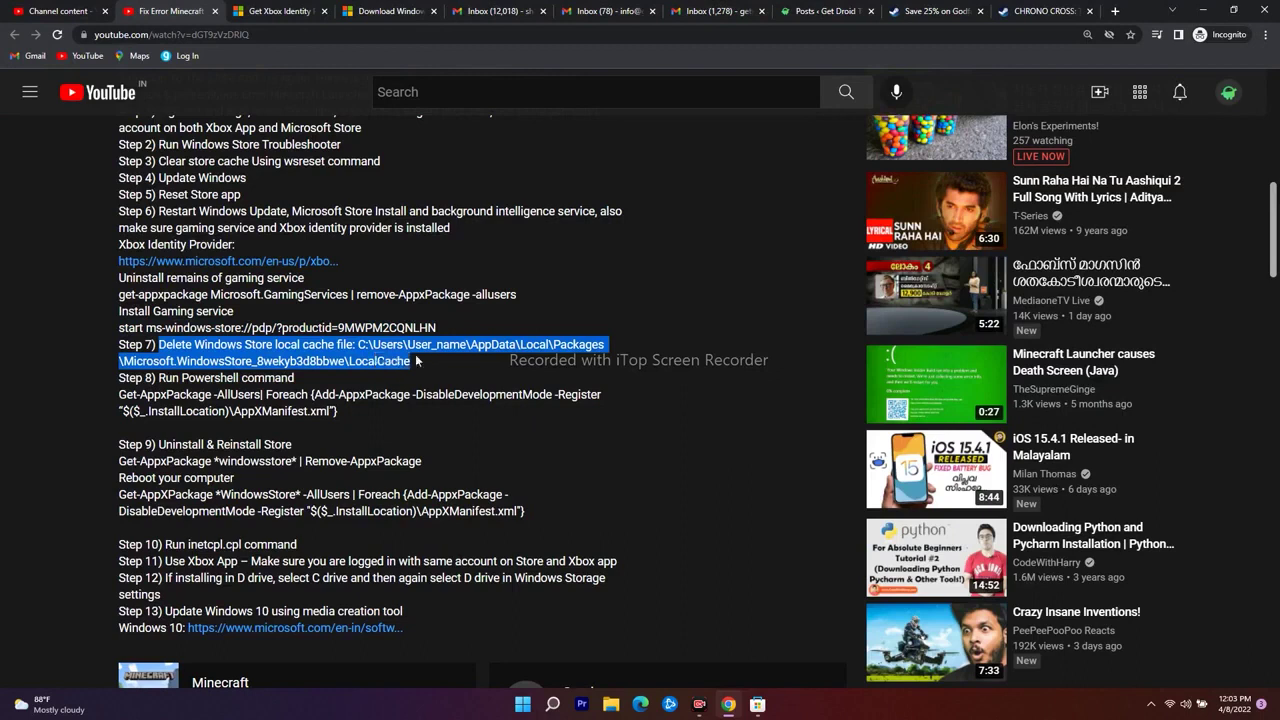
click(298, 366)
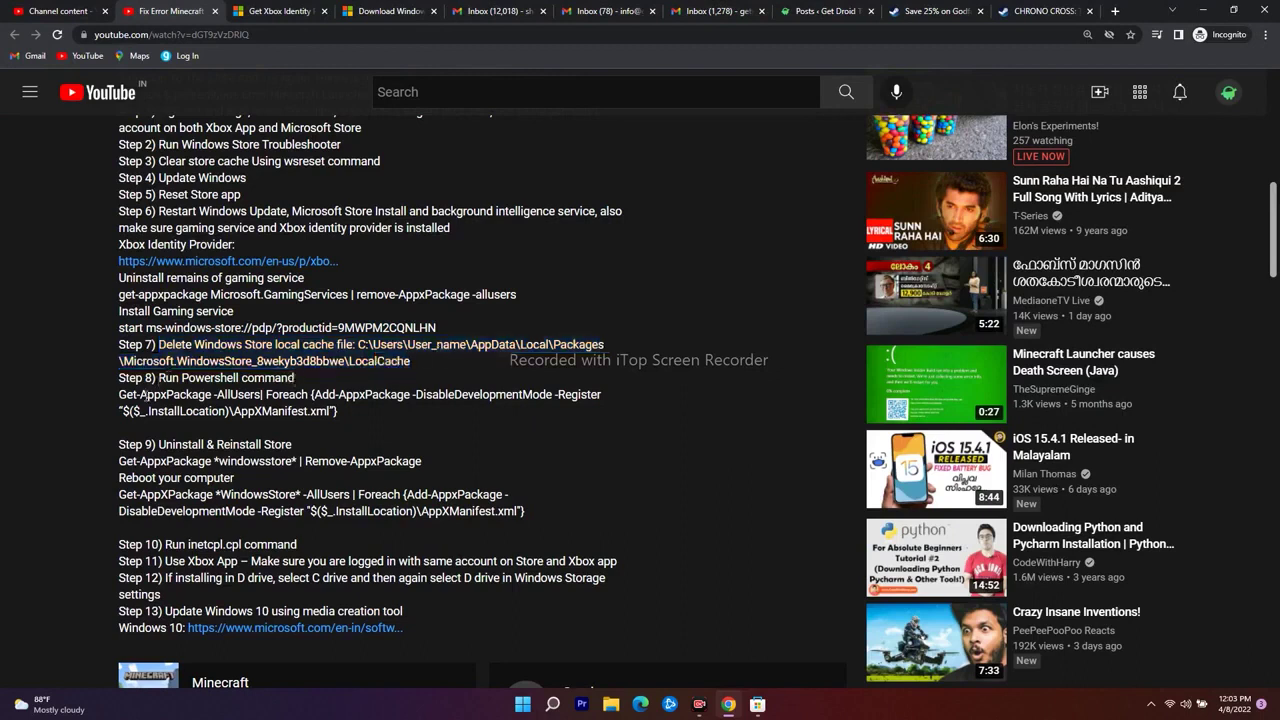
drag(118, 394, 338, 412)
right_click(320, 410)
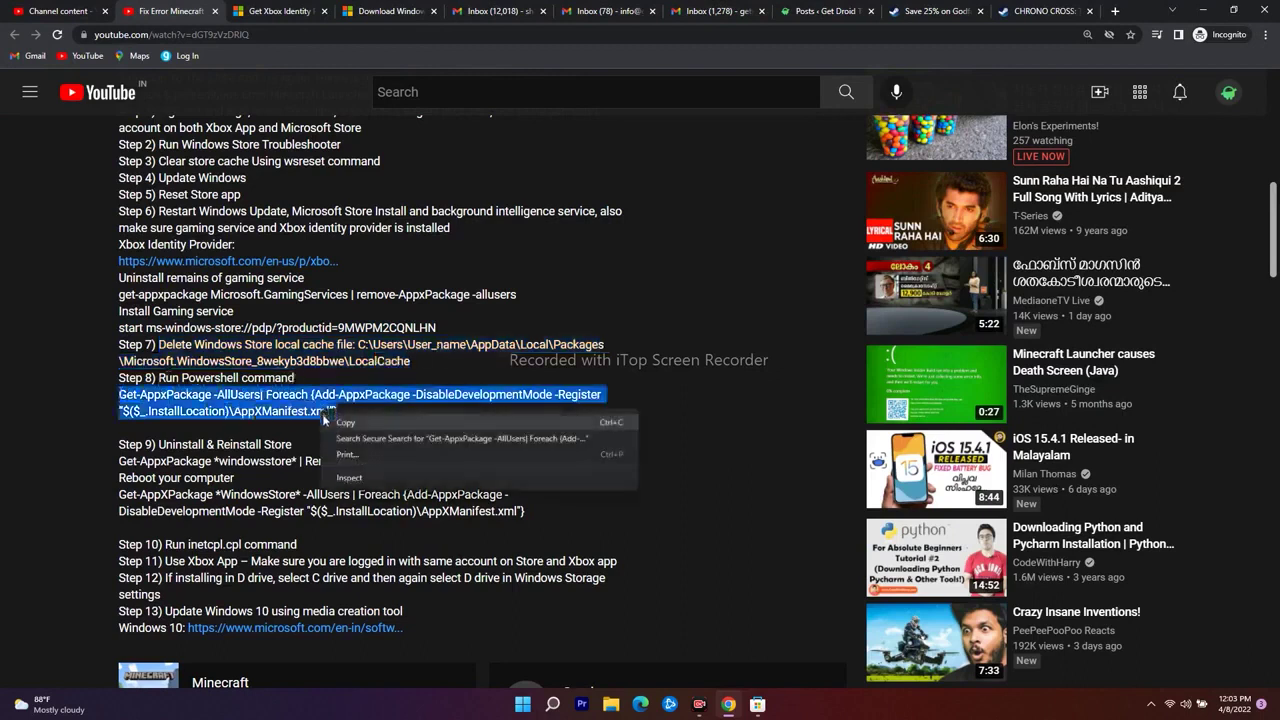
click(331, 418)
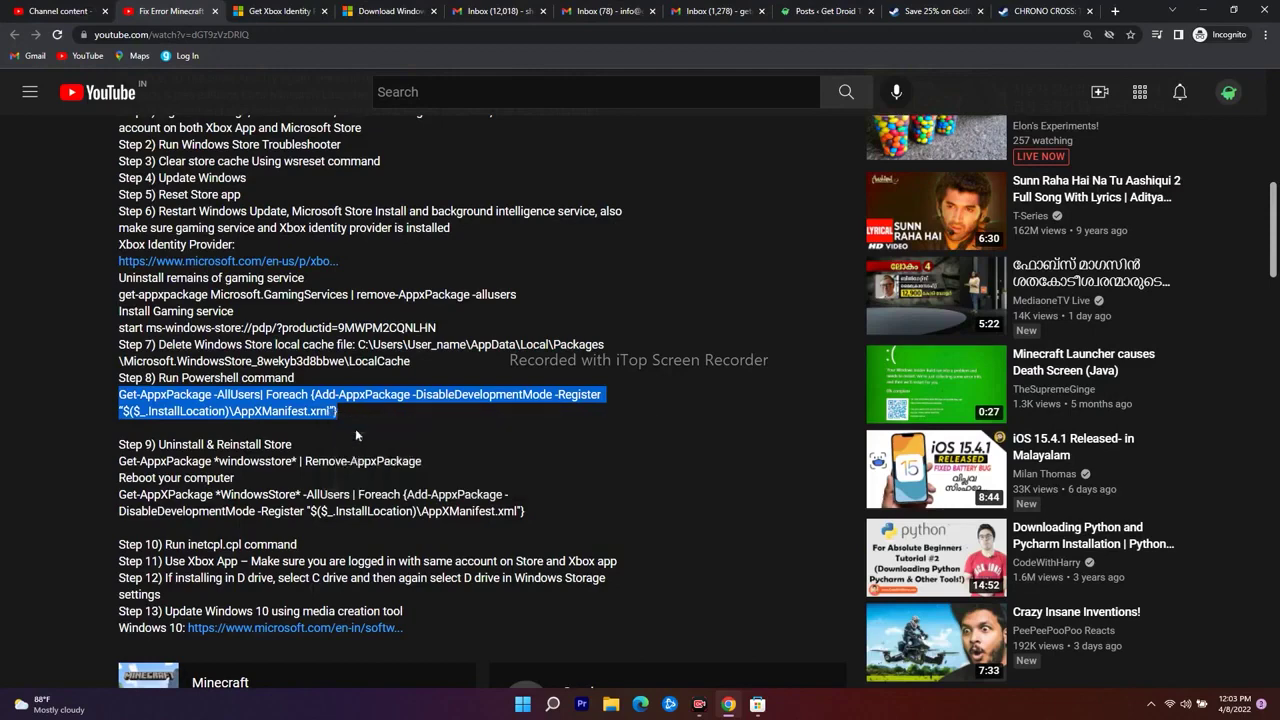
Step: Open Windows PowerShell as administrator, run the copied Get-AppxPackage -AllUsers re-registration command, and minimize the window
click(1203, 10)
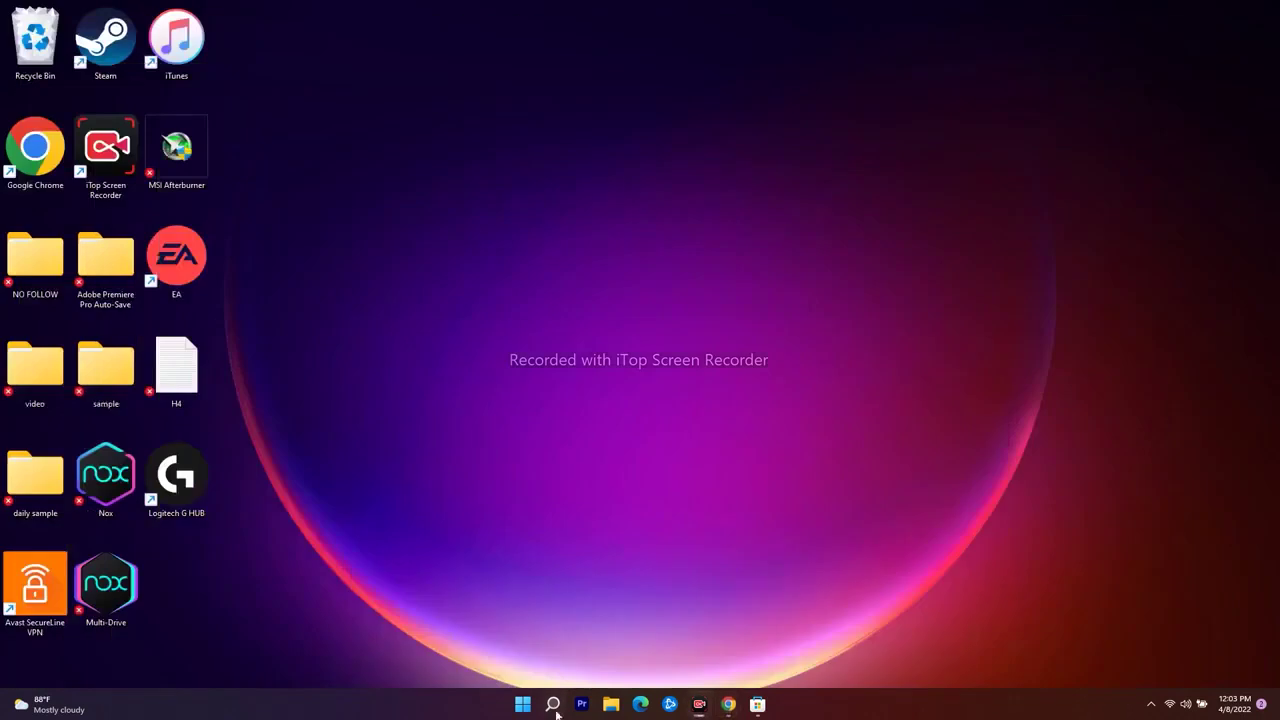
click(552, 704)
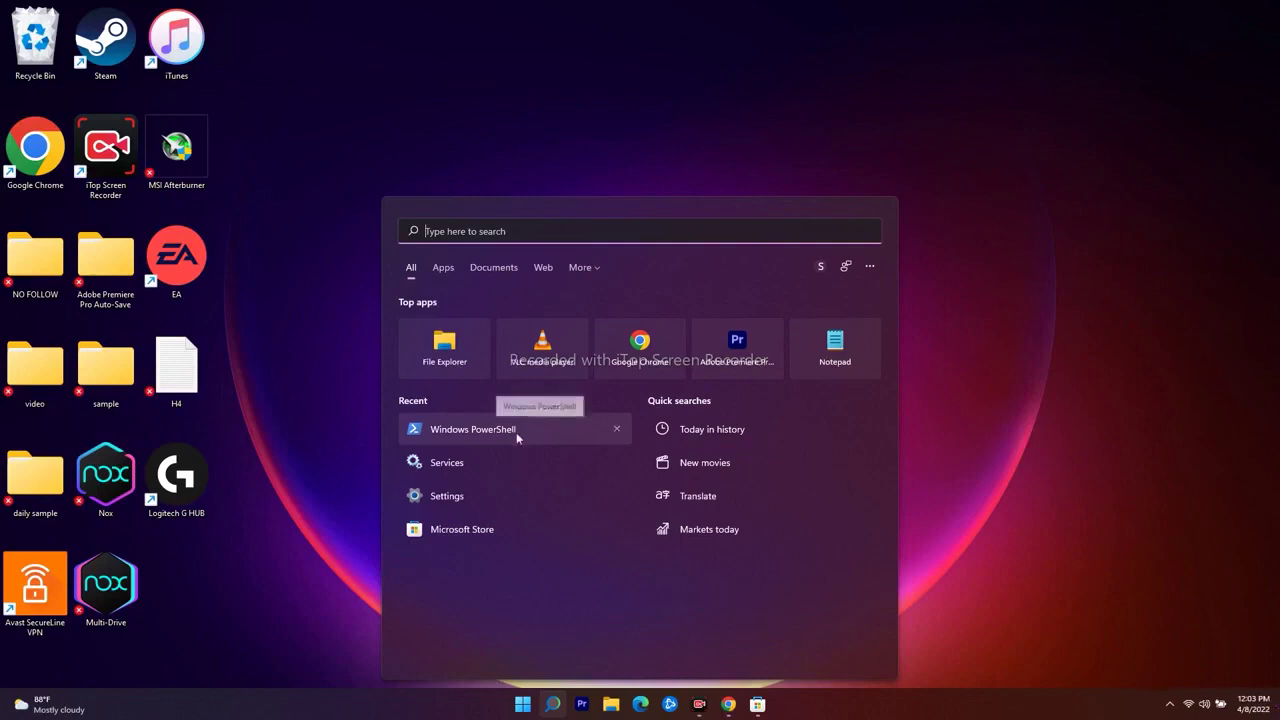
click(514, 431)
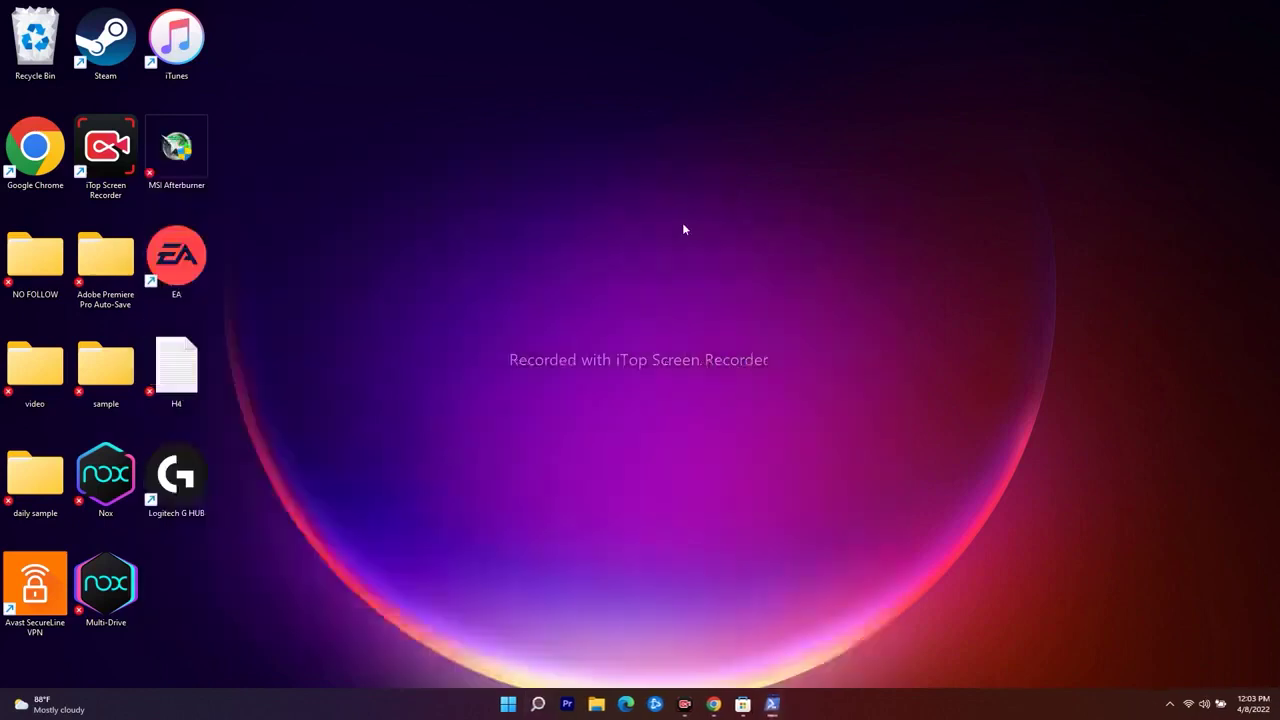
click(552, 704)
text(w)
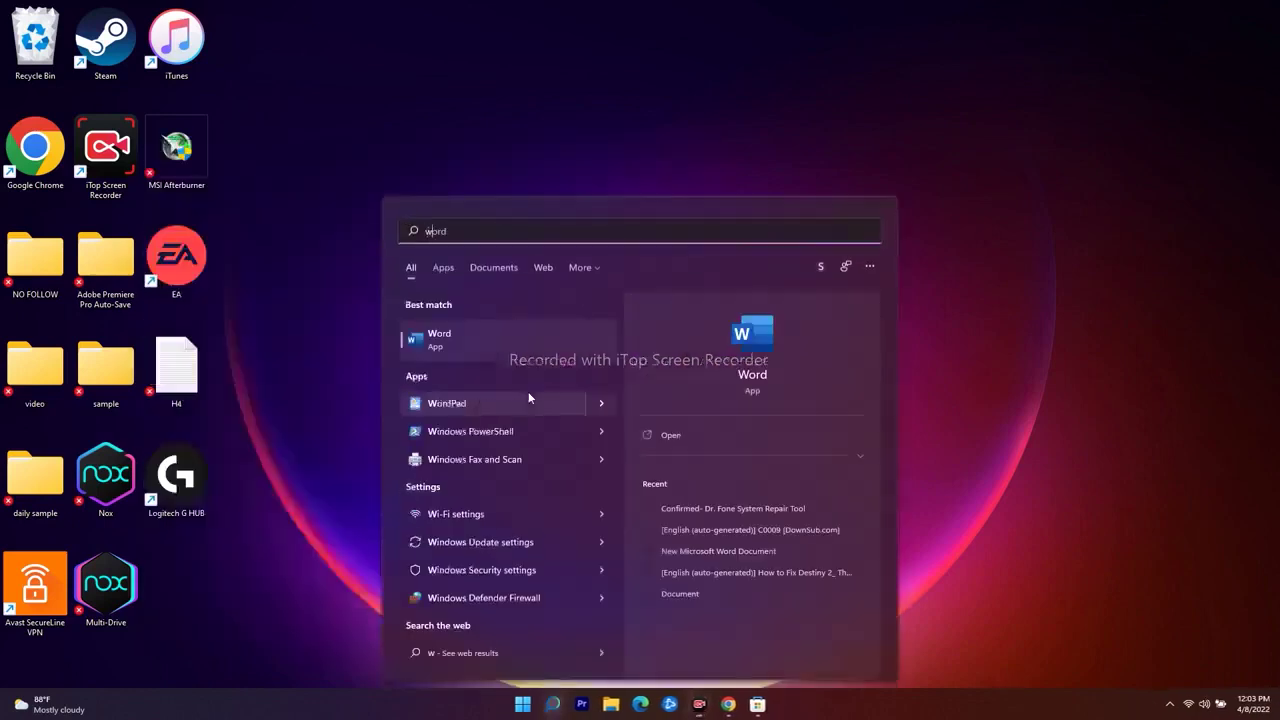
text(indo)
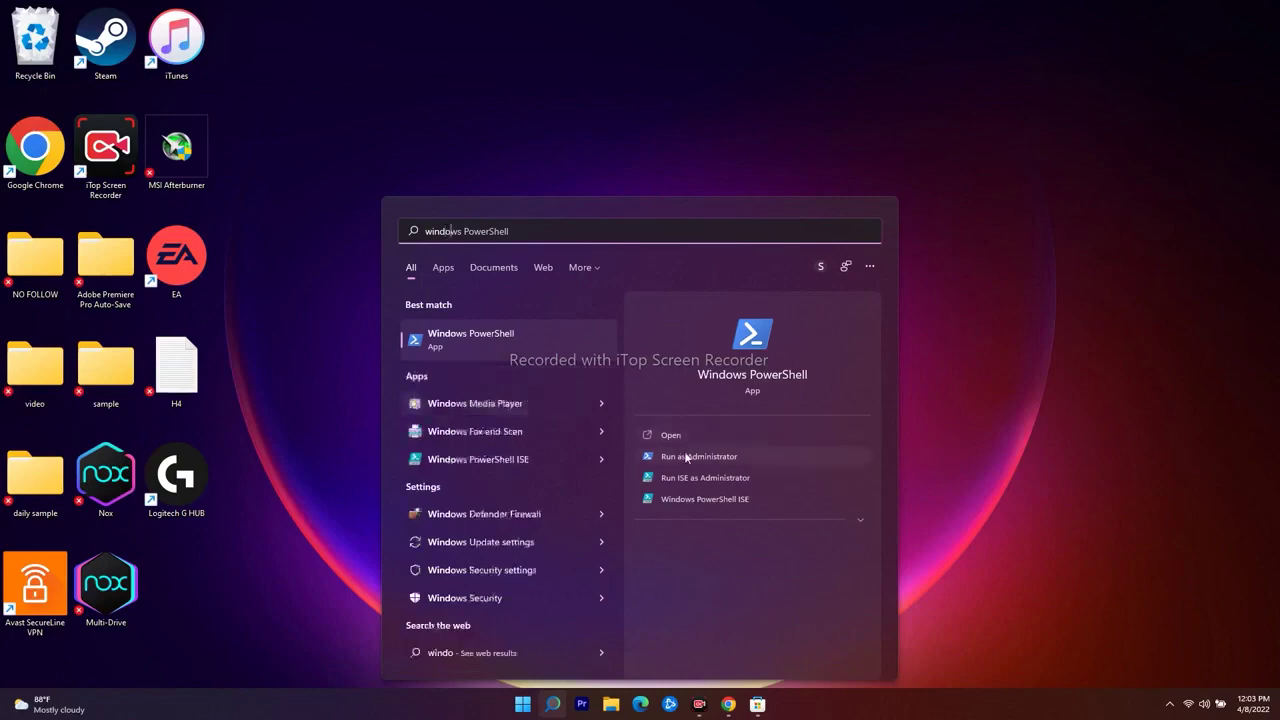
click(681, 455)
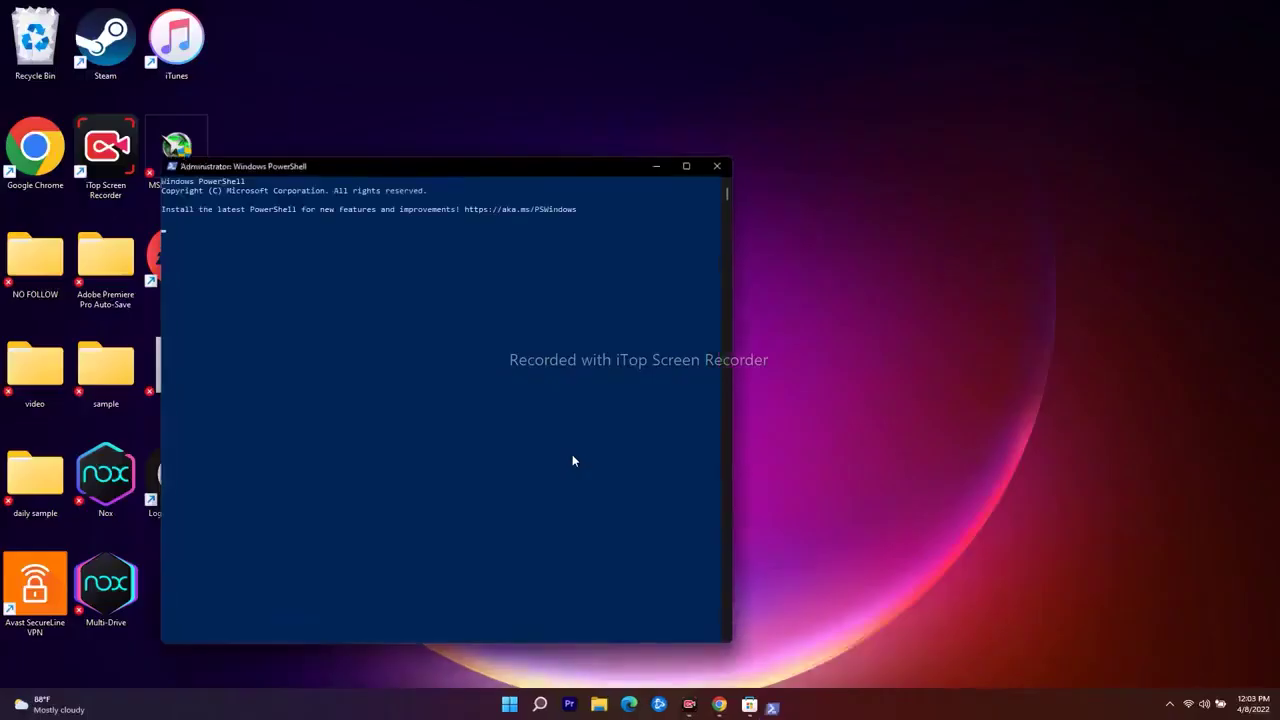
key(ctrl+v)
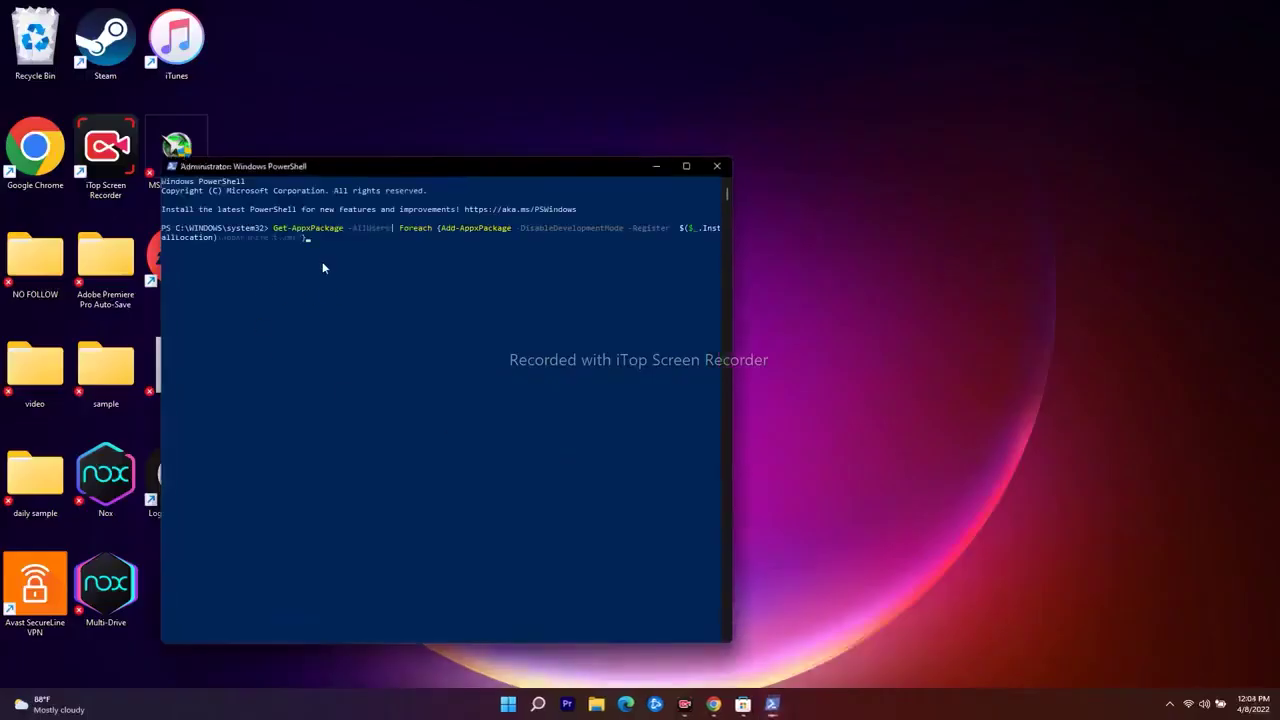
key(Return)
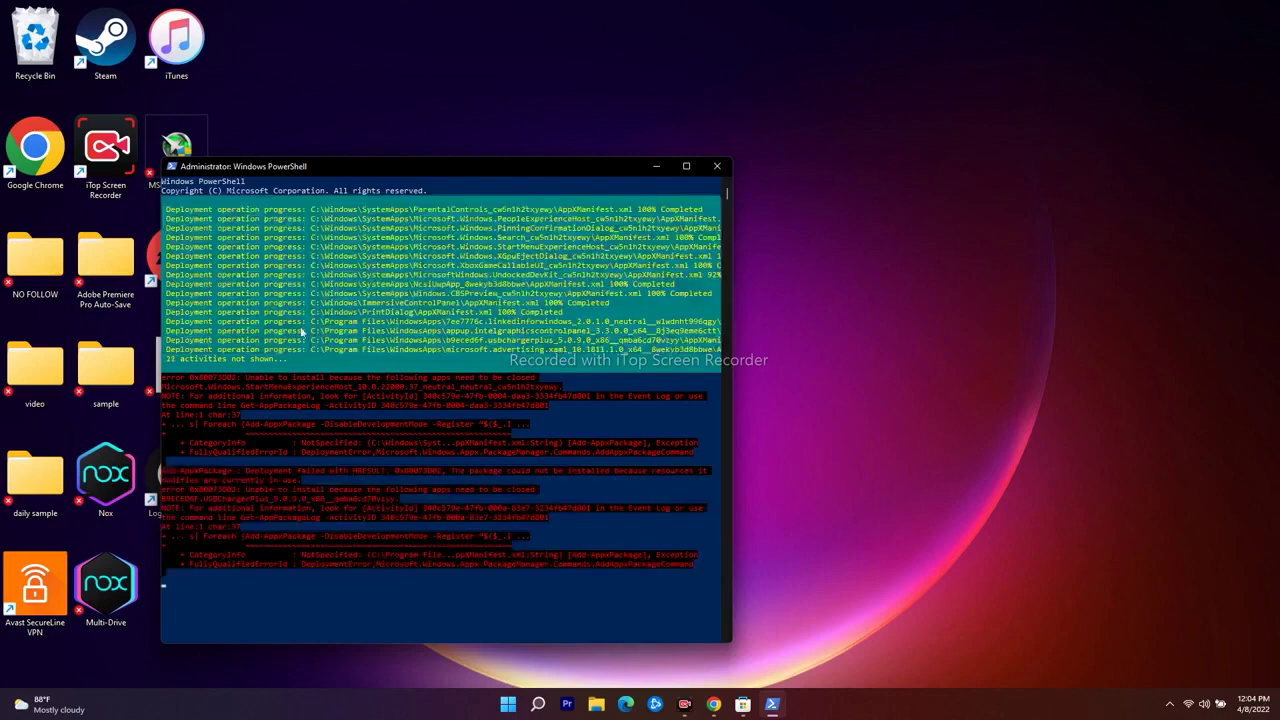
click(656, 167)
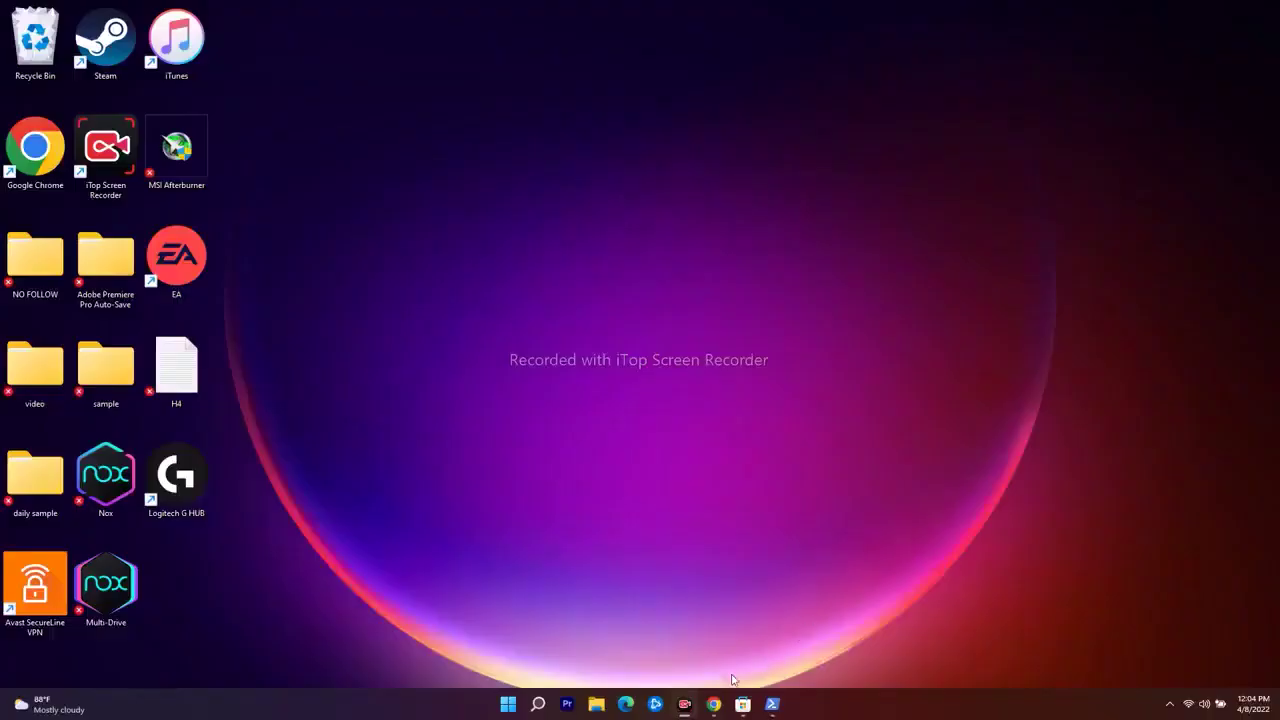
Step: Copy the step 9 text from "Get-AppxPackage *windowsstore* | Remove-AppxPackage" through "Reboot your computer" in the YouTube instructions in Chrome, and check the running PowerShell window
click(713, 704)
click(232, 481)
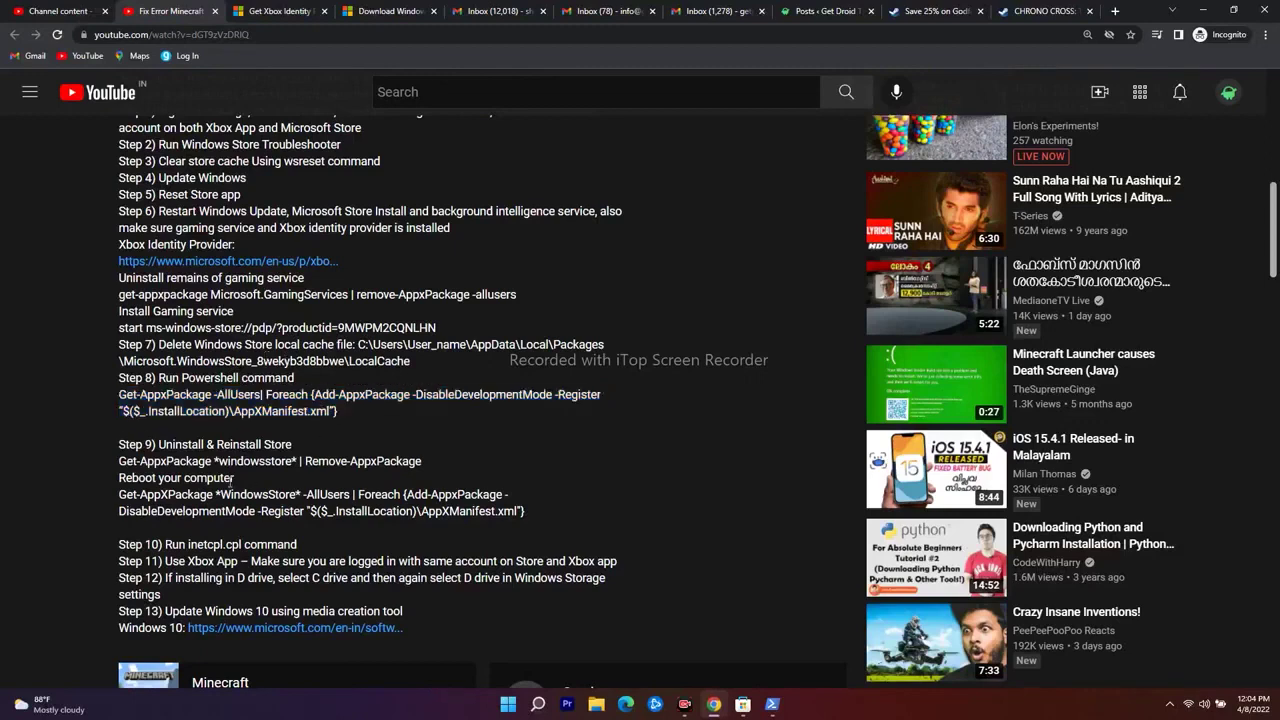
drag(234, 482, 124, 462)
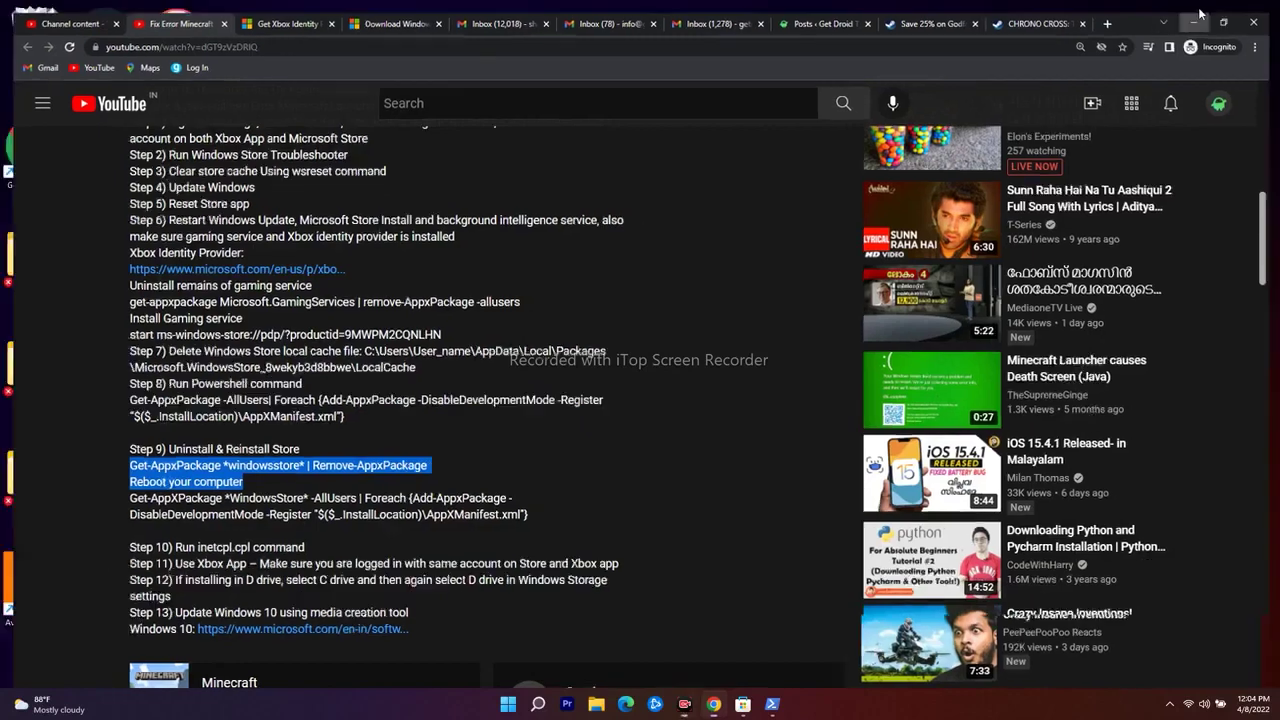
click(1172, 10)
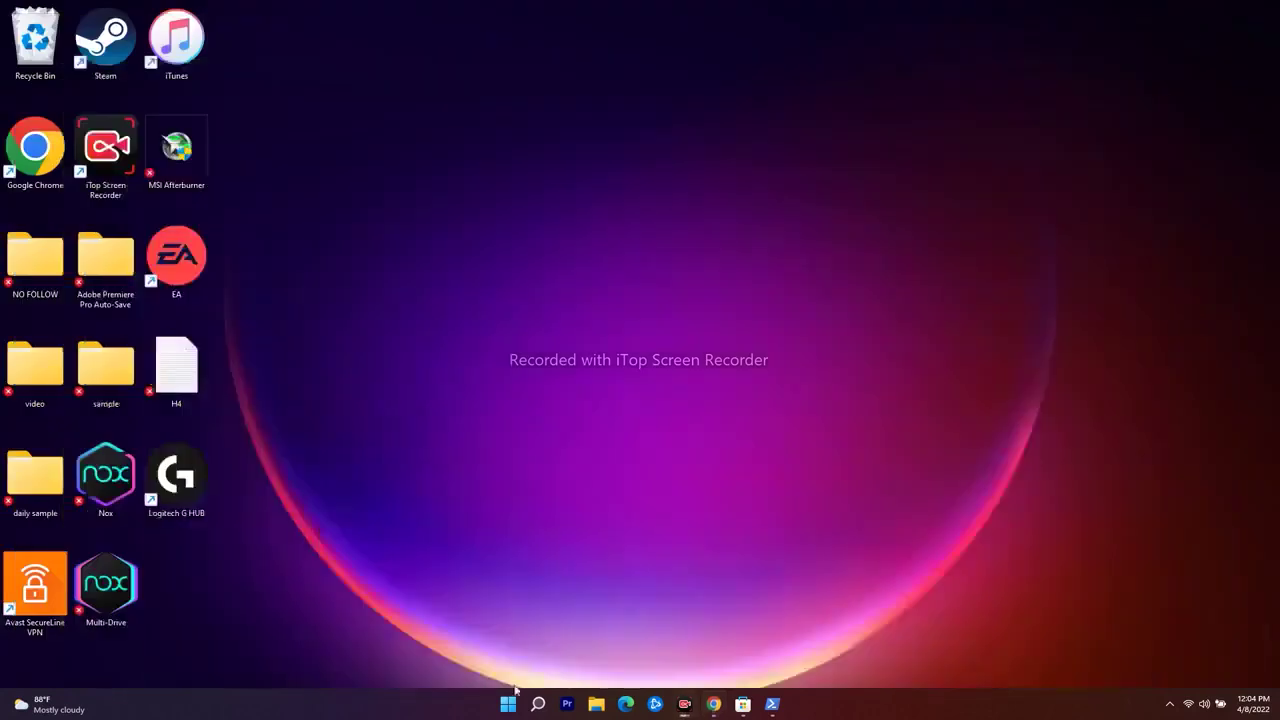
click(772, 704)
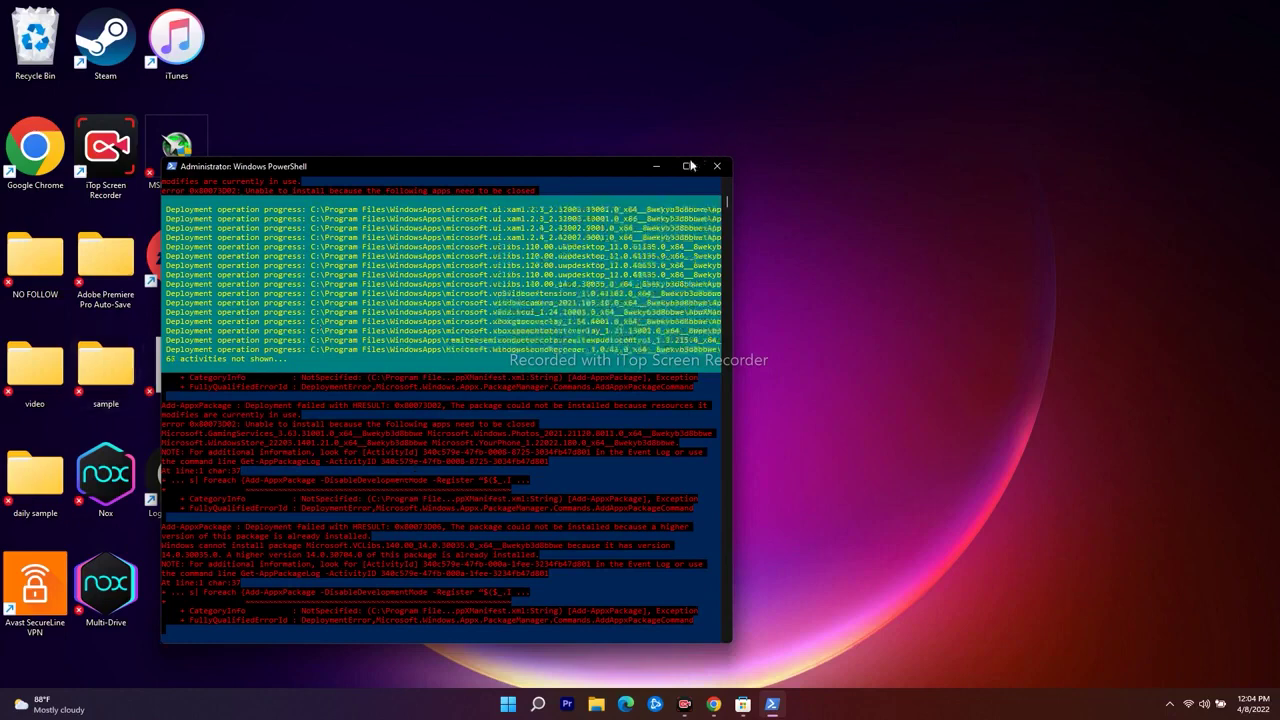
click(656, 166)
Step: Open a new Windows PowerShell as administrator and run the copied "Get-AppxPackage *windowsstore* | Remove-AppxPackage" text
click(537, 703)
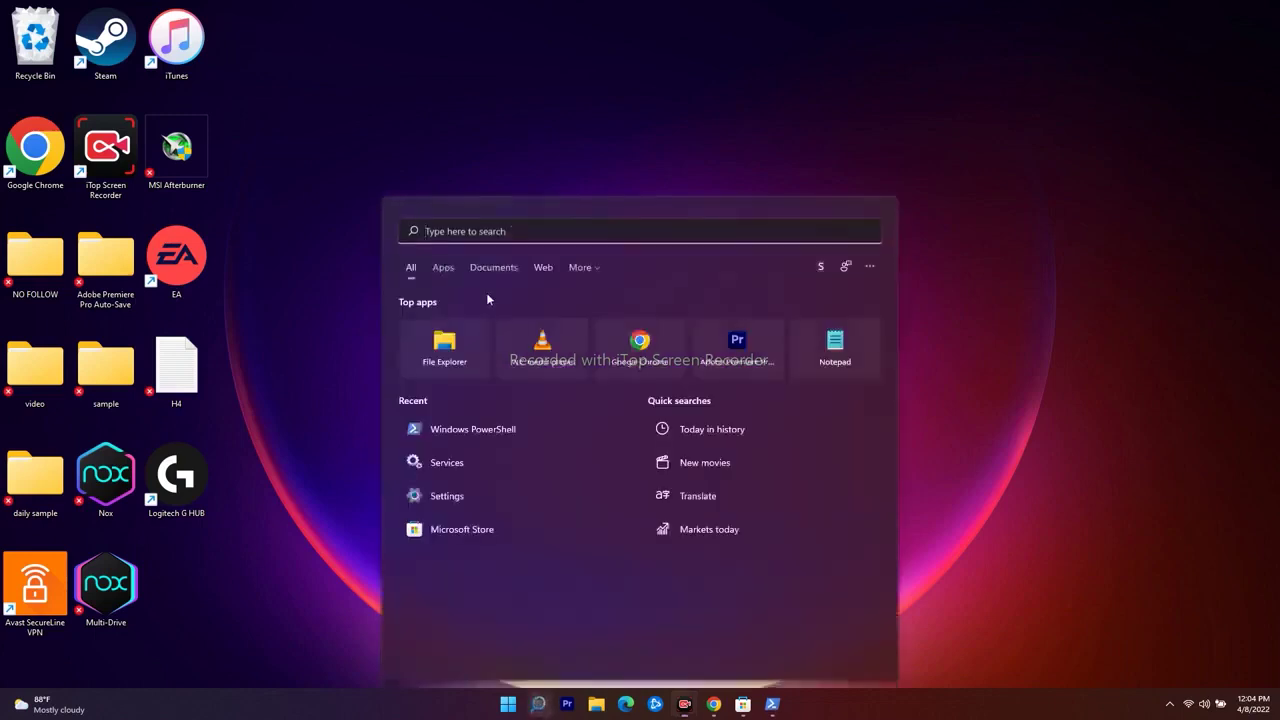
text(win)
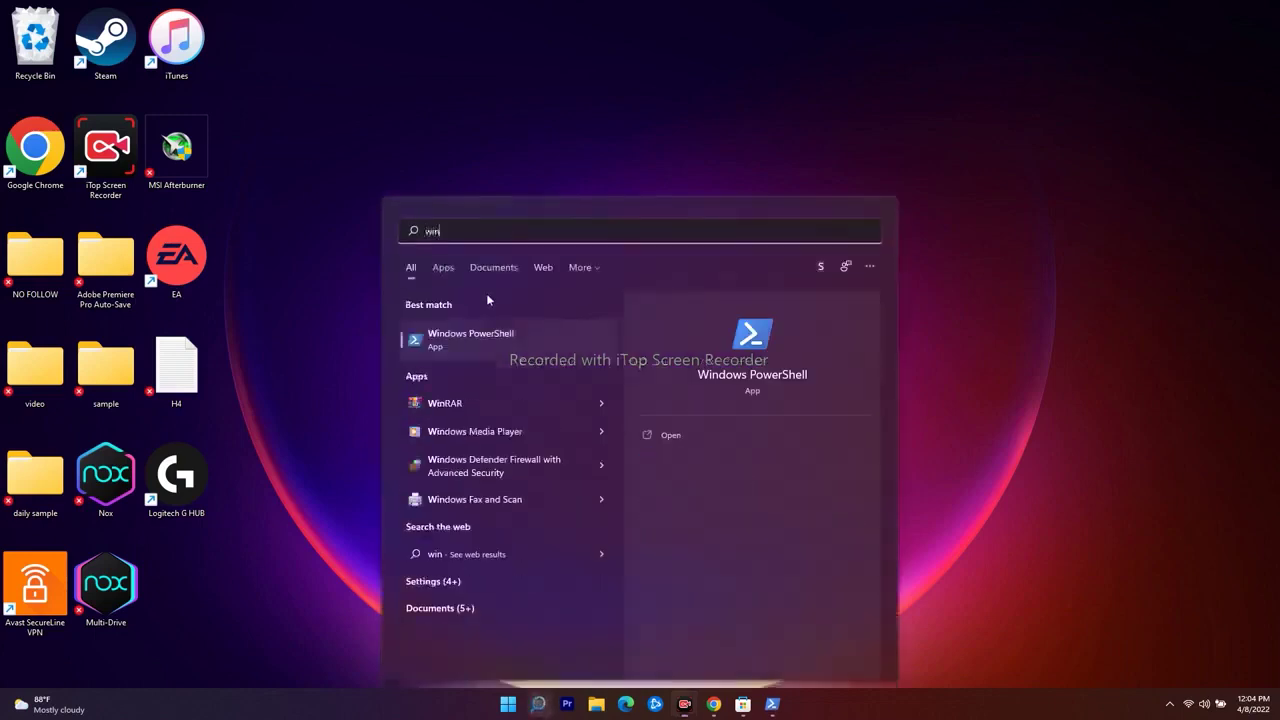
click(734, 457)
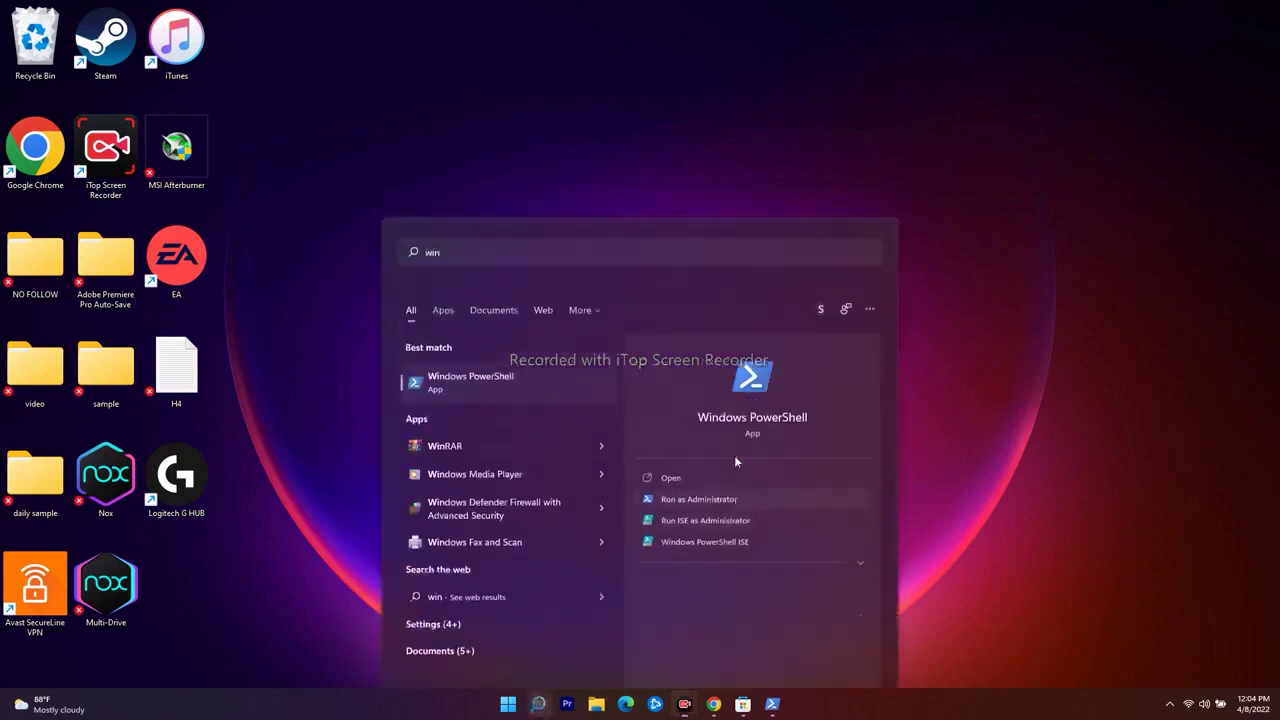
text(Get-AppxPackage *windowsstore* | Remove-AppxPackage)
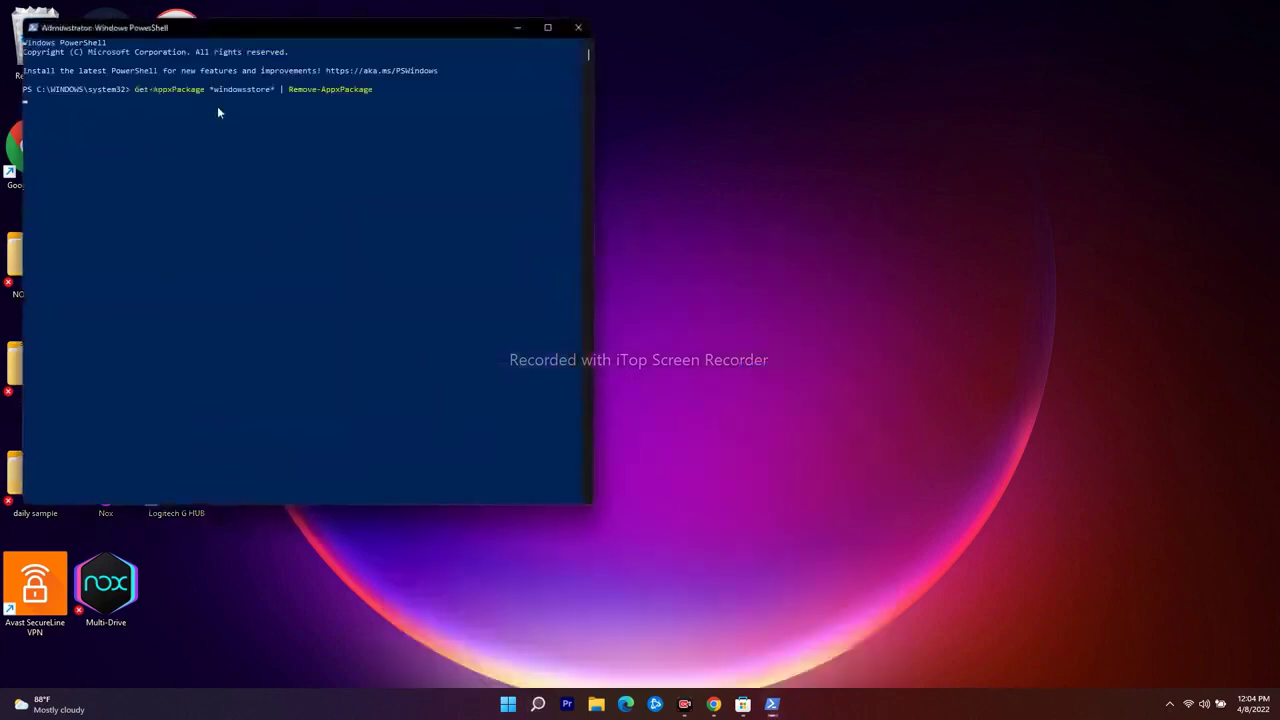
key(Return)
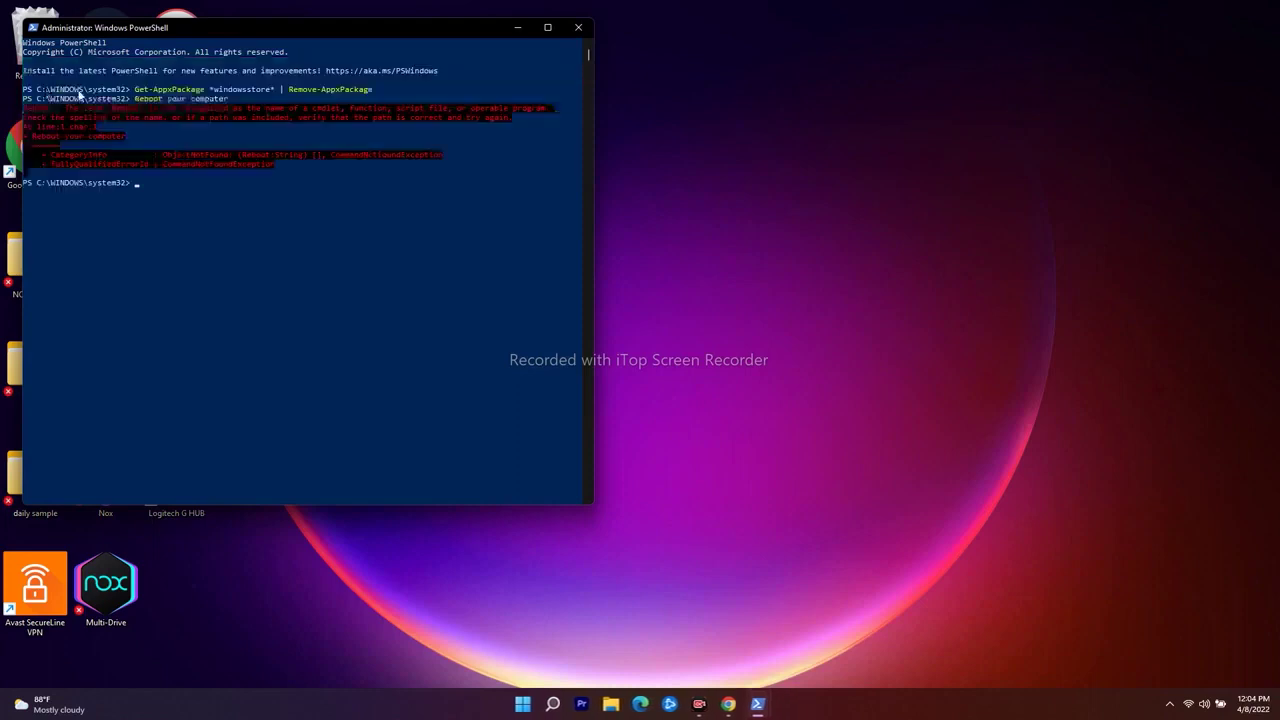
Step: Copy the Get-AppXPackage *WindowsStore* -AllUsers re-registration command from step 9 of the YouTube instructions in Chrome and minimize the browser
click(516, 28)
click(728, 704)
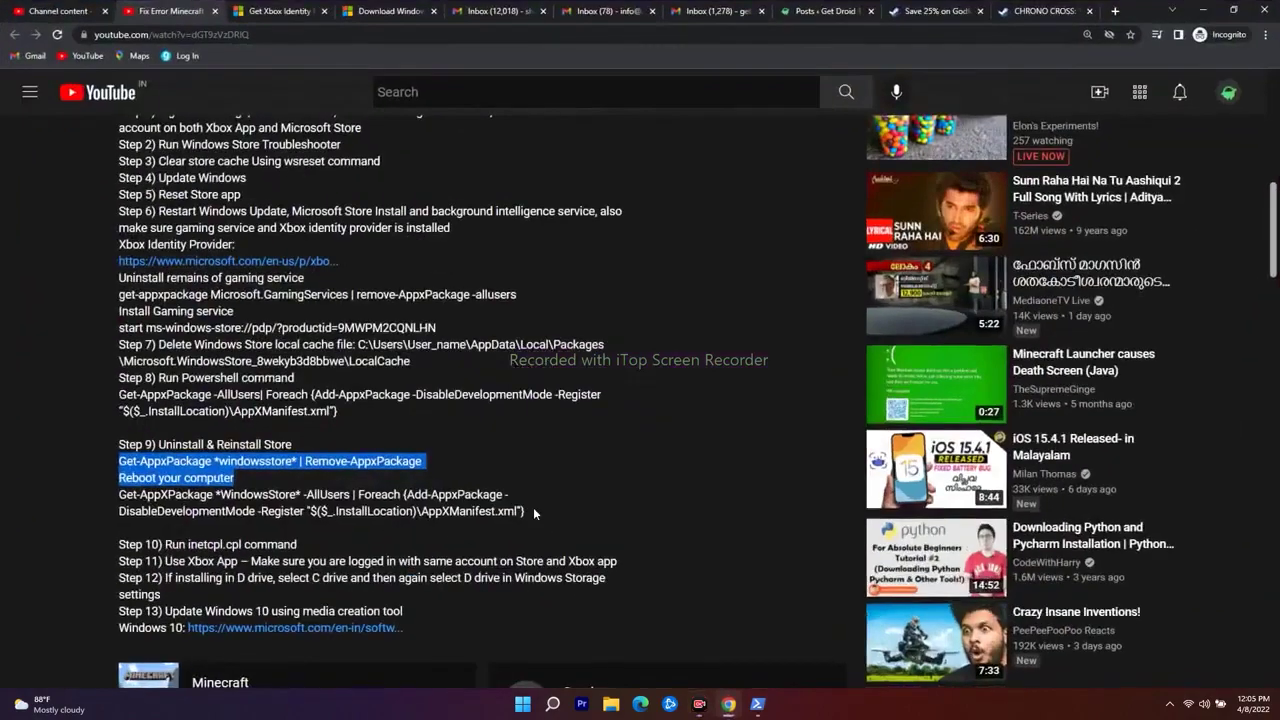
drag(534, 509, 117, 497)
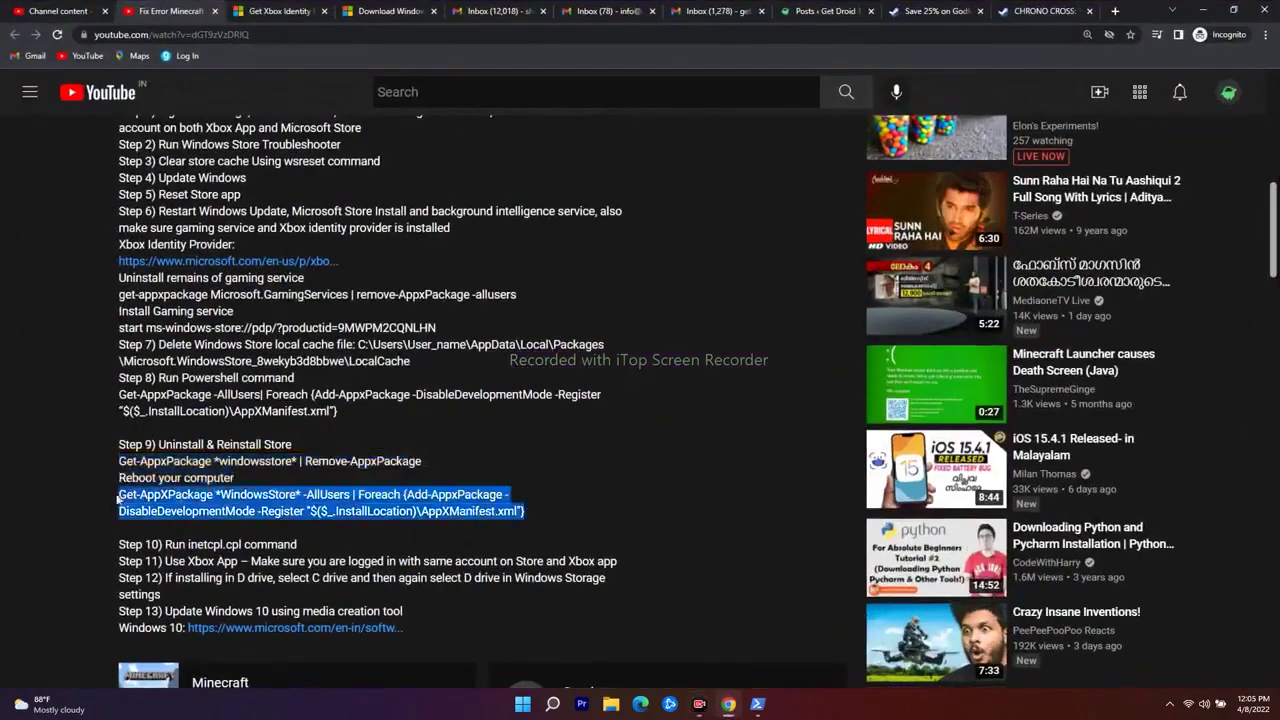
right_click(144, 497)
click(174, 515)
click(1205, 10)
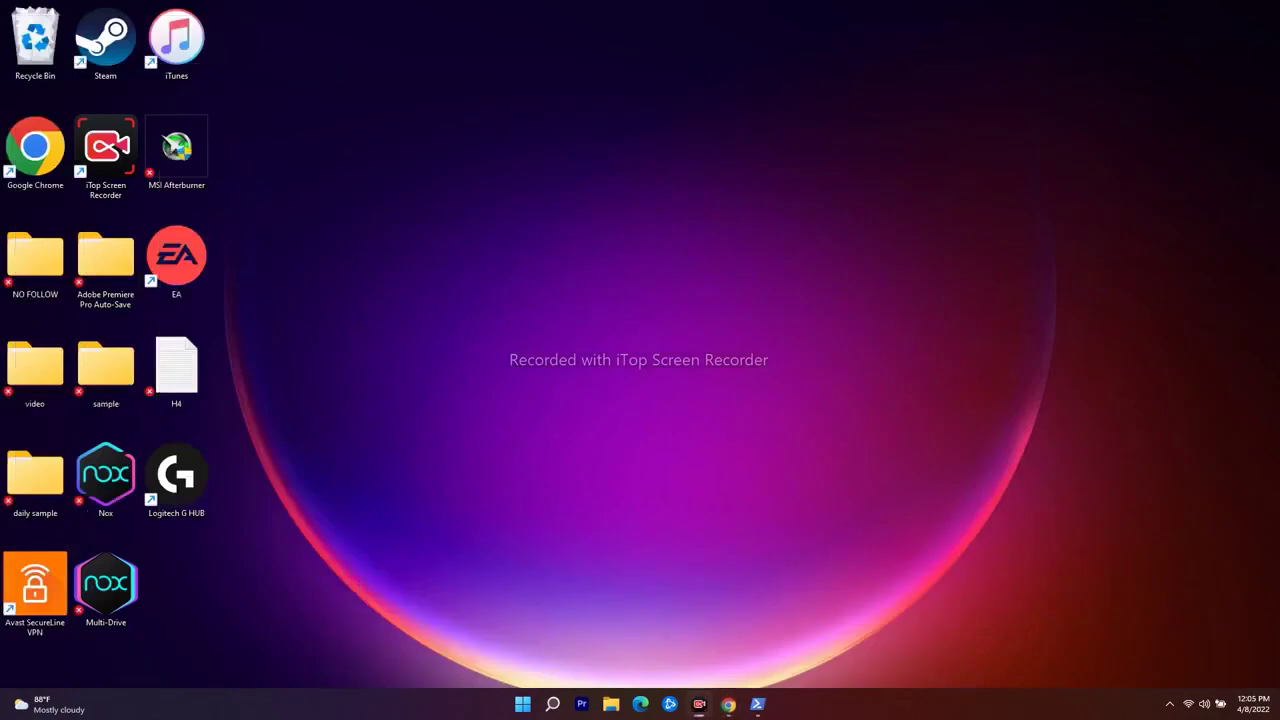
Step: Run the copied Get-AppXPackage *WindowsStore* -AllUsers re-registration command in the second administrator PowerShell window and return to the desktop
mouse_move(757, 704)
click(709, 615)
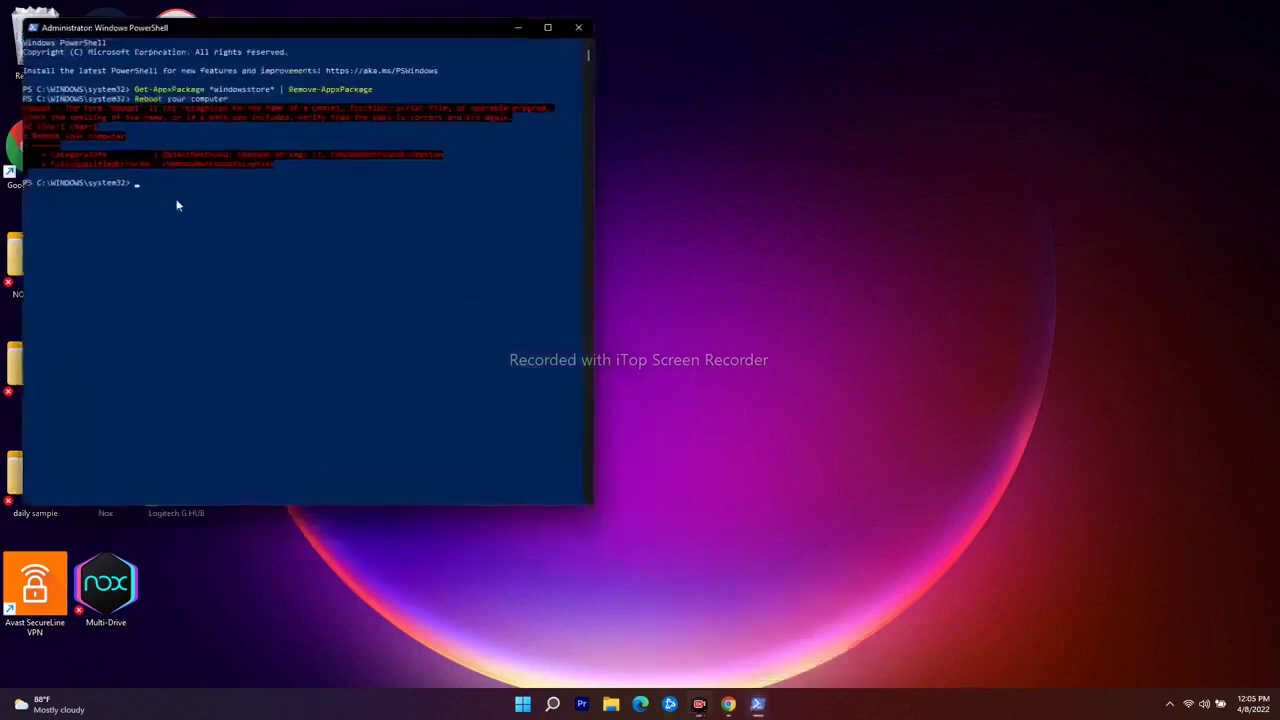
right_click(177, 205)
key(Return)
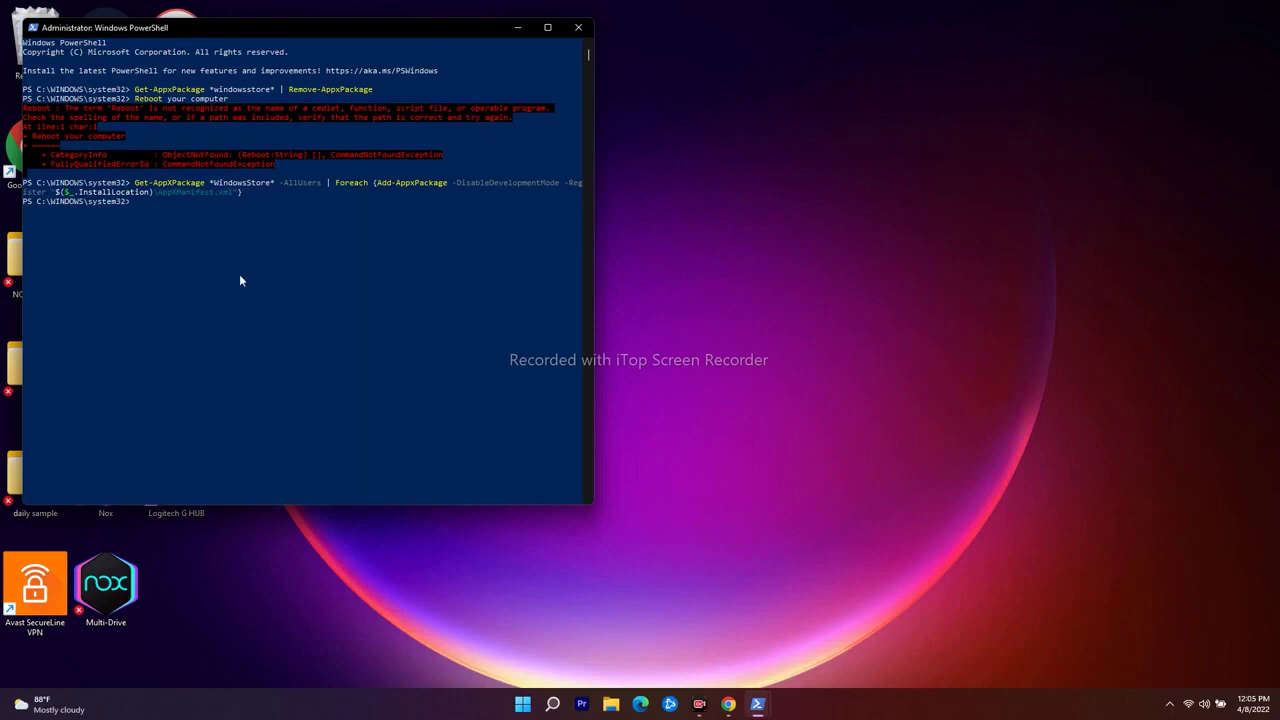
click(537, 706)
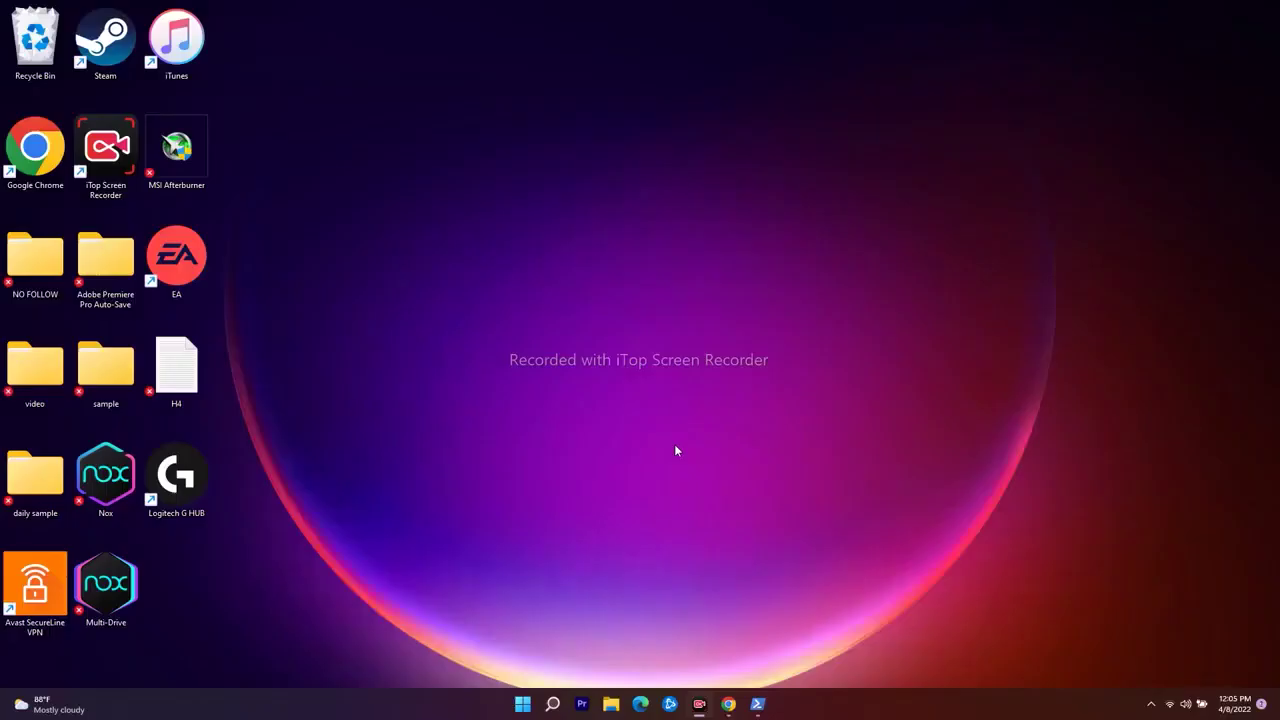
Step: Copy "inetcpl.cpl command" from step 10 of the YouTube instructions in Chrome and minimize the browser
mouse_move(757, 703)
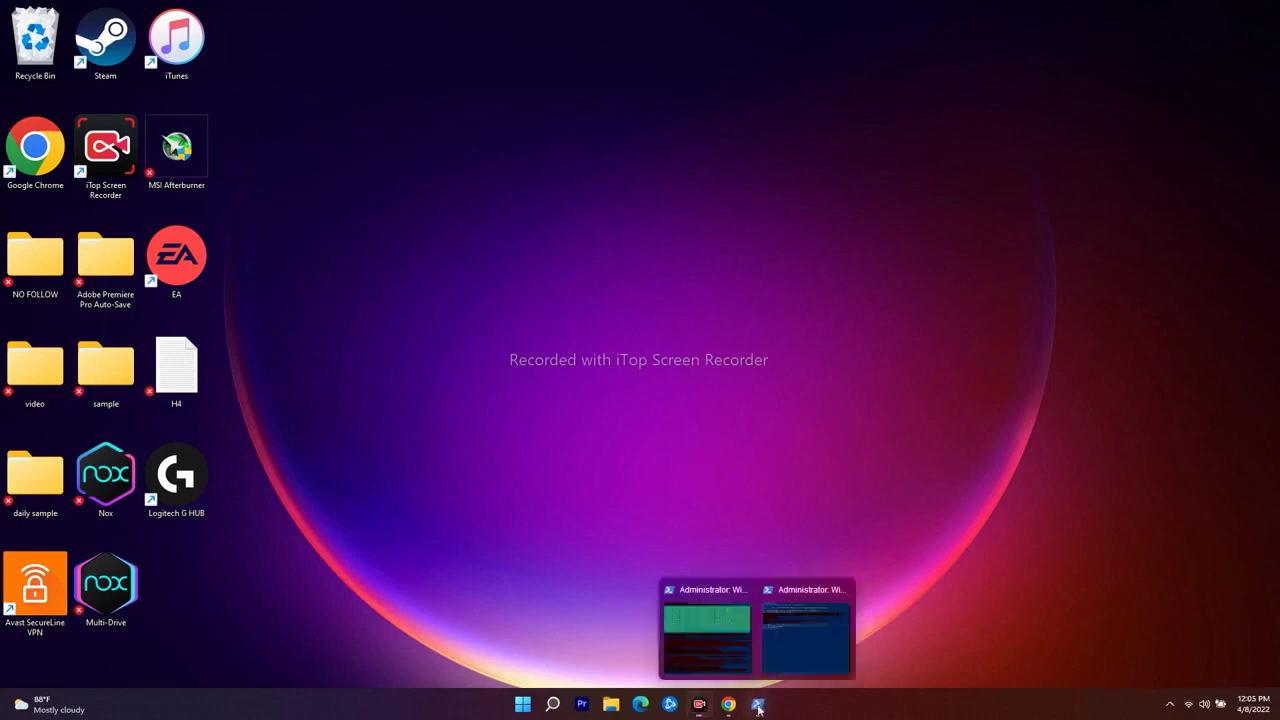
click(728, 703)
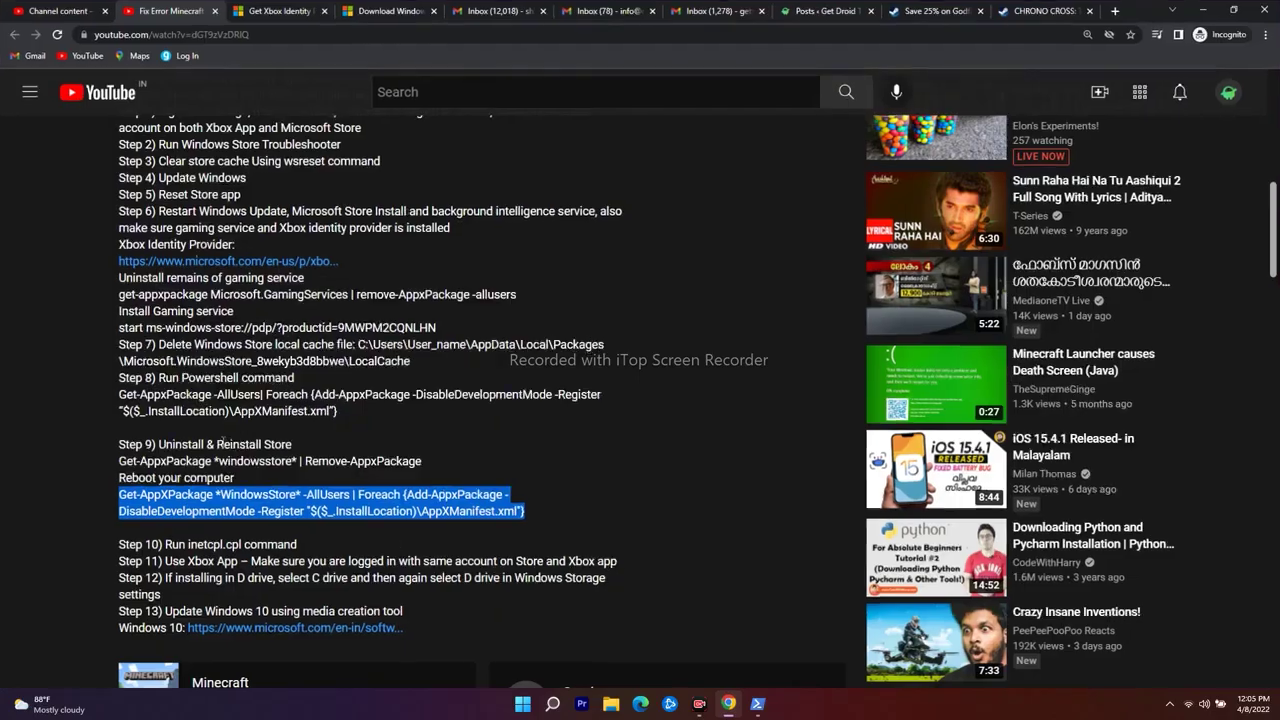
click(310, 548)
drag(310, 548, 190, 545)
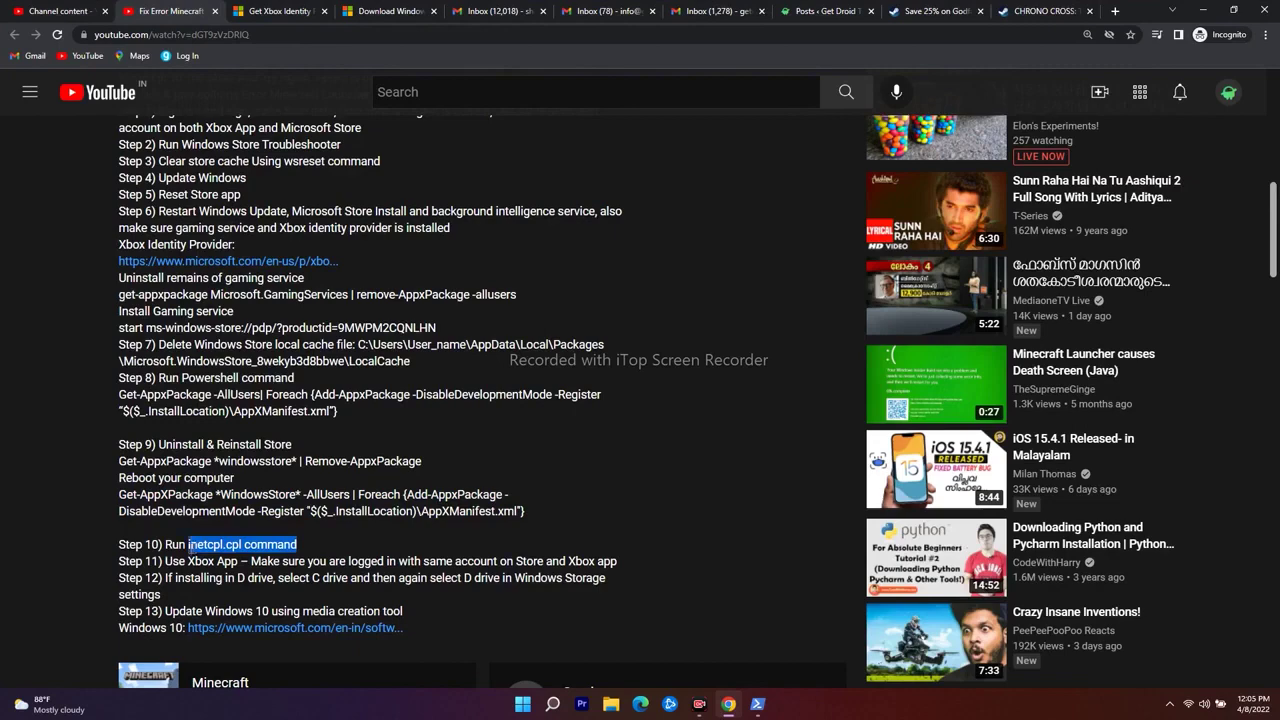
click(1203, 10)
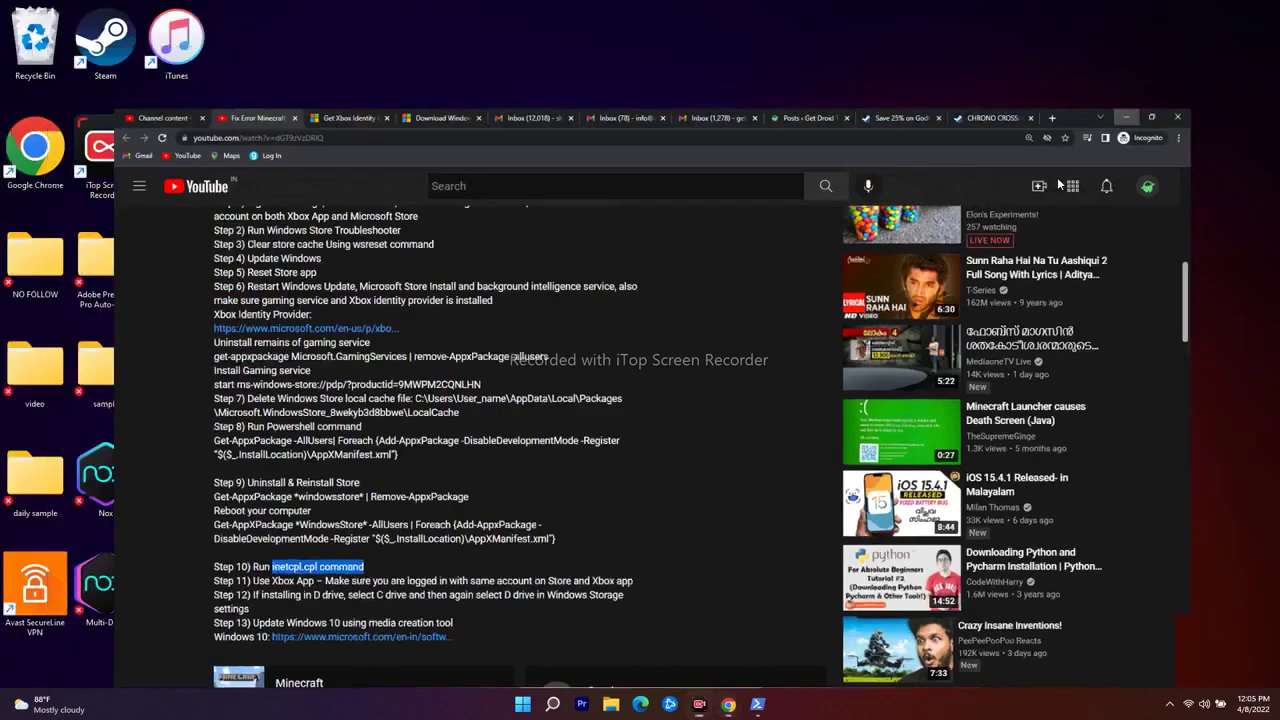
Step: Search Windows for the copied "inetcpl.cpl command", run it, and move the Internet Properties window away from the screen corner
click(553, 707)
right_click(461, 233)
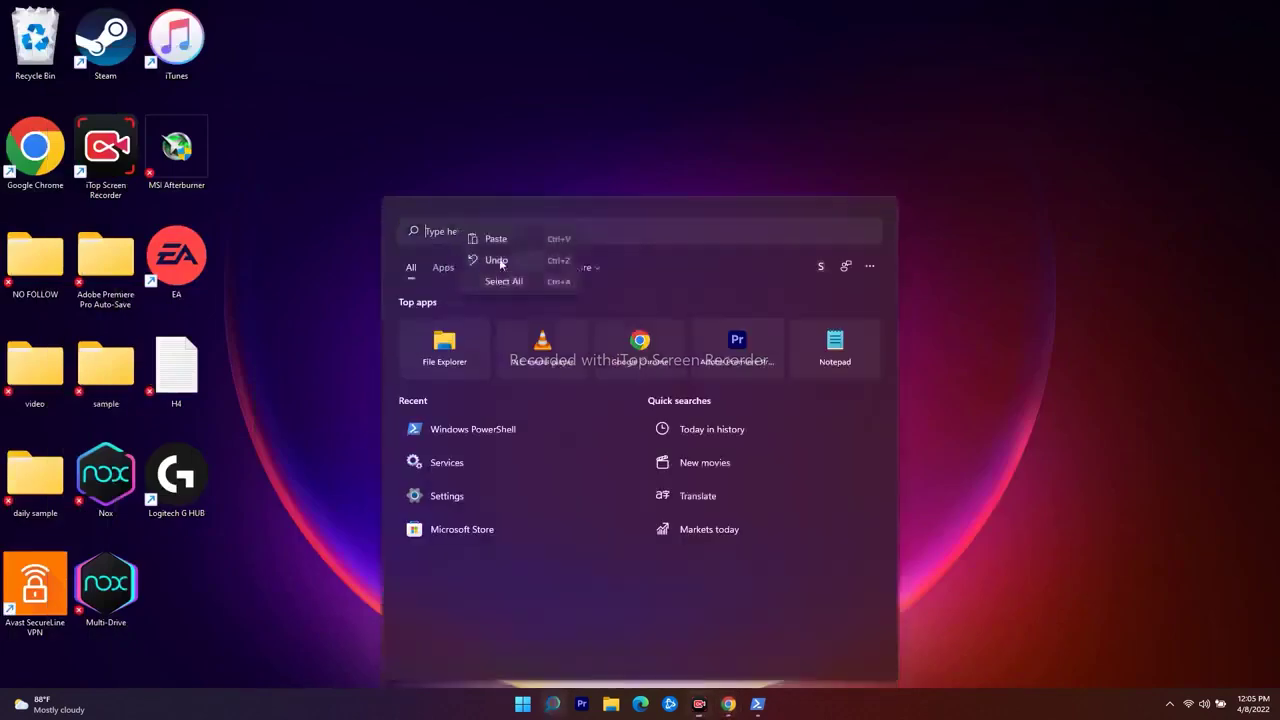
click(496, 241)
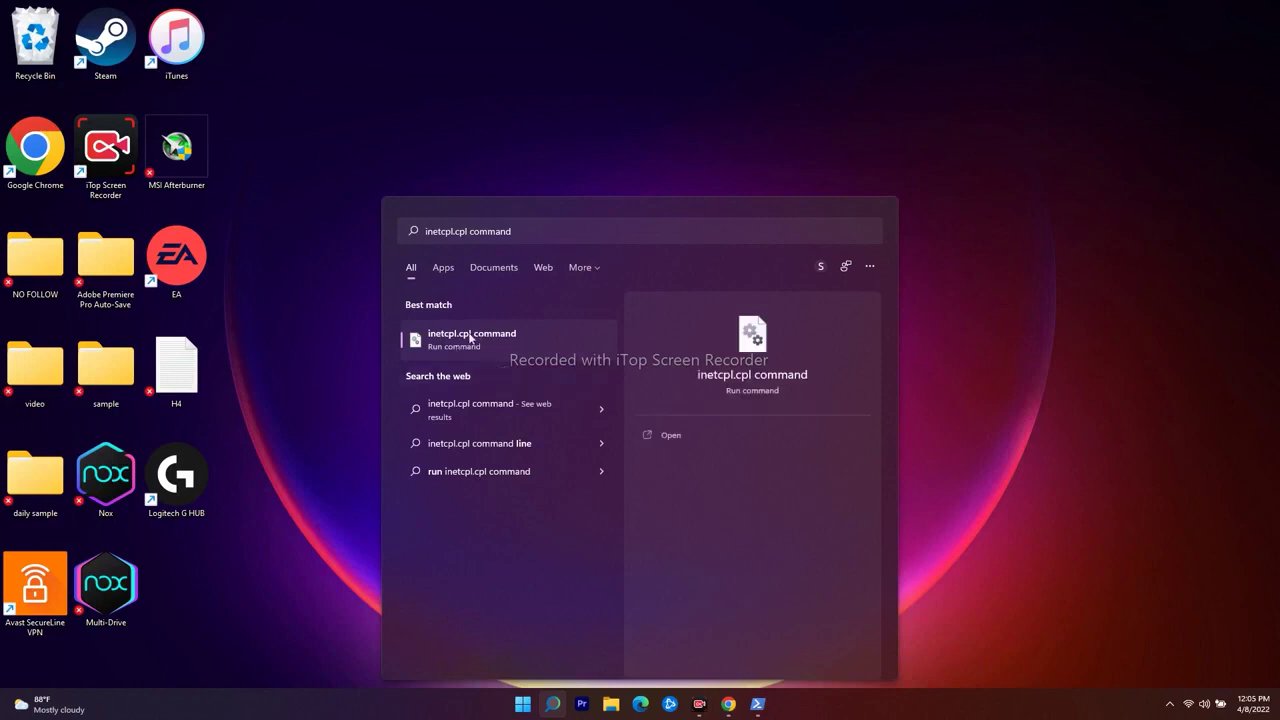
click(468, 336)
drag(177, 66, 310, 77)
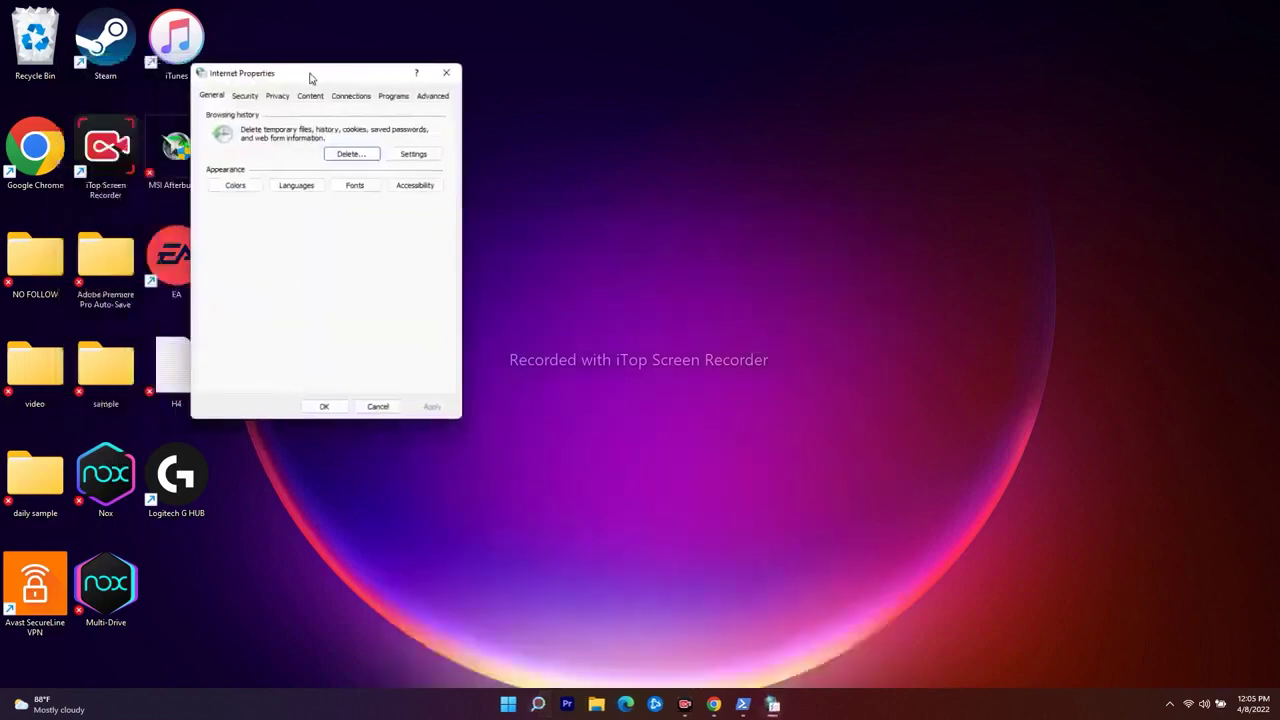
Step: Enable Use SSL 3.0 in the advanced Internet Properties settings, apply the change and close the dialog
click(432, 96)
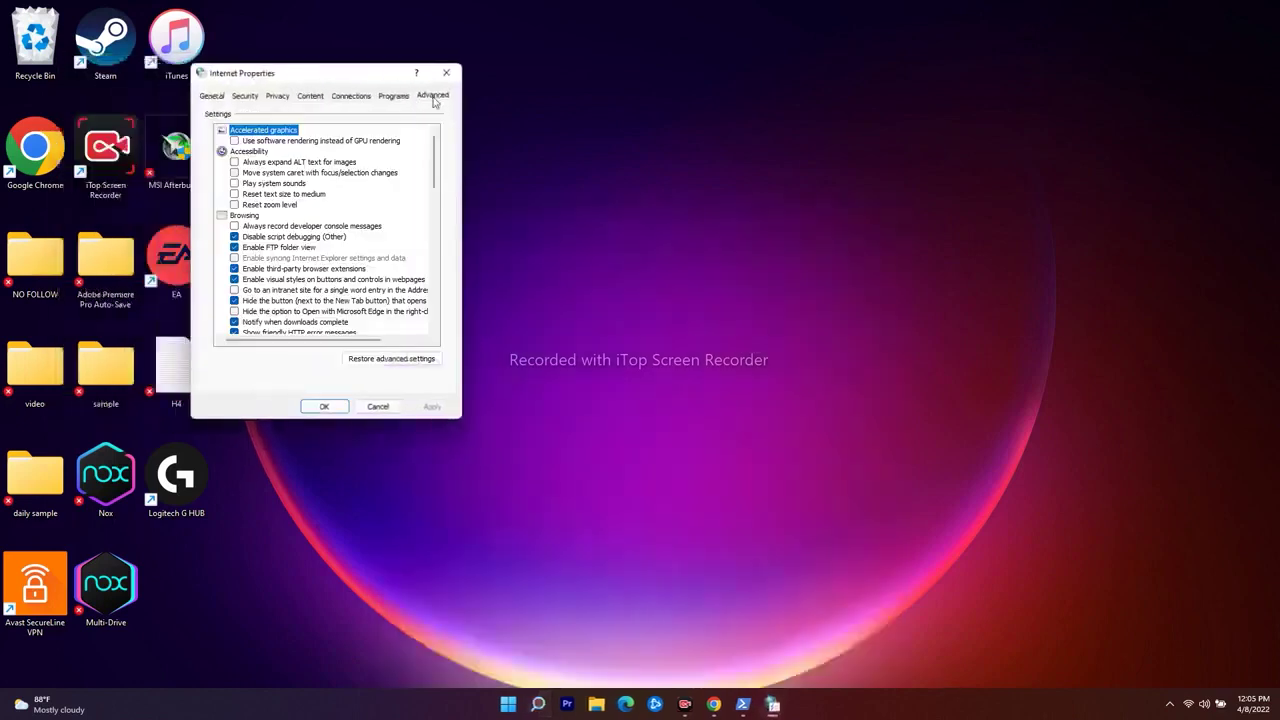
scroll(362, 220, down, 5)
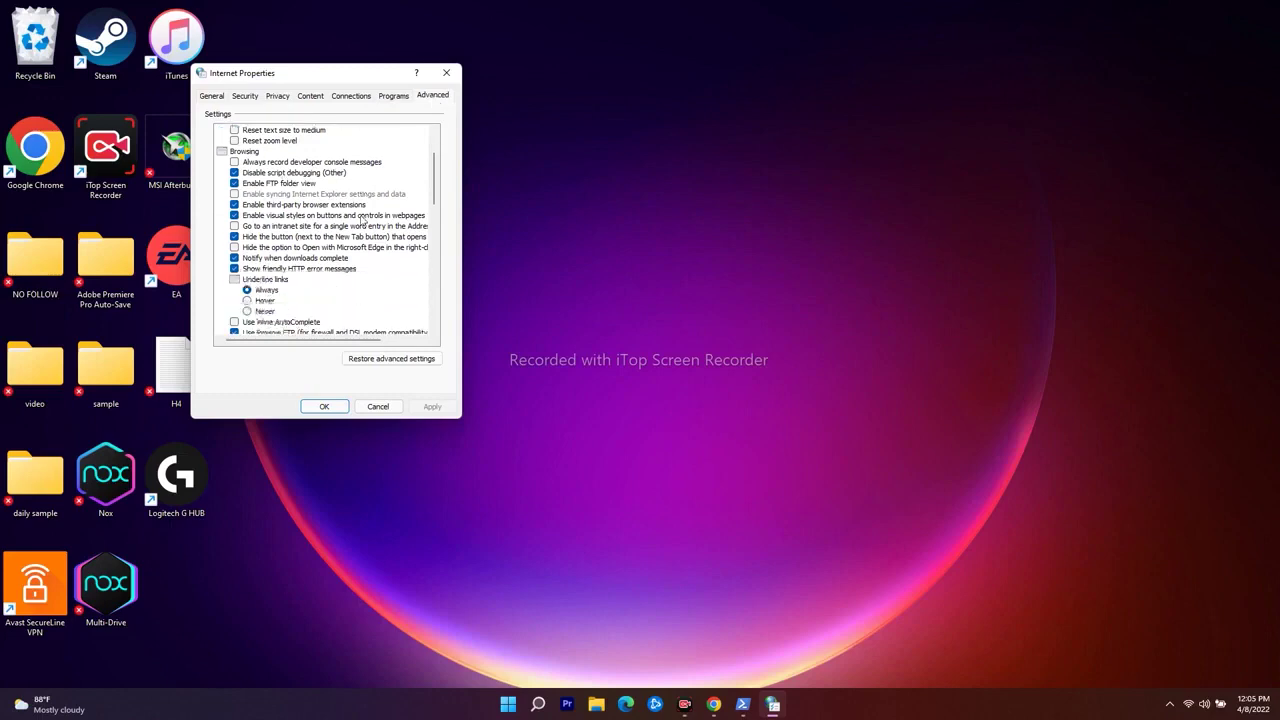
scroll(362, 220, down, 1)
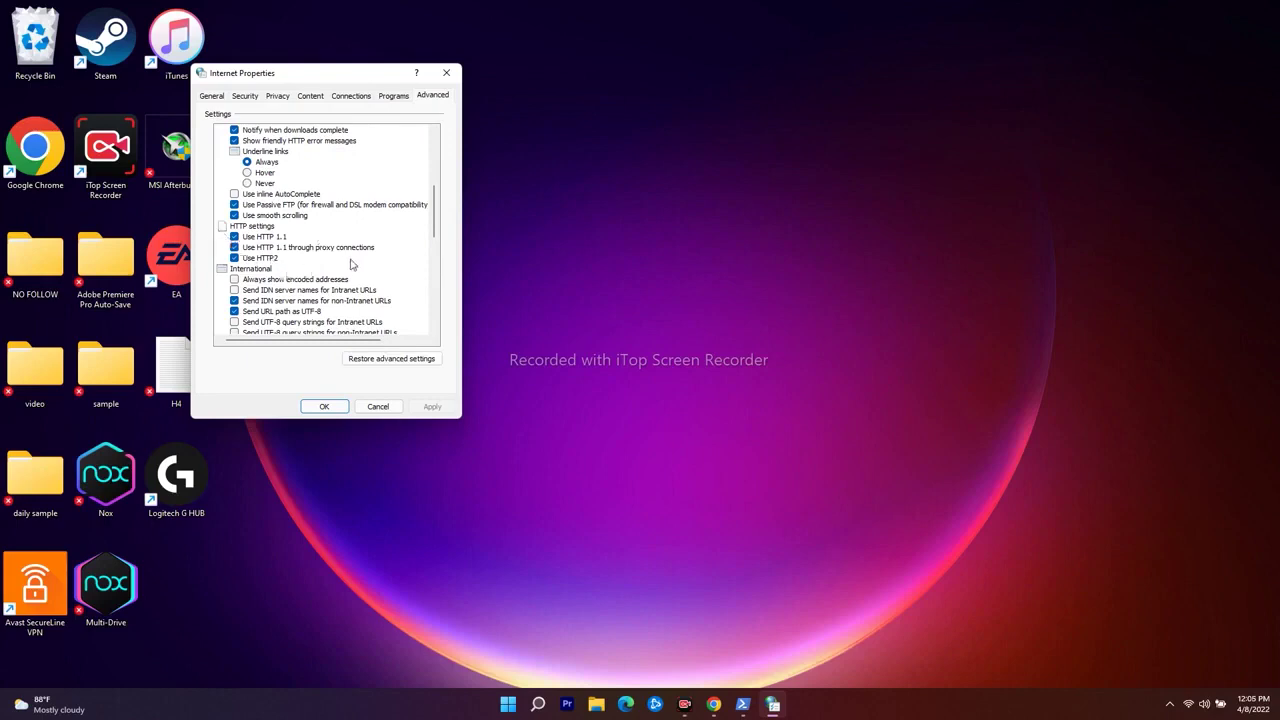
scroll(357, 252, down, 4)
scroll(357, 252, up, 7)
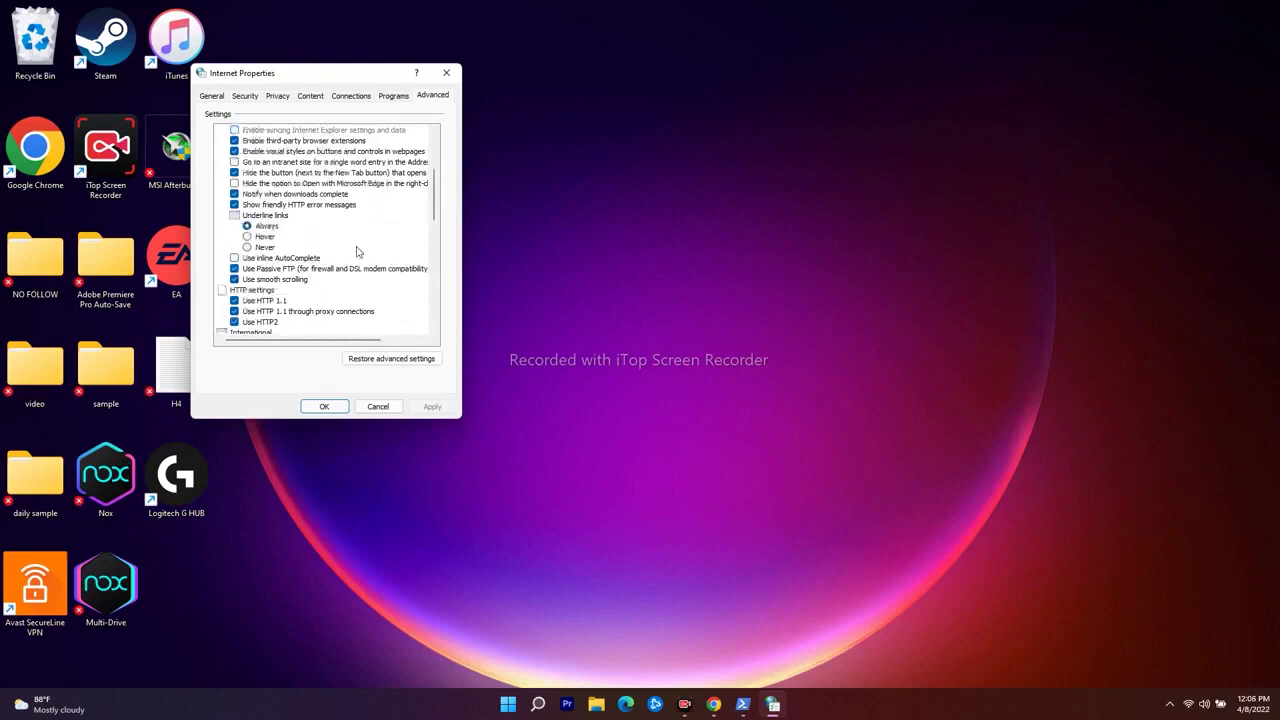
scroll(357, 252, up, 3)
scroll(357, 252, down, 6)
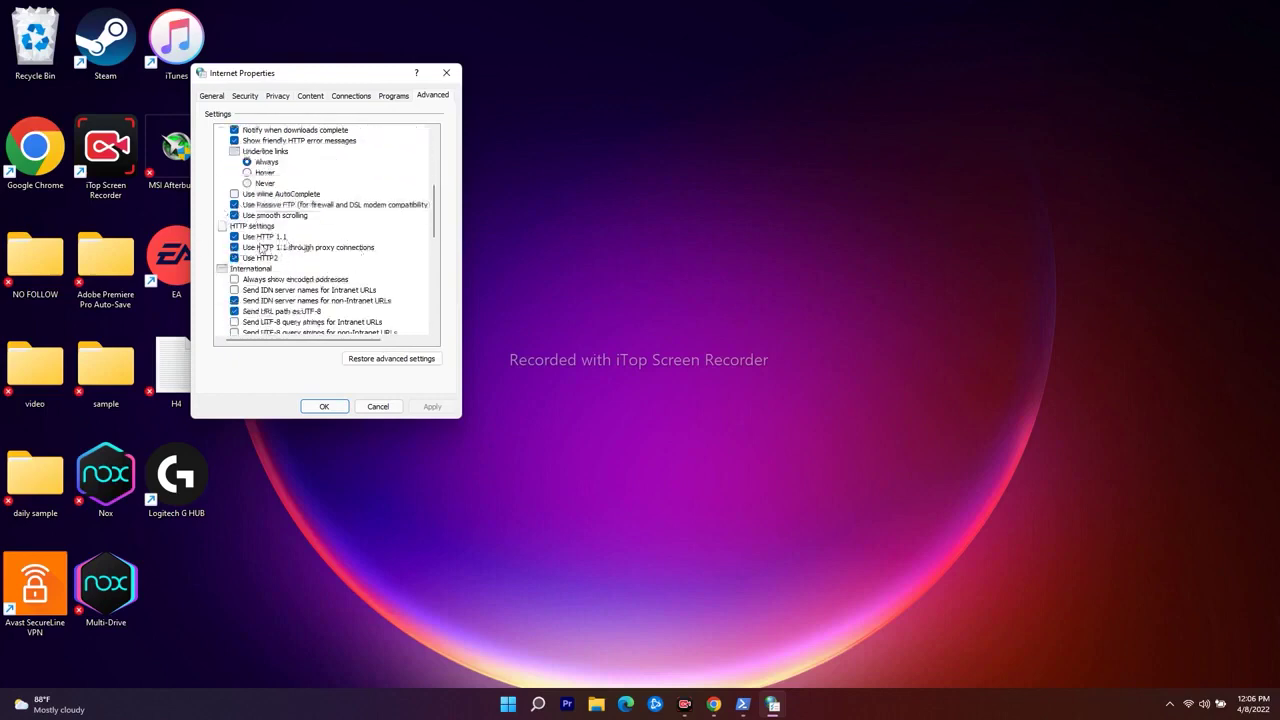
scroll(294, 258, down, 10)
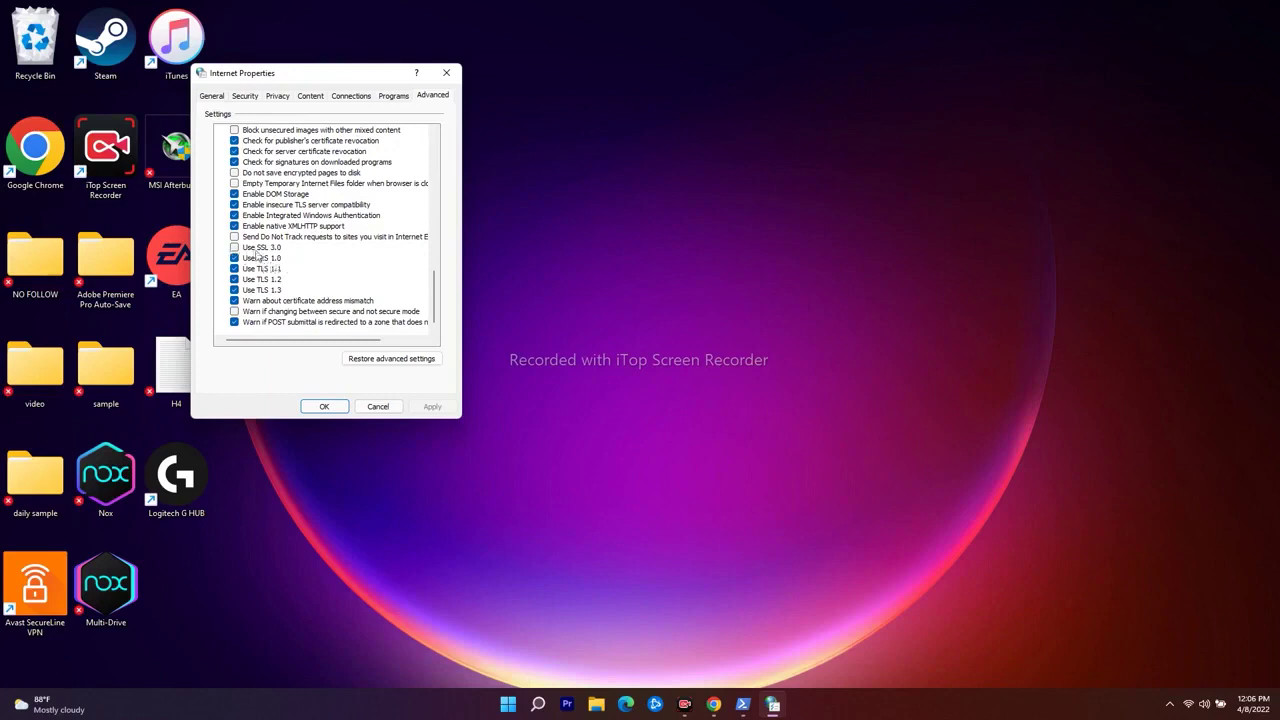
click(234, 248)
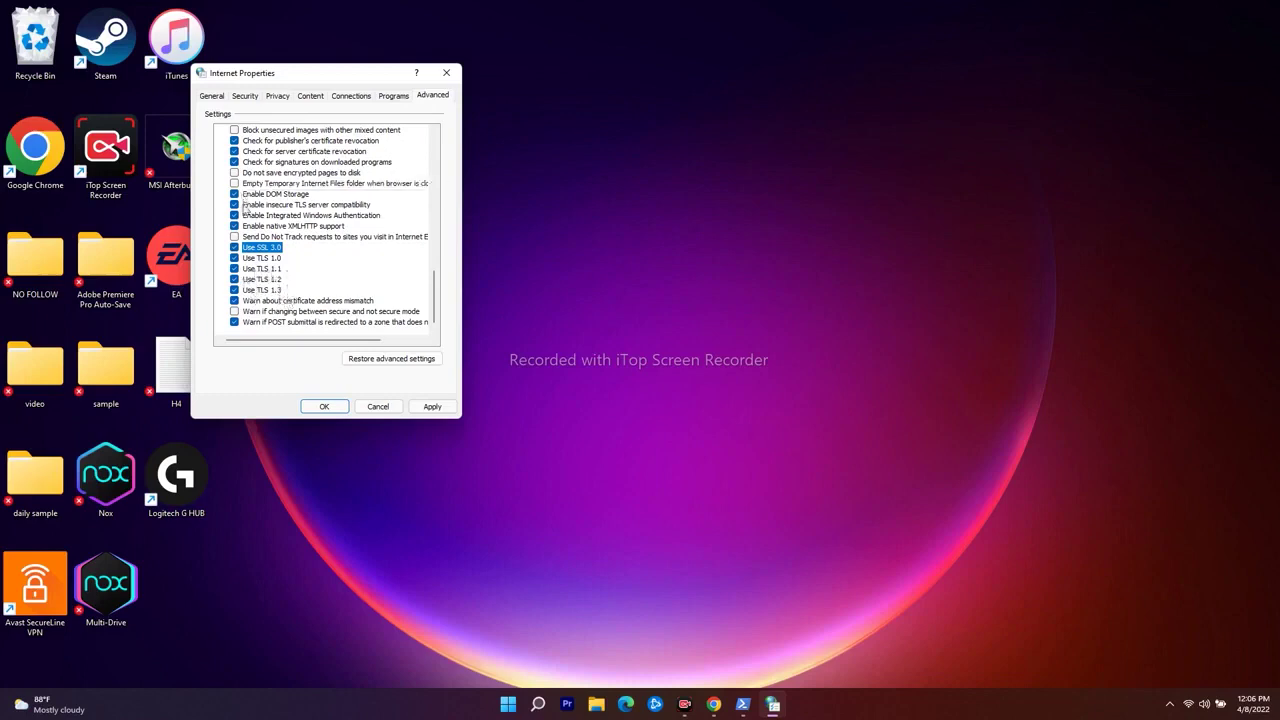
click(430, 407)
click(330, 406)
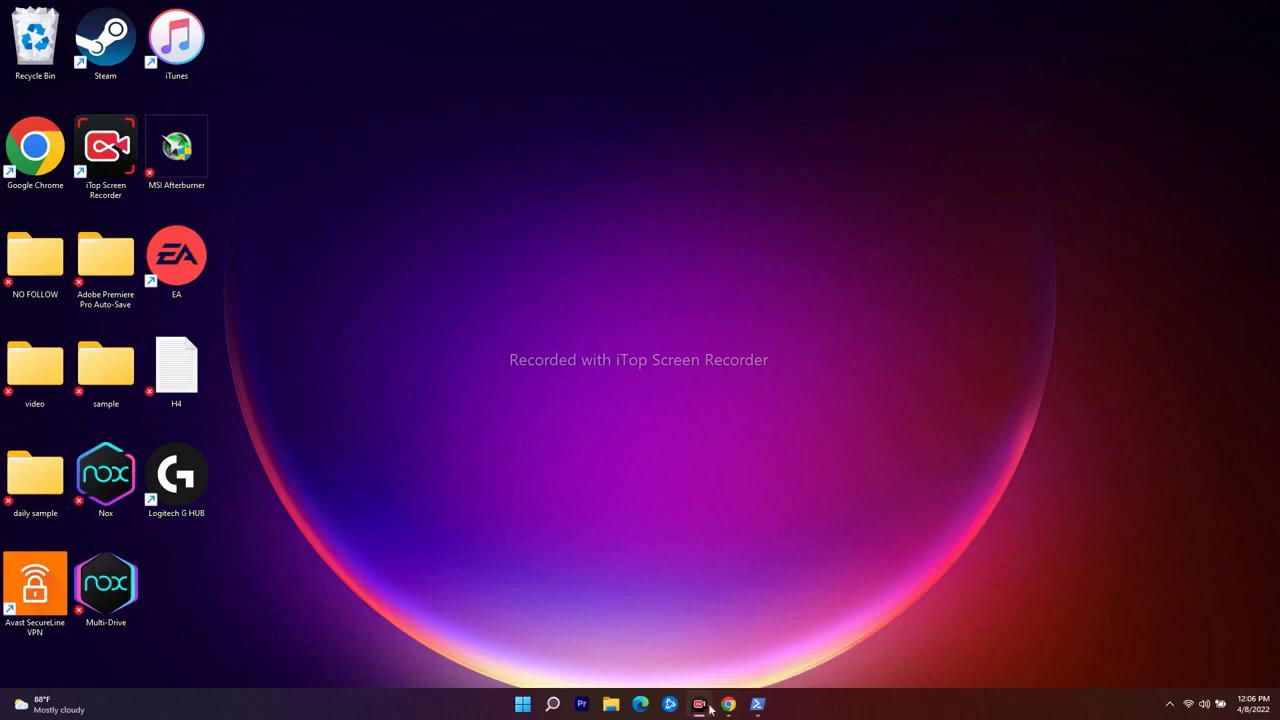
Step: Close the PowerShell windows and open Microsoft Store in a maximized window
mouse_move(757, 704)
click(718, 642)
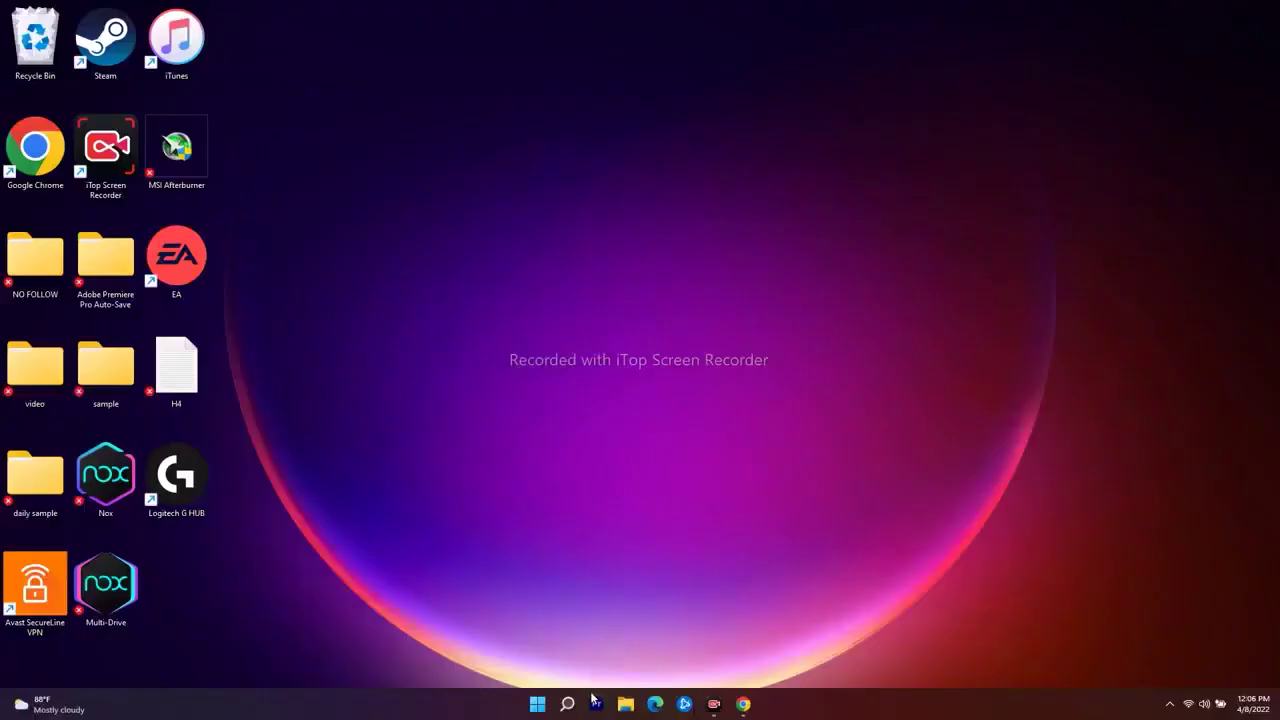
click(572, 704)
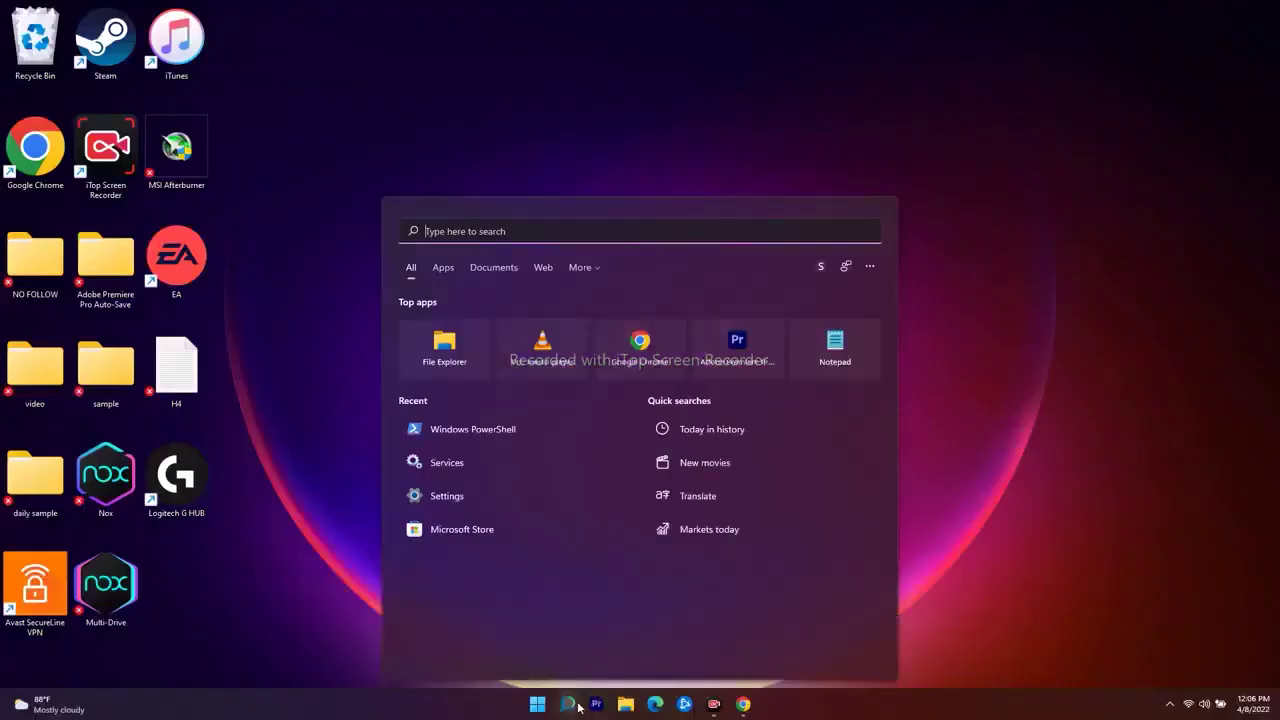
click(491, 535)
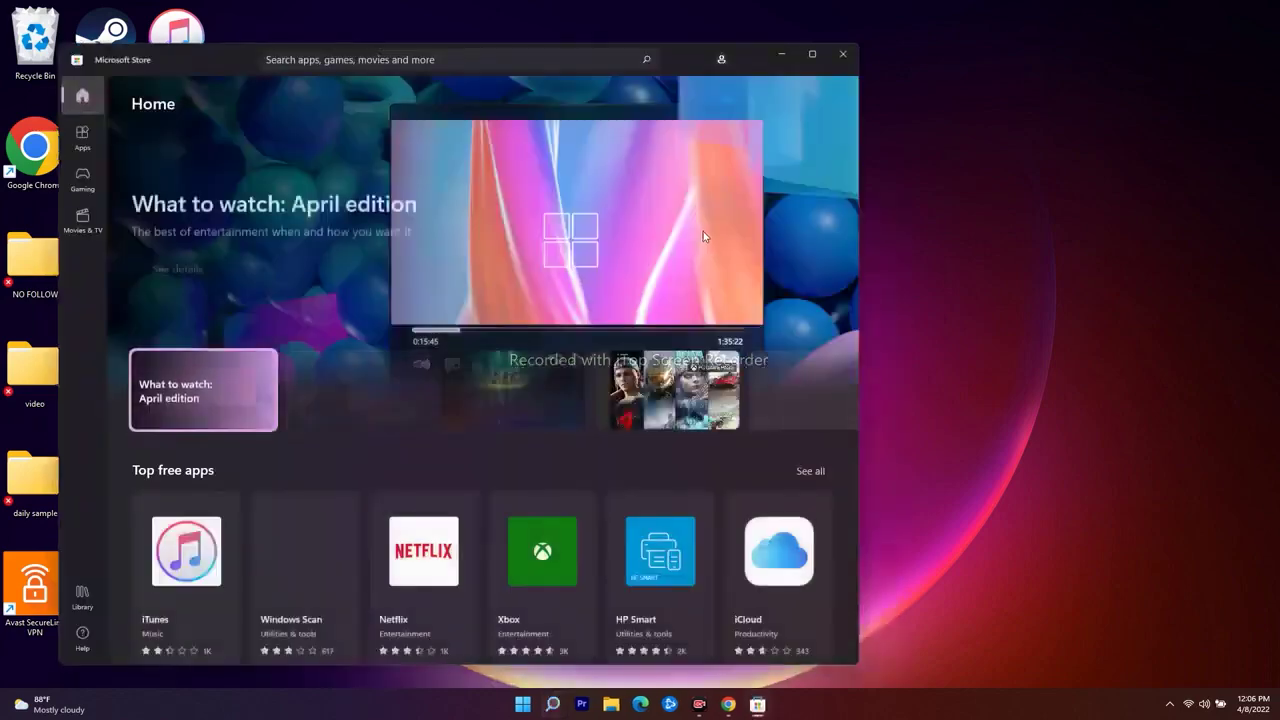
click(812, 54)
Step: Check which account is signed in to Microsoft Store and close the store
click(1141, 17)
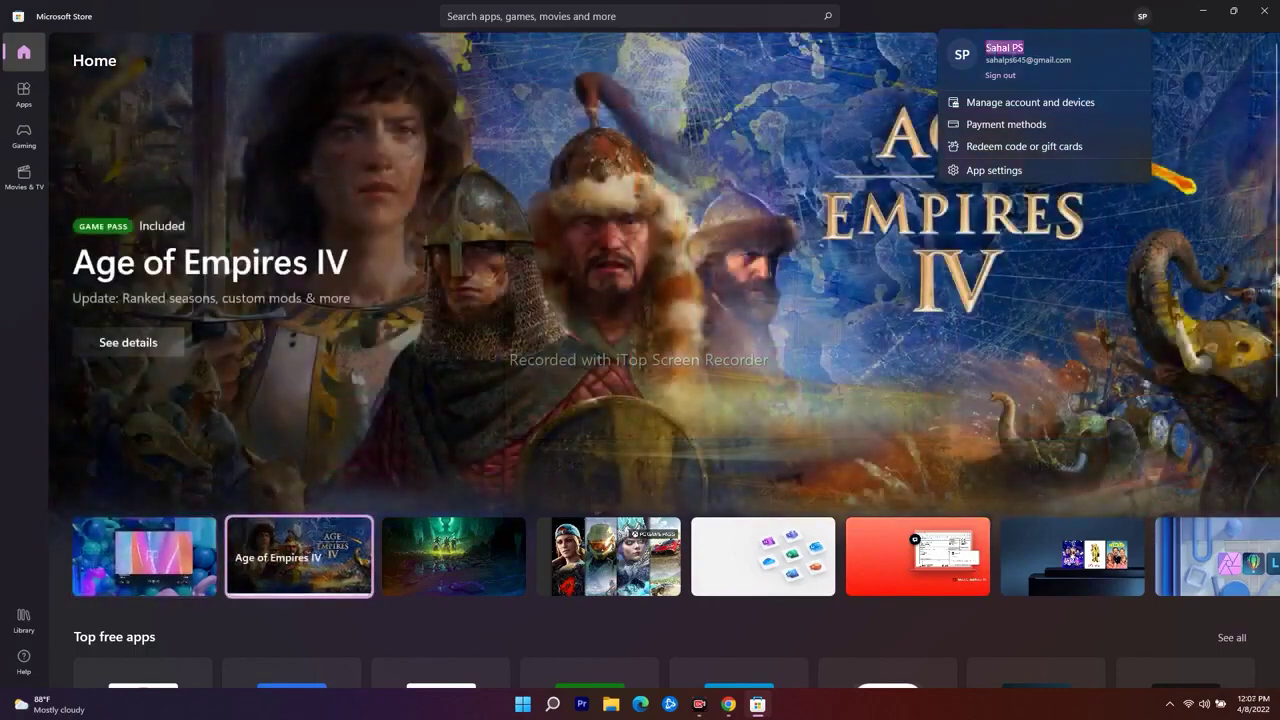
click(1188, 143)
click(1263, 10)
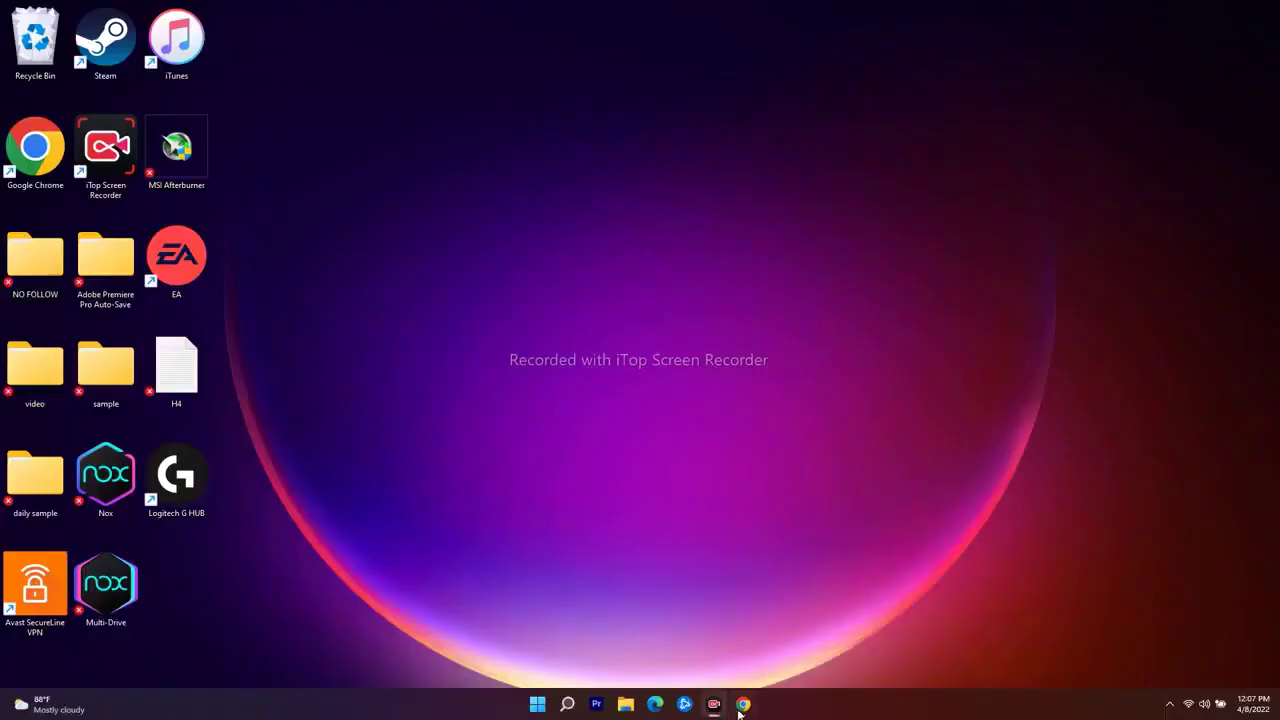
Step: Switch to Chrome and find the Create Windows 10 installation media section on the Download Windows 10 page
click(740, 706)
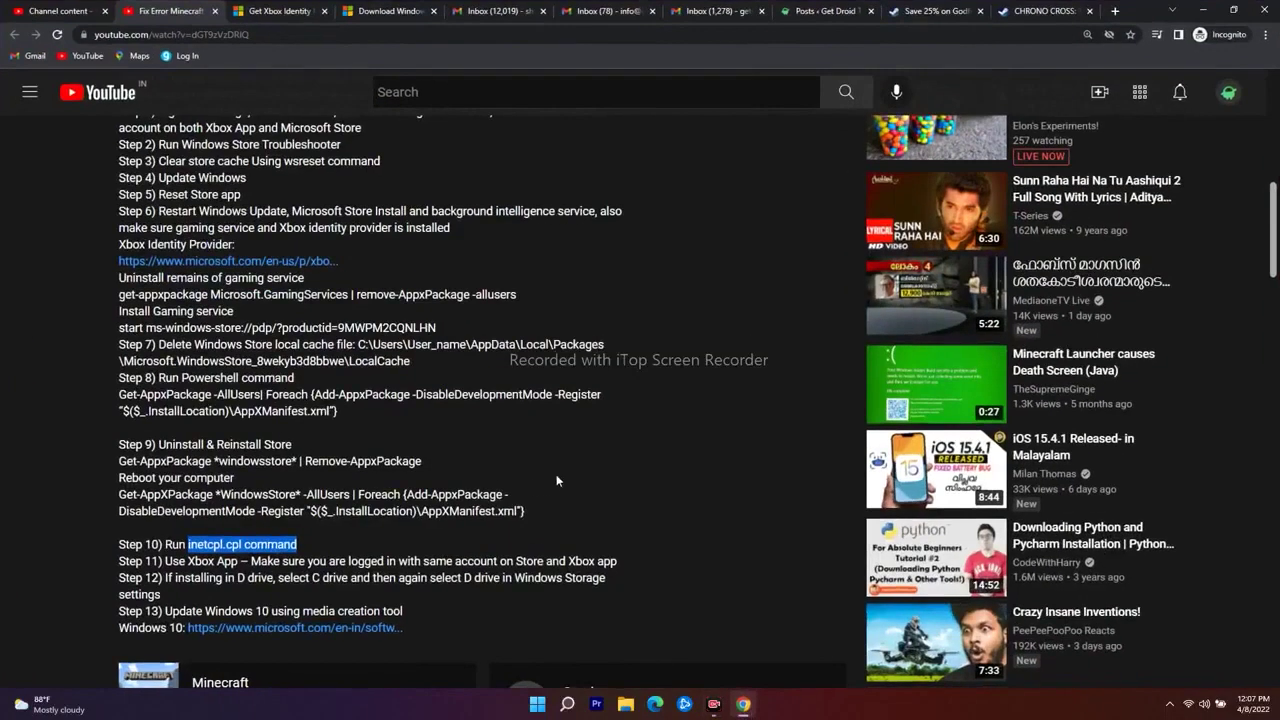
click(390, 11)
scroll(440, 243, up, 3)
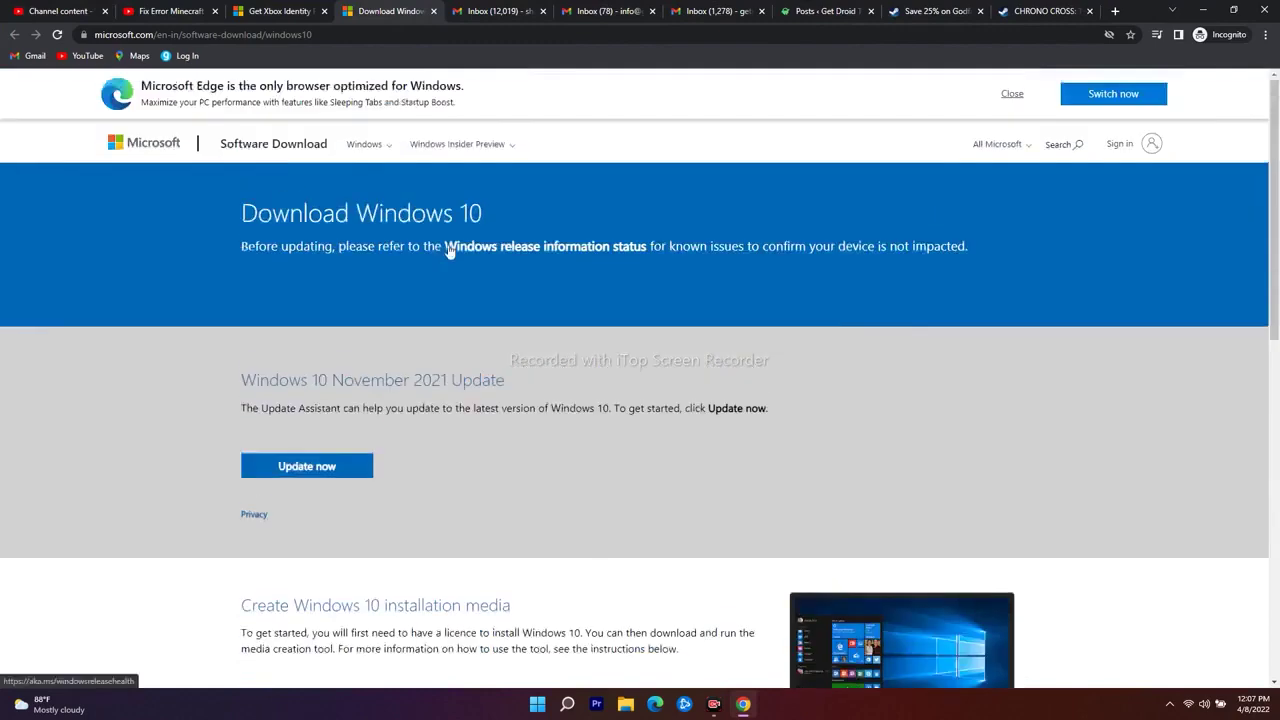
click(300, 11)
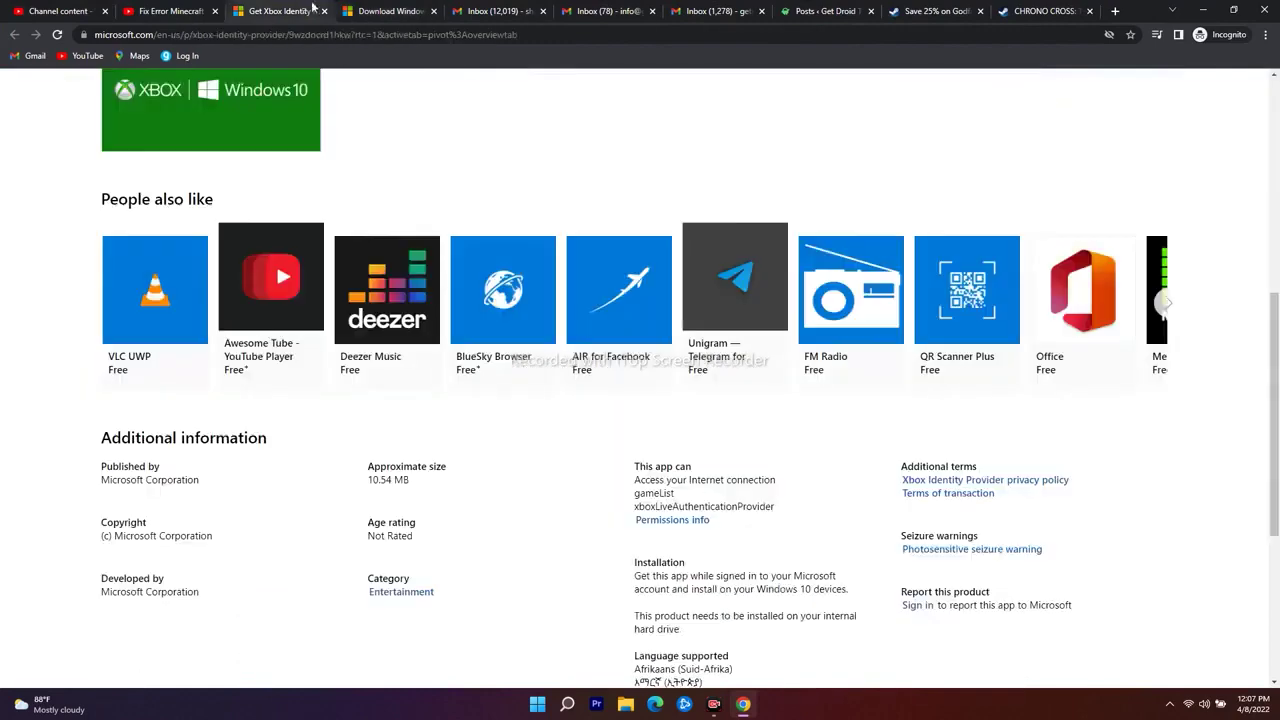
click(390, 11)
scroll(750, 294, down, 4)
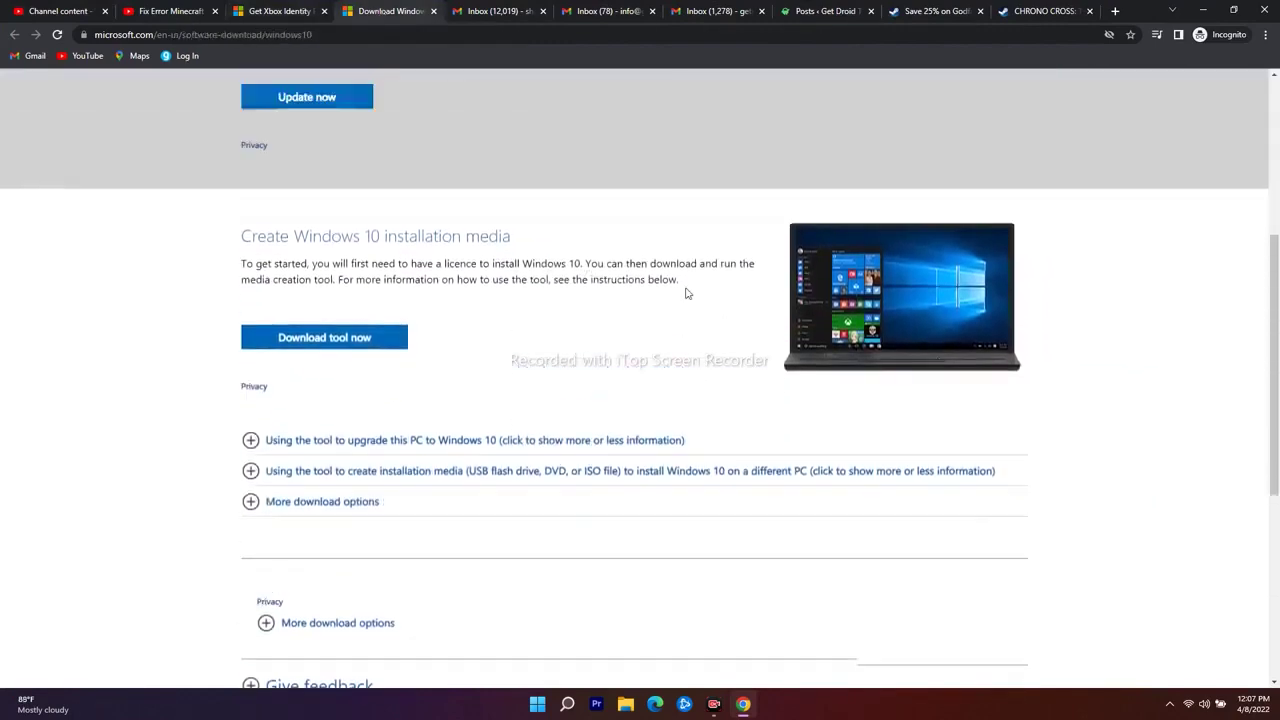
scroll(686, 291, up, 1)
drag(237, 272, 512, 280)
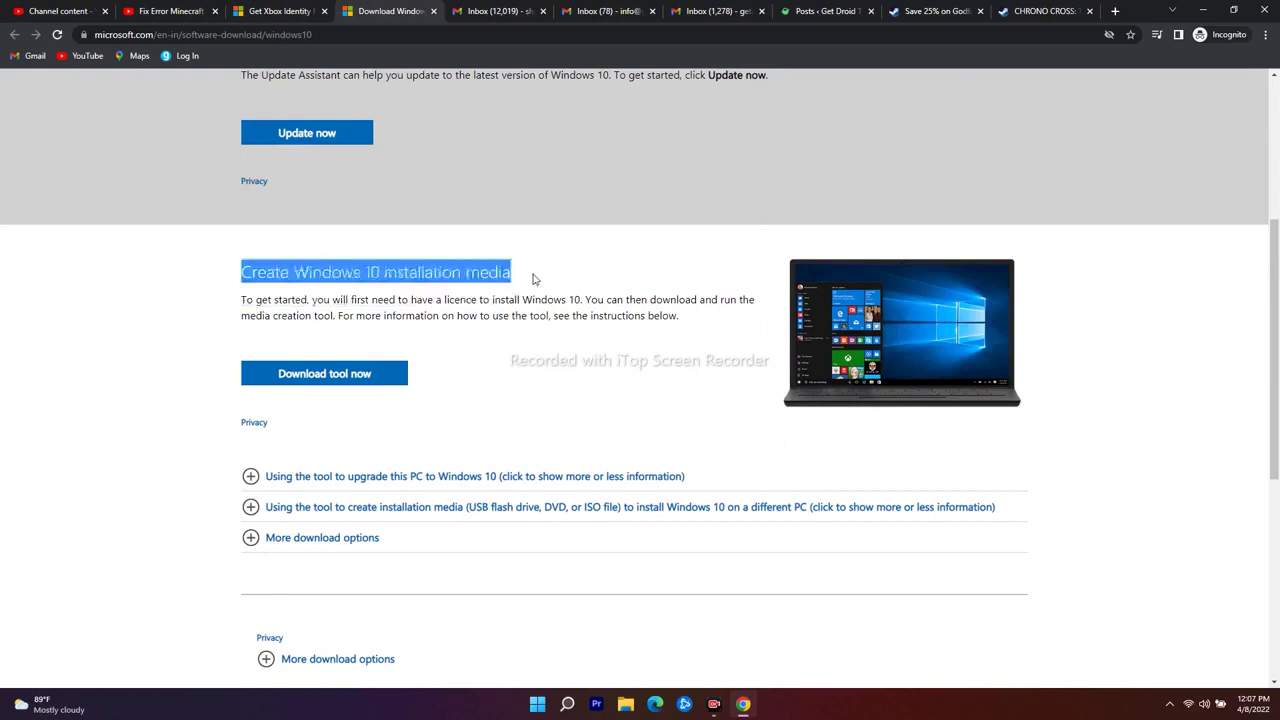
Step: Download the Windows 10 media creation tool and open the downloaded file
click(368, 374)
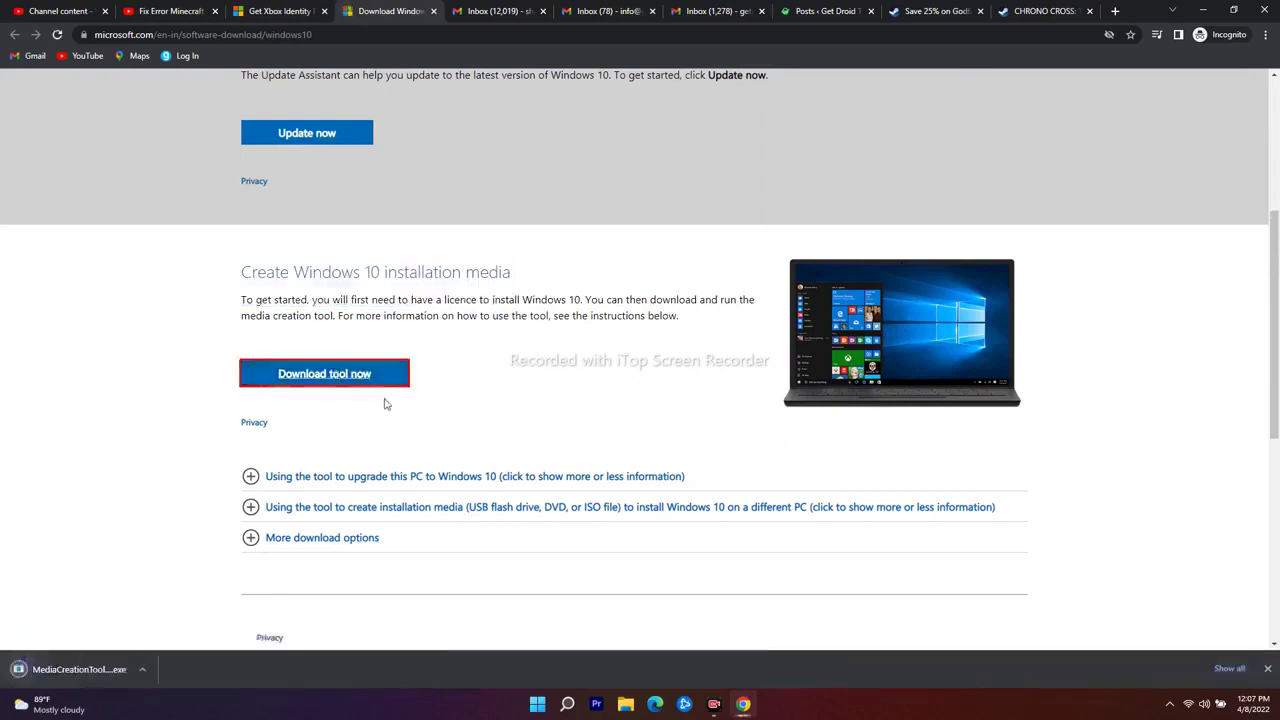
click(143, 669)
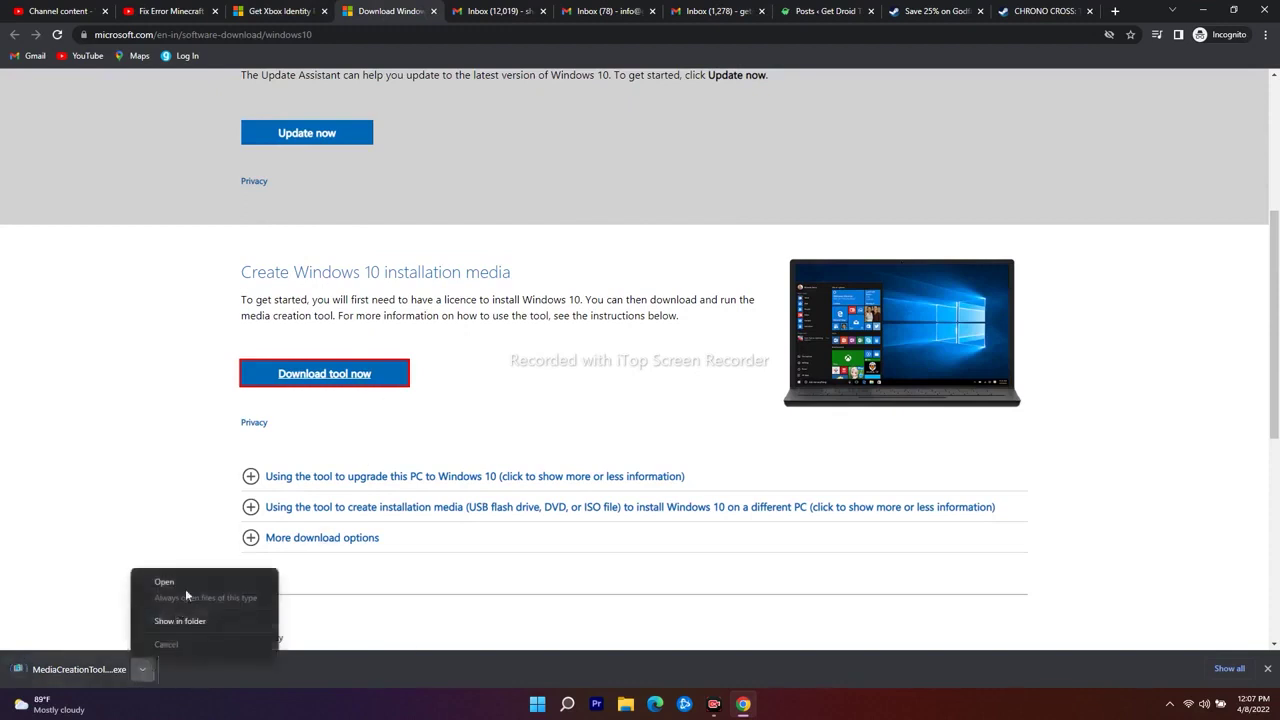
click(185, 588)
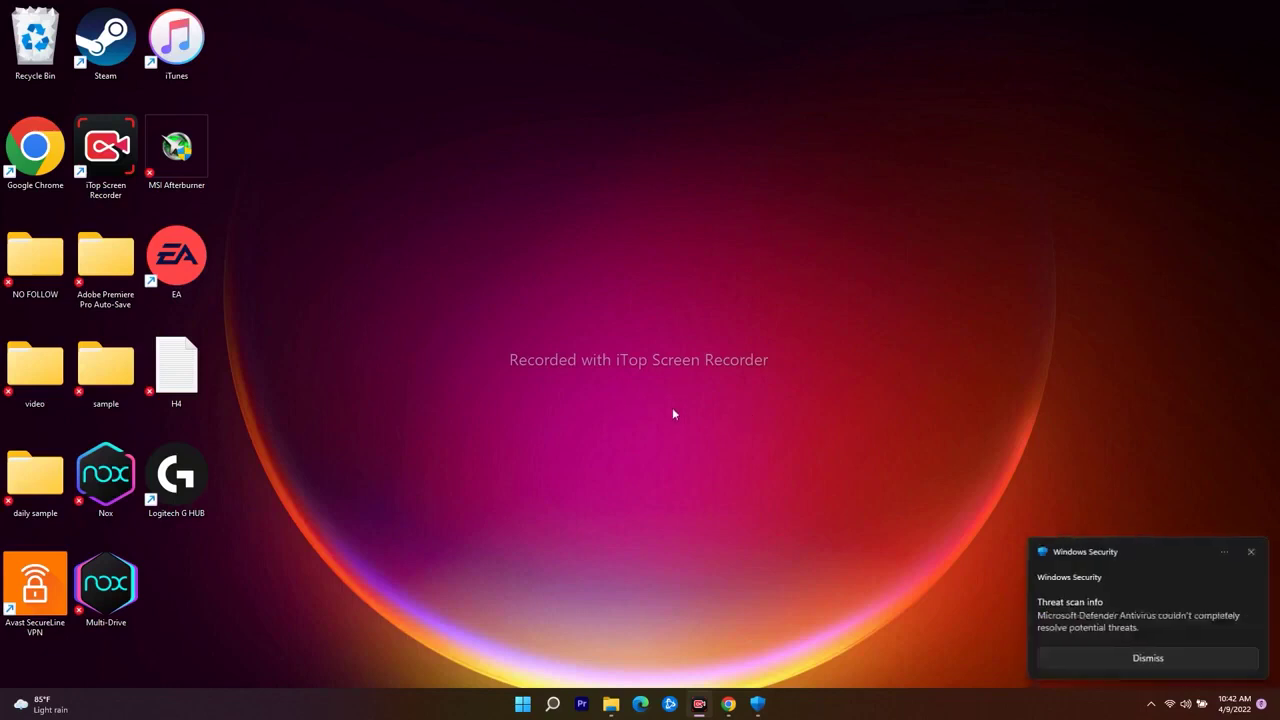
Step: Dismiss the Windows Security threat scan notification
click(1226, 553)
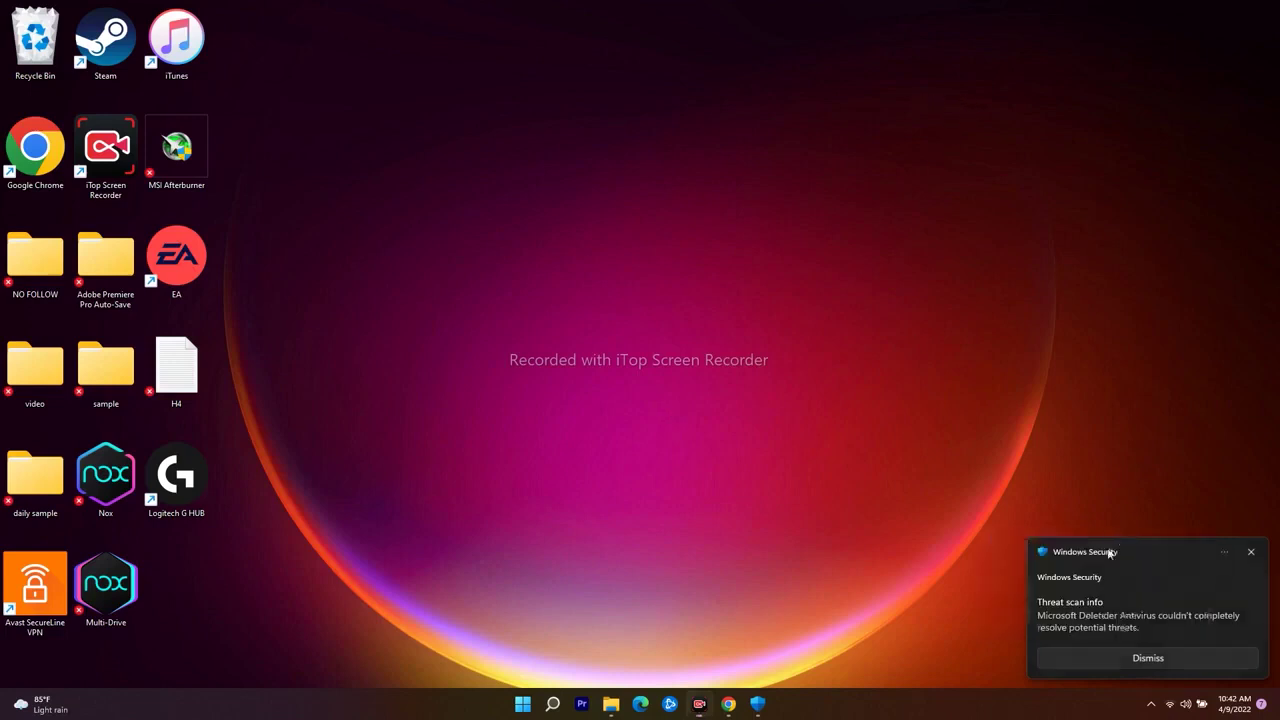
click(1223, 556)
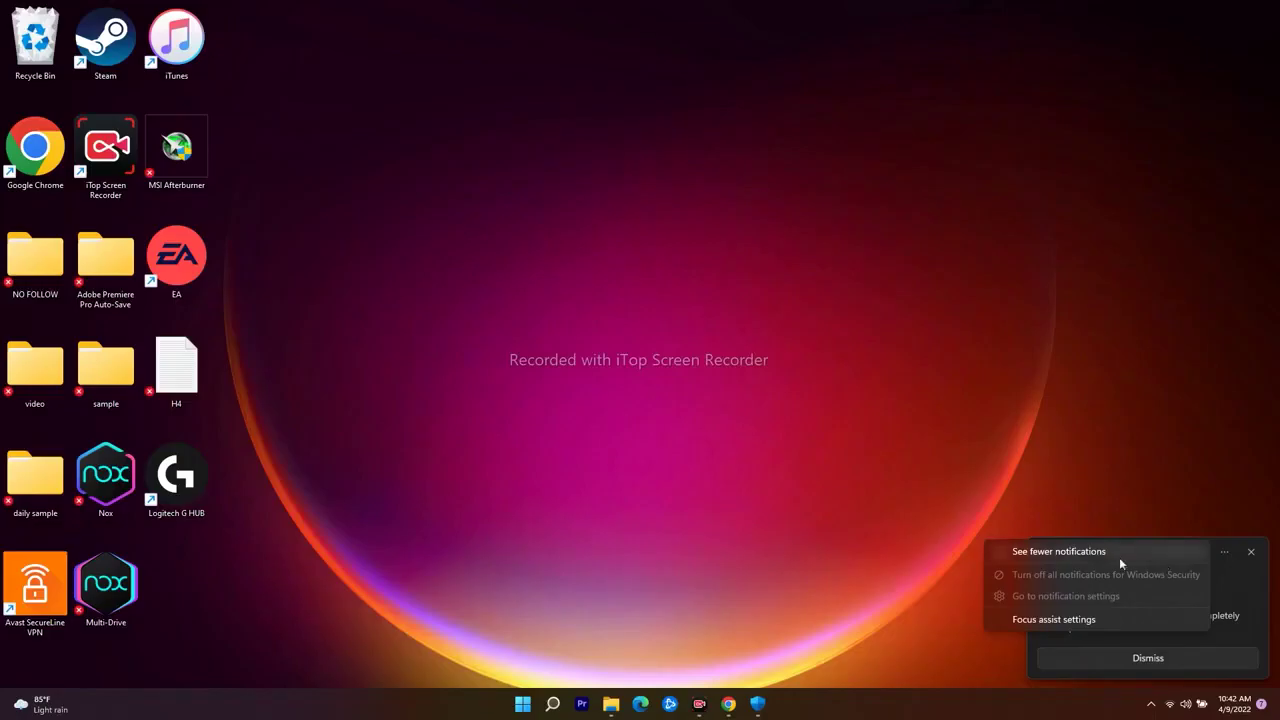
click(1119, 557)
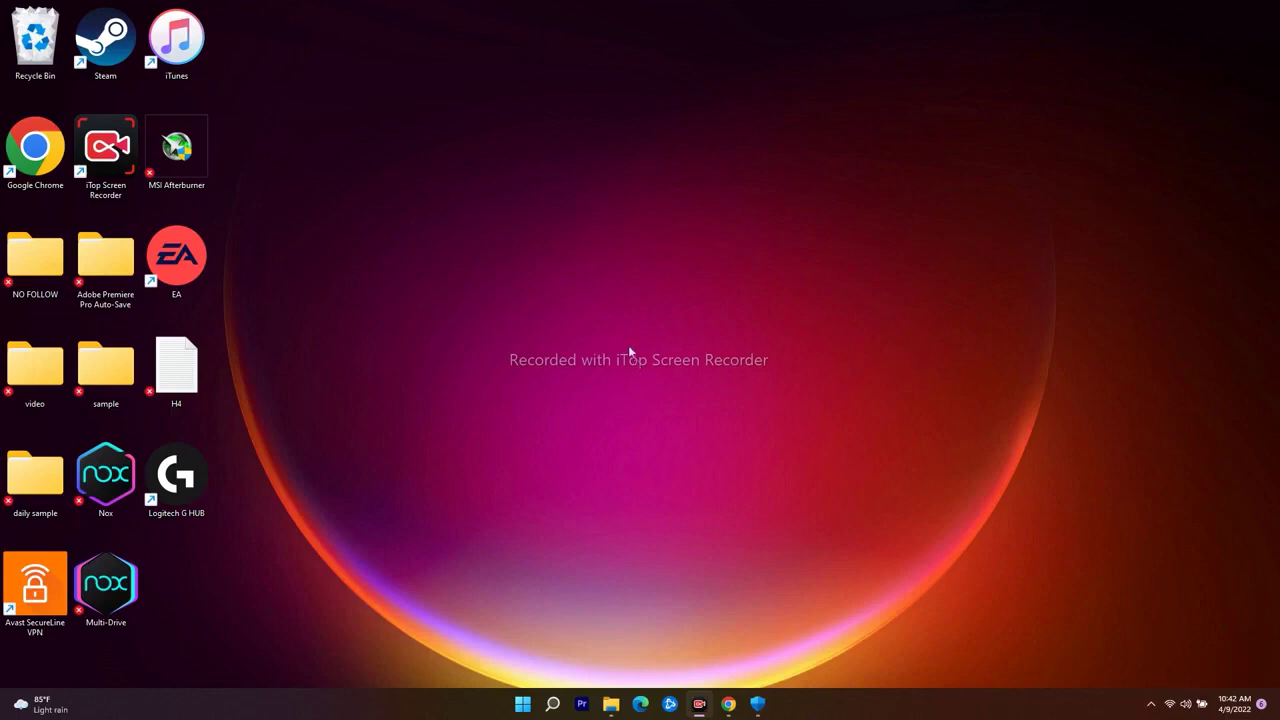
Step: Search Windows for "xbox", open the Xbox app in a maximized window and close its What's new message
click(554, 708)
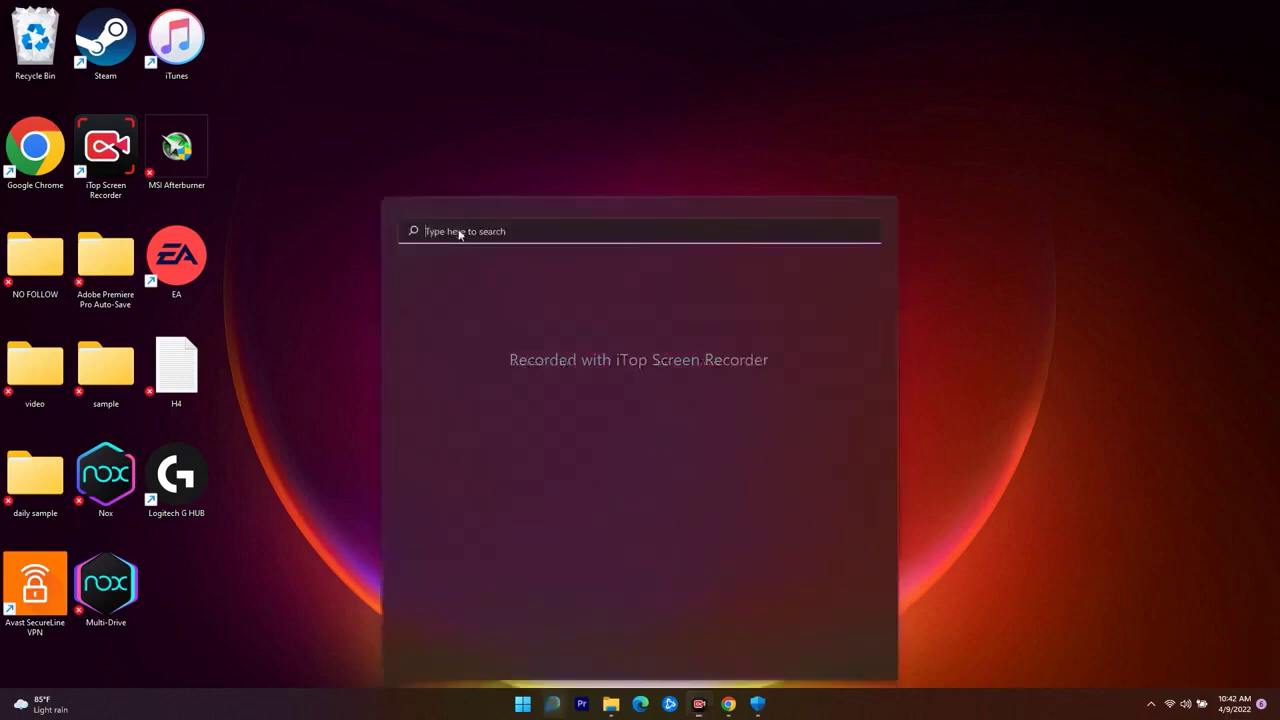
text(xbox)
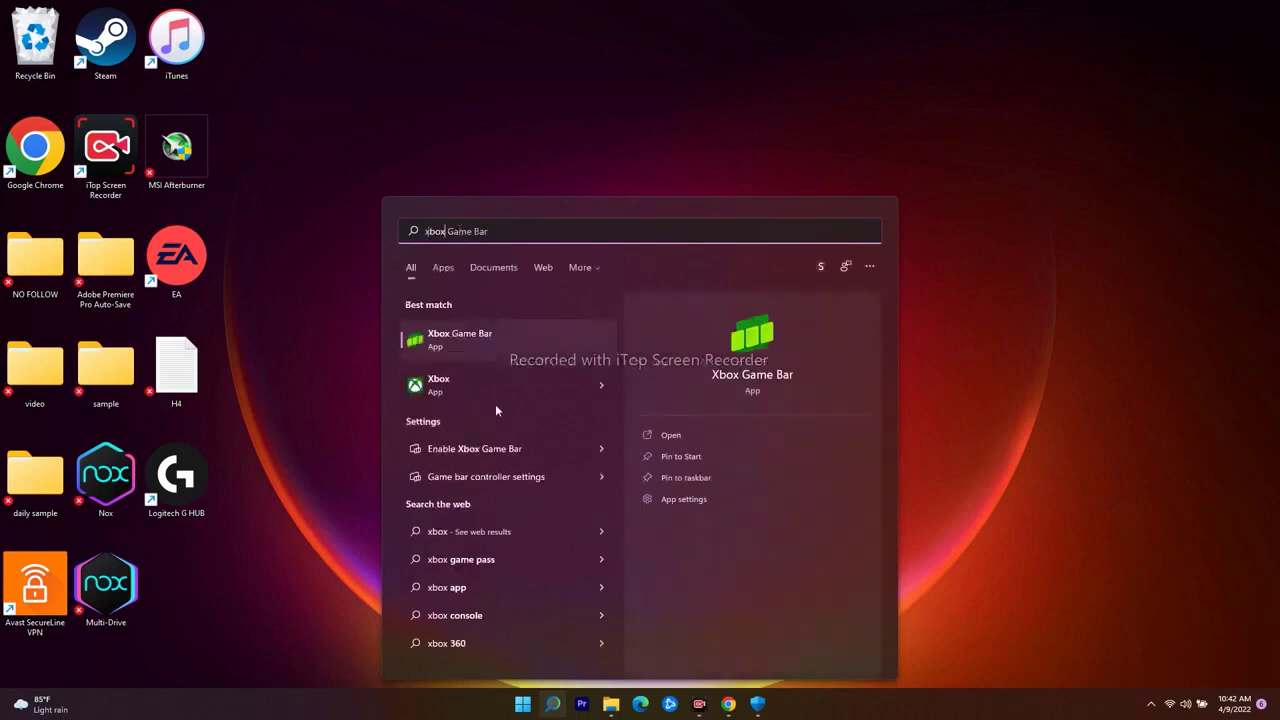
click(438, 386)
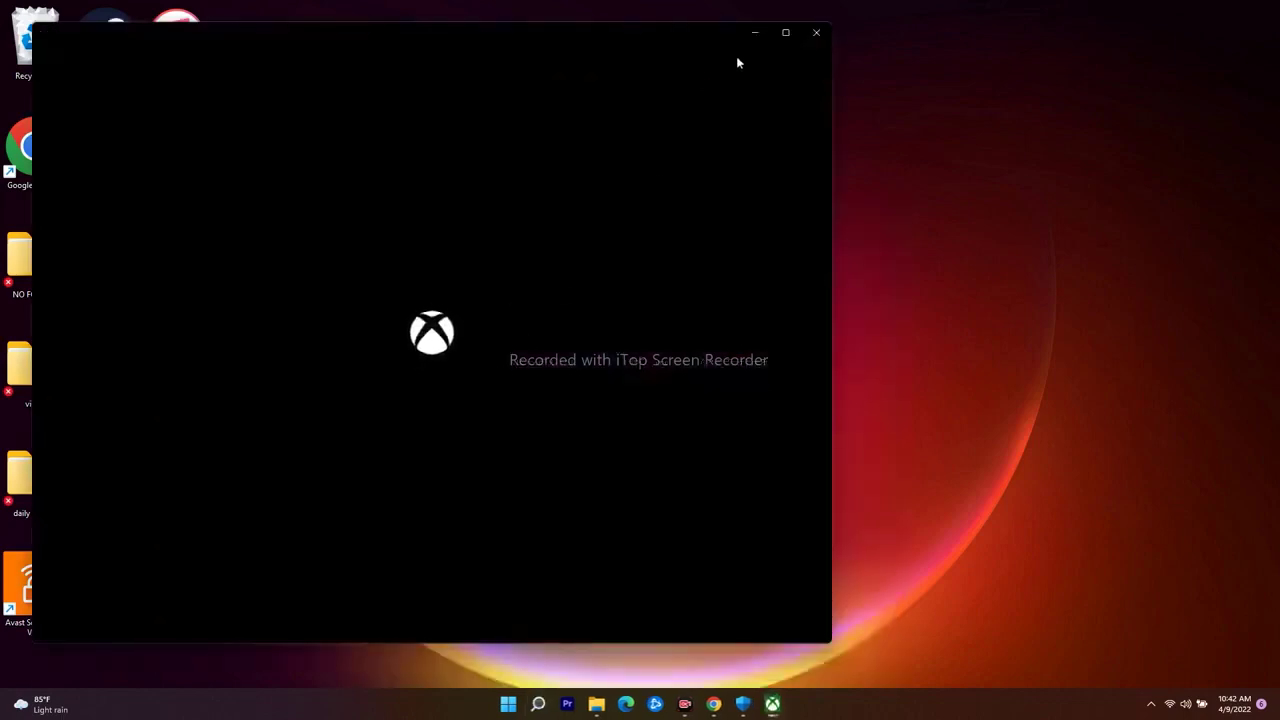
click(785, 32)
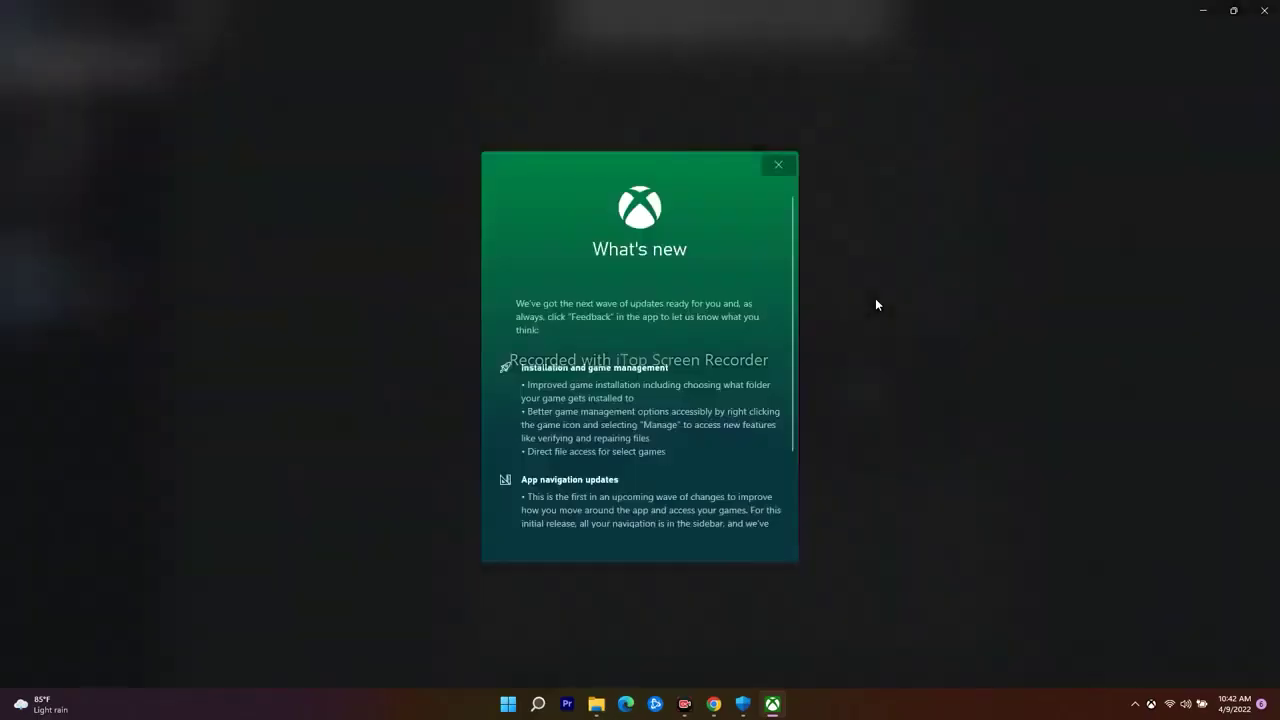
click(778, 165)
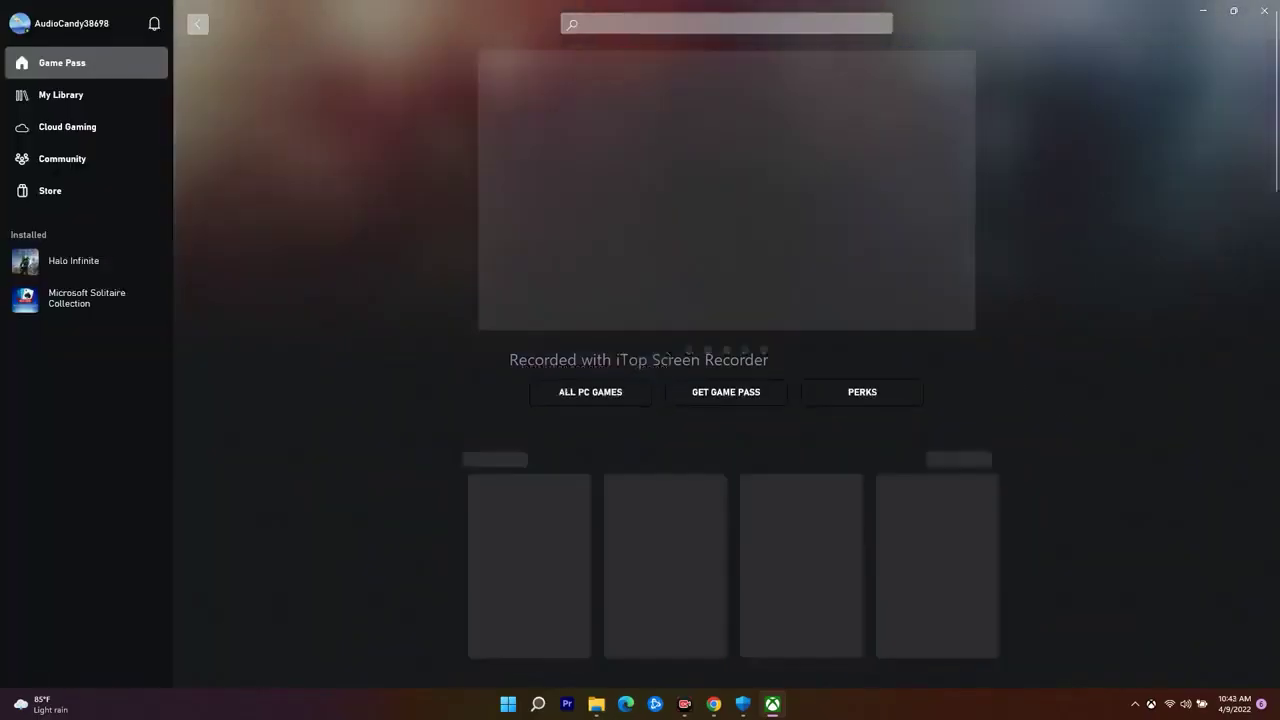
Step: Search the Xbox app for "minecraft" and minimize the app
text(mine)
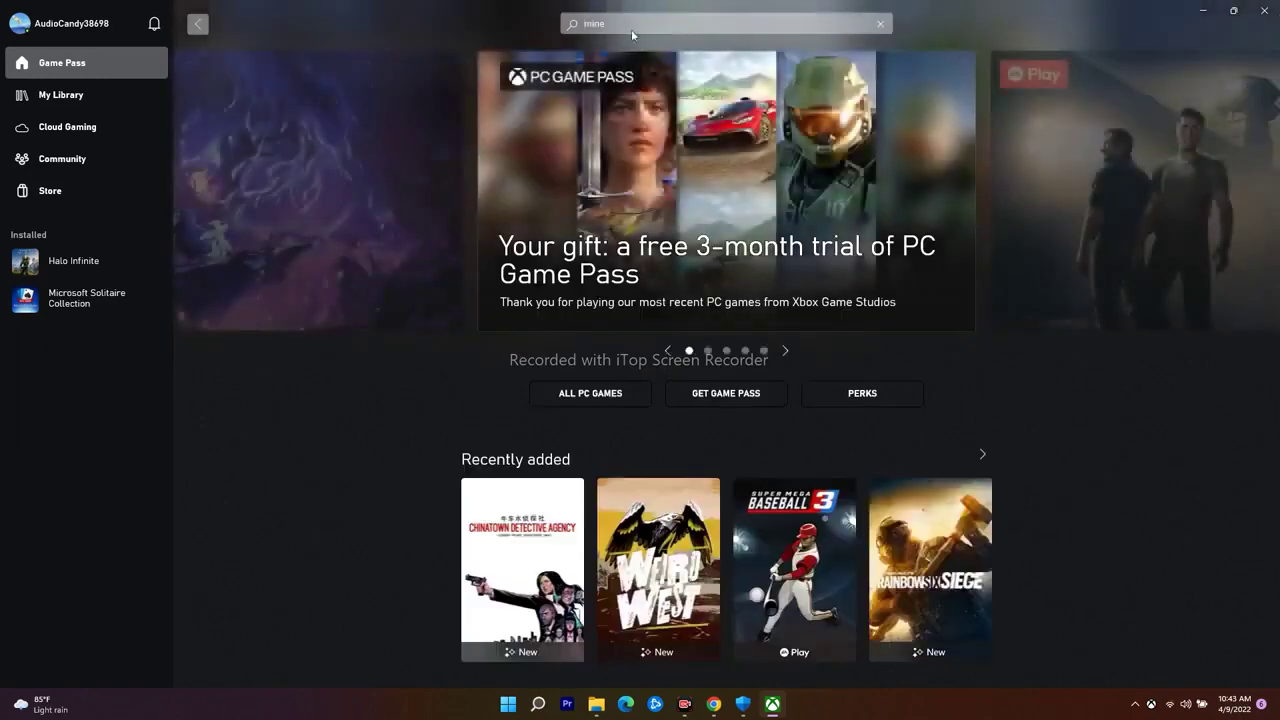
text(craft)
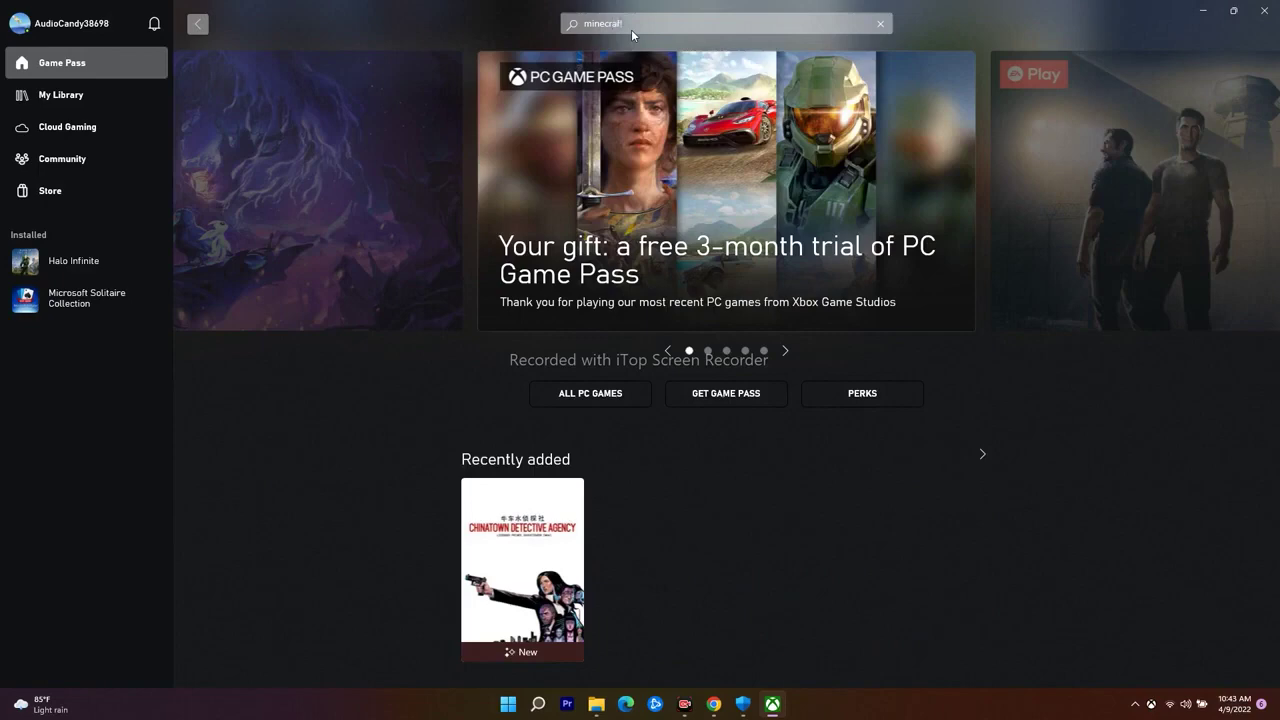
key(Return)
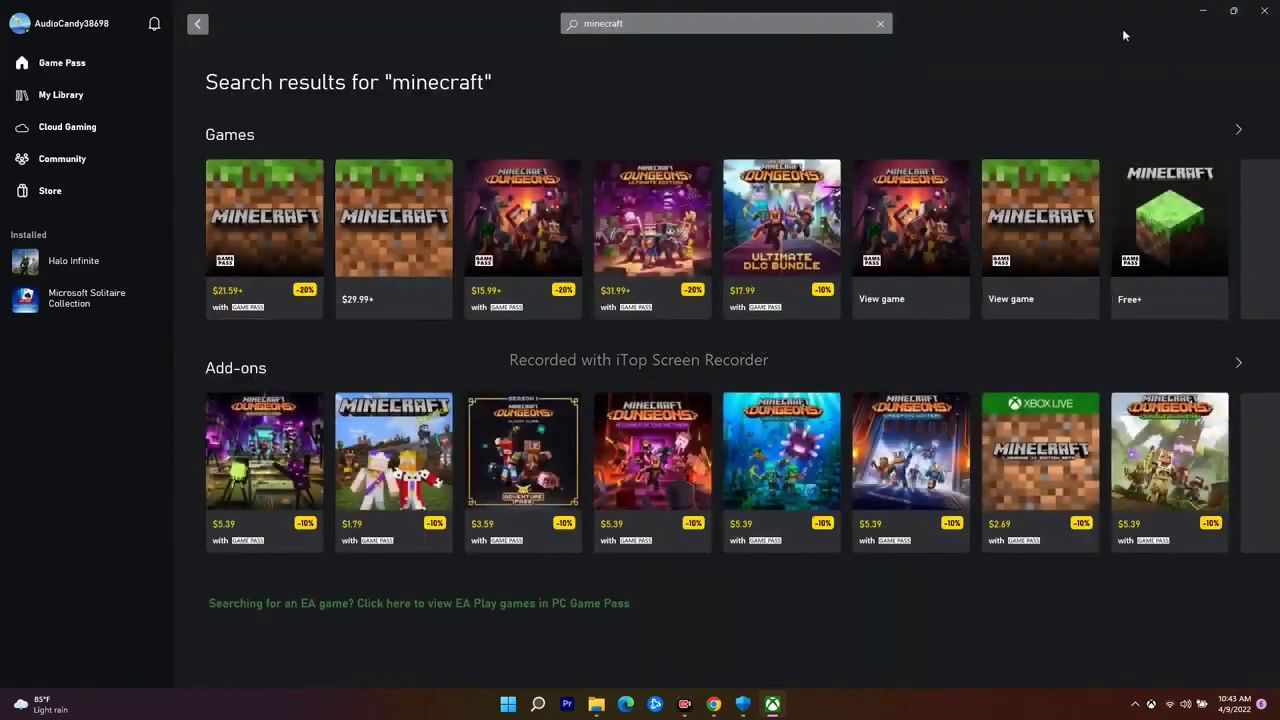
click(1204, 11)
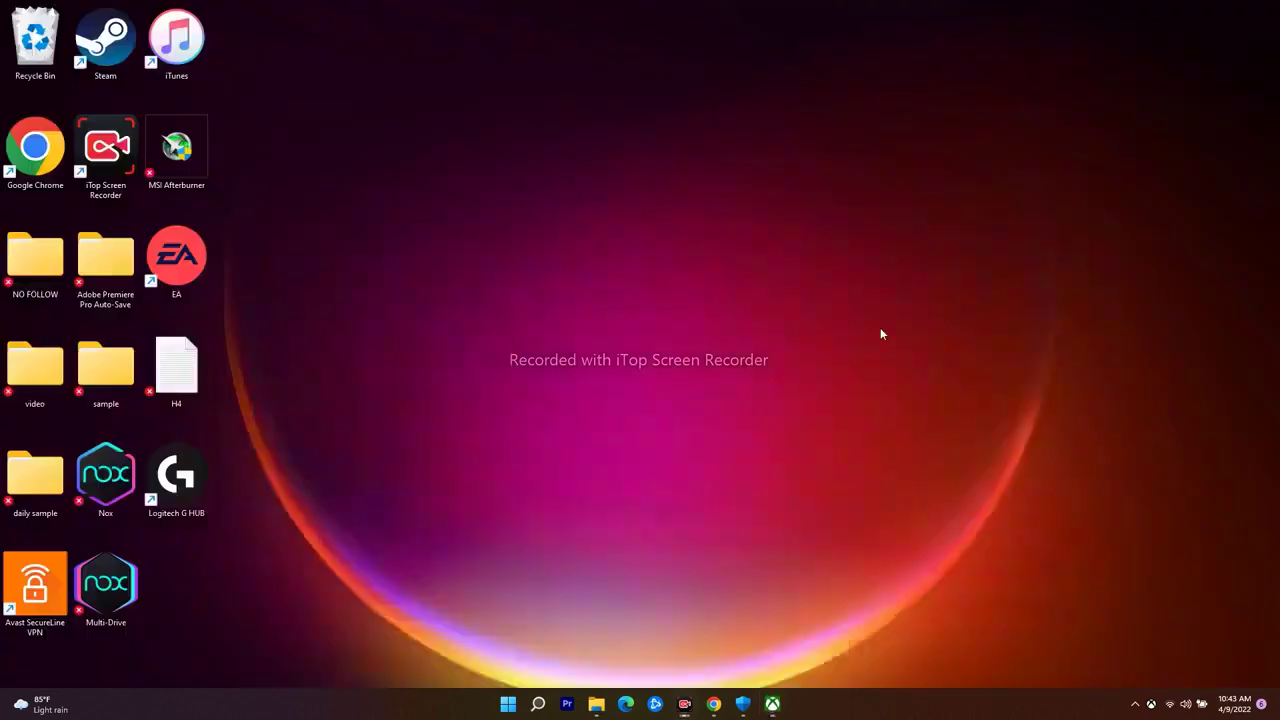
Step: Switch to the Chrome window with the fix steps and open the minecraft.net download link in a new tab
mouse_move(726, 692)
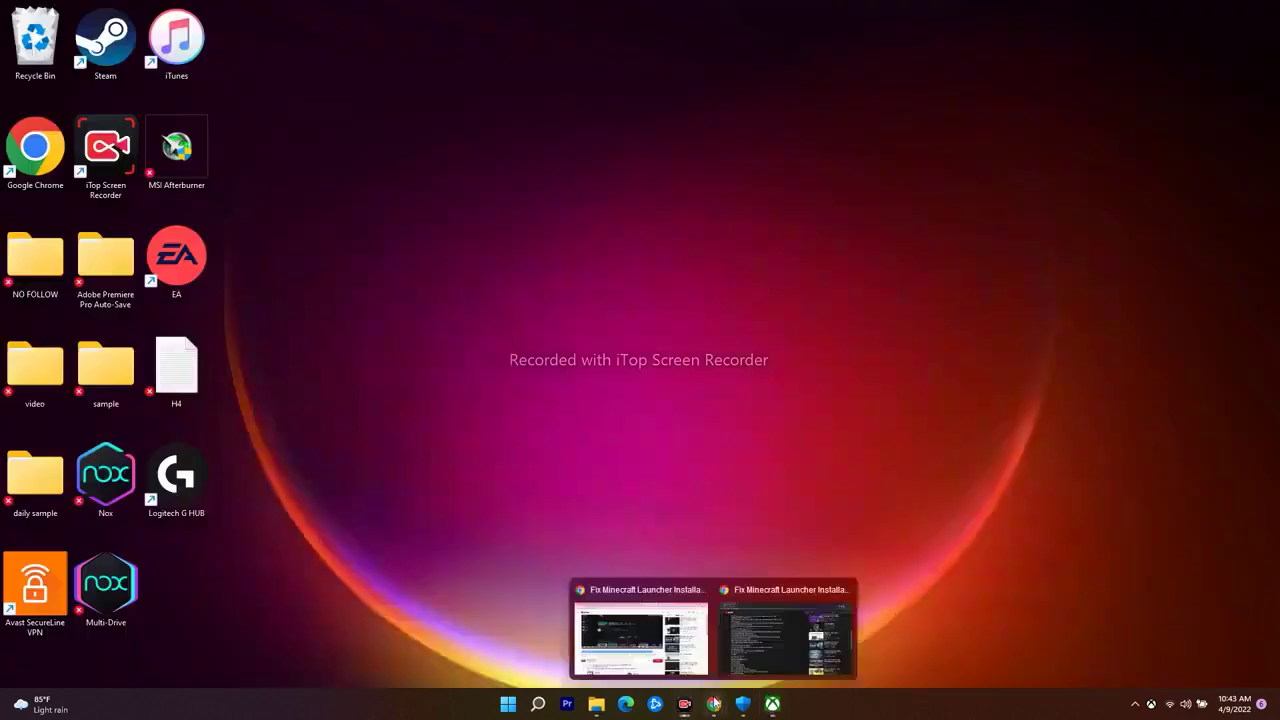
click(770, 647)
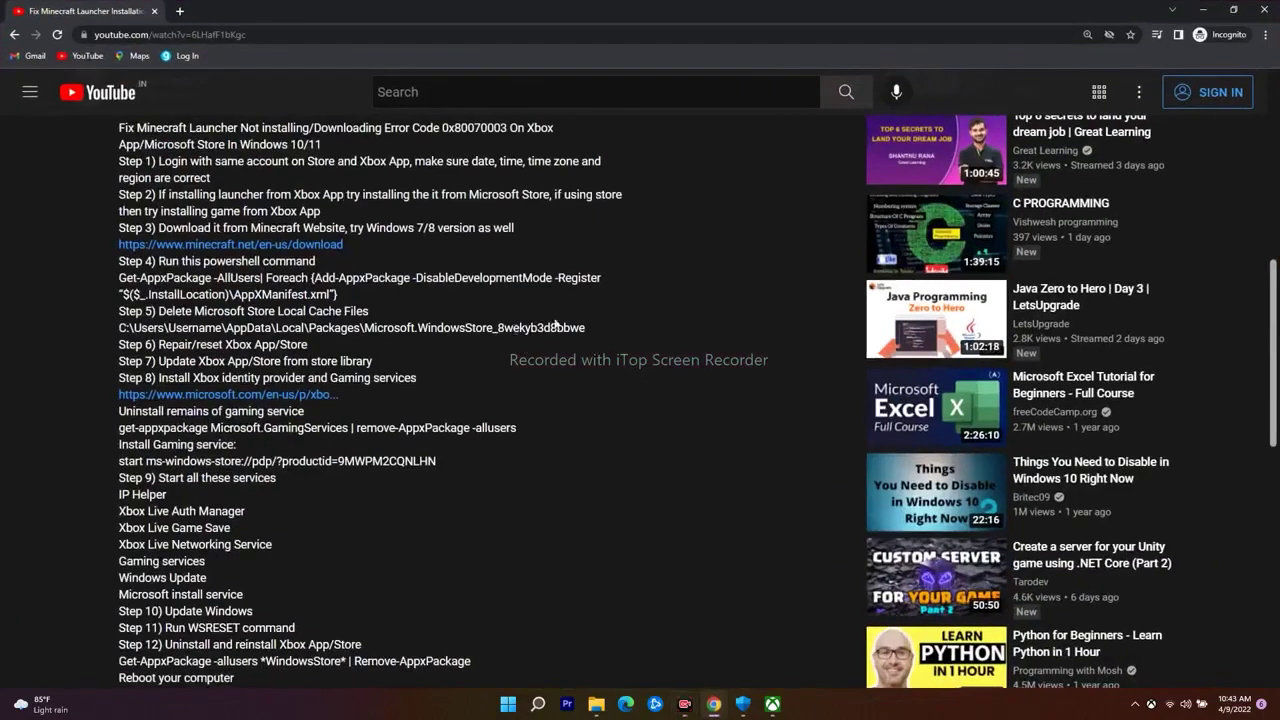
right_click(332, 254)
click(340, 259)
click(250, 11)
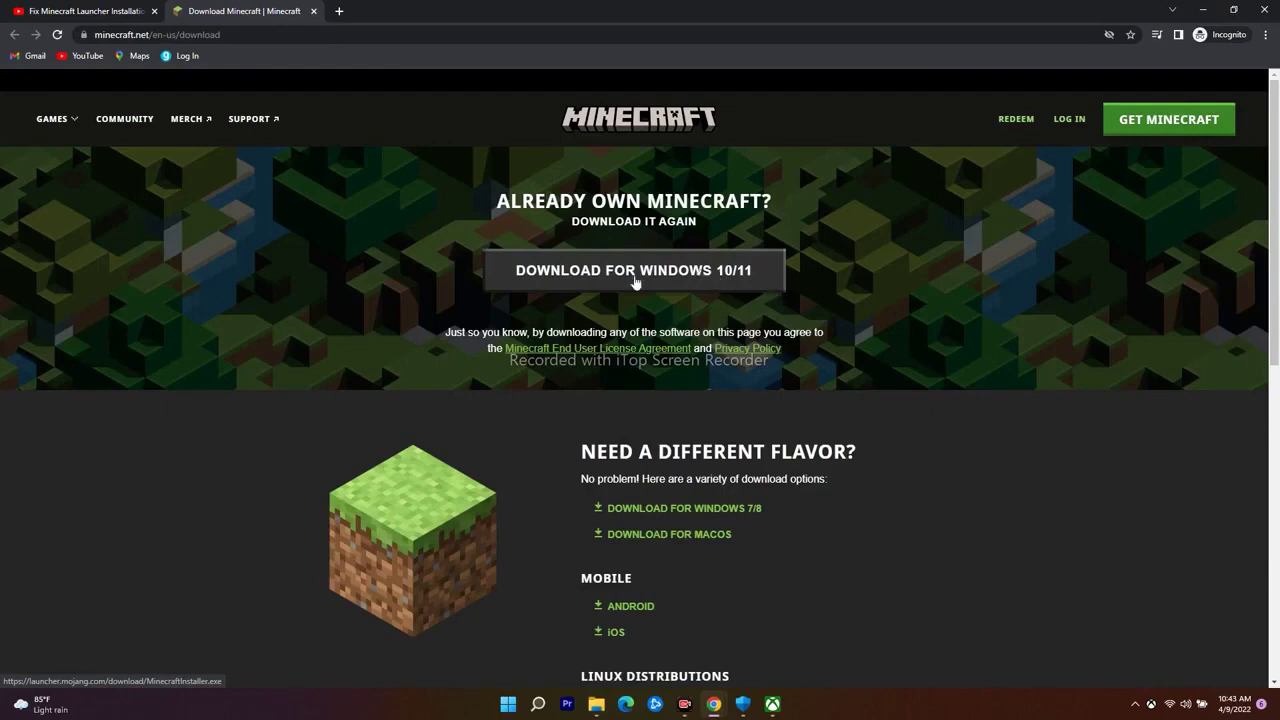
Step: Download the Minecraft installer for Windows 10/11, look through the other download options and open MinecraftInstaller.exe
click(716, 276)
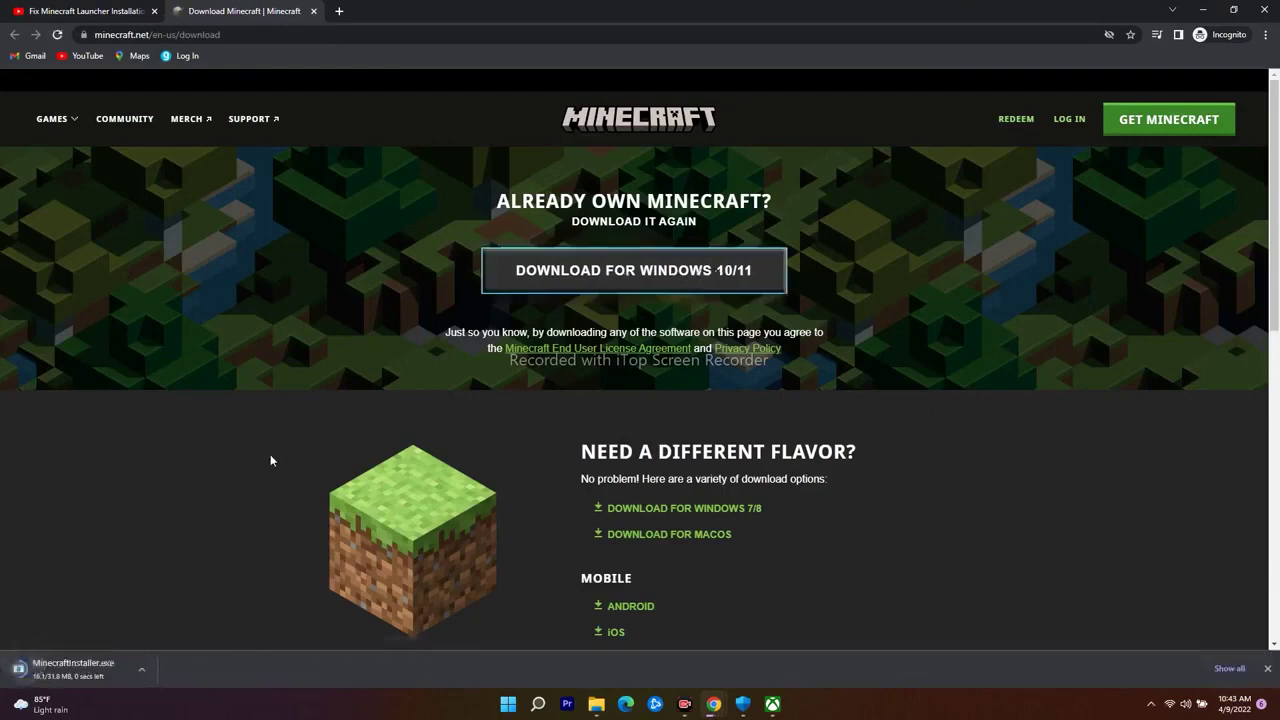
scroll(905, 421, down, 2)
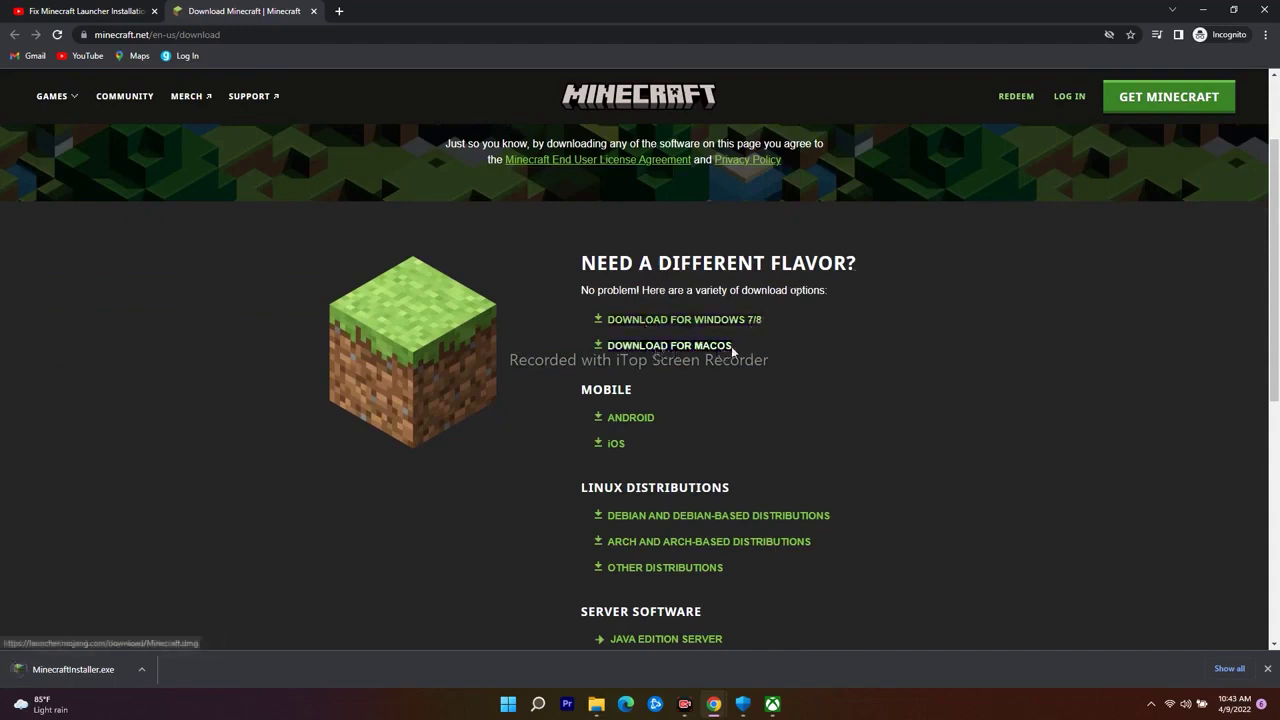
scroll(897, 372, down, 3)
click(143, 667)
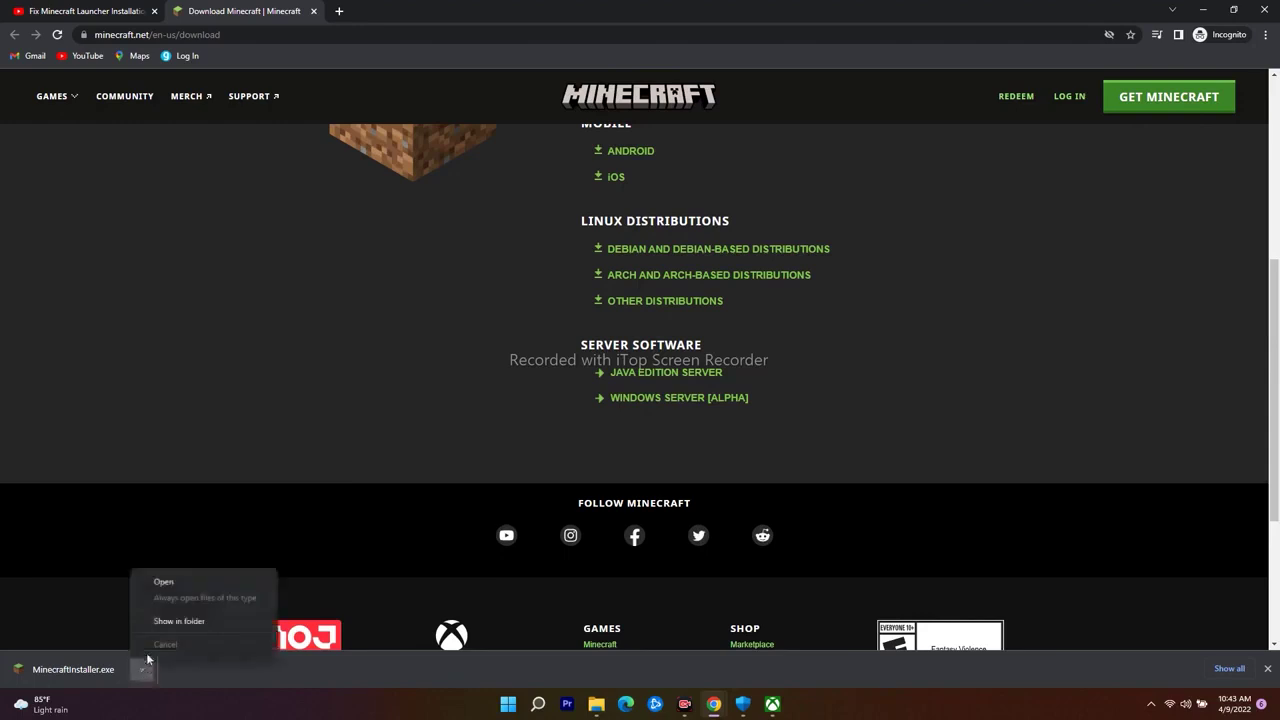
click(180, 584)
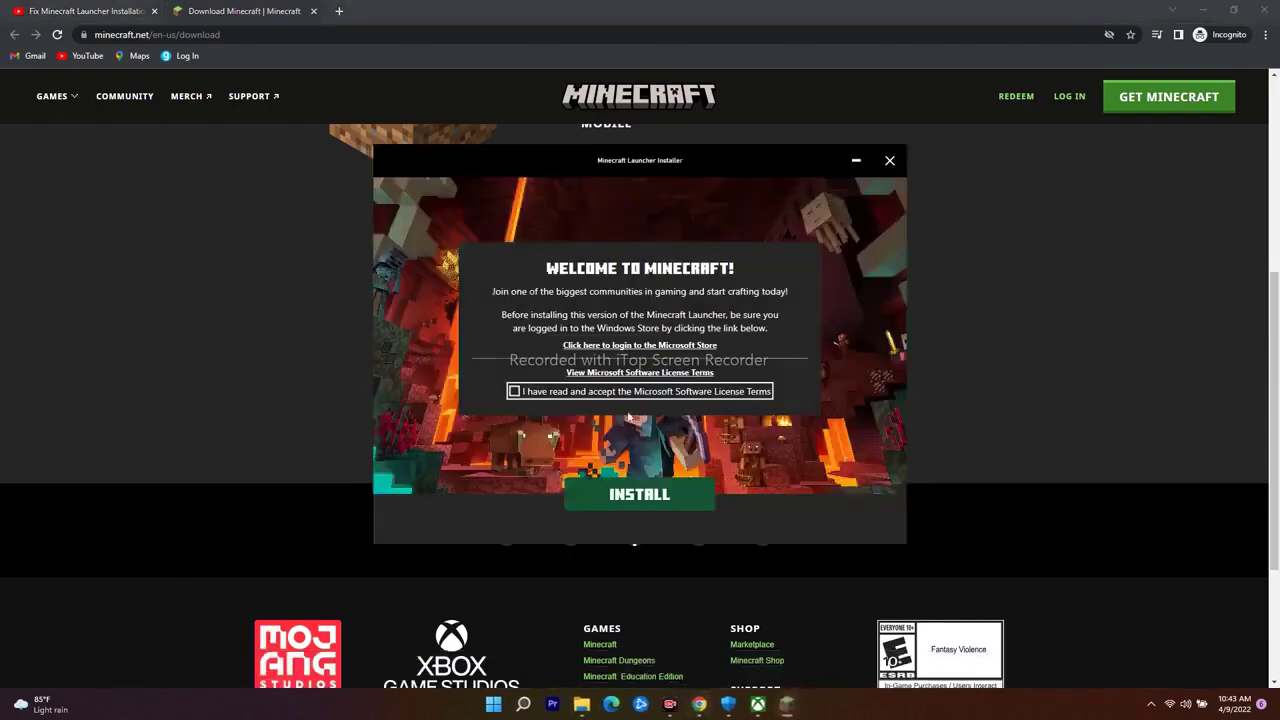
Step: Accept the Microsoft Software License Terms, start installing the Minecraft Launcher and minimize the installer
click(600, 392)
click(612, 494)
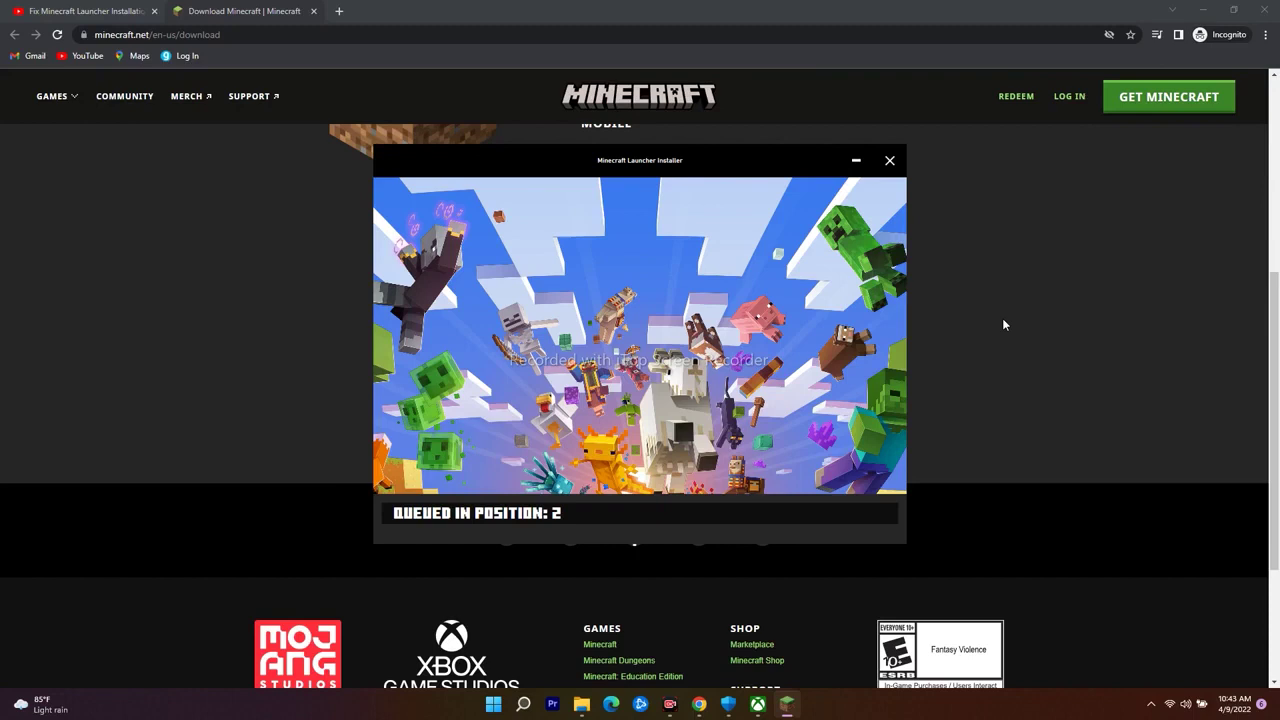
click(856, 160)
Step: Copy the Get-AppxPackage -AllUsers PowerShell command from Step 4 of the video description and minimize the browser
scroll(941, 358, up, 2)
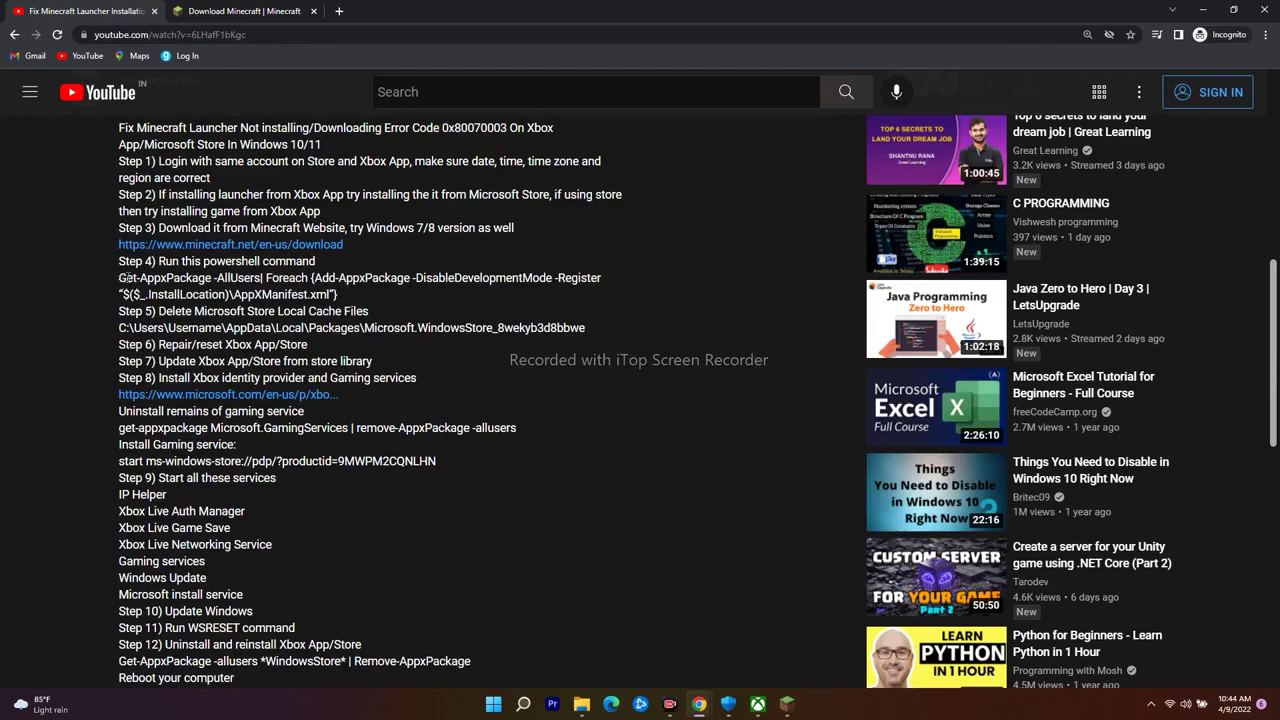
drag(124, 278, 350, 295)
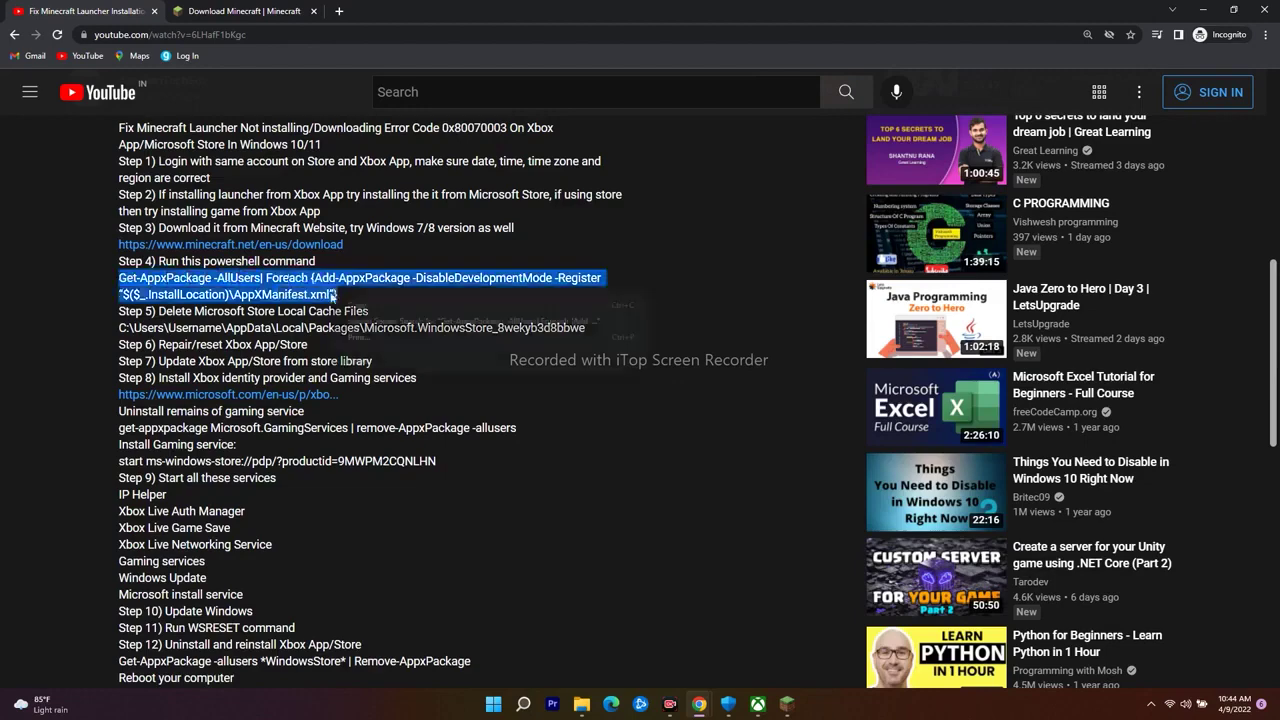
right_click(334, 292)
click(371, 314)
click(1202, 11)
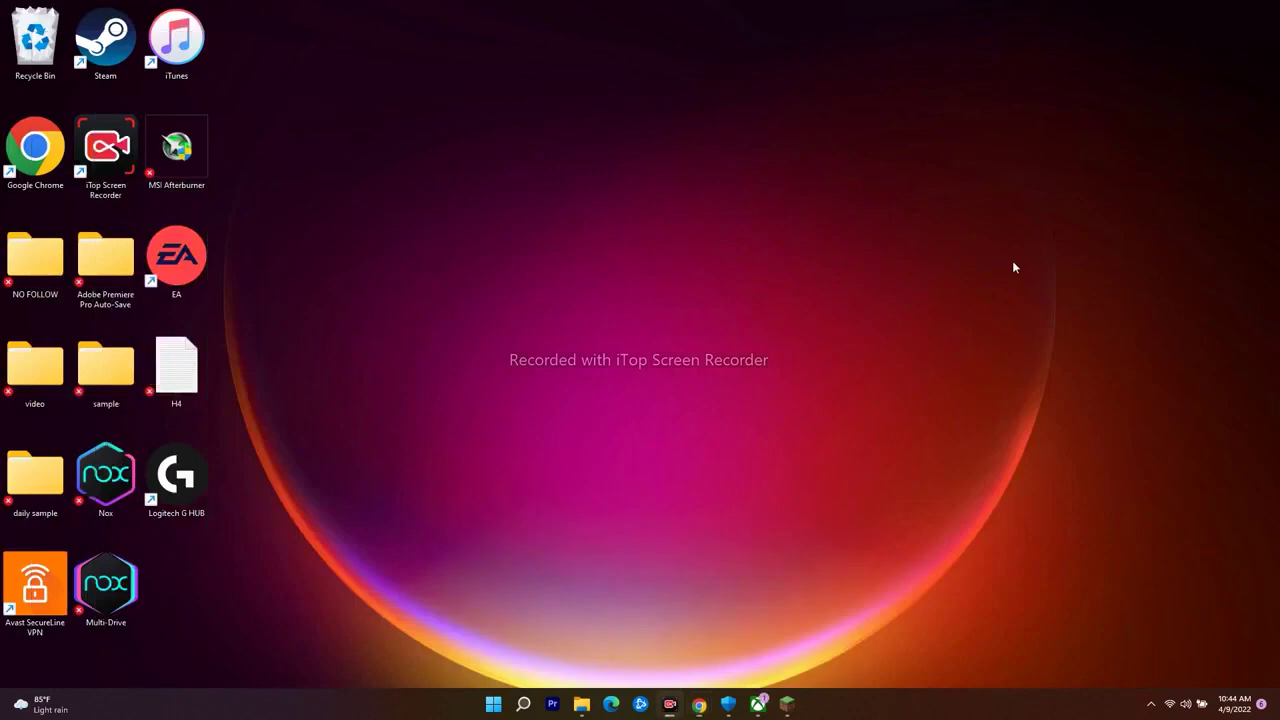
Step: Search Windows for "power", open Windows PowerShell as administrator and run the copied Get-AppxPackage command
click(522, 704)
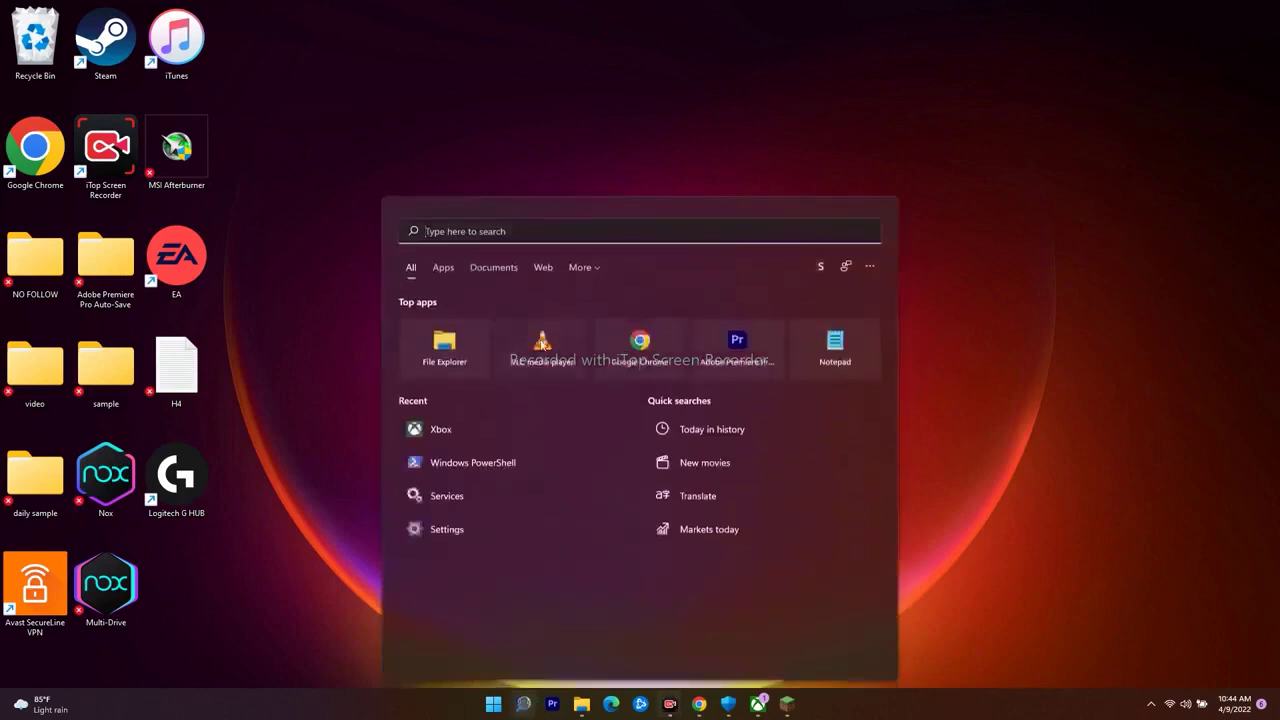
text(power)
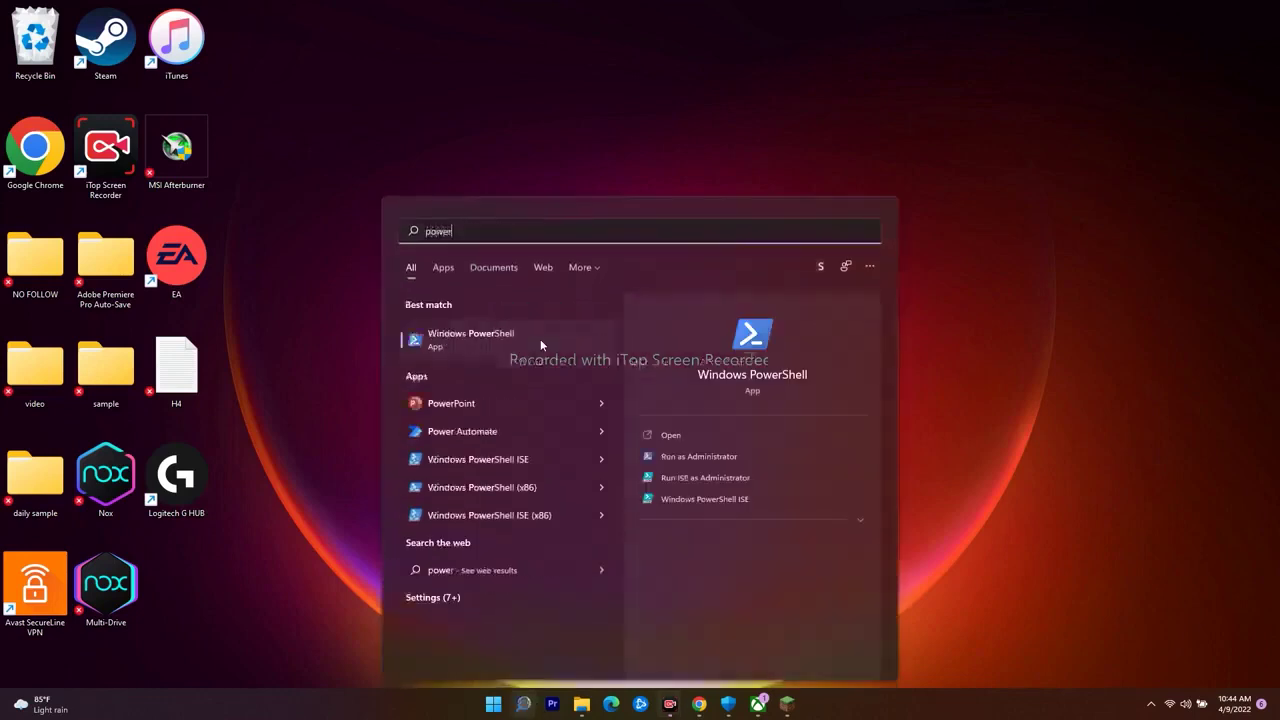
click(684, 460)
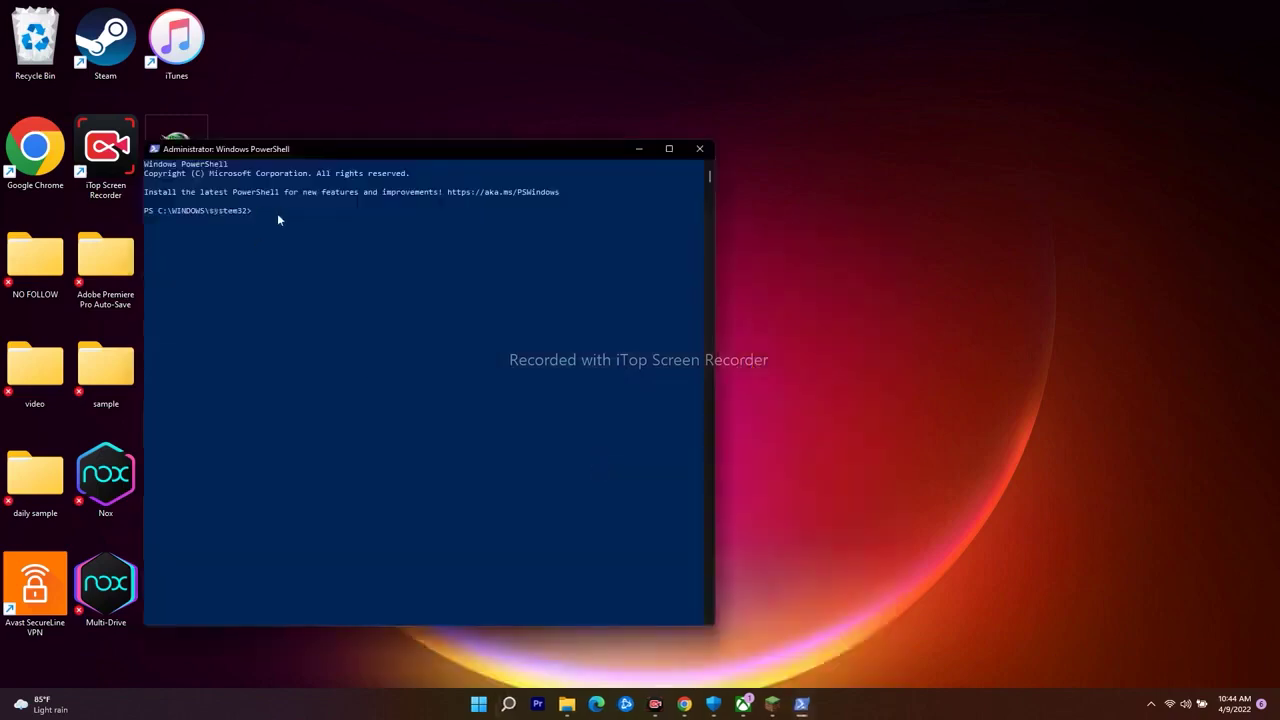
right_click(278, 219)
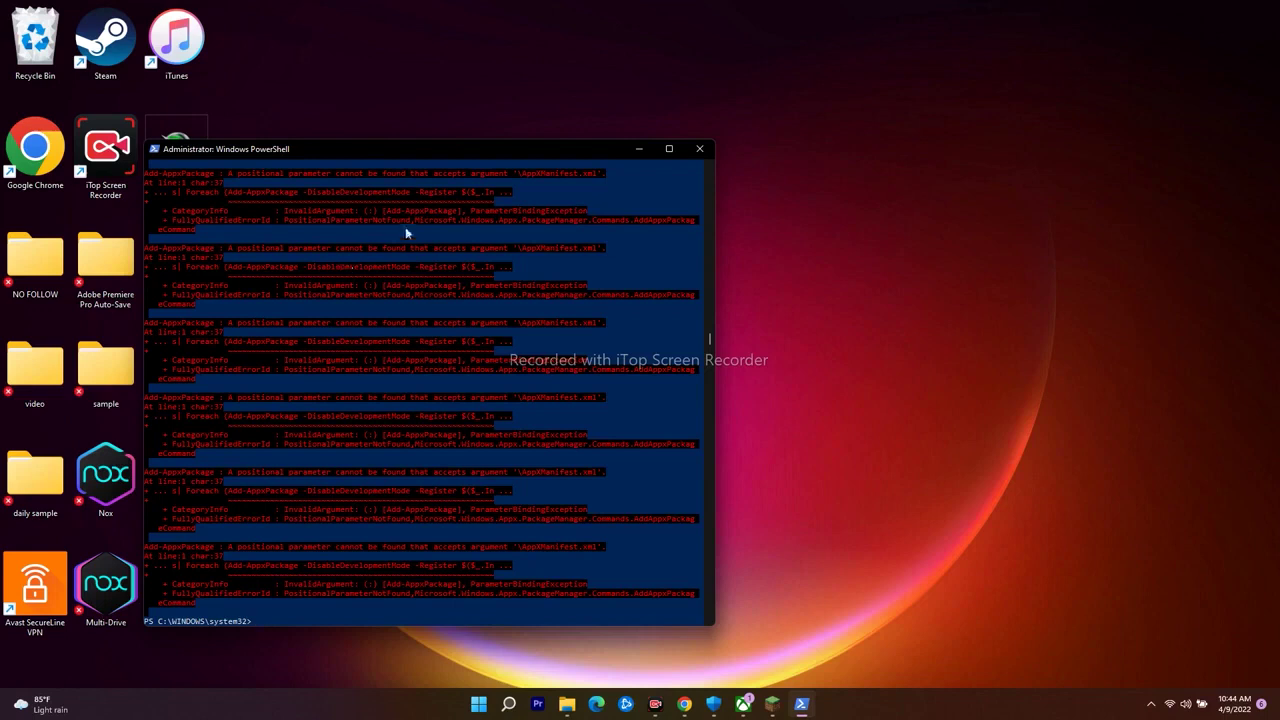
Step: Close PowerShell and open the Minecraft Launcher page in Microsoft Store from the Minecraft Launcher Installer
click(706, 151)
click(790, 707)
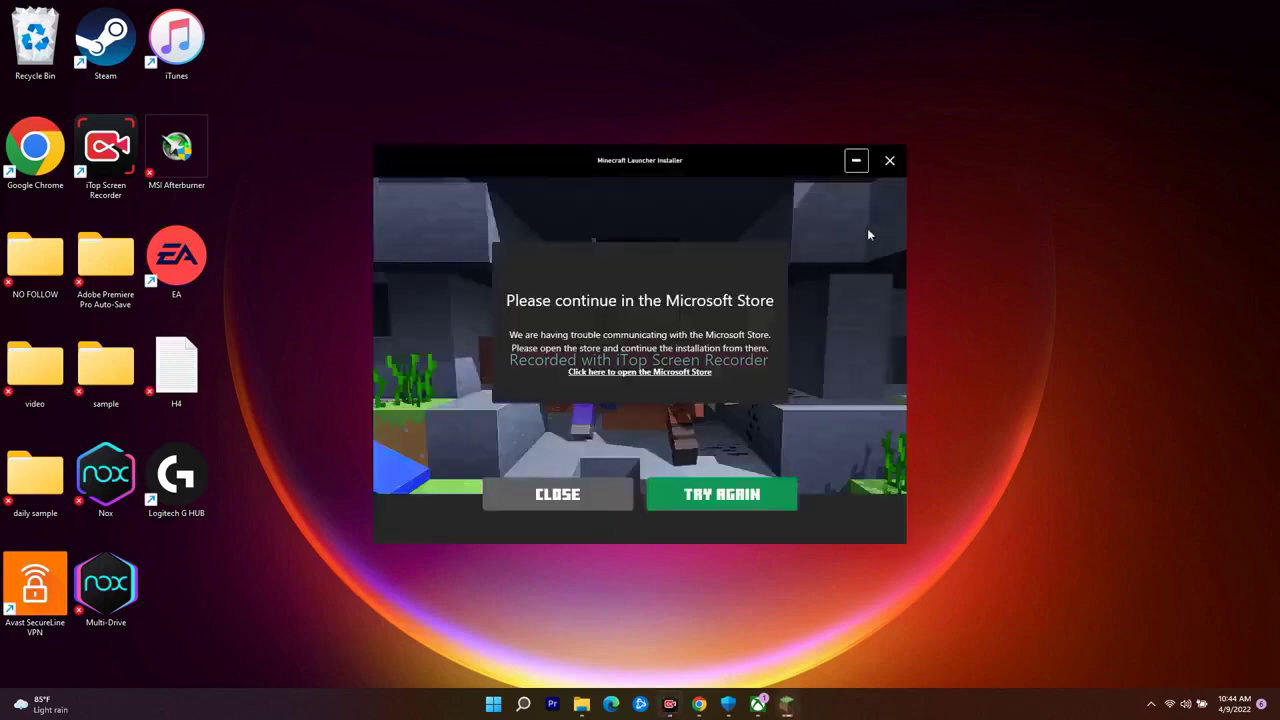
click(655, 372)
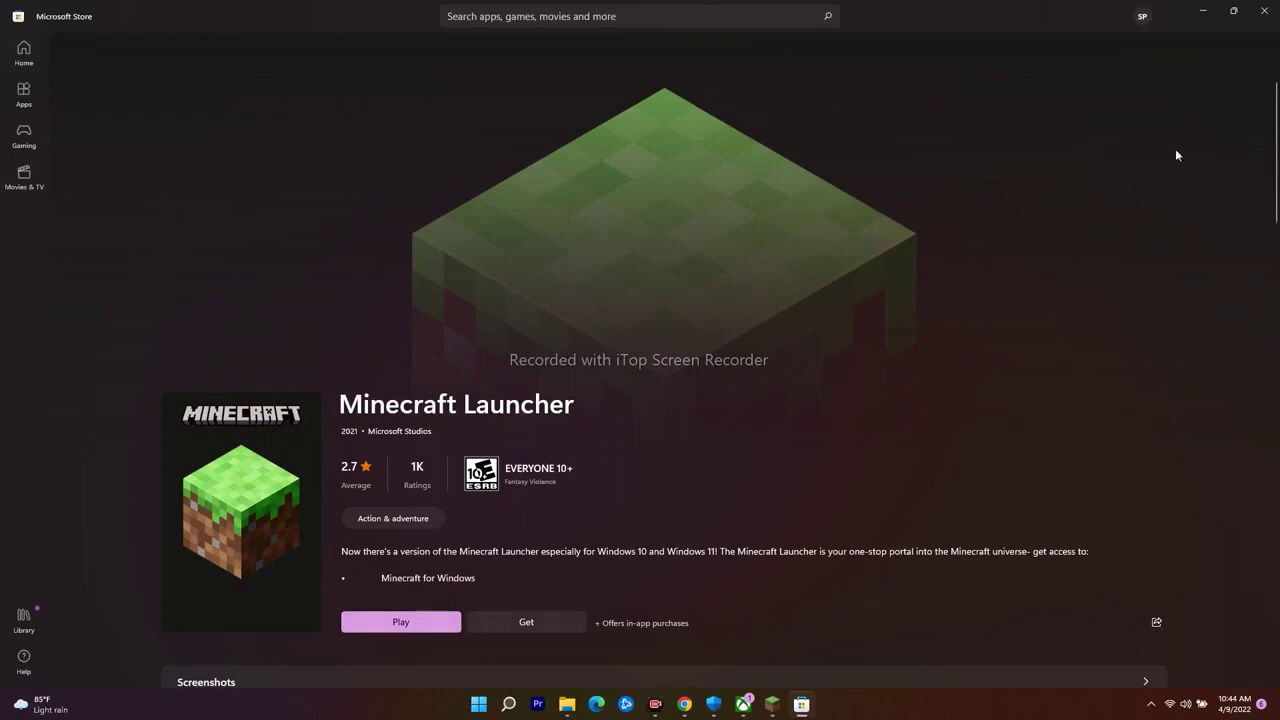
Step: Minimize Microsoft Store and close the Minecraft Launcher Installer
click(1205, 19)
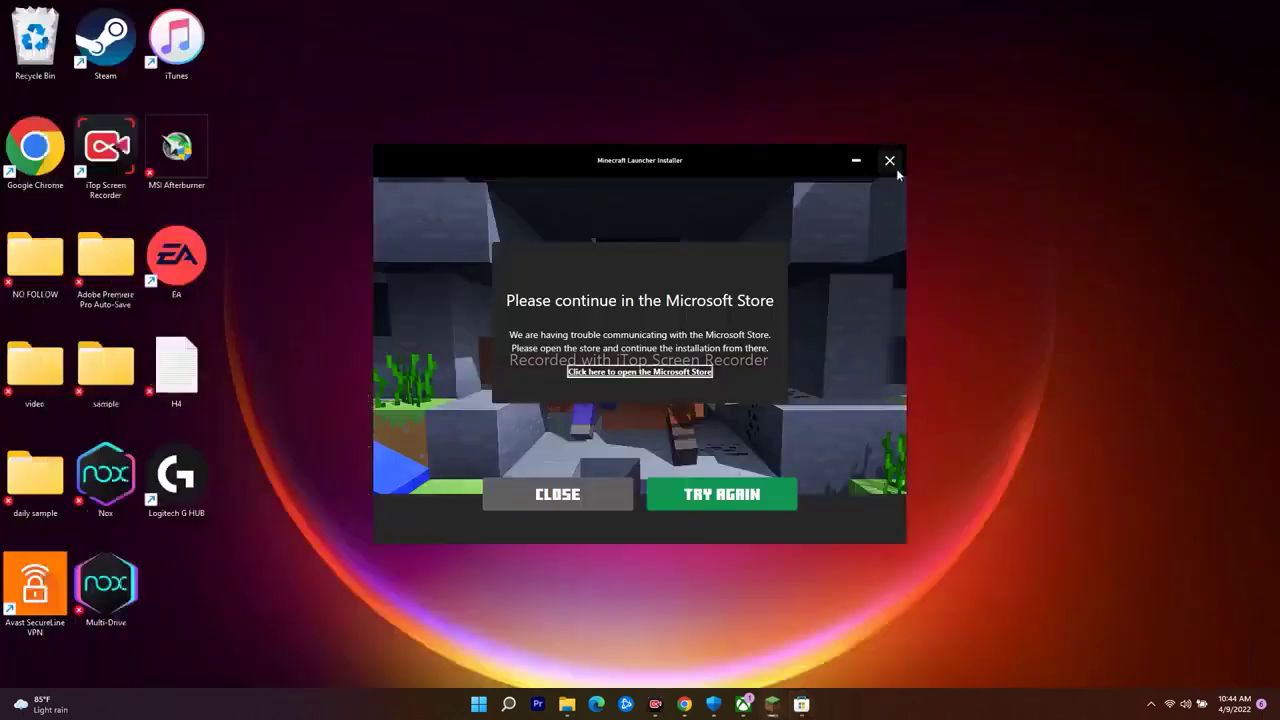
click(889, 160)
click(699, 375)
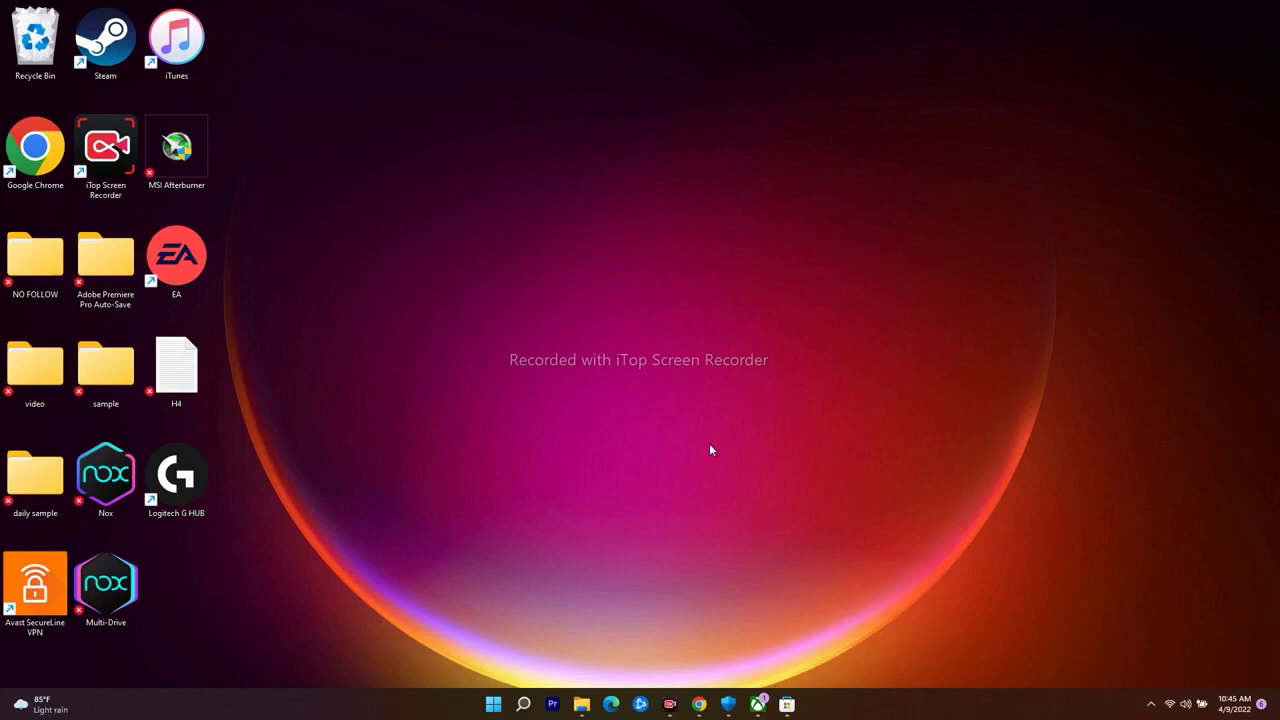
Step: Find Xbox among the recent apps in Windows search and open its app settings
click(523, 704)
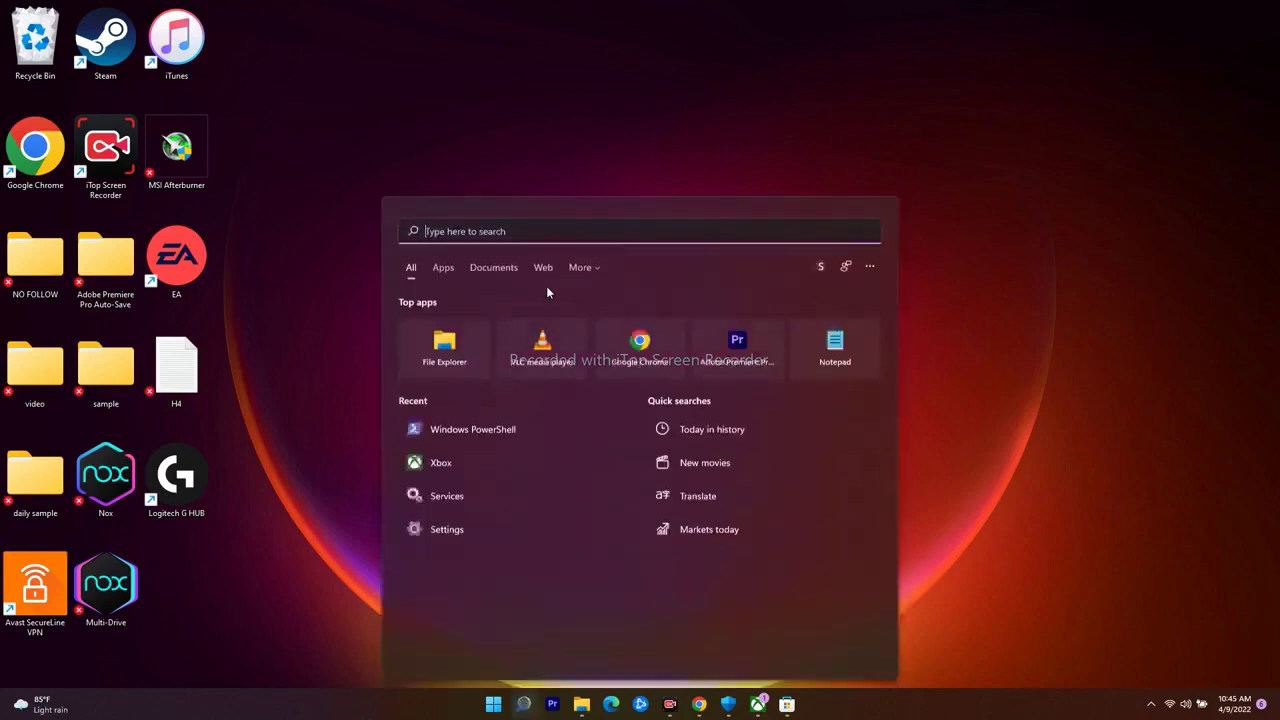
right_click(478, 466)
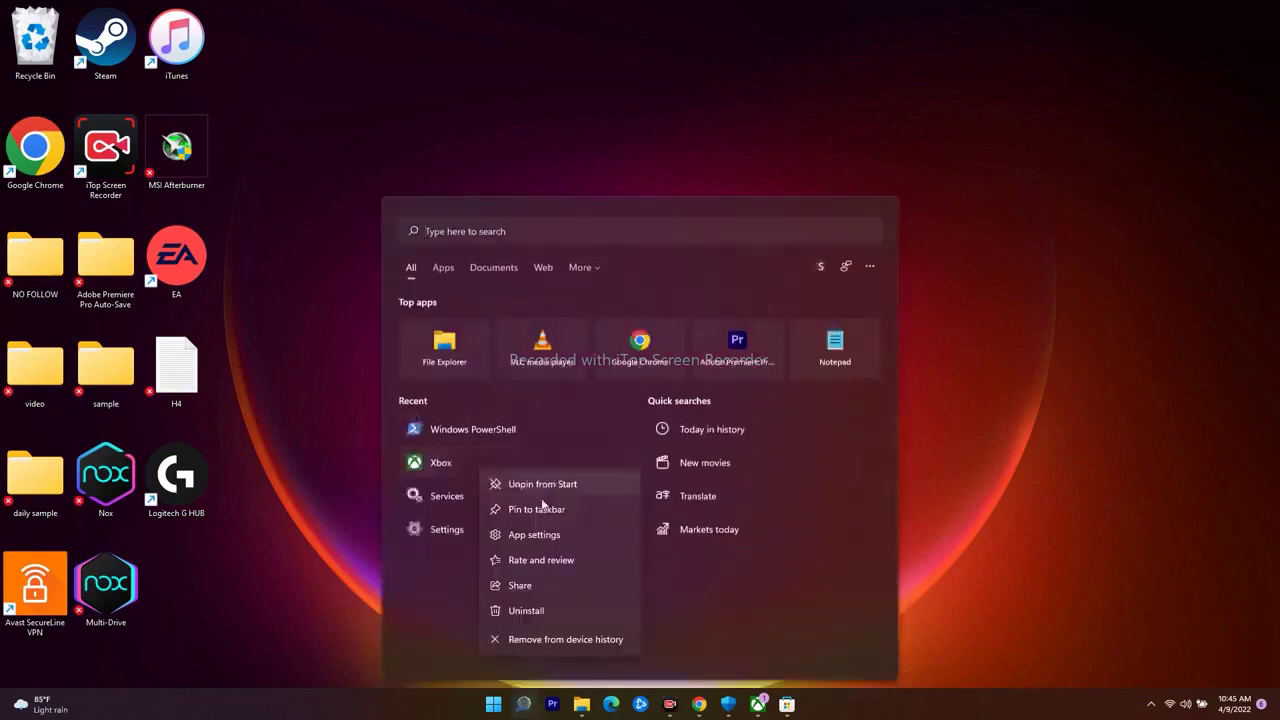
key(Escape)
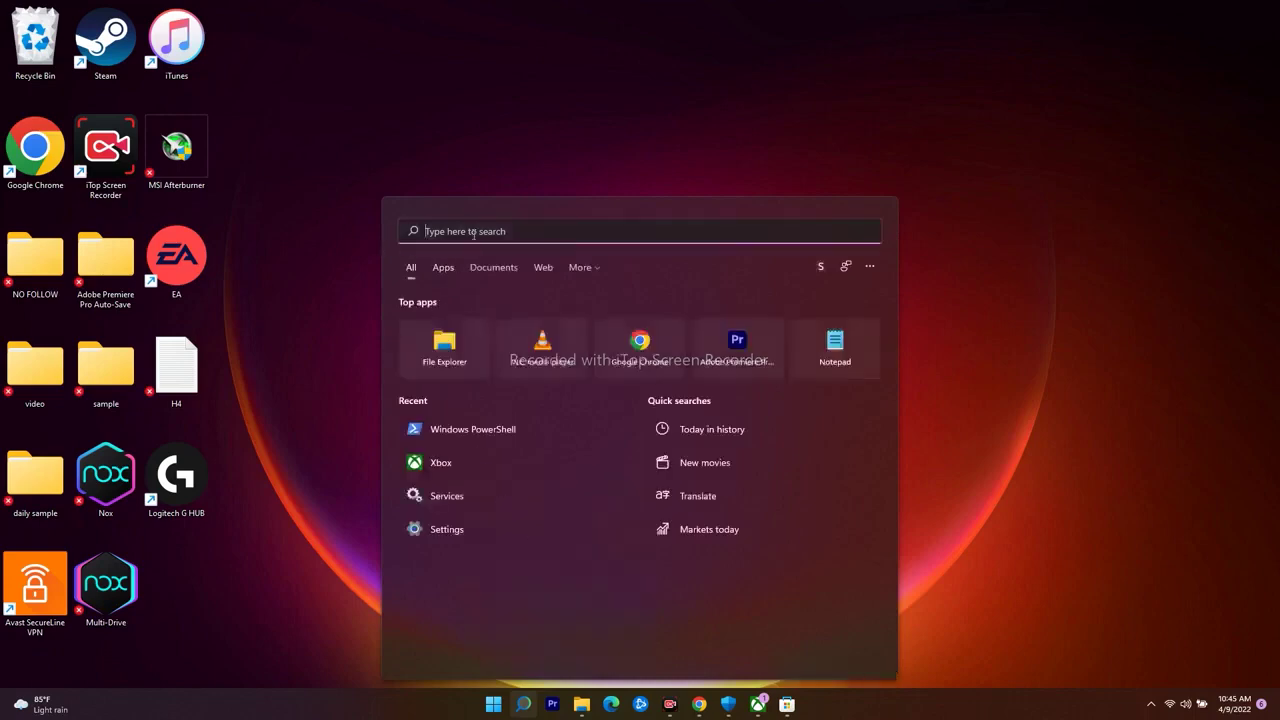
right_click(492, 465)
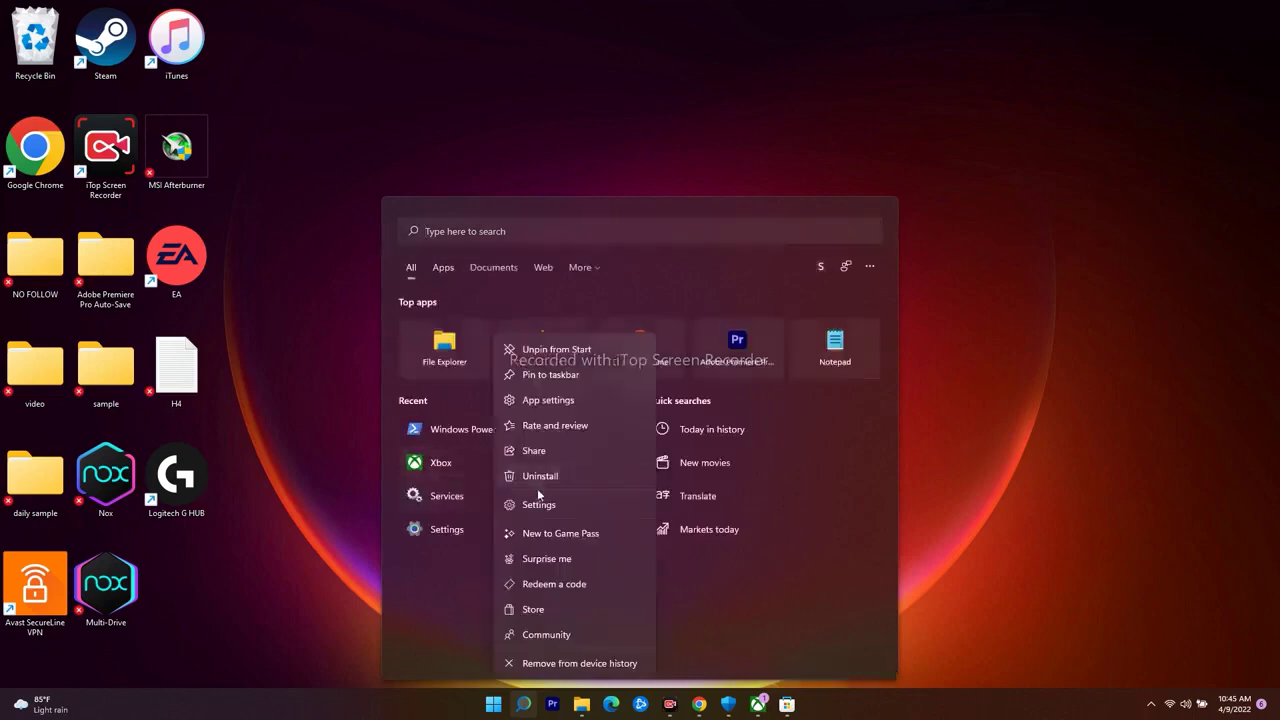
click(570, 399)
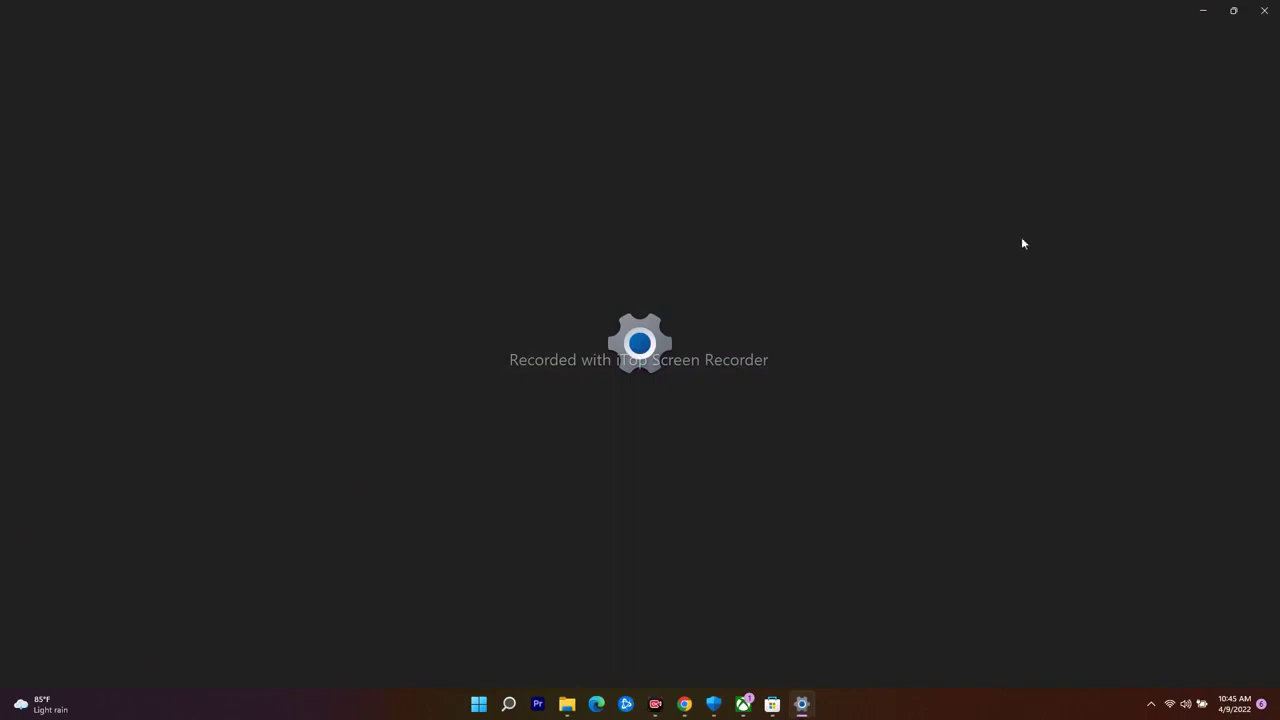
Step: Repair the Xbox app, reset it and confirm deleting its data
scroll(478, 389, down, 5)
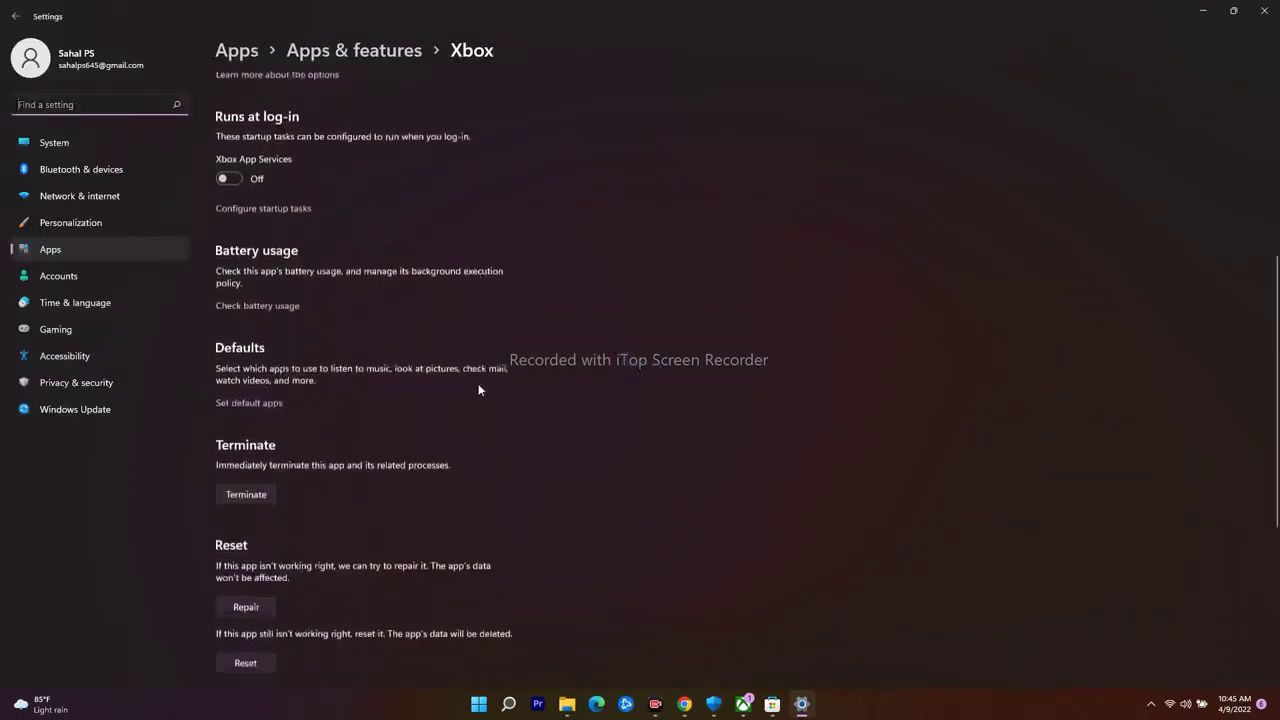
scroll(478, 389, down, 3)
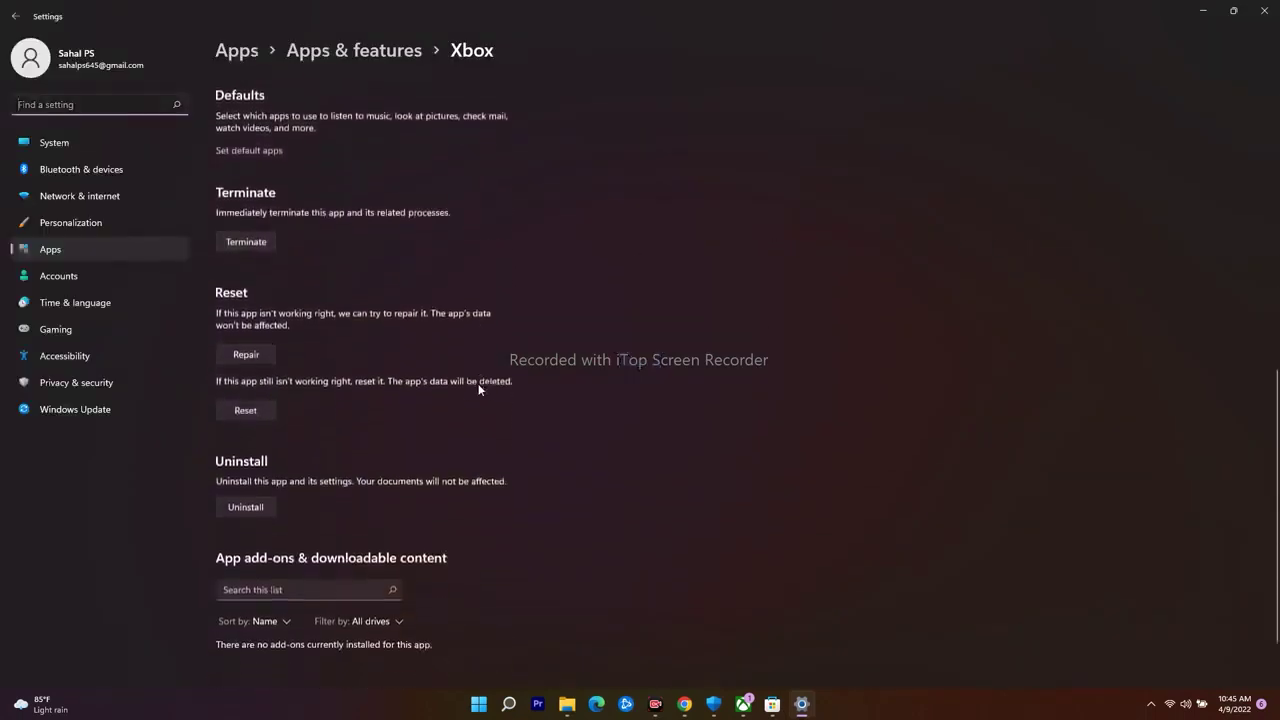
click(246, 352)
click(250, 427)
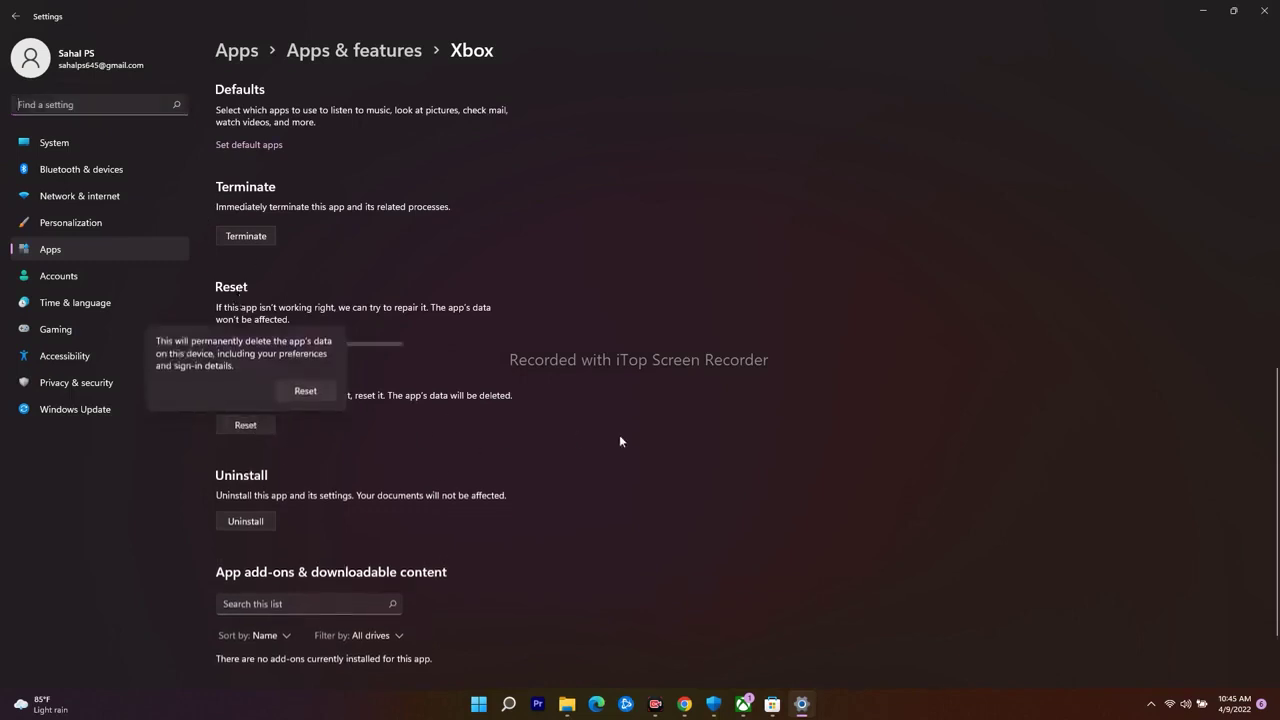
click(306, 398)
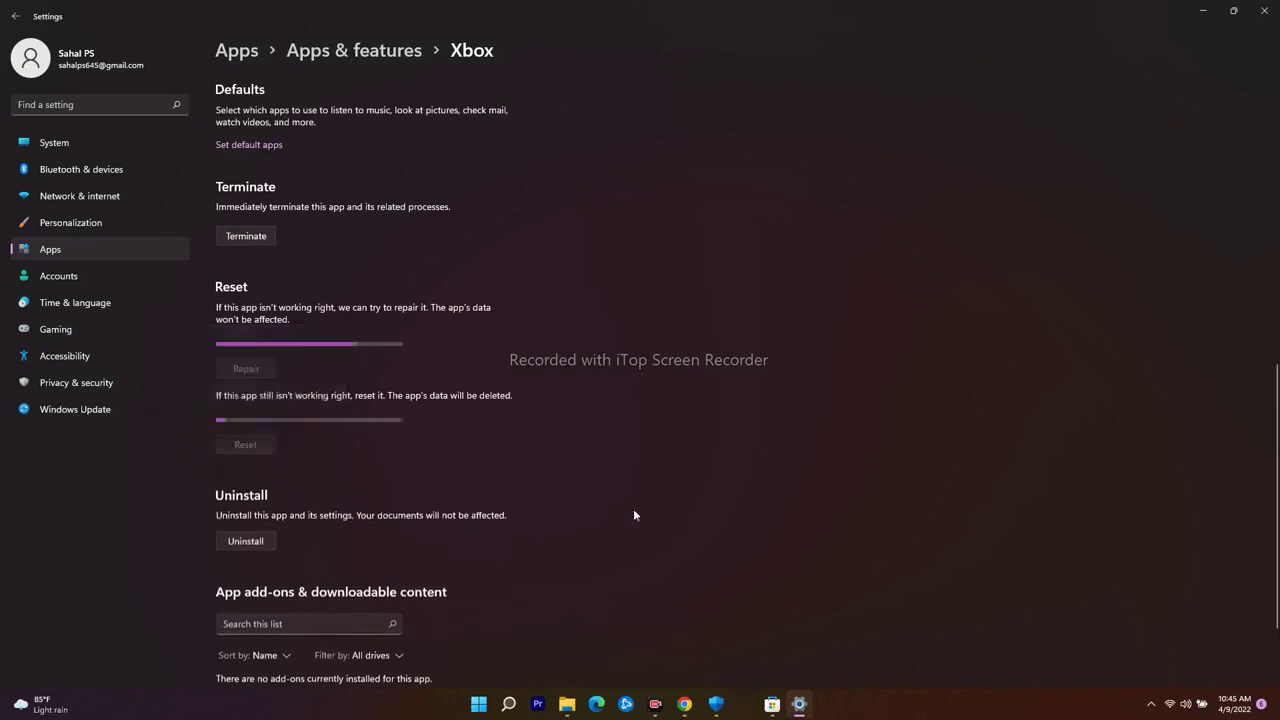
Step: Go to Apps & features in Settings and search the app list for "Microsoft store"
scroll(753, 396, up, 3)
scroll(753, 396, up, 3)
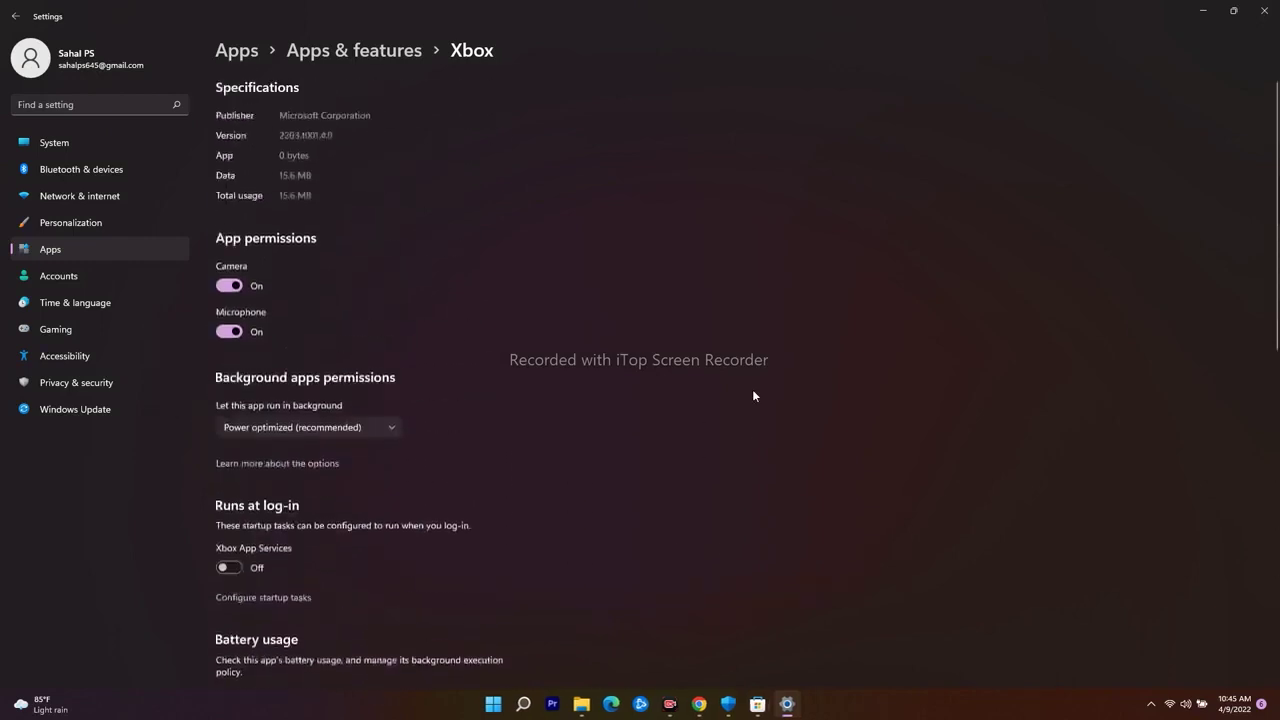
click(62, 249)
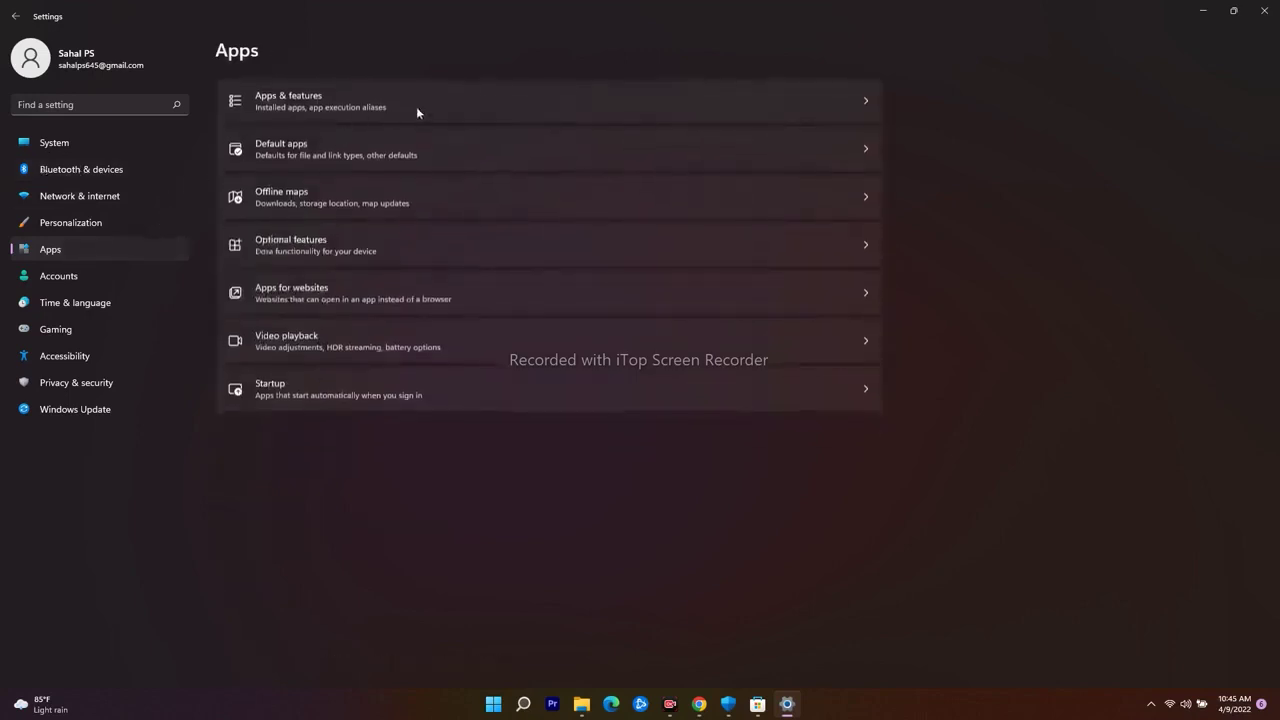
click(866, 102)
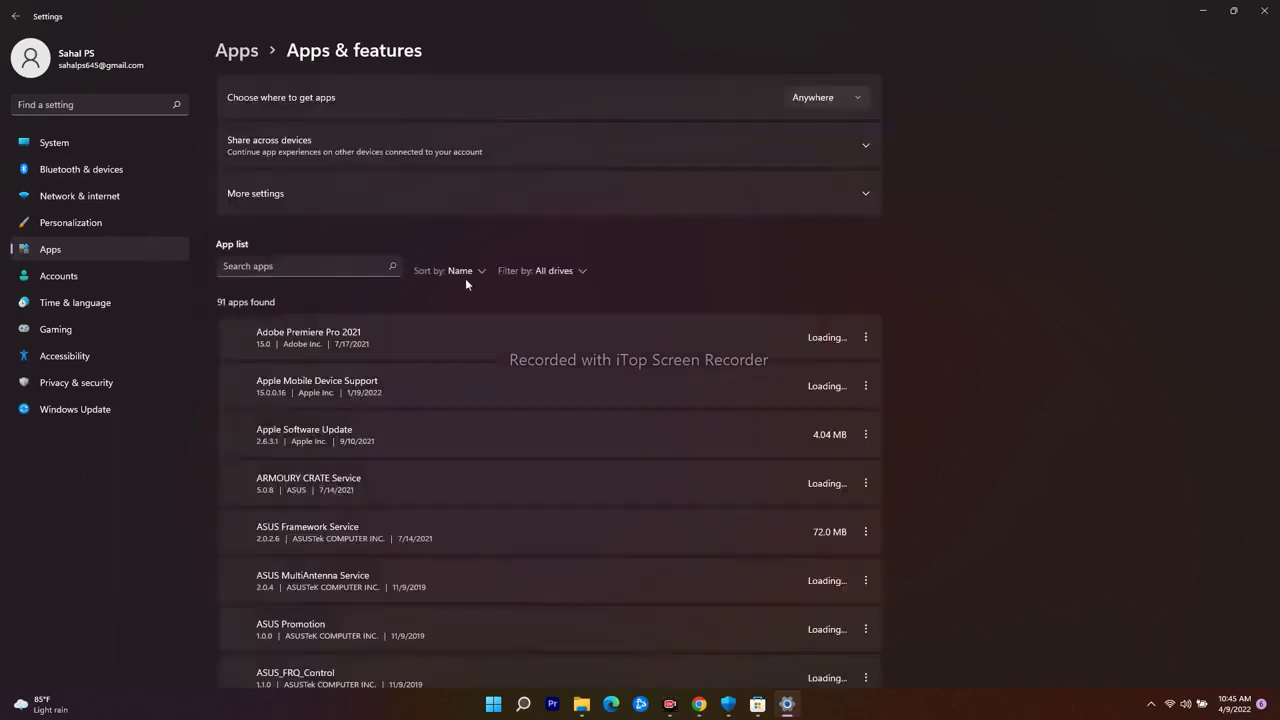
click(313, 266)
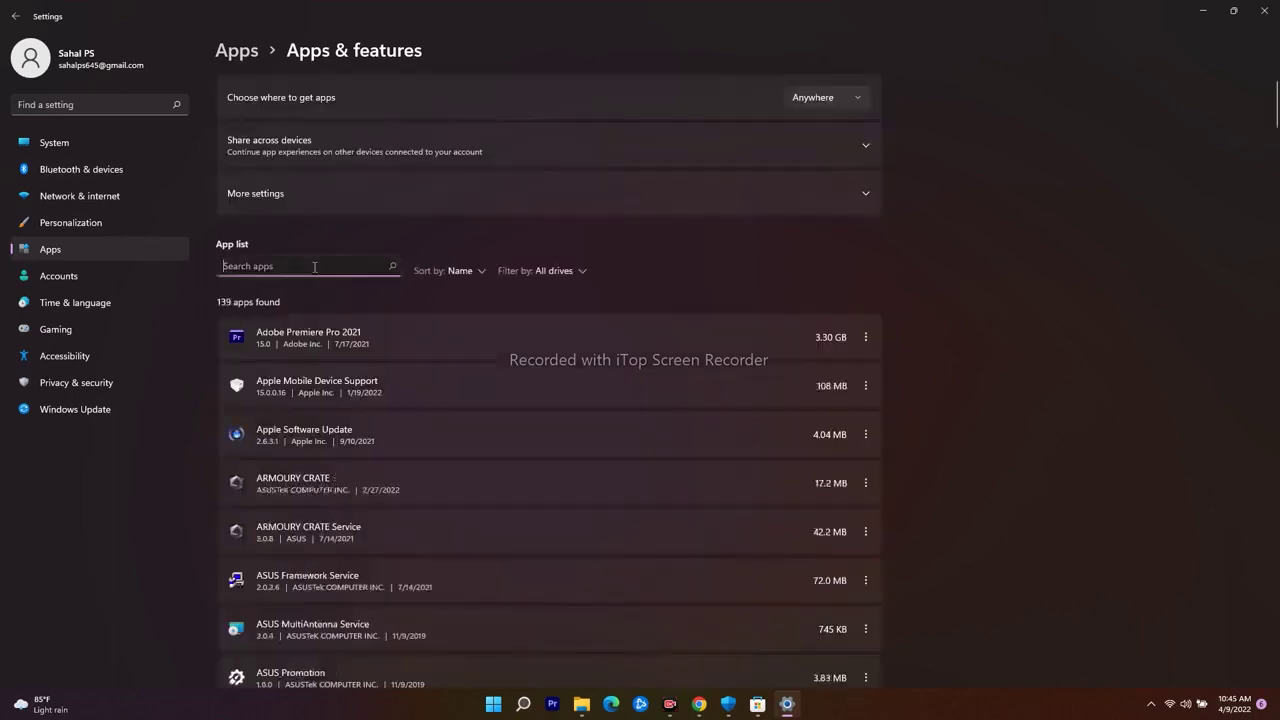
text(micro)
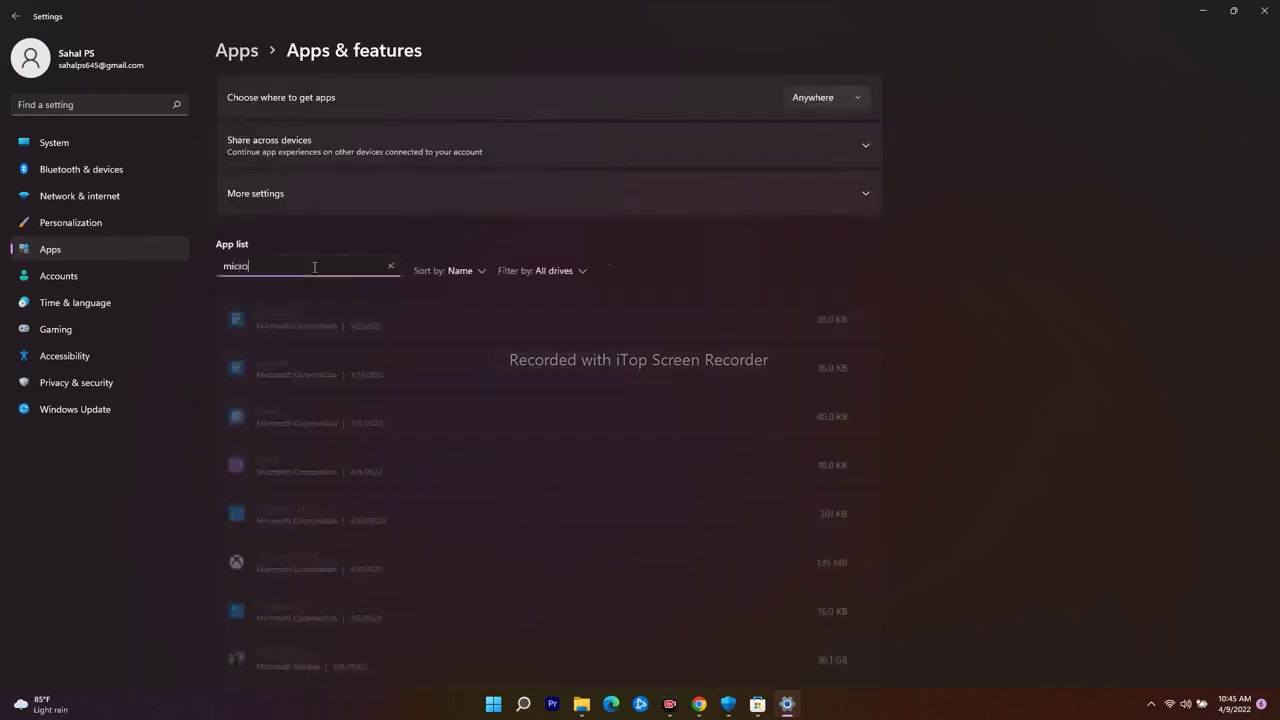
text(soft)
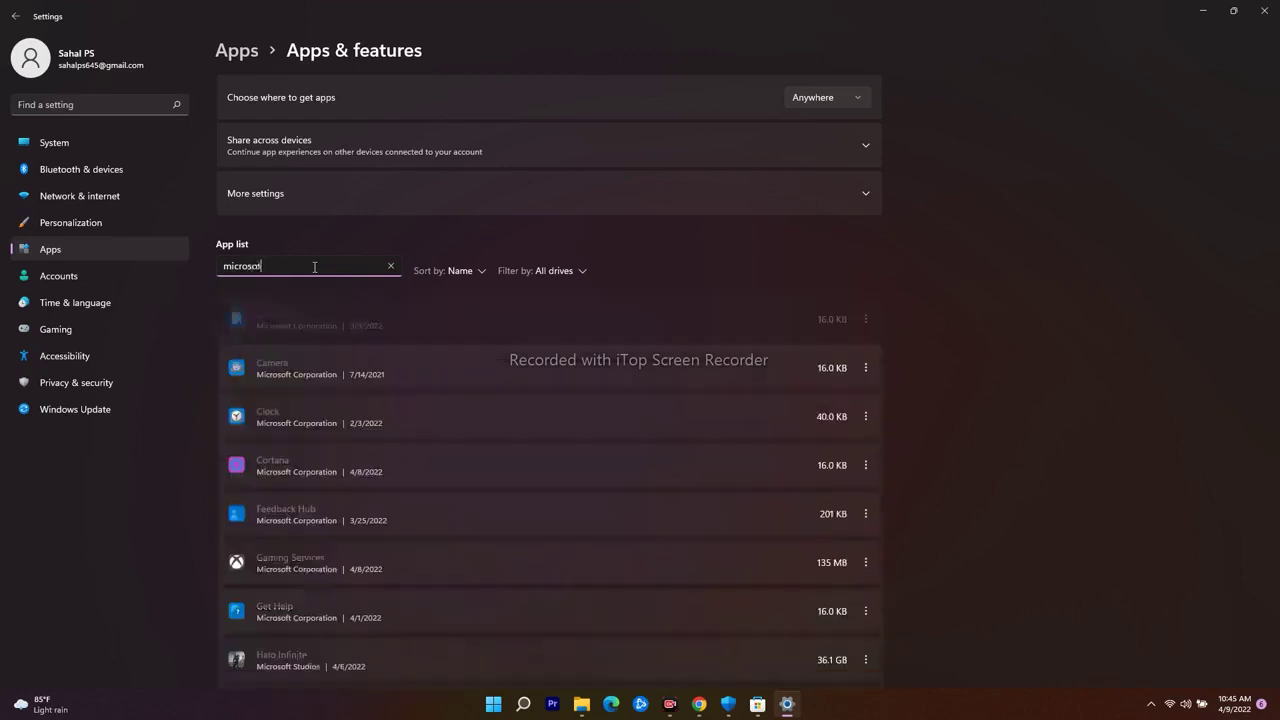
text( store)
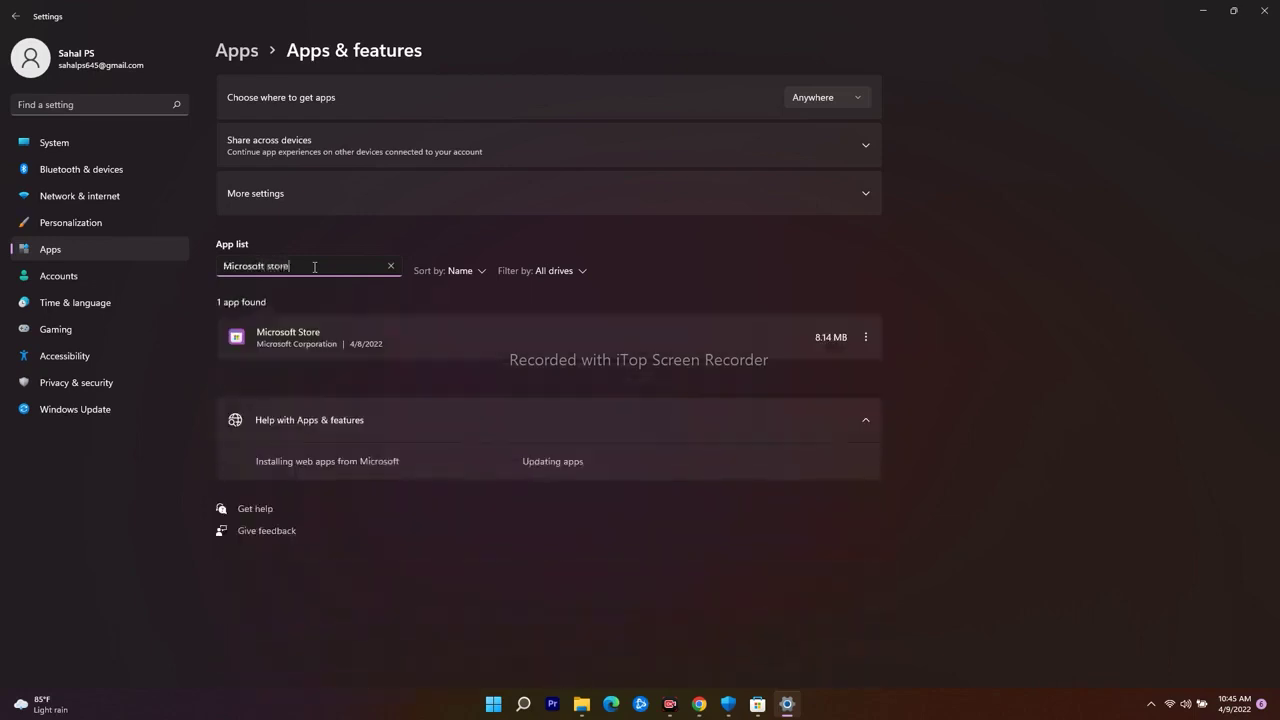
Step: Repair and reset Microsoft Store from its advanced options, confirming the data deletion, and close Settings
click(867, 338)
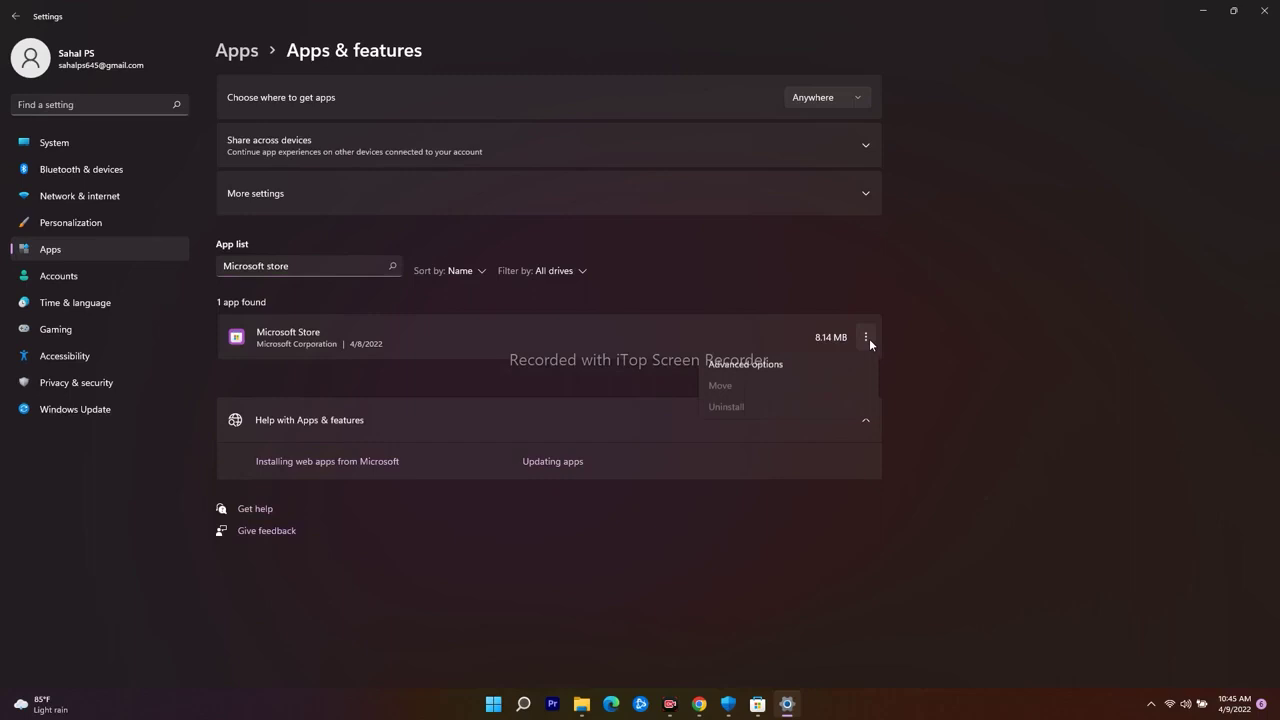
click(787, 364)
scroll(351, 378, down, 5)
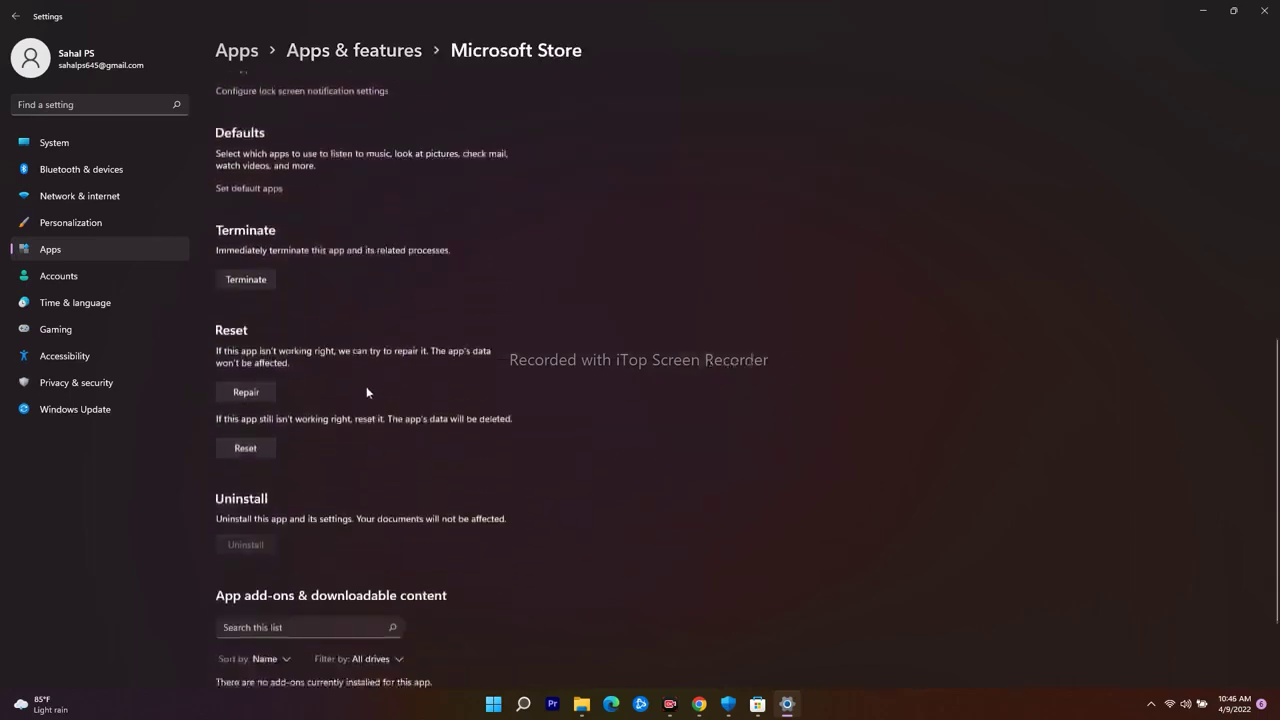
click(245, 391)
click(246, 468)
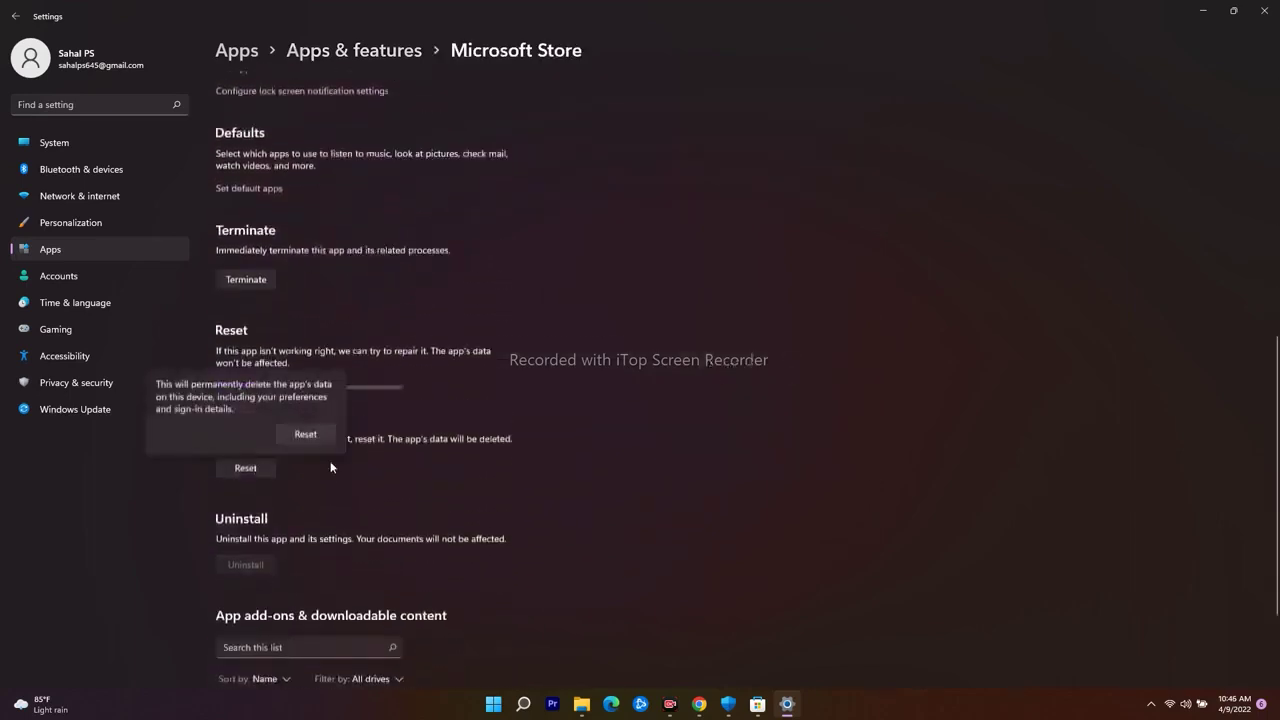
click(318, 436)
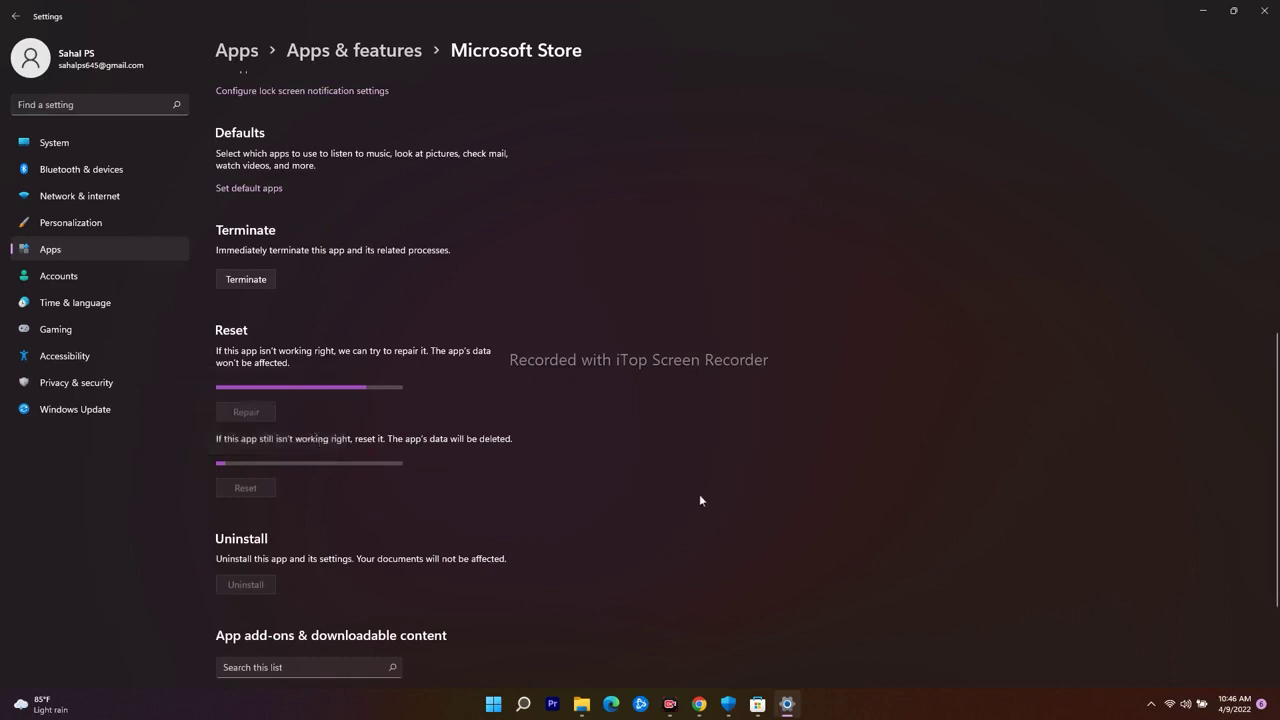
scroll(699, 494, up, 6)
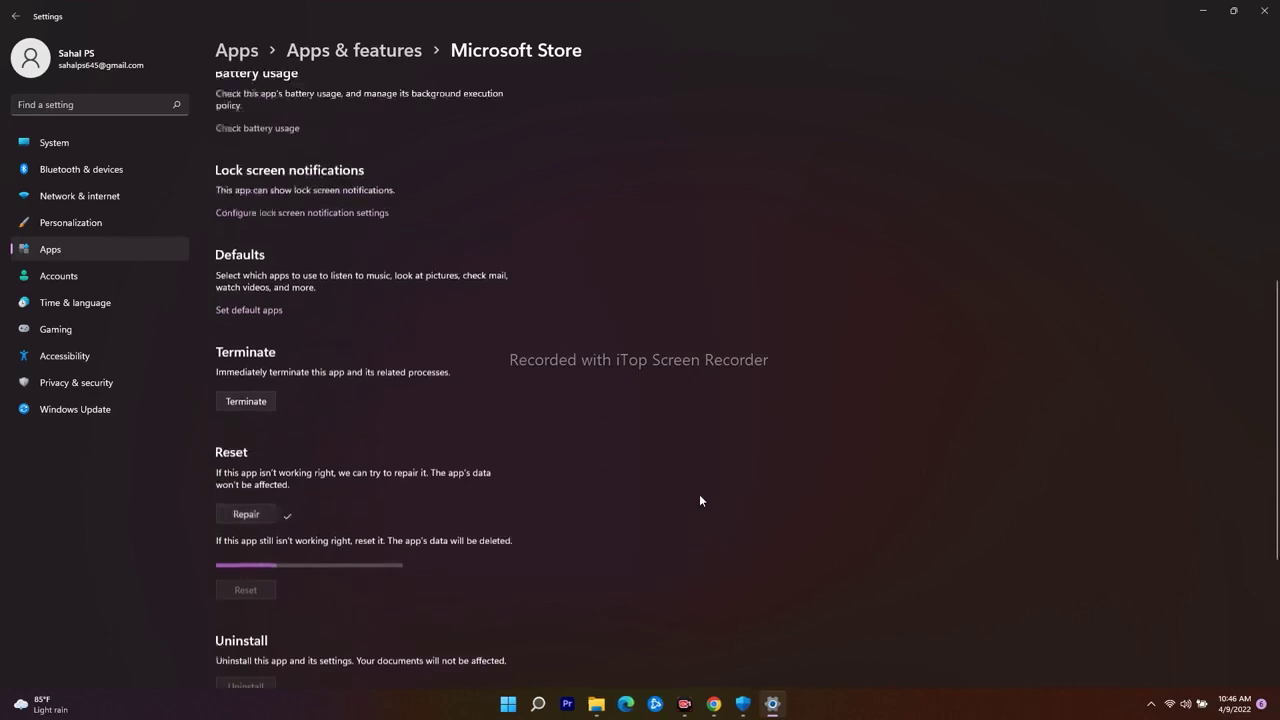
scroll(699, 494, down, 1)
scroll(699, 500, down, 5)
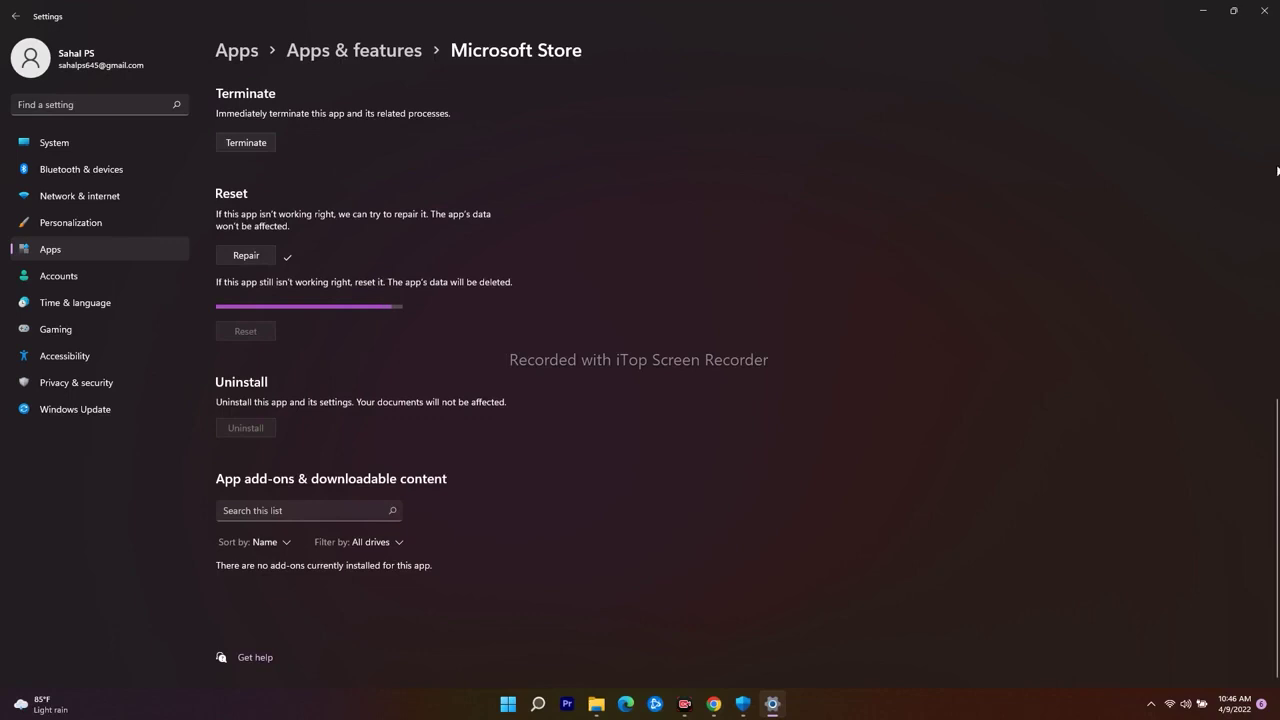
click(1265, 11)
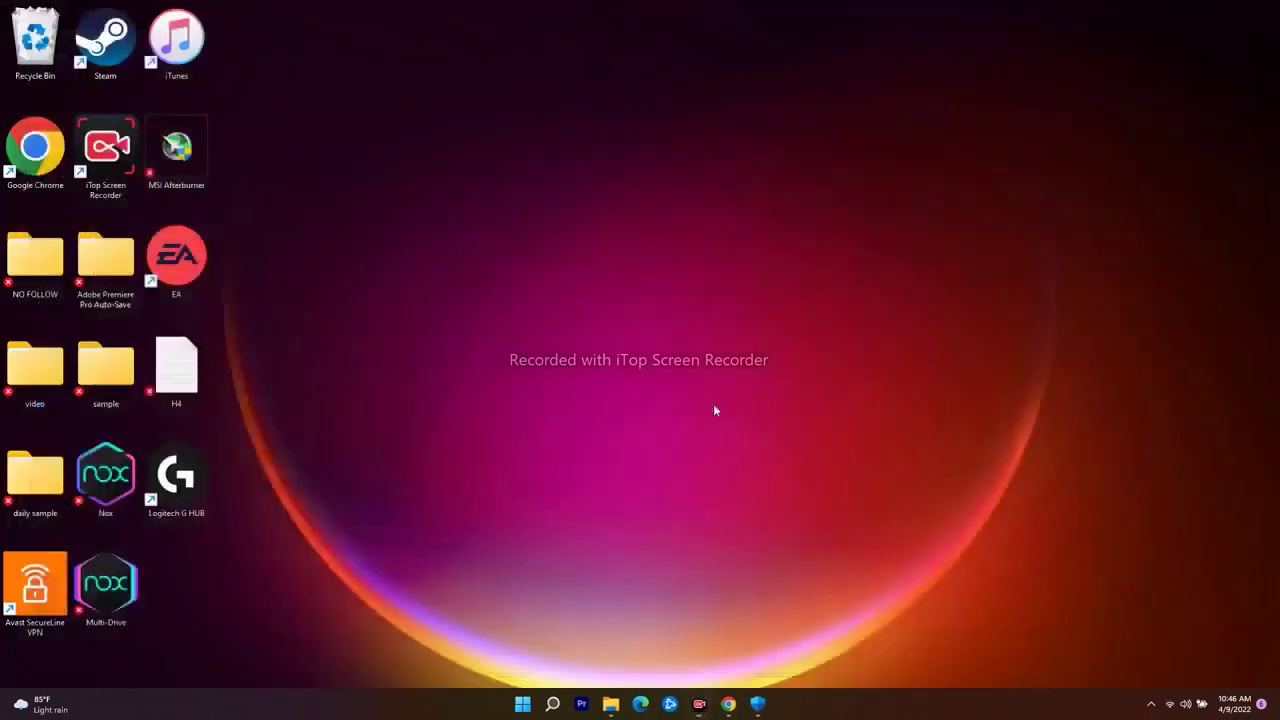
Step: Search Windows for "services" and open the Services app
click(552, 704)
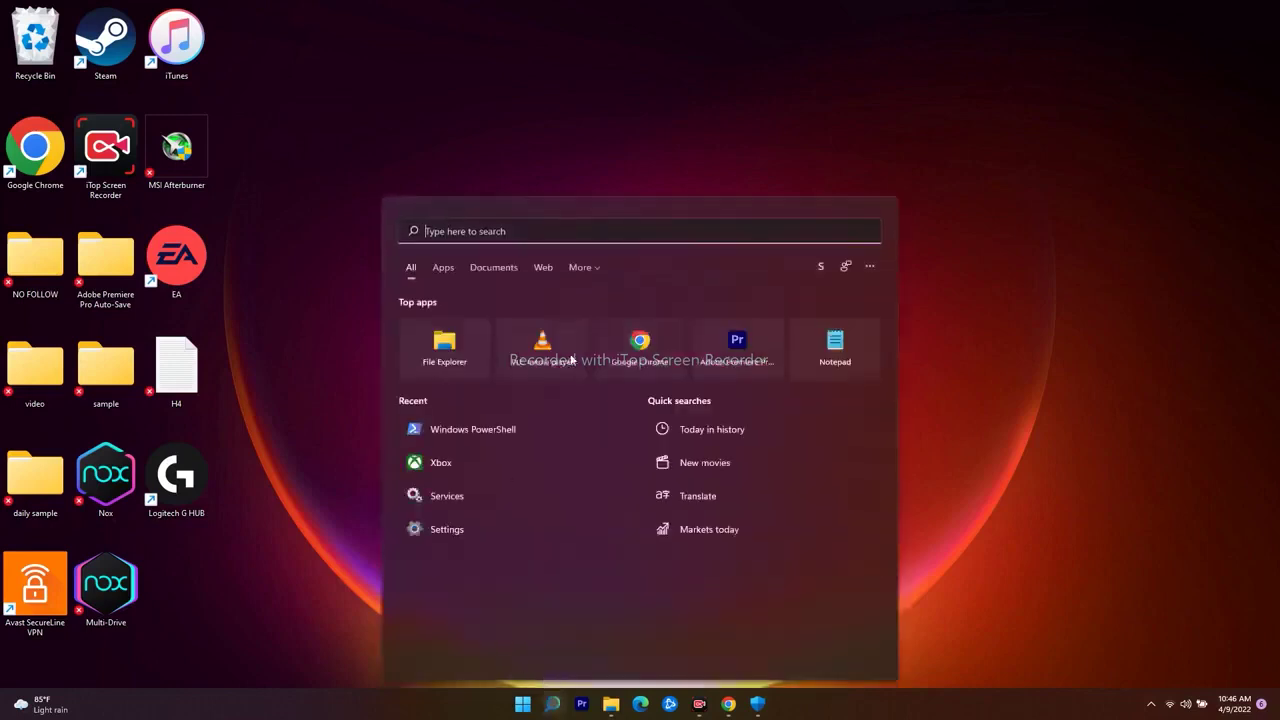
text(services)
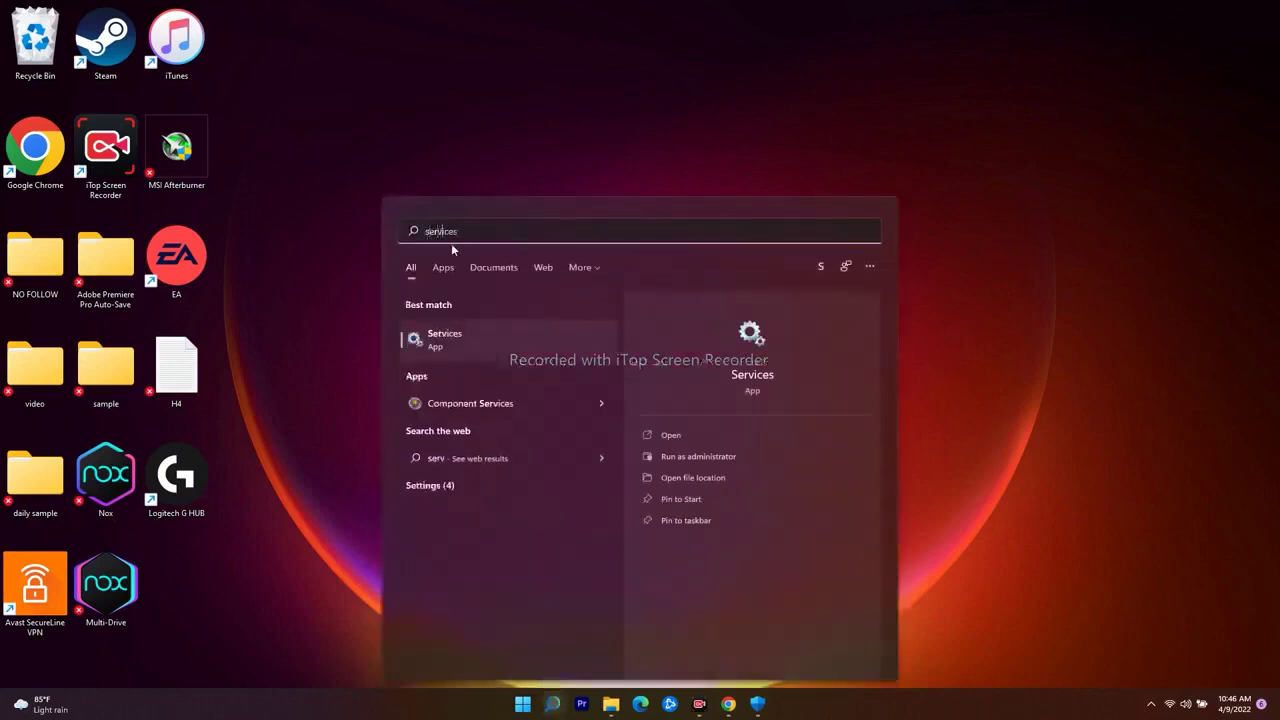
key(Return)
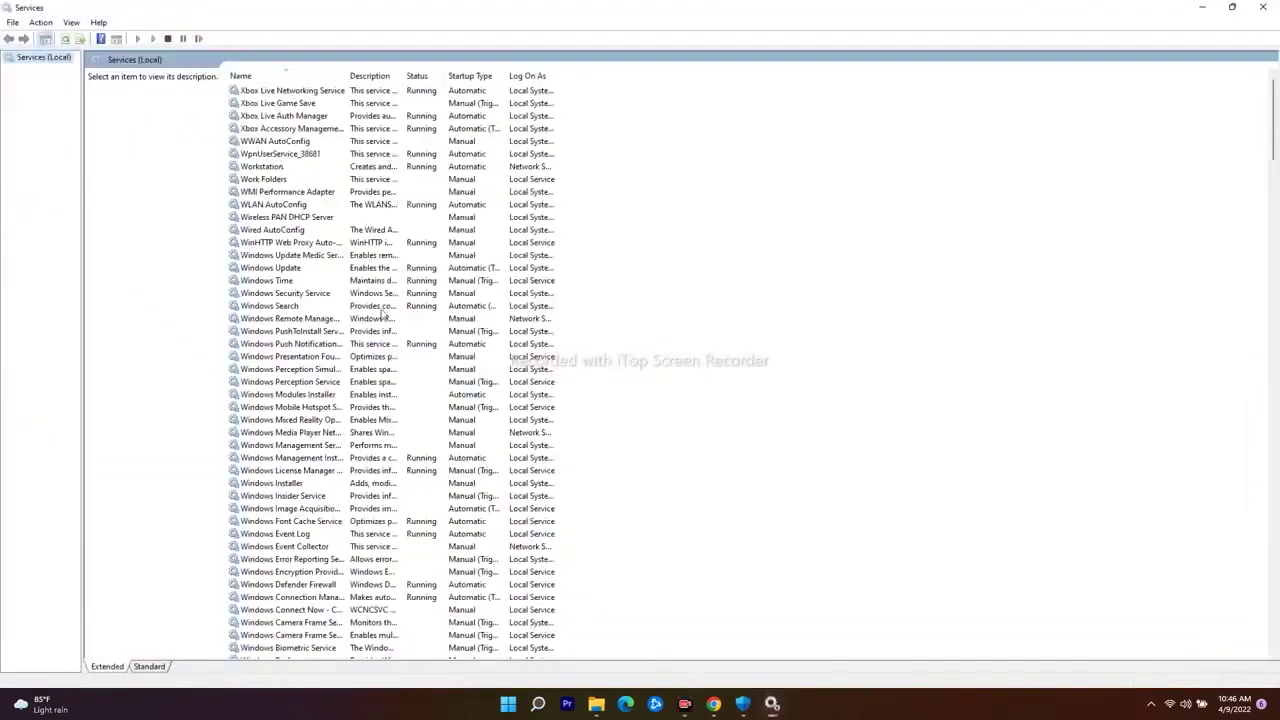
Step: Find the IP Helper service in the list and set its startup type to Automatic in its properties
scroll(381, 313, down, 13)
scroll(381, 313, up, 13)
scroll(333, 358, down, 10)
scroll(333, 358, down, 17)
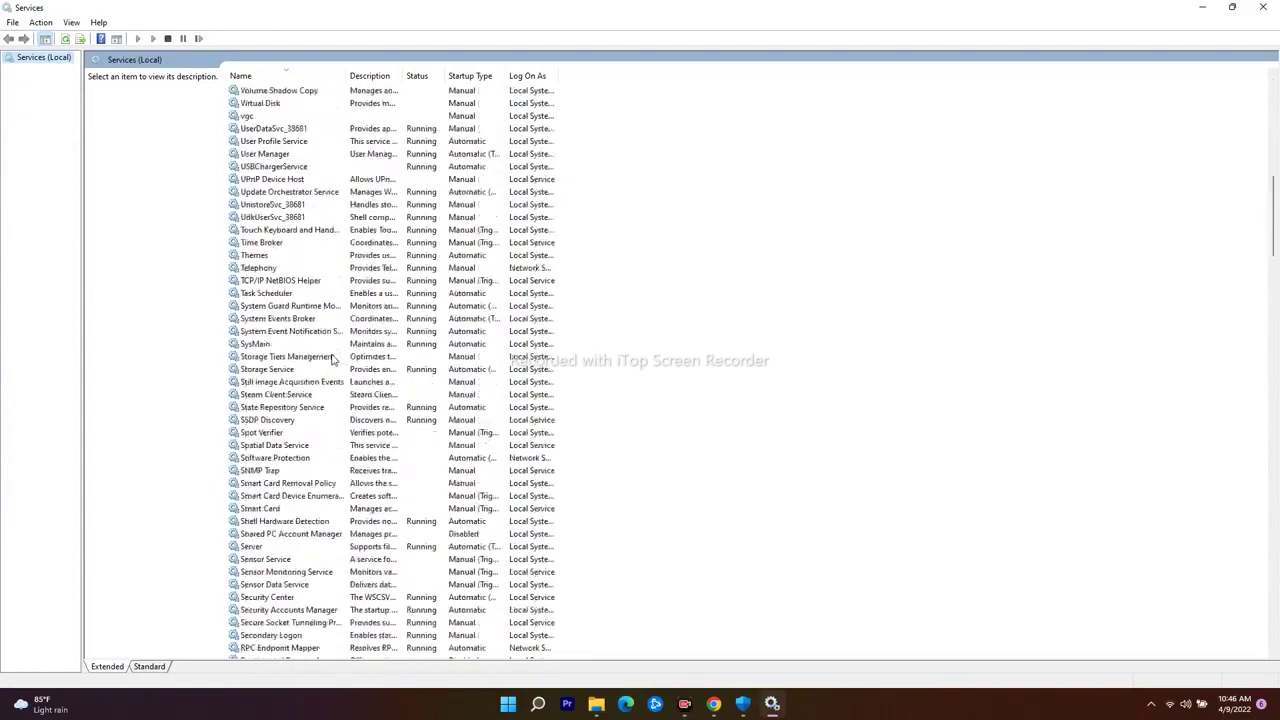
scroll(368, 477, up, 9)
scroll(368, 477, up, 19)
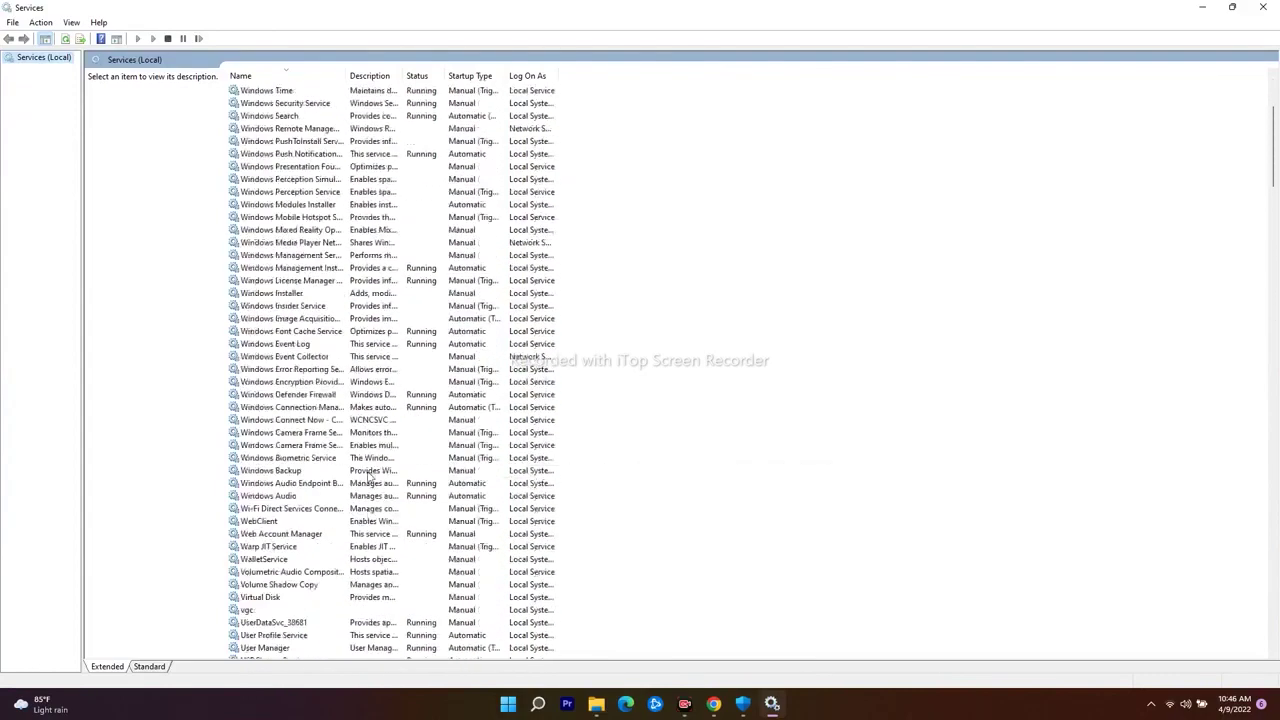
scroll(372, 480, down, 4)
scroll(376, 373, down, 12)
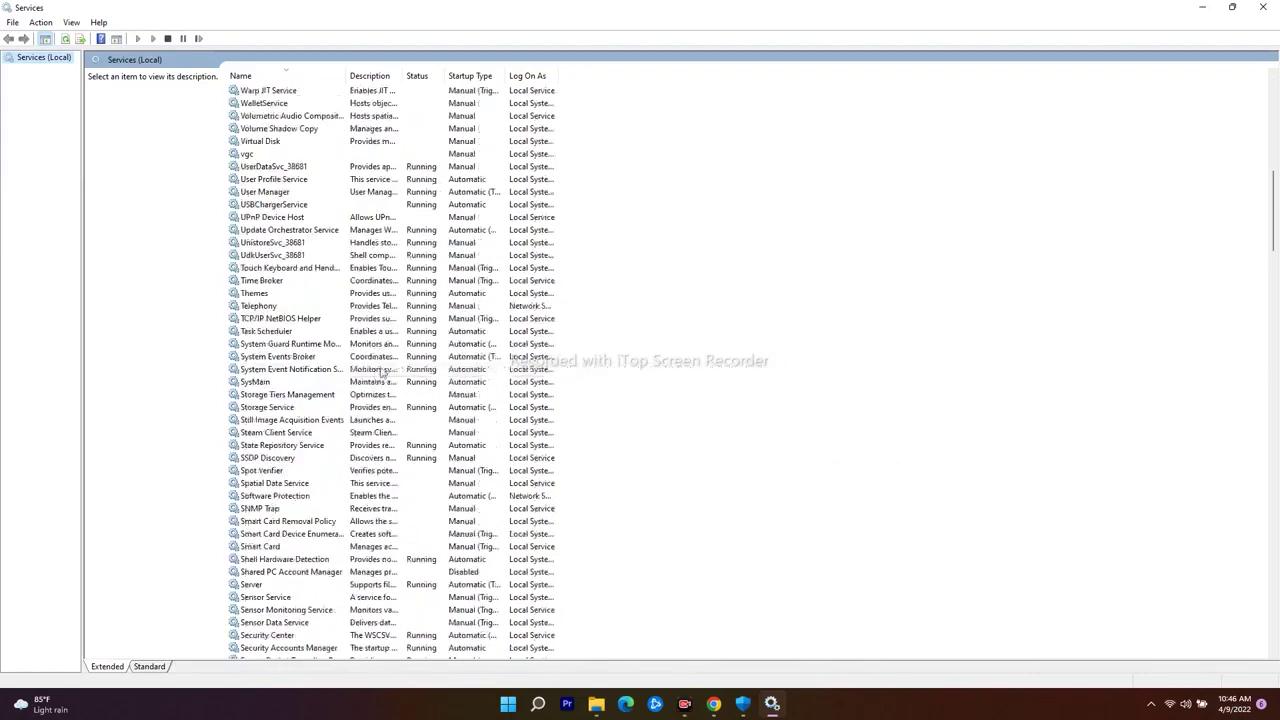
scroll(312, 347, down, 9)
scroll(312, 347, down, 20)
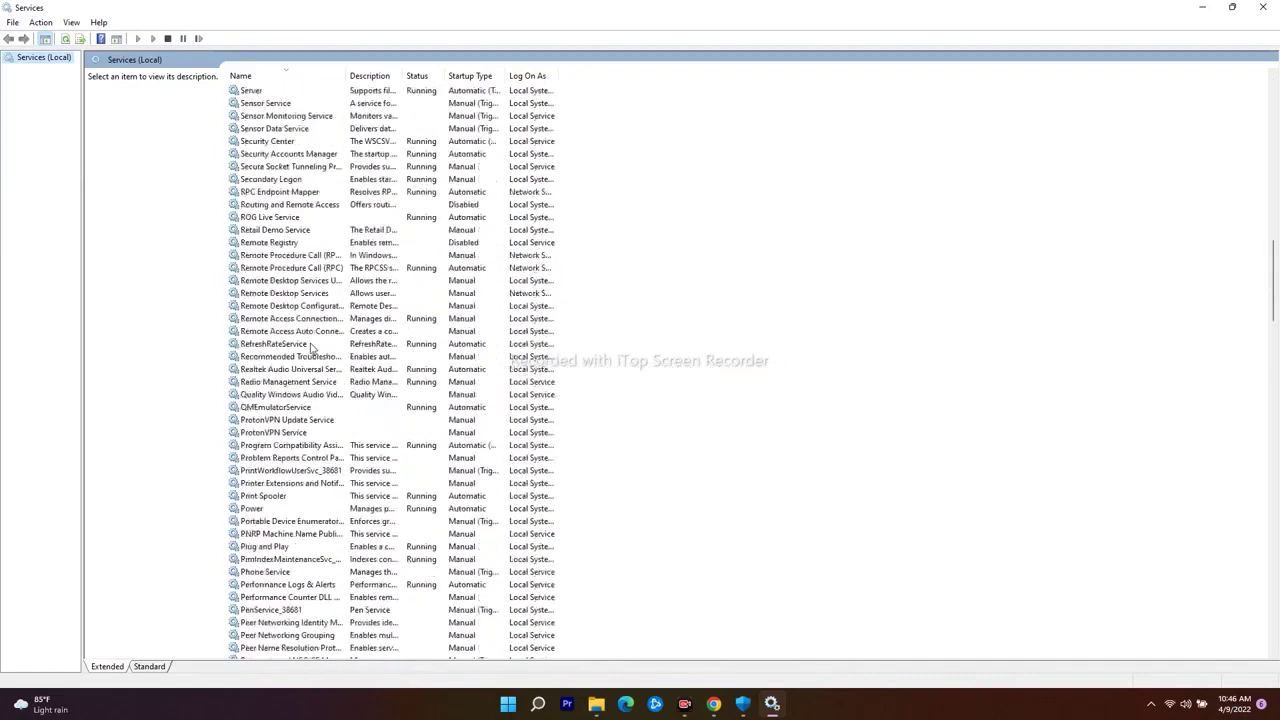
scroll(312, 347, down, 9)
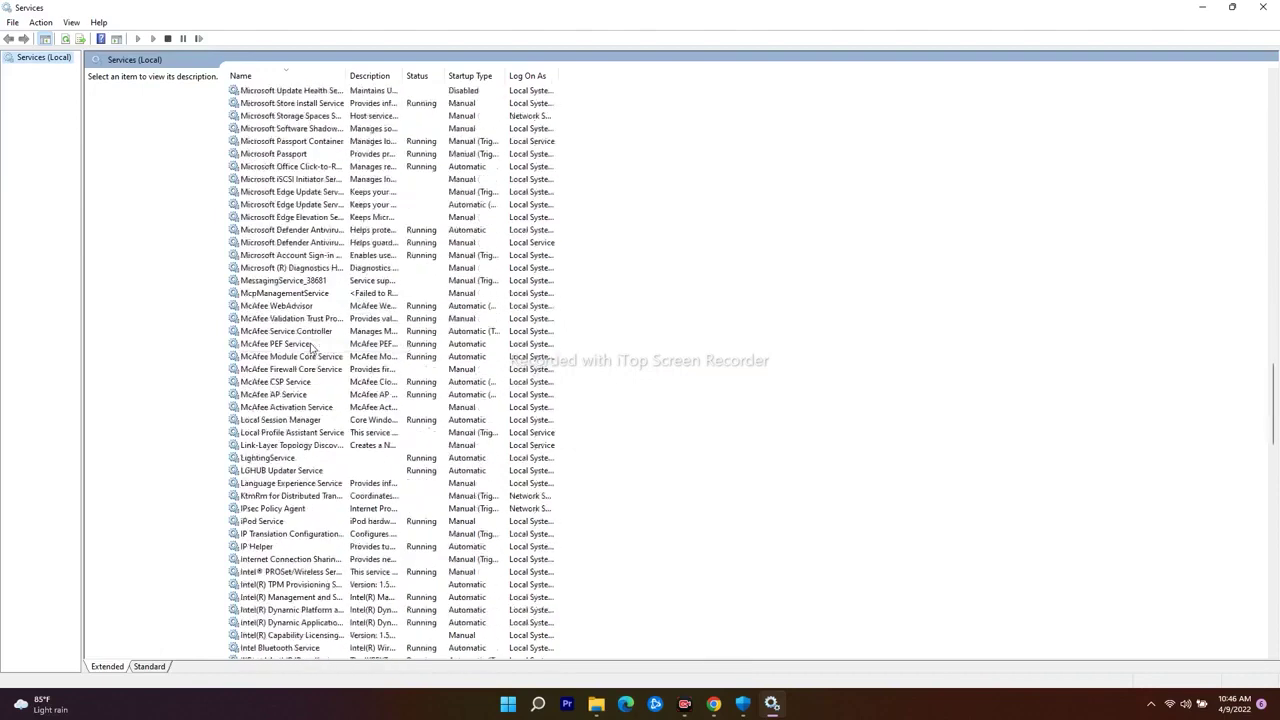
click(267, 434)
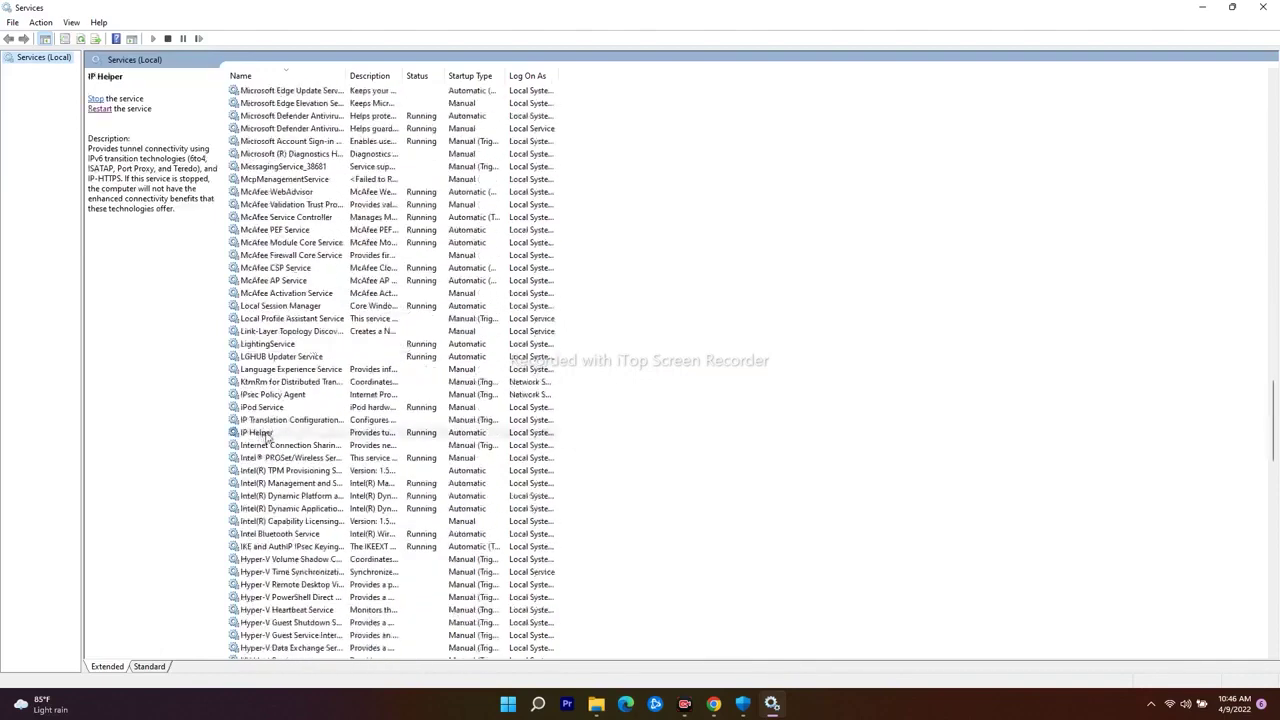
double_click(267, 434)
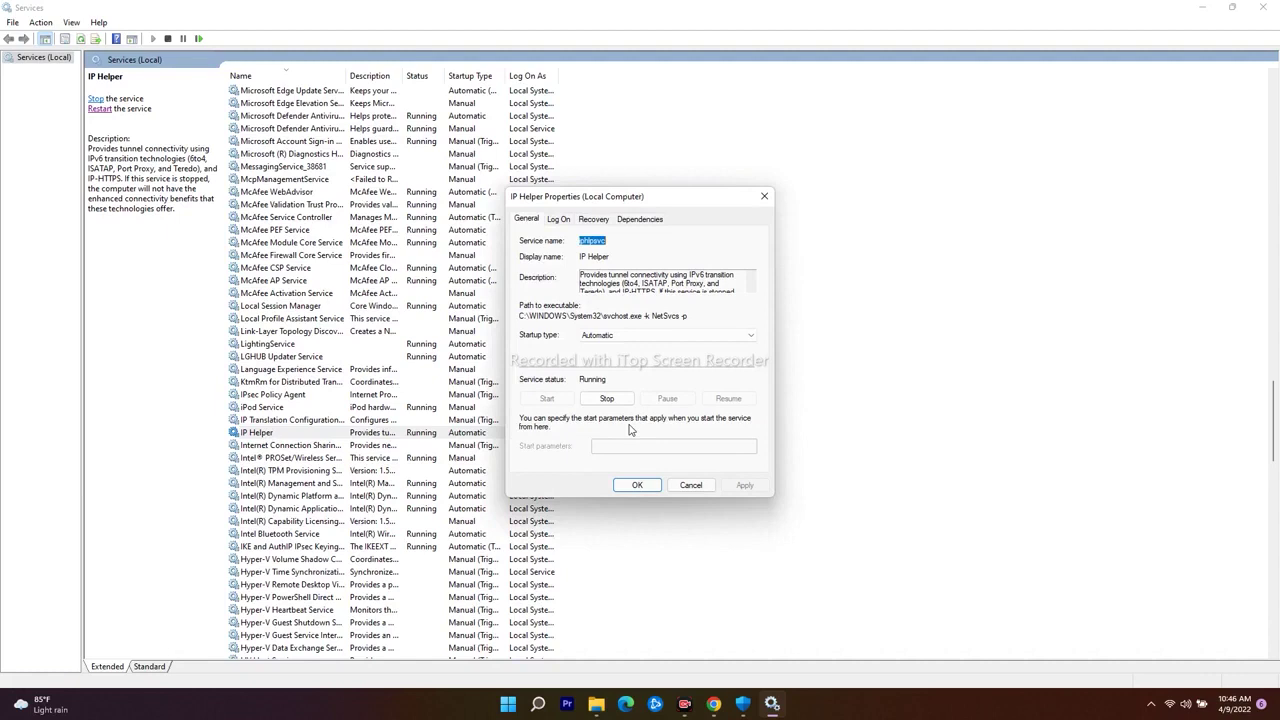
click(606, 341)
click(606, 348)
click(745, 485)
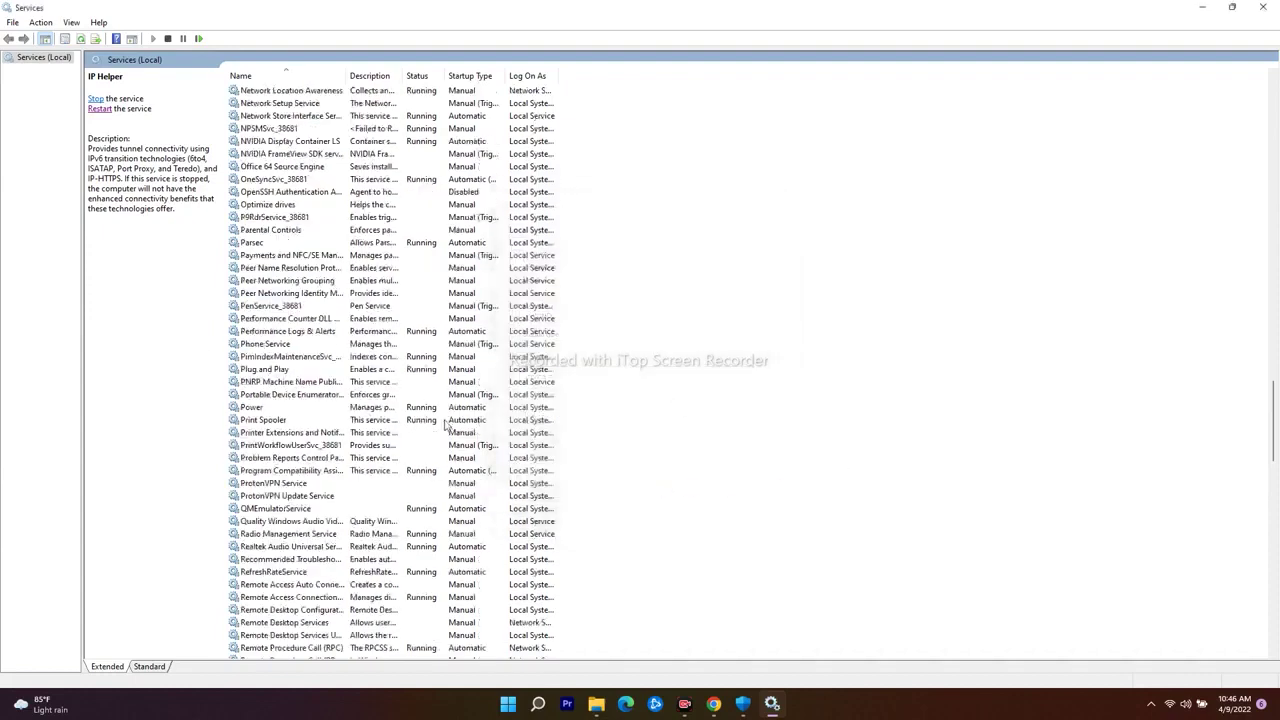
Step: Check the startup type and service status of Xbox Live Auth Manager and Xbox Live Networking Service in their properties
scroll(445, 425, down, 1)
scroll(445, 425, up, 13)
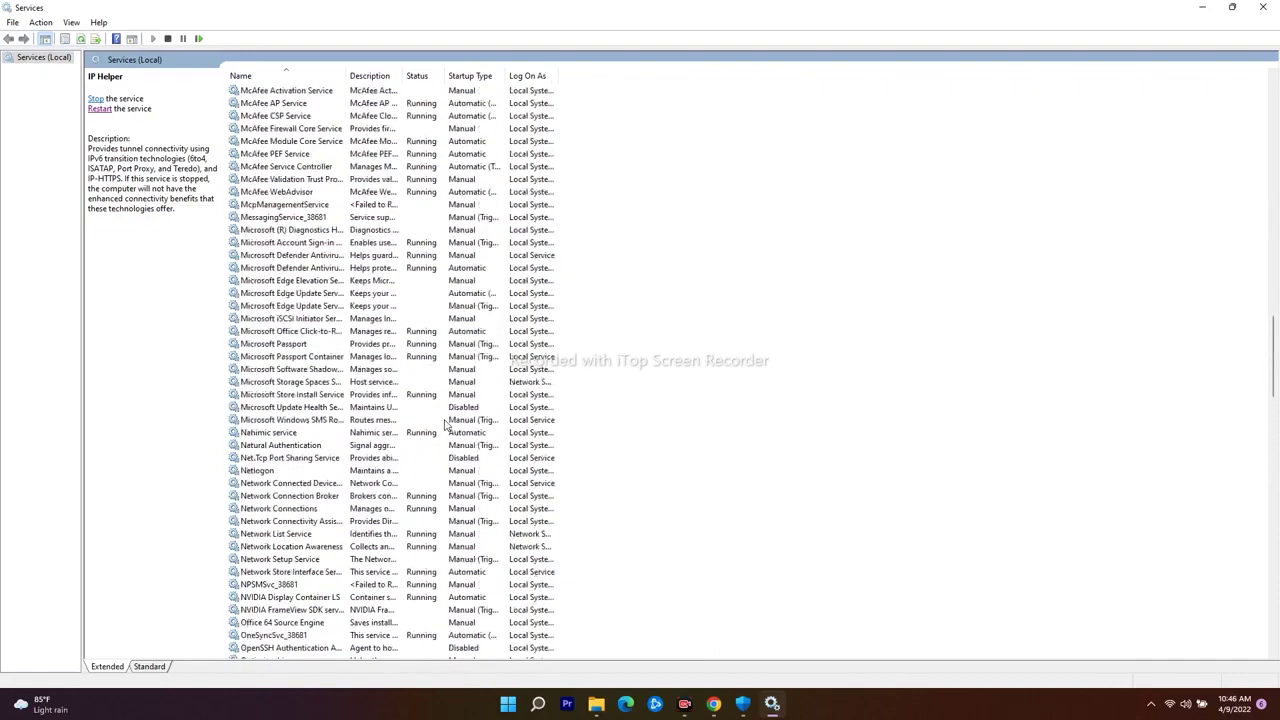
scroll(445, 425, up, 11)
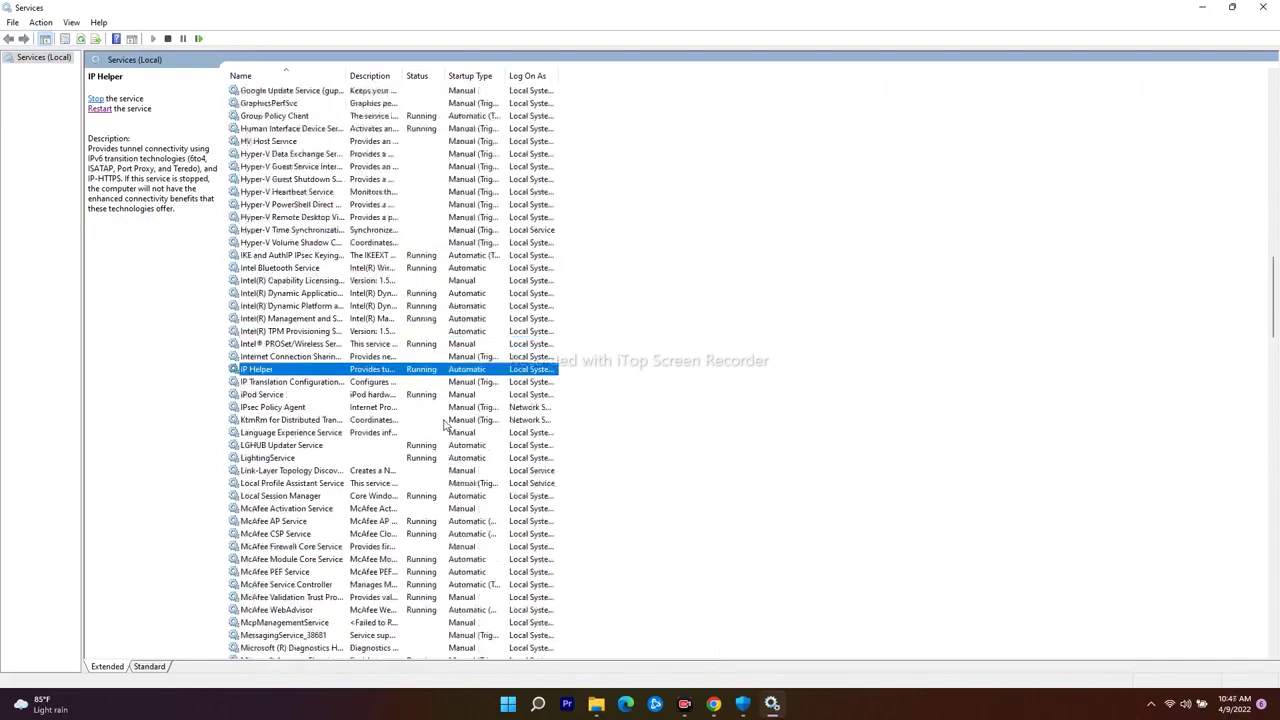
scroll(445, 425, down, 20)
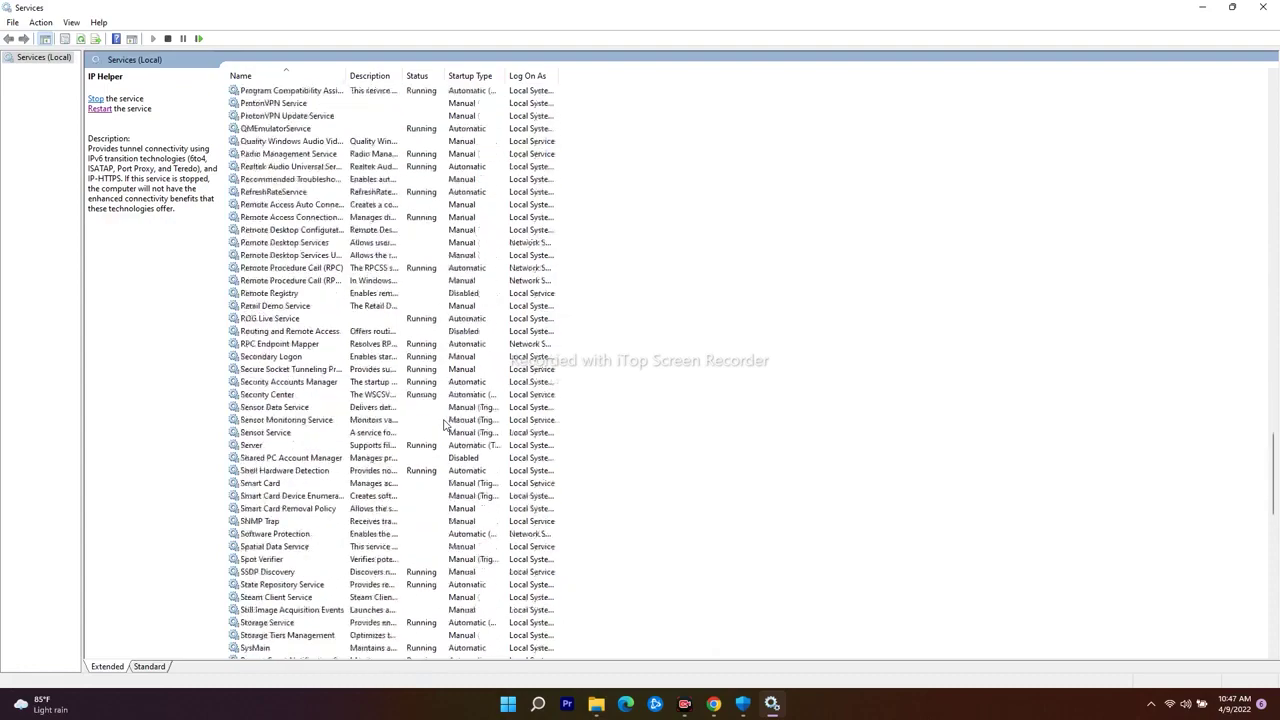
scroll(445, 425, down, 20)
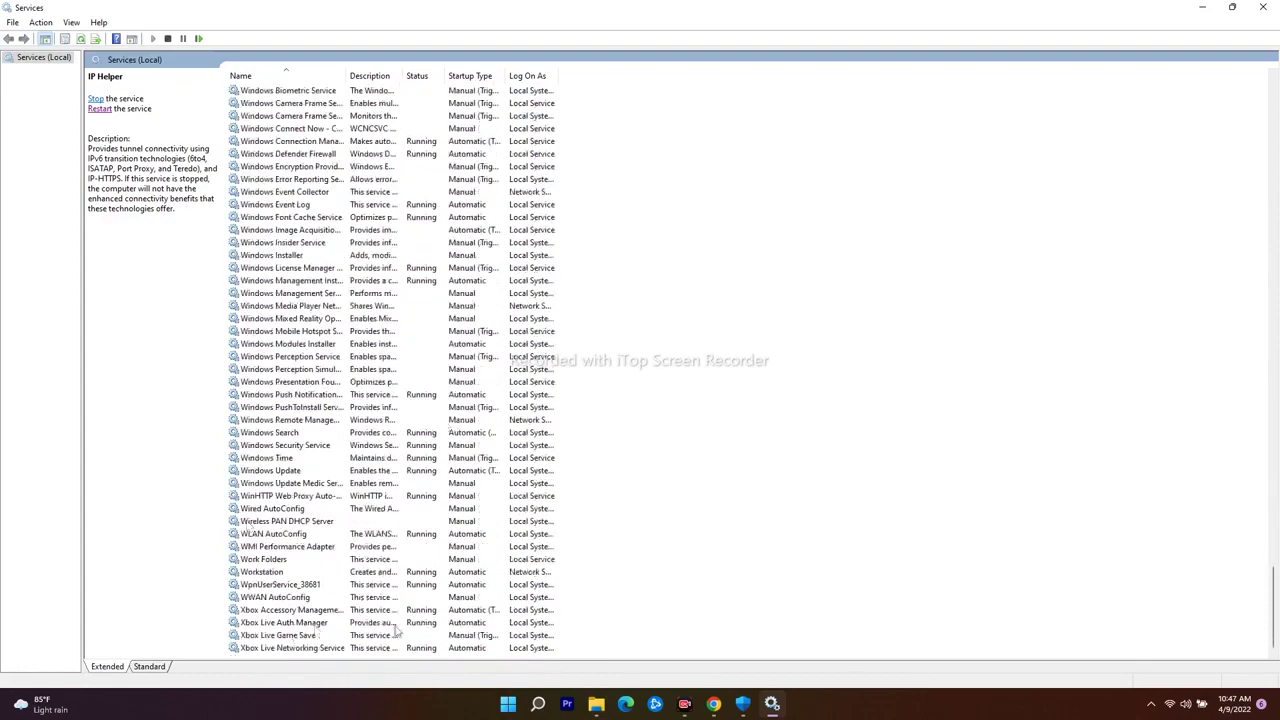
double_click(328, 623)
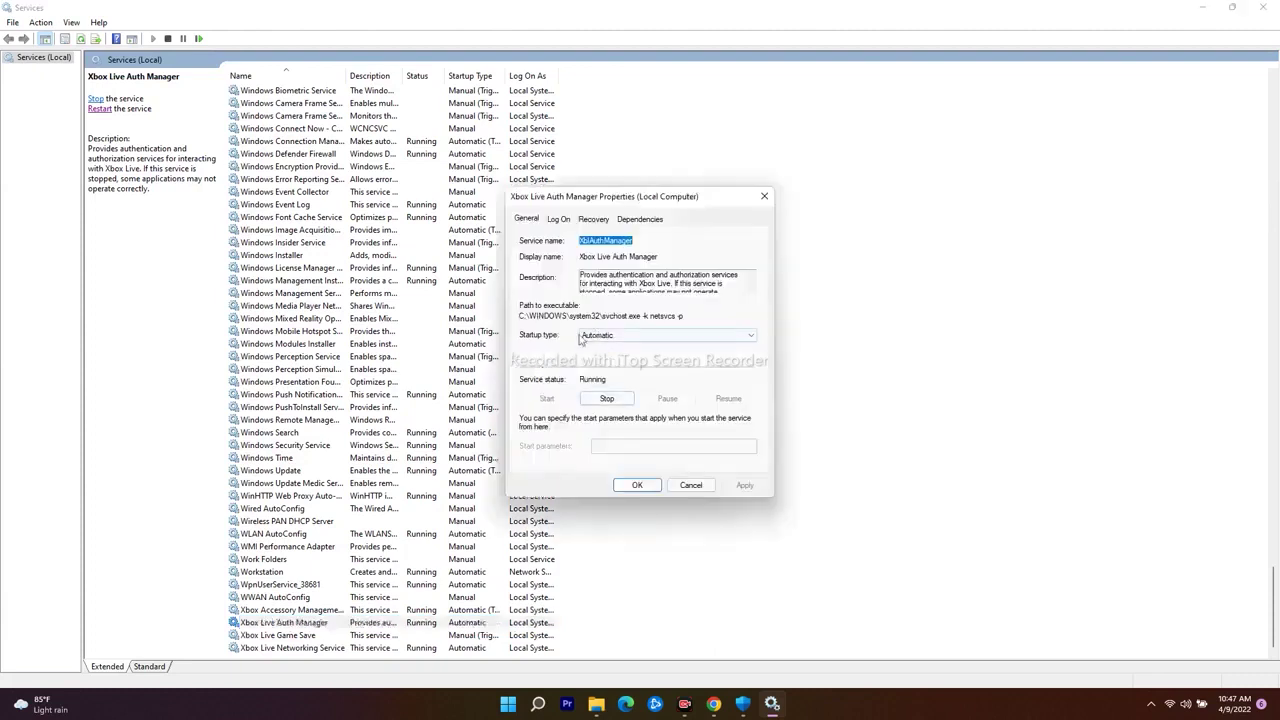
click(637, 485)
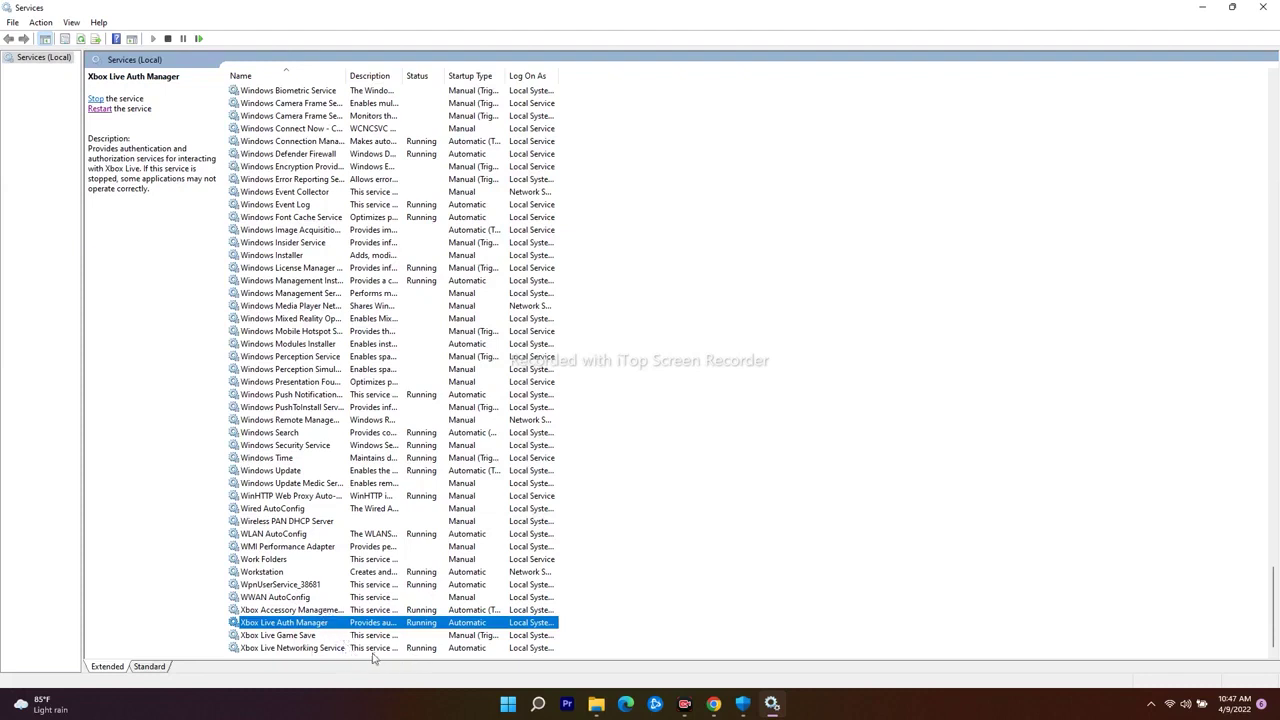
double_click(365, 648)
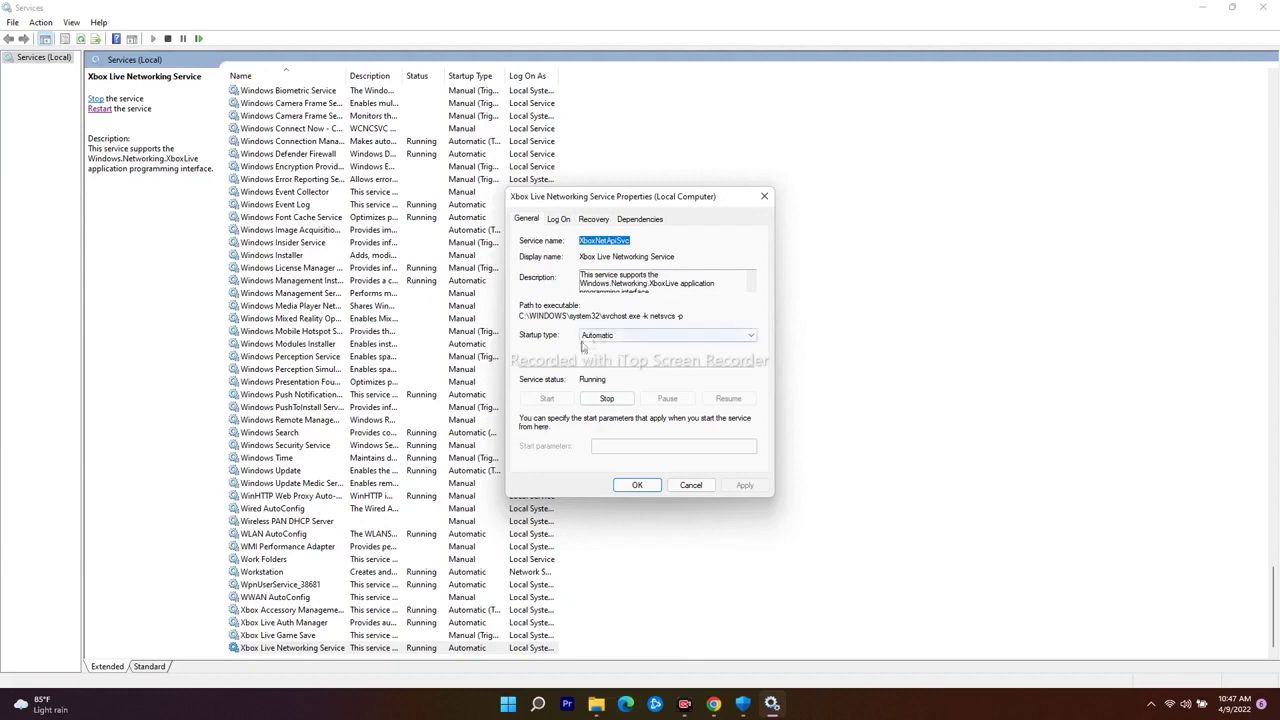
click(644, 489)
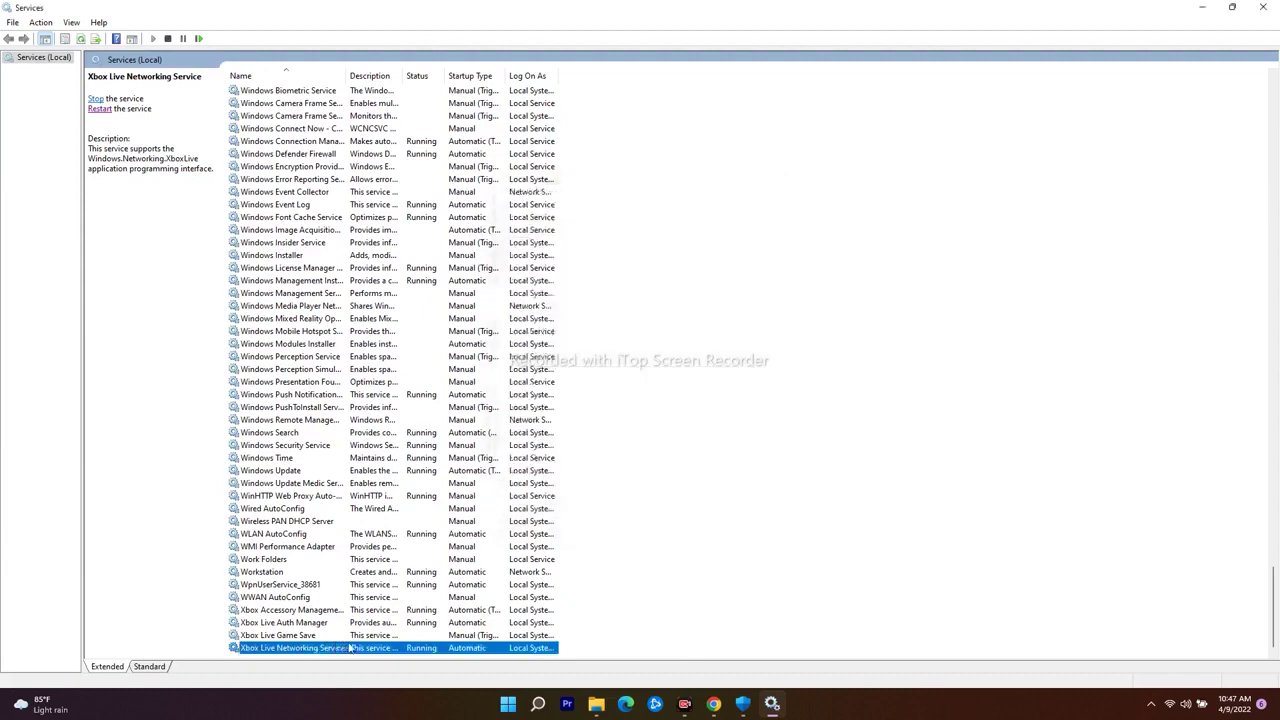
Step: Set the Xbox Live Game Save service's startup type to Automatic, start the service and apply the change
double_click(300, 637)
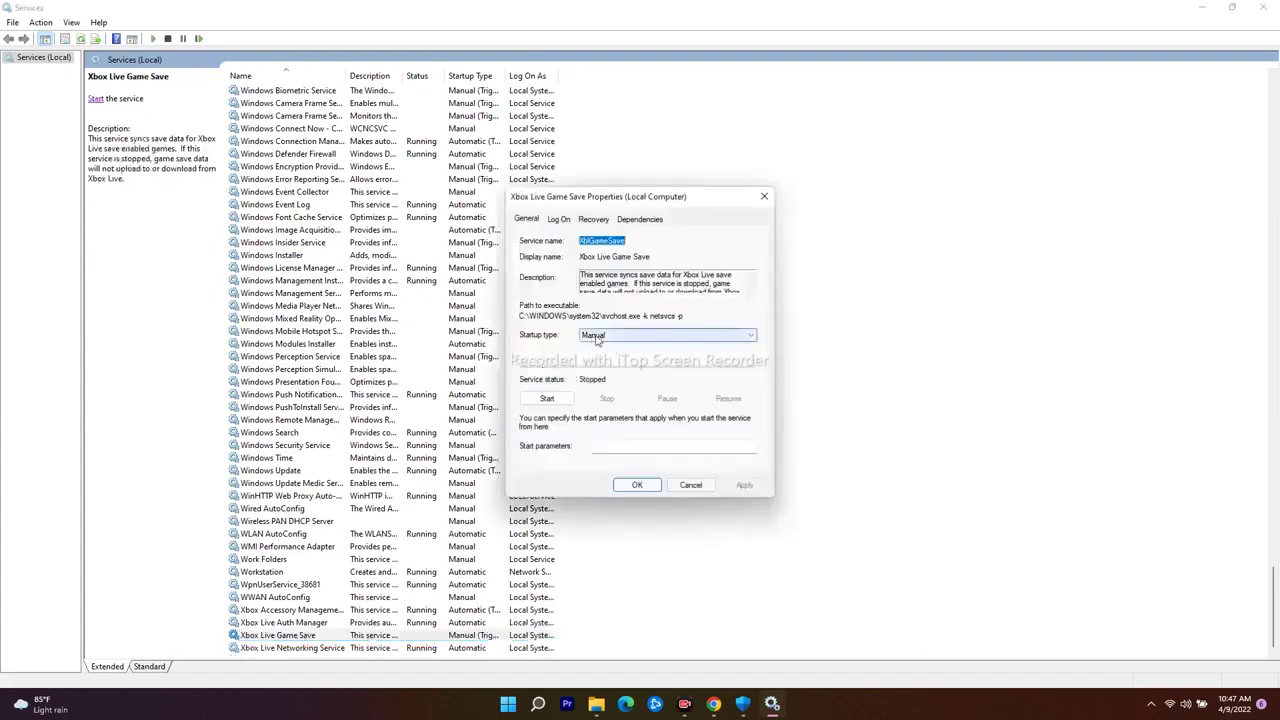
click(597, 336)
click(603, 354)
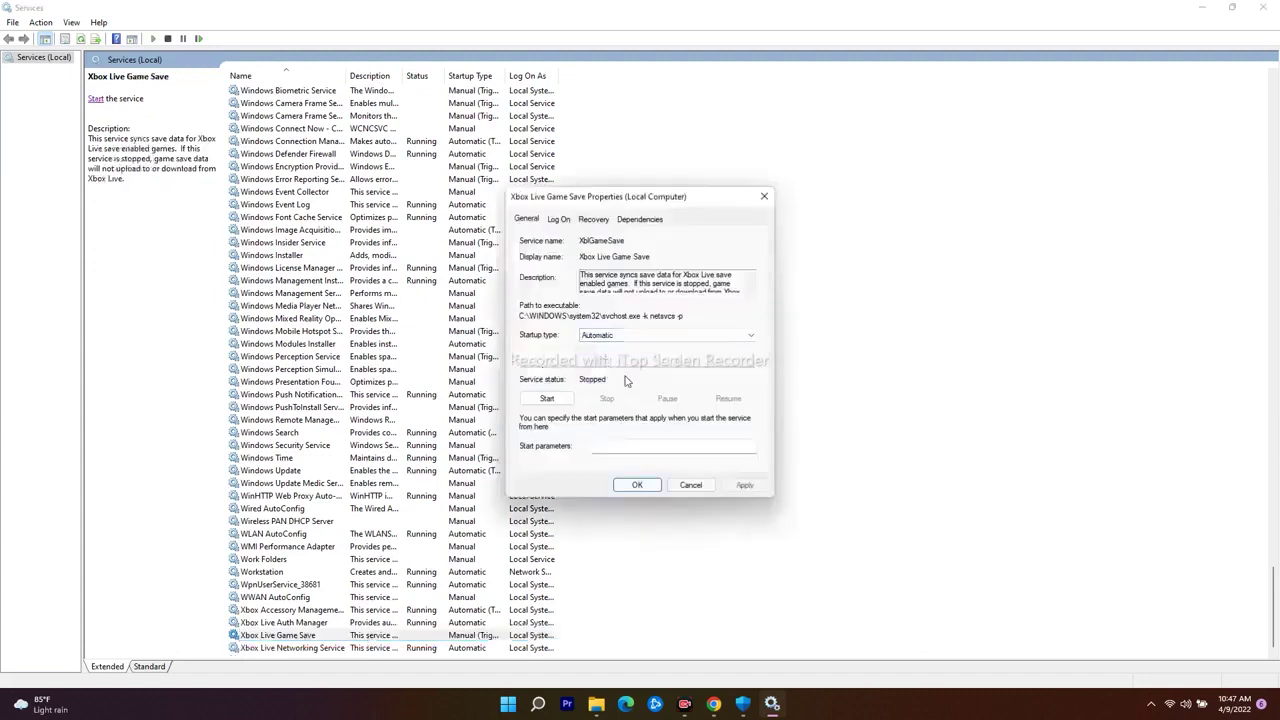
click(548, 400)
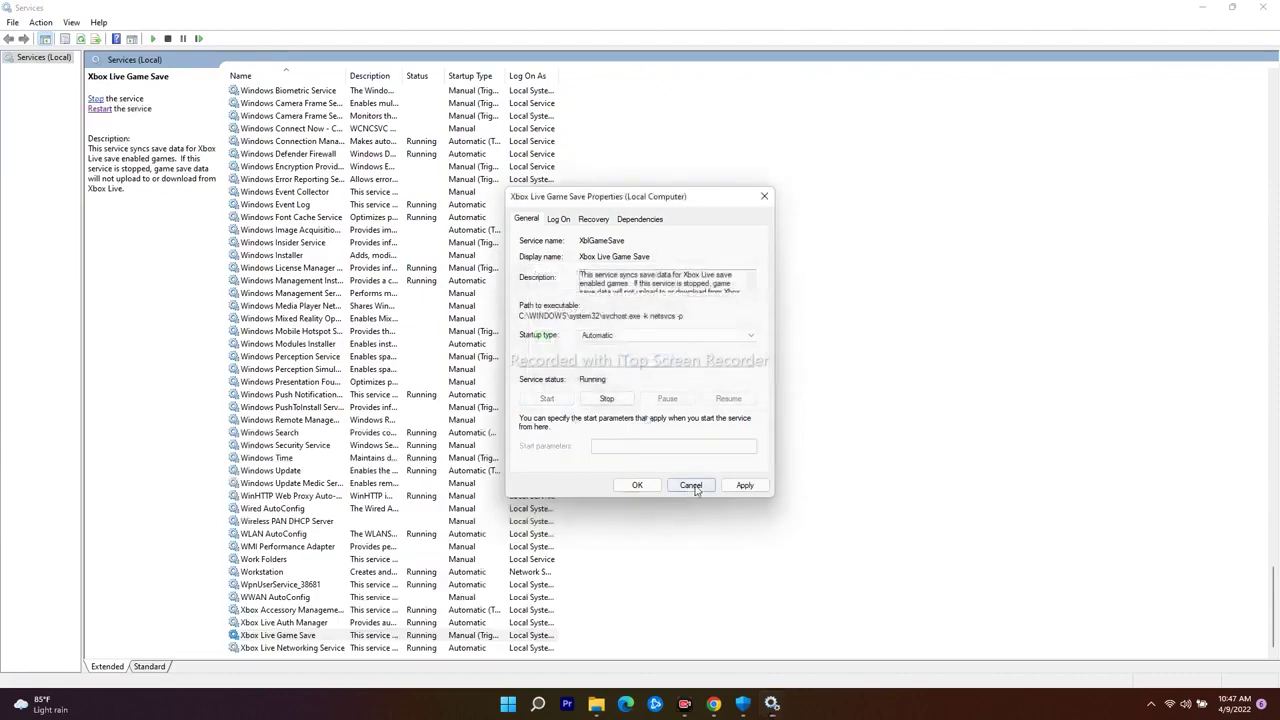
click(744, 485)
click(636, 485)
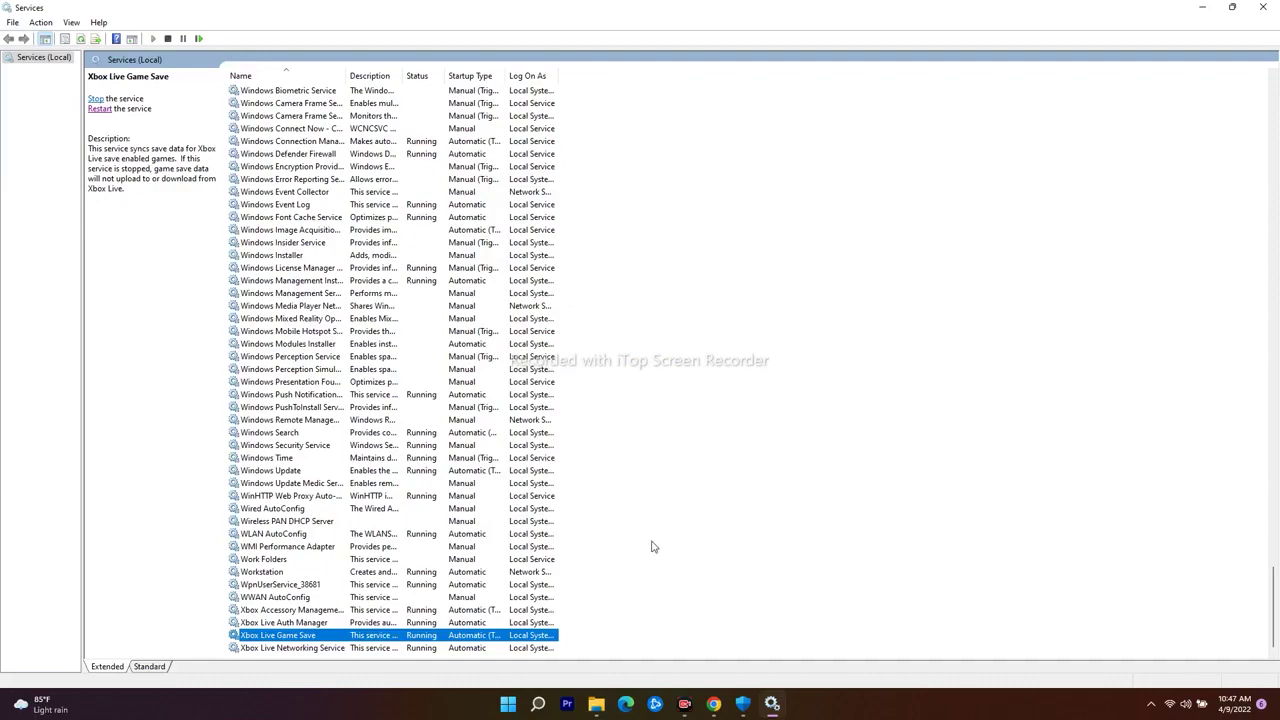
Step: Check the startup type and service status of both Gaming Services entries, leaving their settings as they are
scroll(651, 546, up, 20)
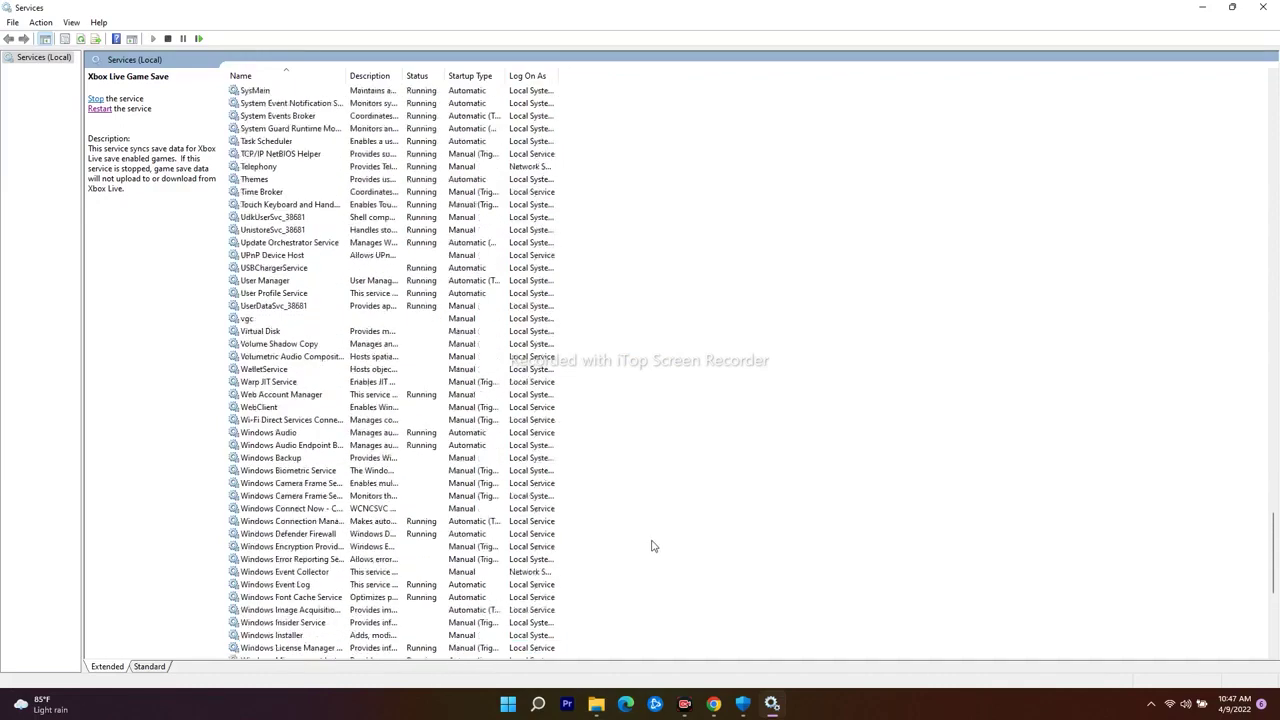
scroll(651, 546, up, 19)
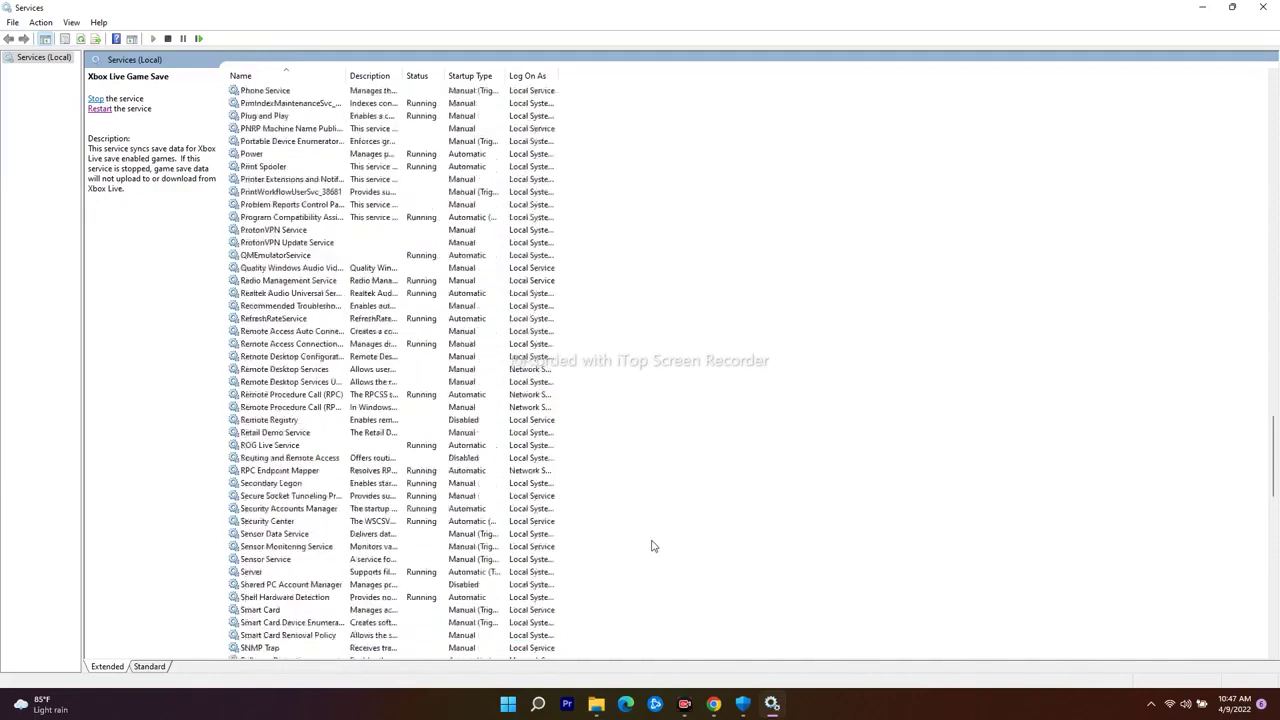
scroll(651, 546, up, 20)
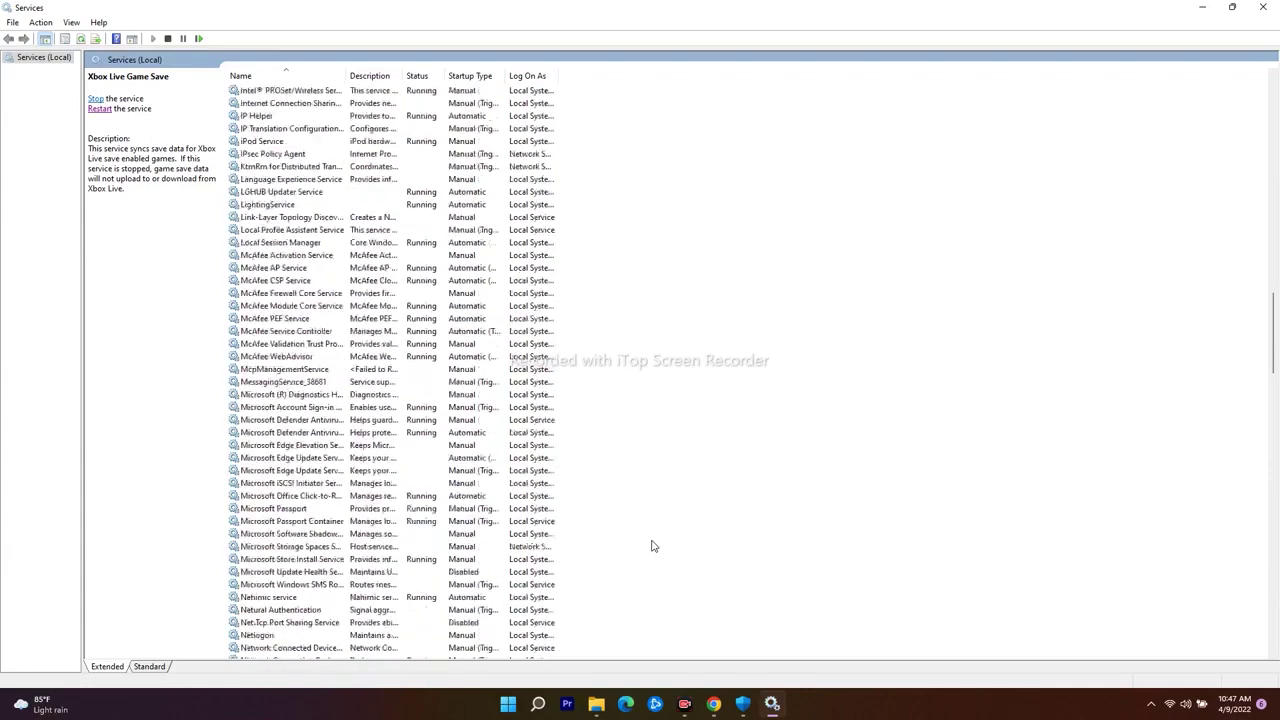
scroll(651, 546, up, 5)
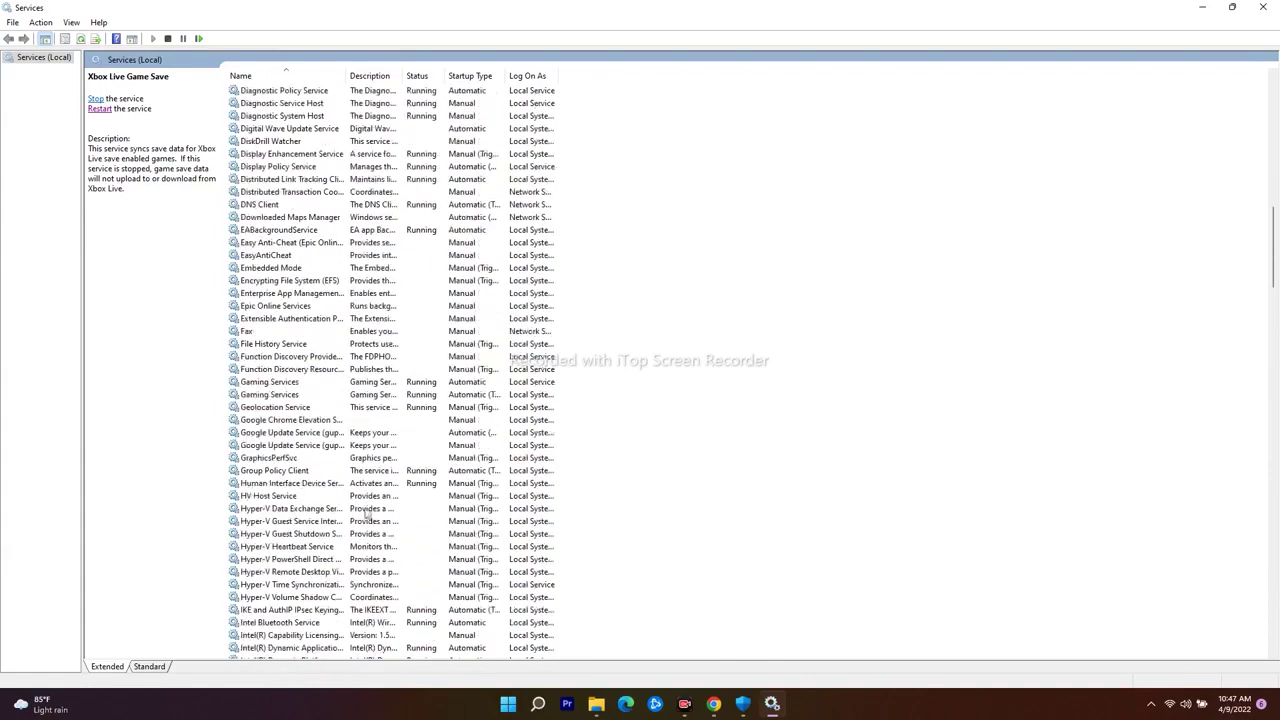
click(324, 396)
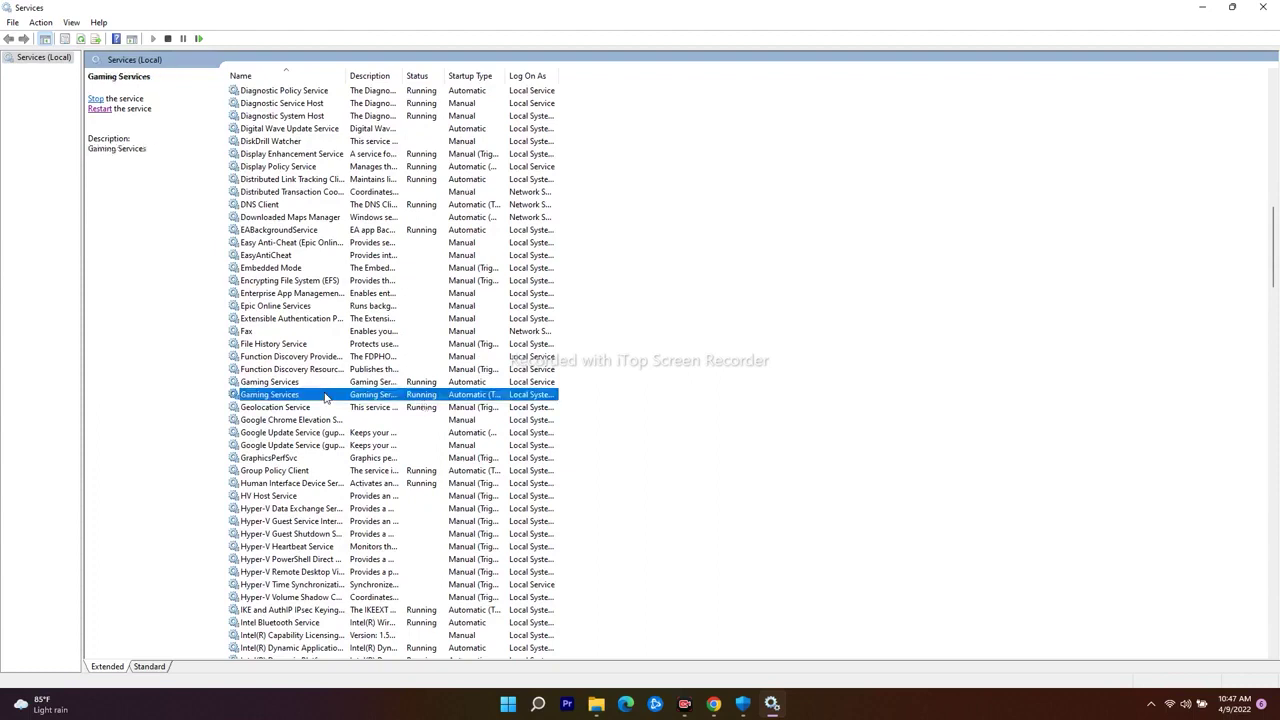
double_click(324, 396)
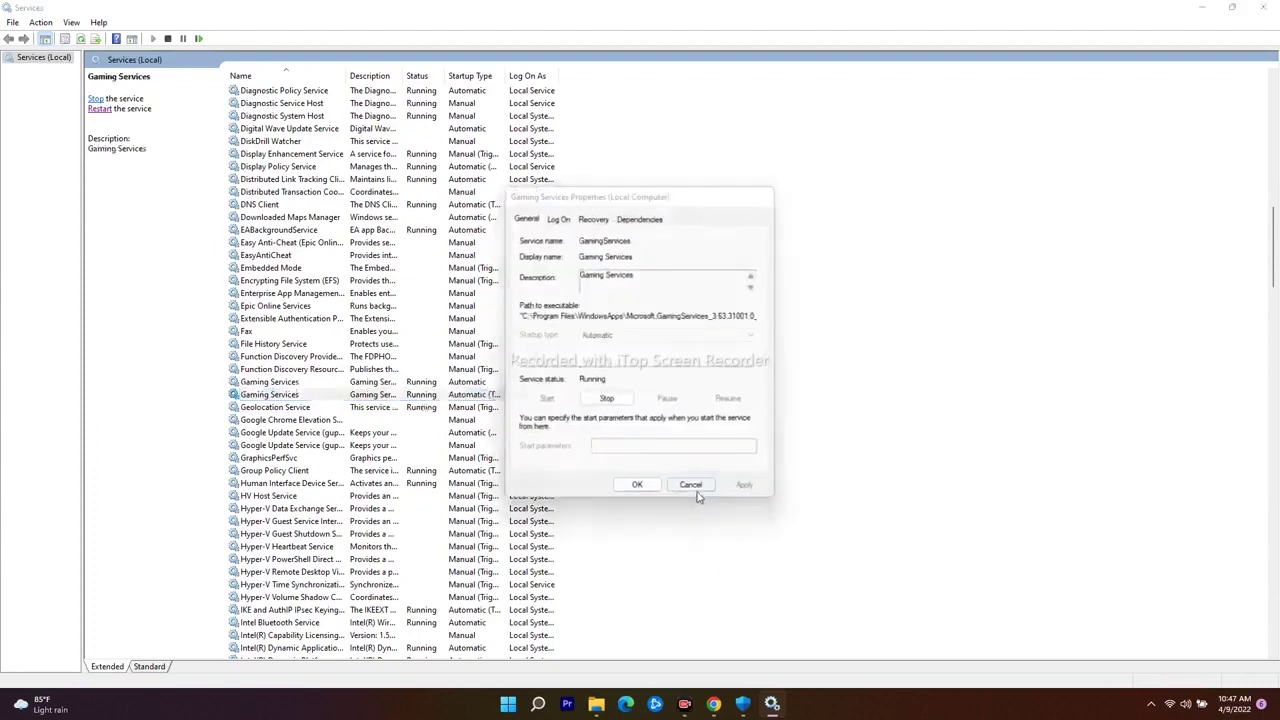
click(691, 485)
double_click(327, 381)
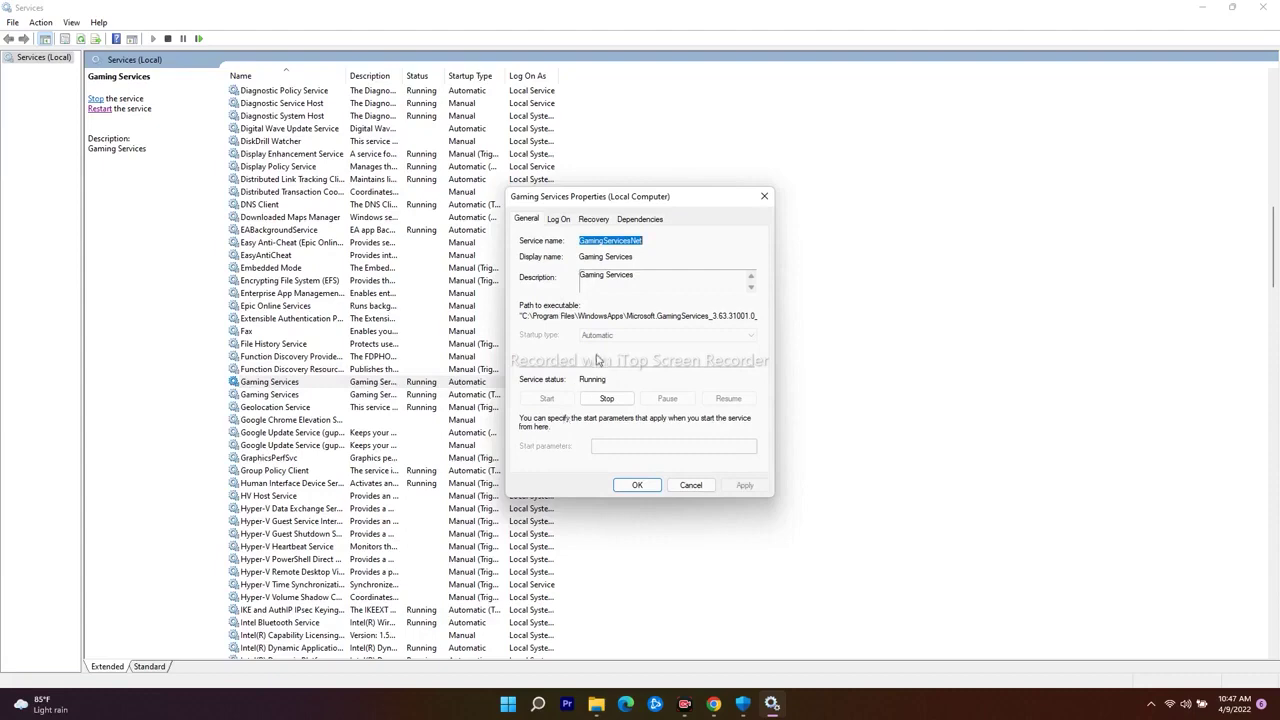
click(688, 486)
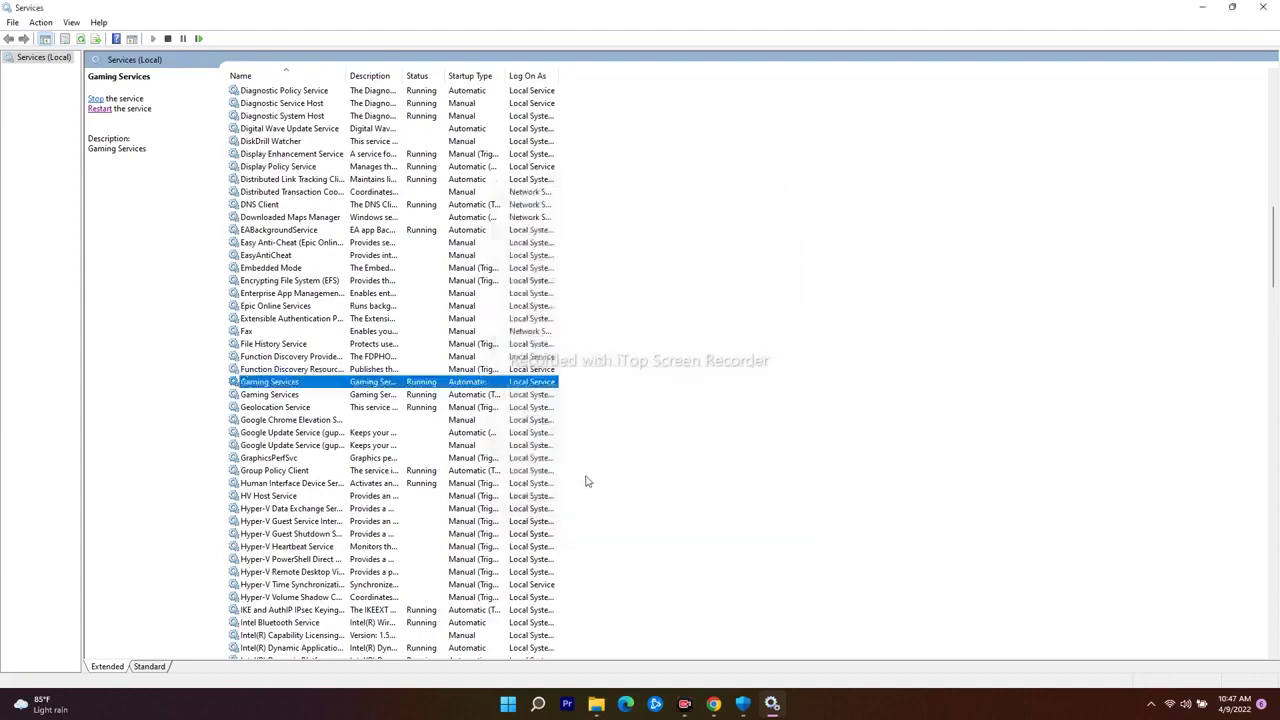
Step: Find the Microsoft Store Install Service in the list, set its startup type to Automatic and apply the change
scroll(313, 432, up, 5)
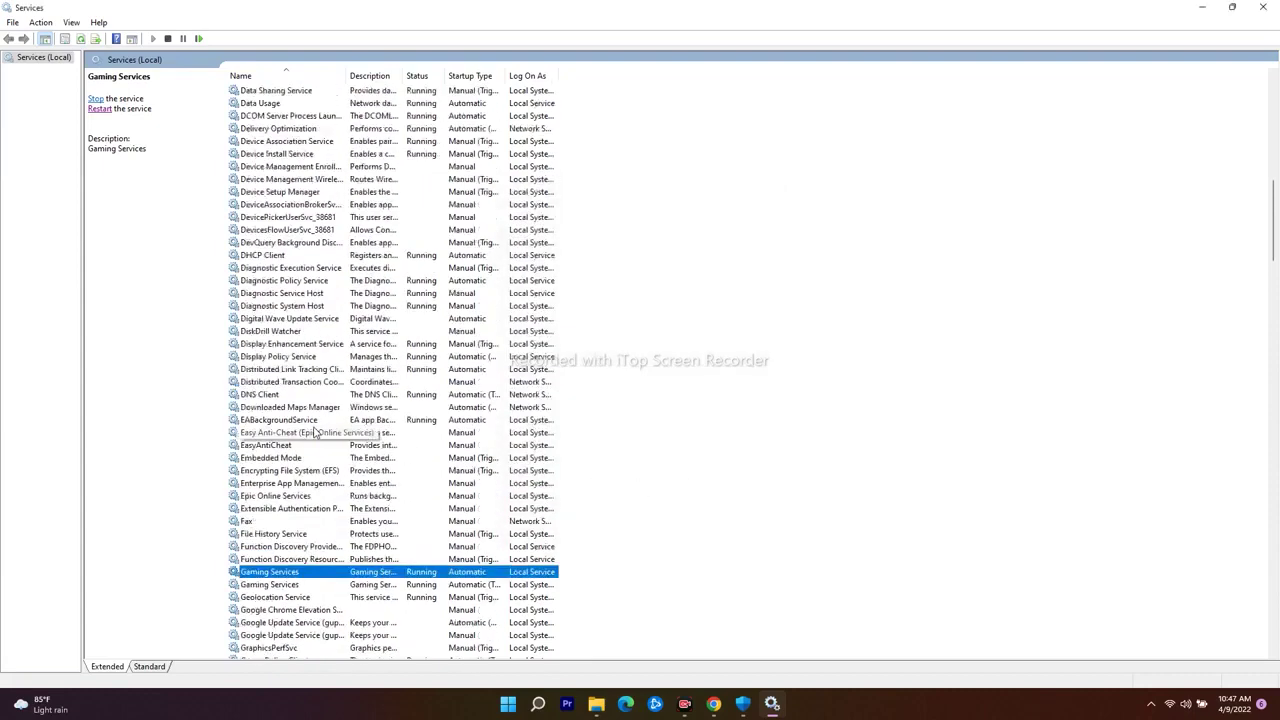
scroll(313, 432, up, 2)
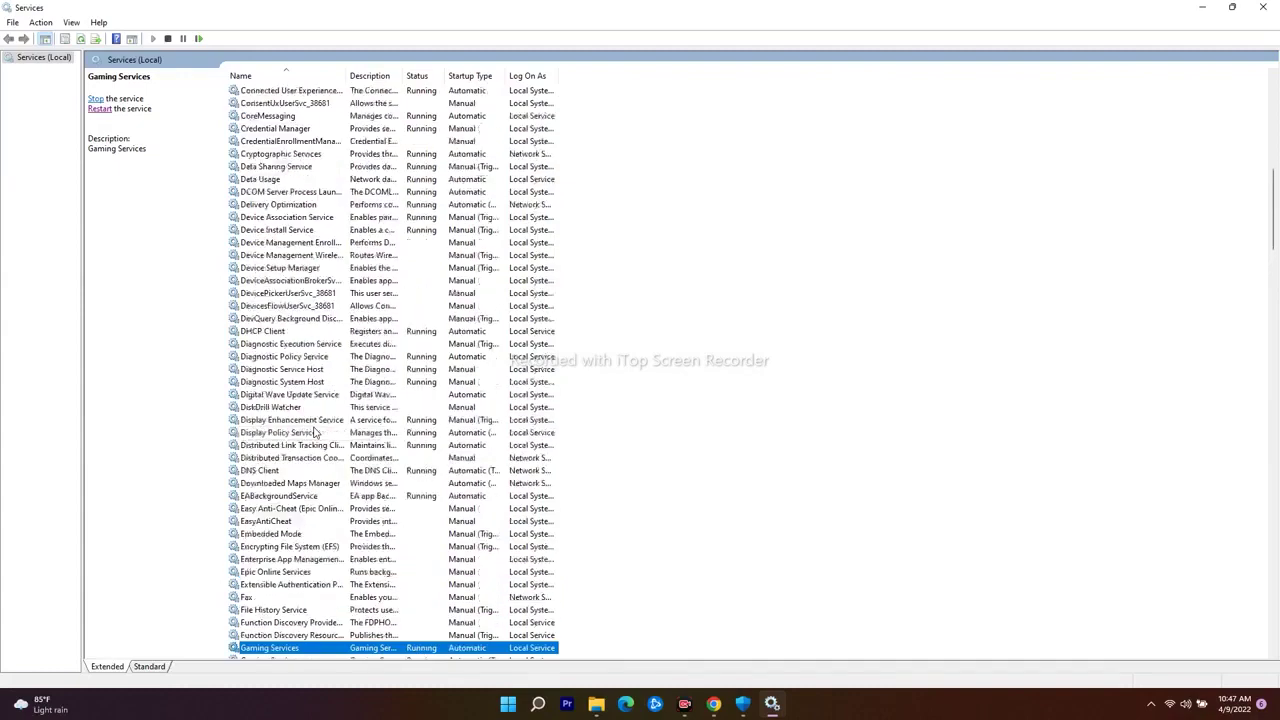
scroll(313, 432, down, 3)
scroll(313, 432, up, 20)
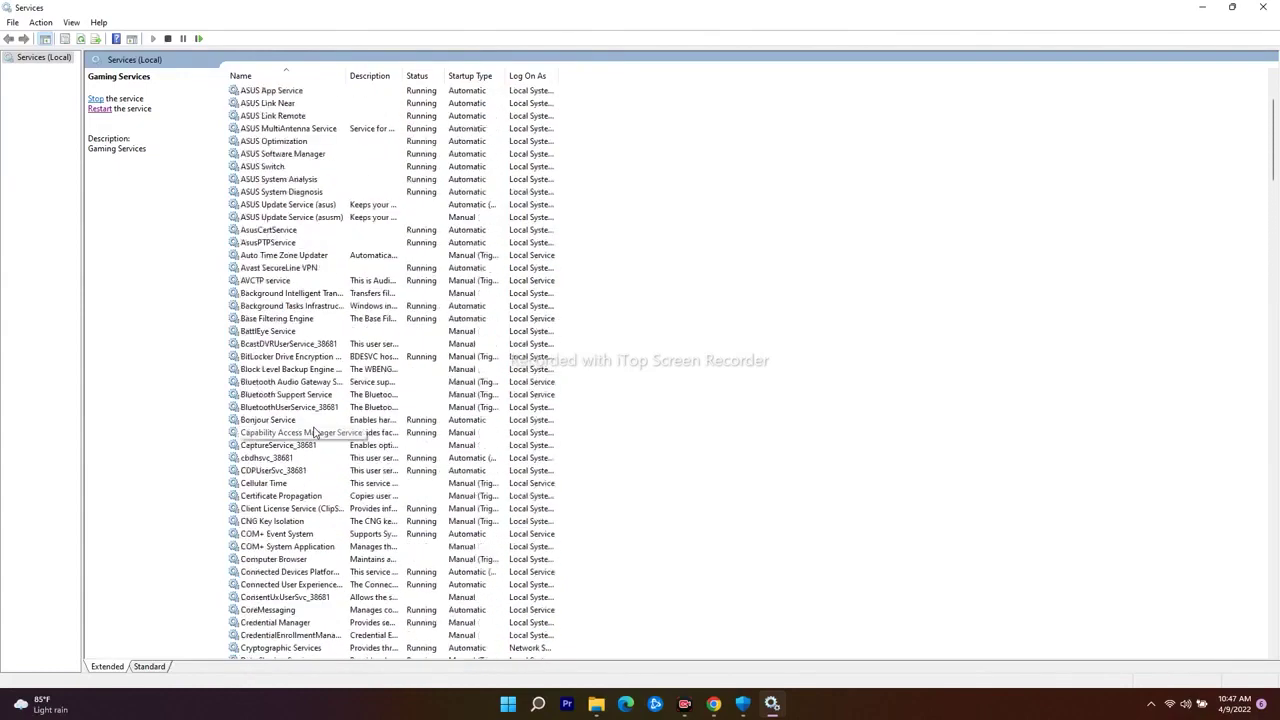
scroll(313, 432, down, 20)
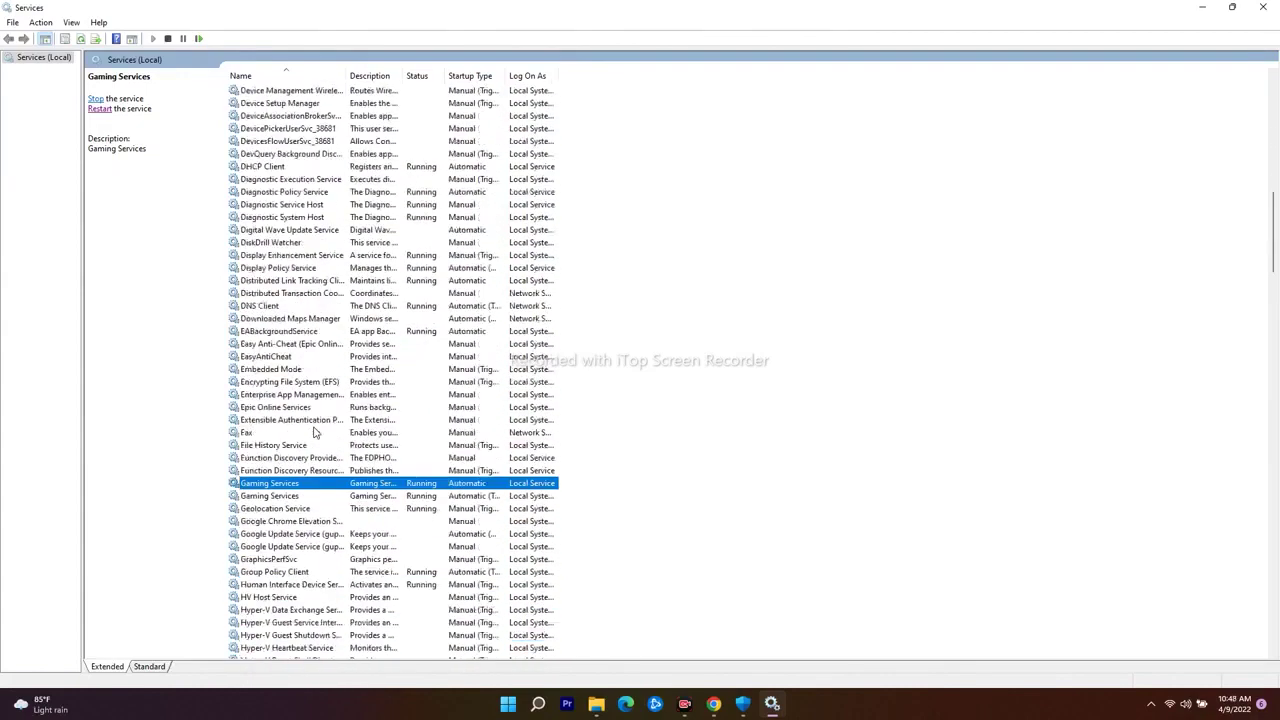
scroll(313, 432, down, 9)
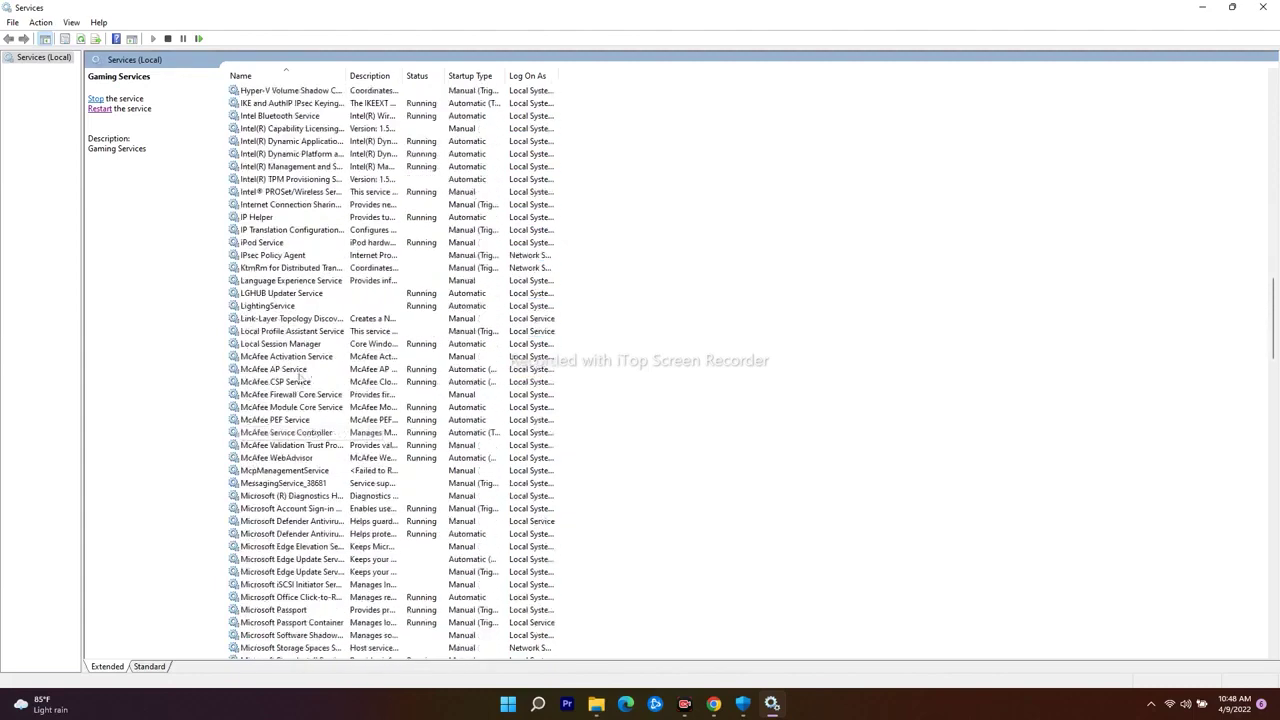
scroll(318, 514, down, 2)
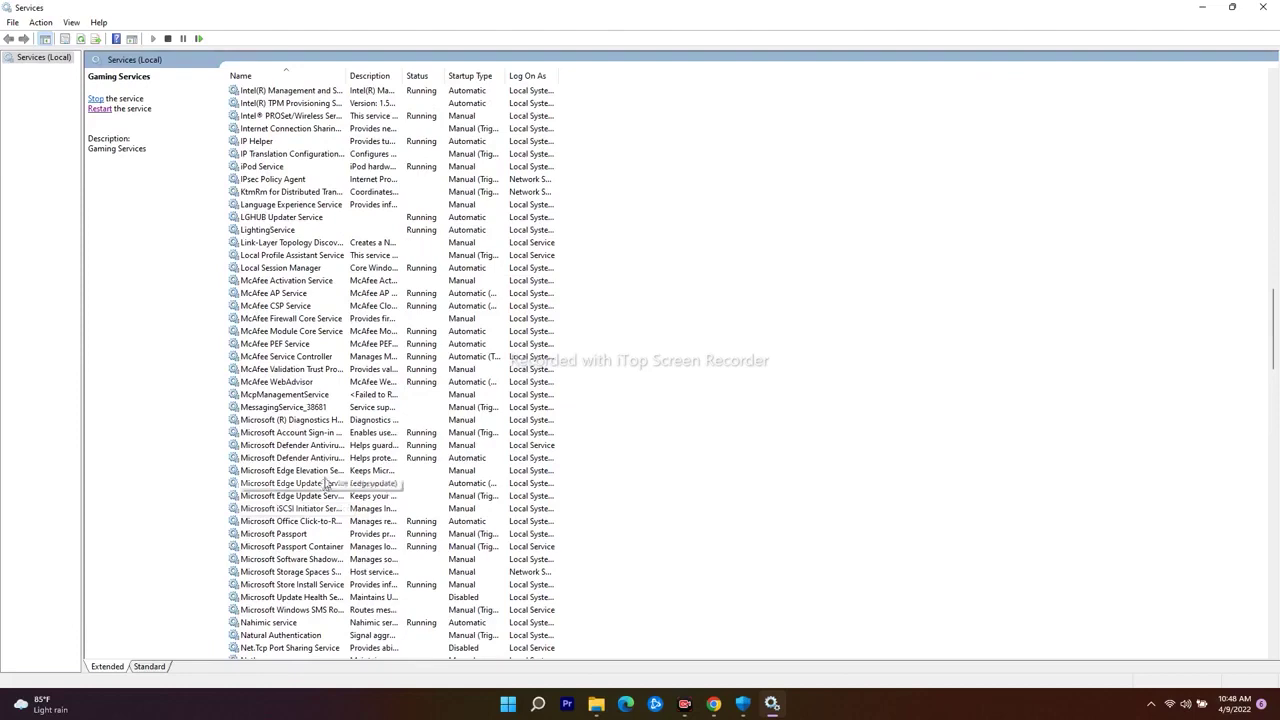
scroll(330, 506, down, 2)
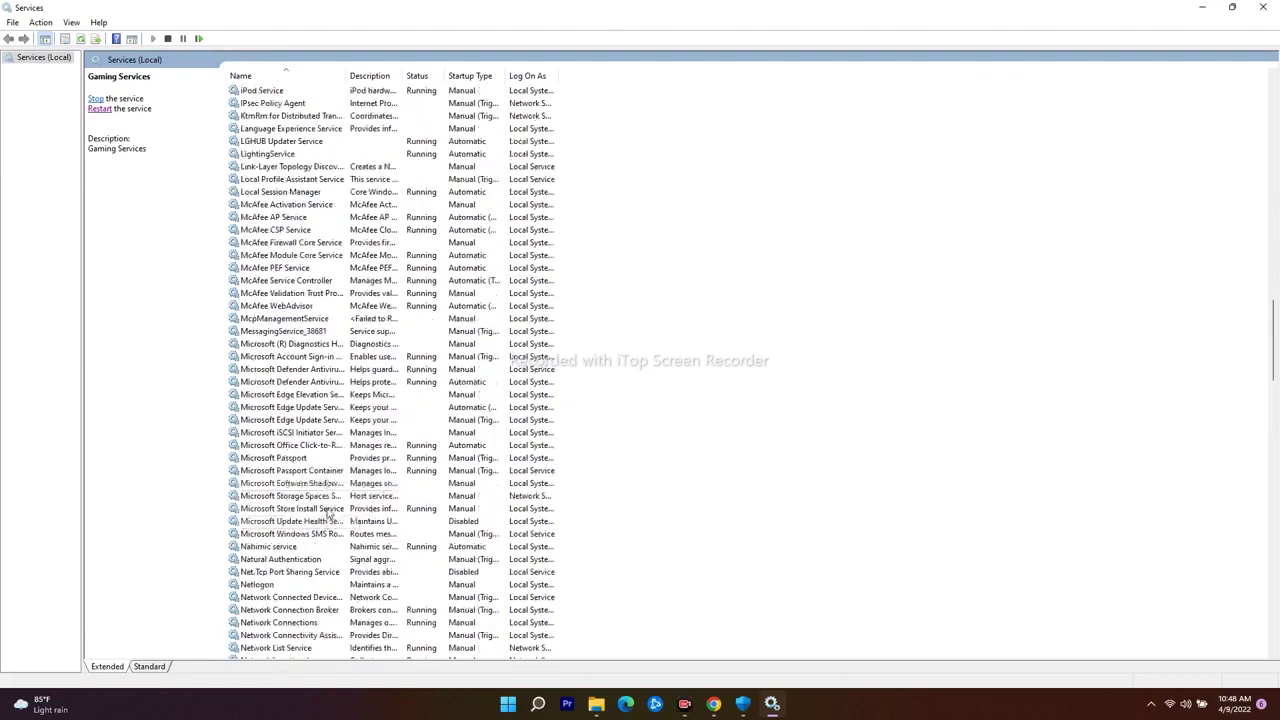
double_click(329, 510)
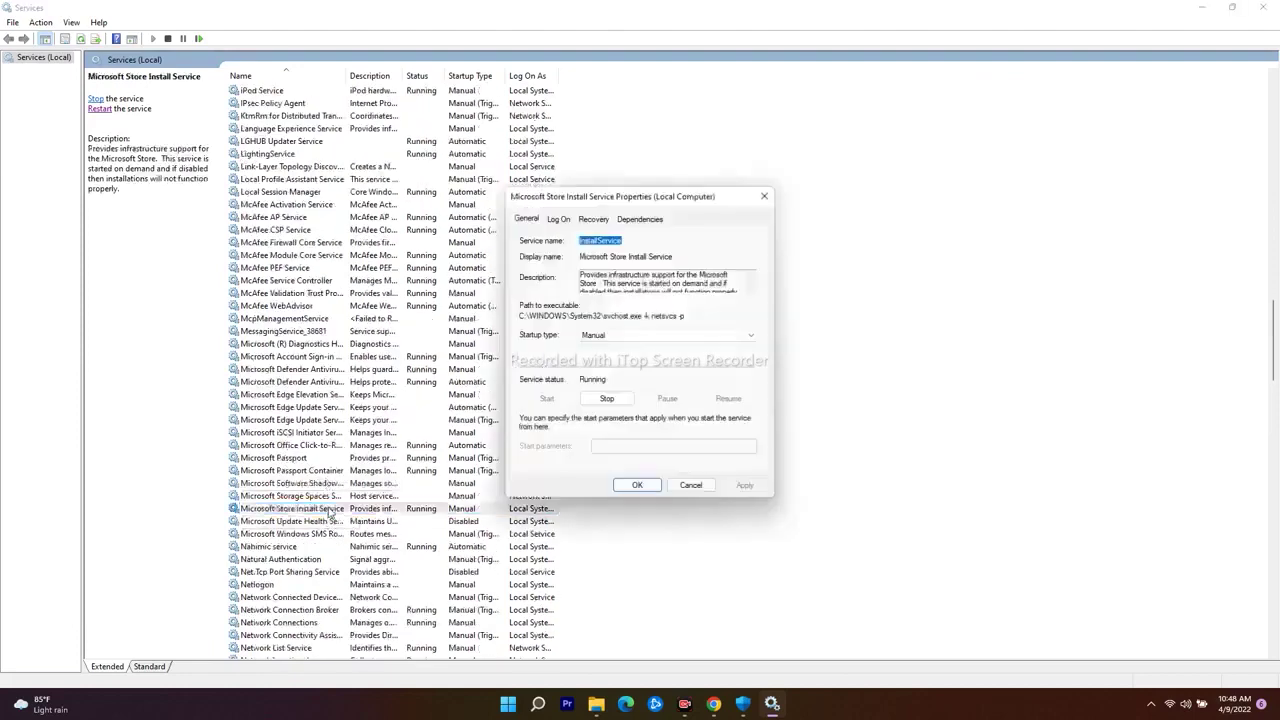
click(603, 340)
click(603, 360)
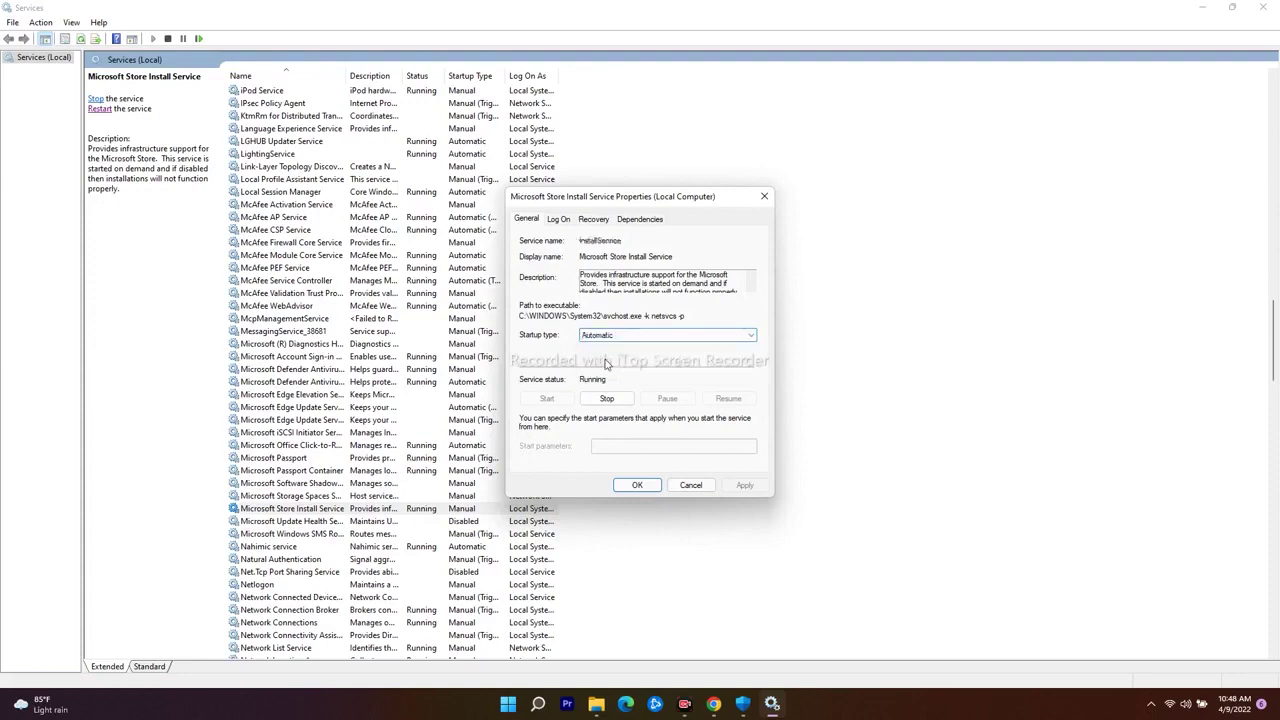
click(744, 485)
click(636, 485)
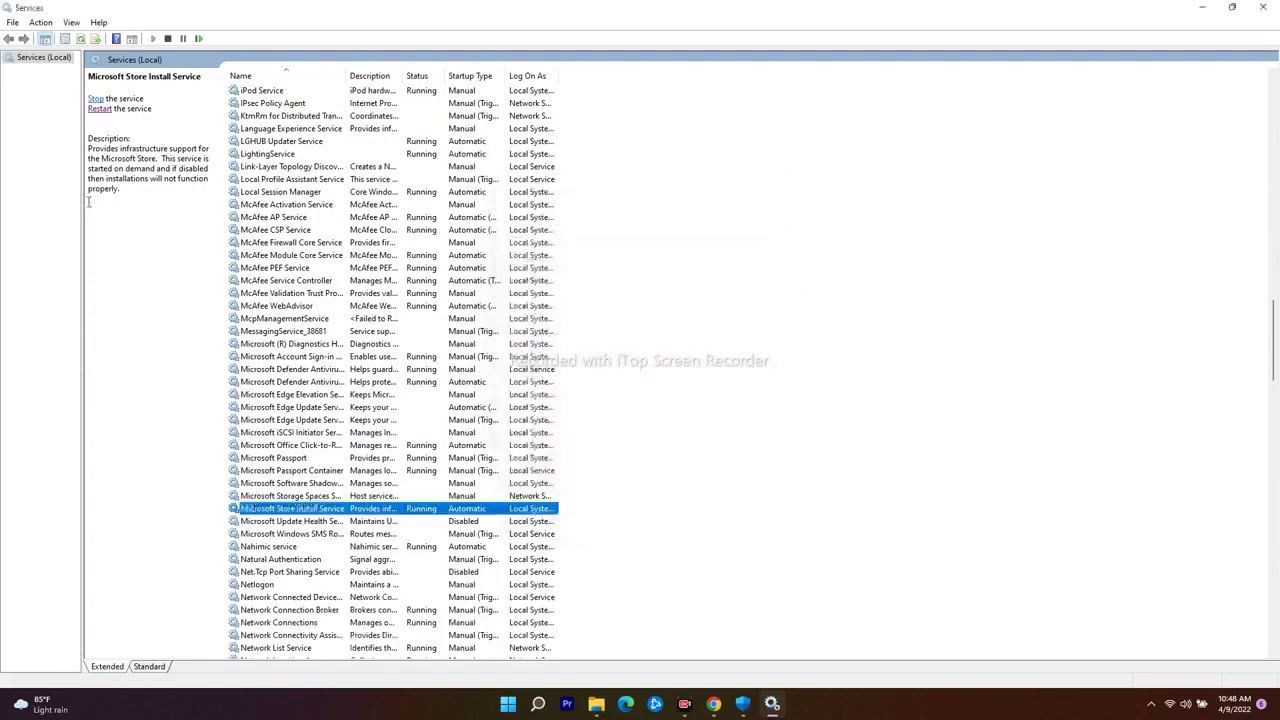
Step: Restart the Microsoft Store Install Service and close the Services window
click(101, 109)
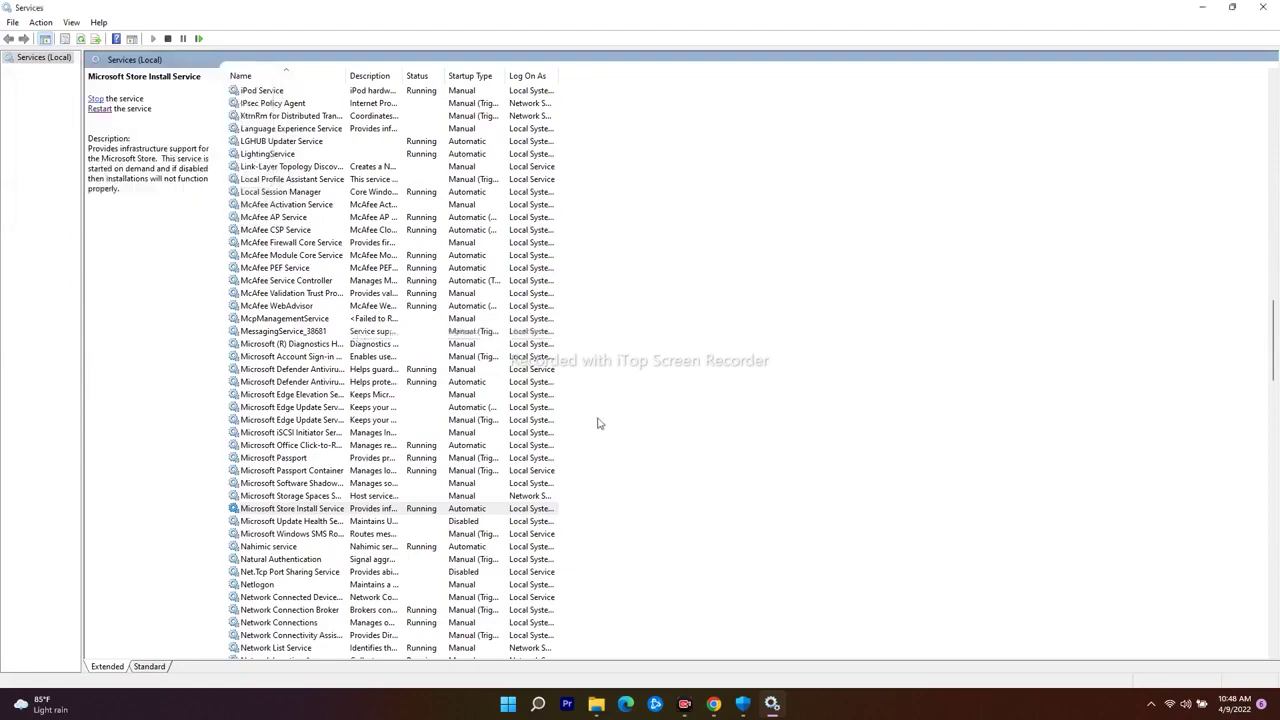
scroll(598, 423, up, 20)
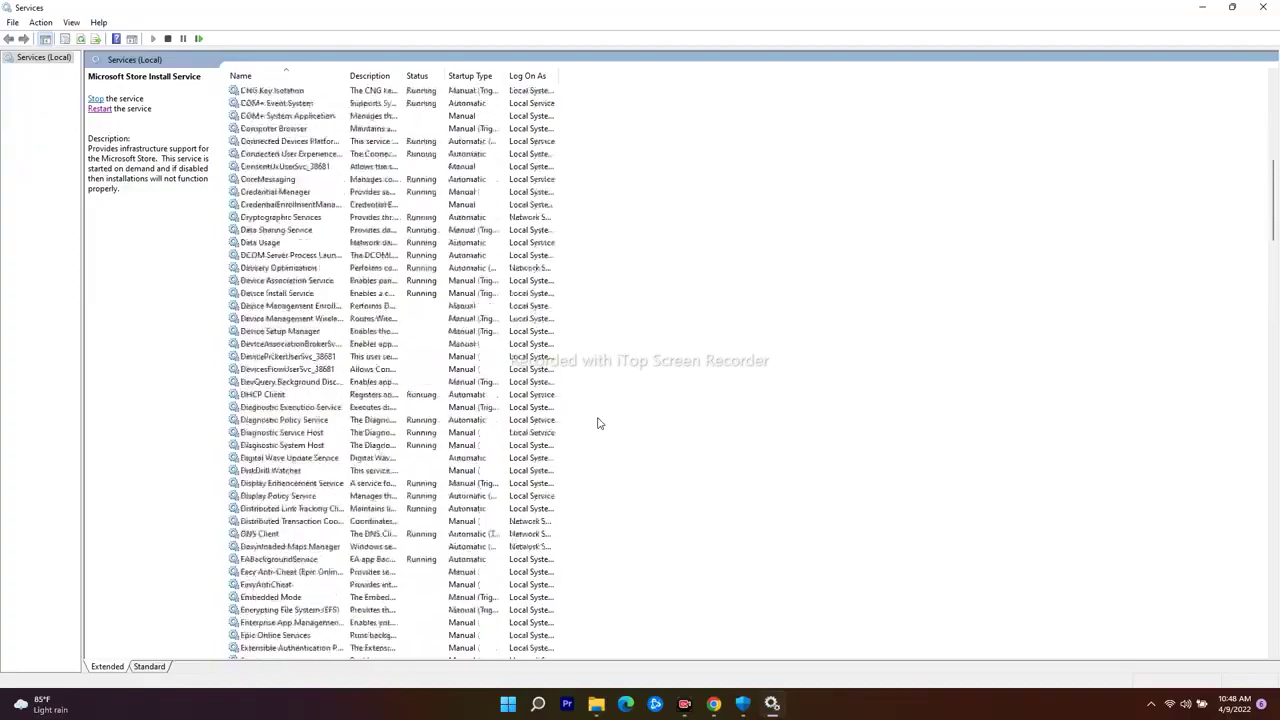
click(1262, 7)
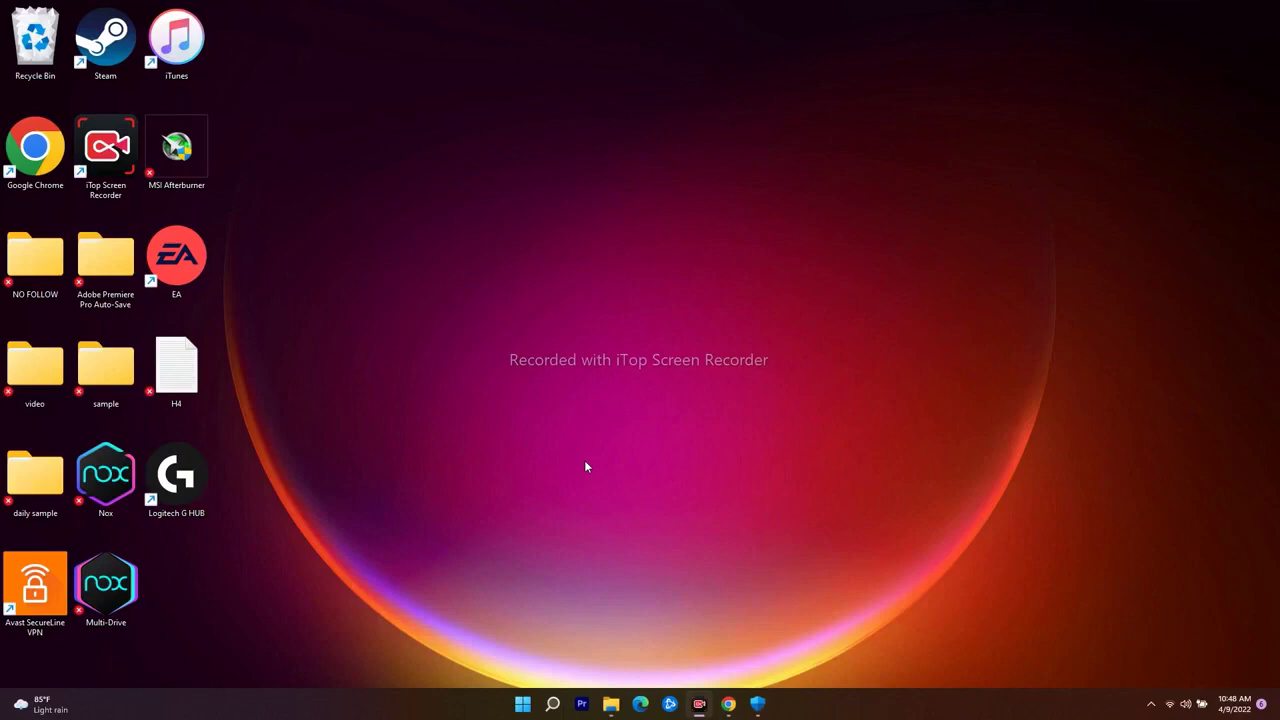
click(522, 704)
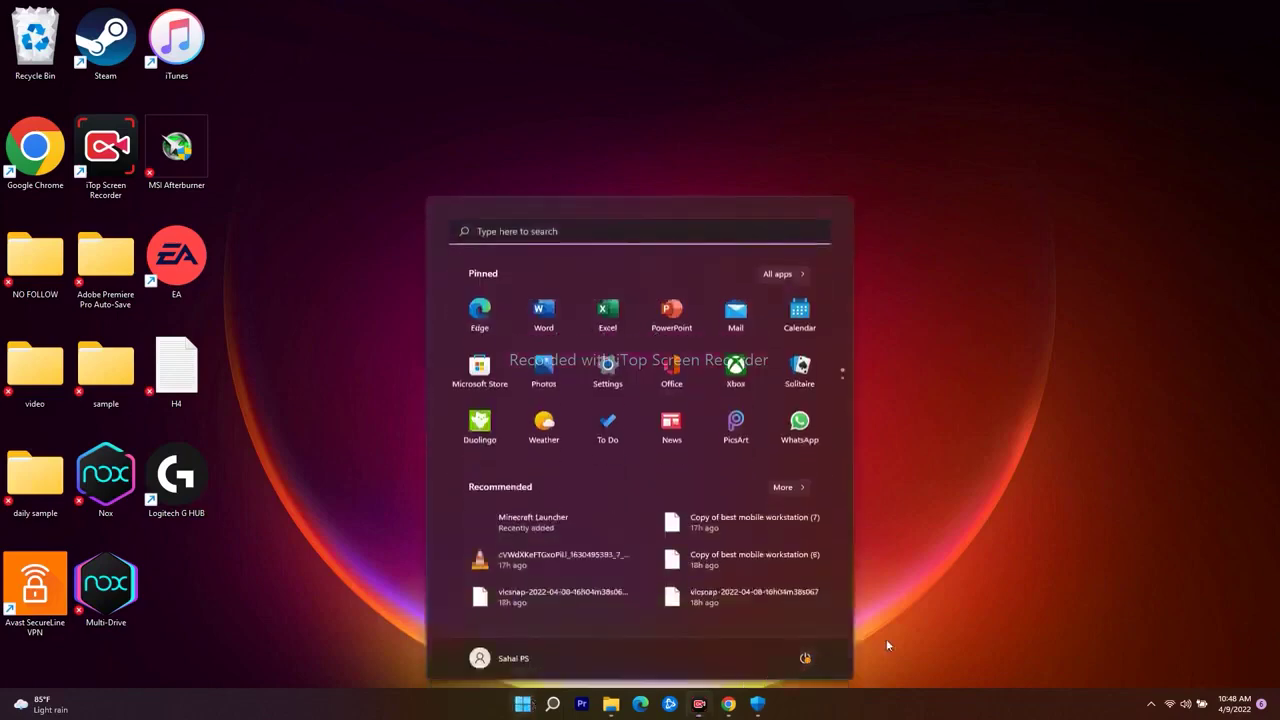
click(887, 645)
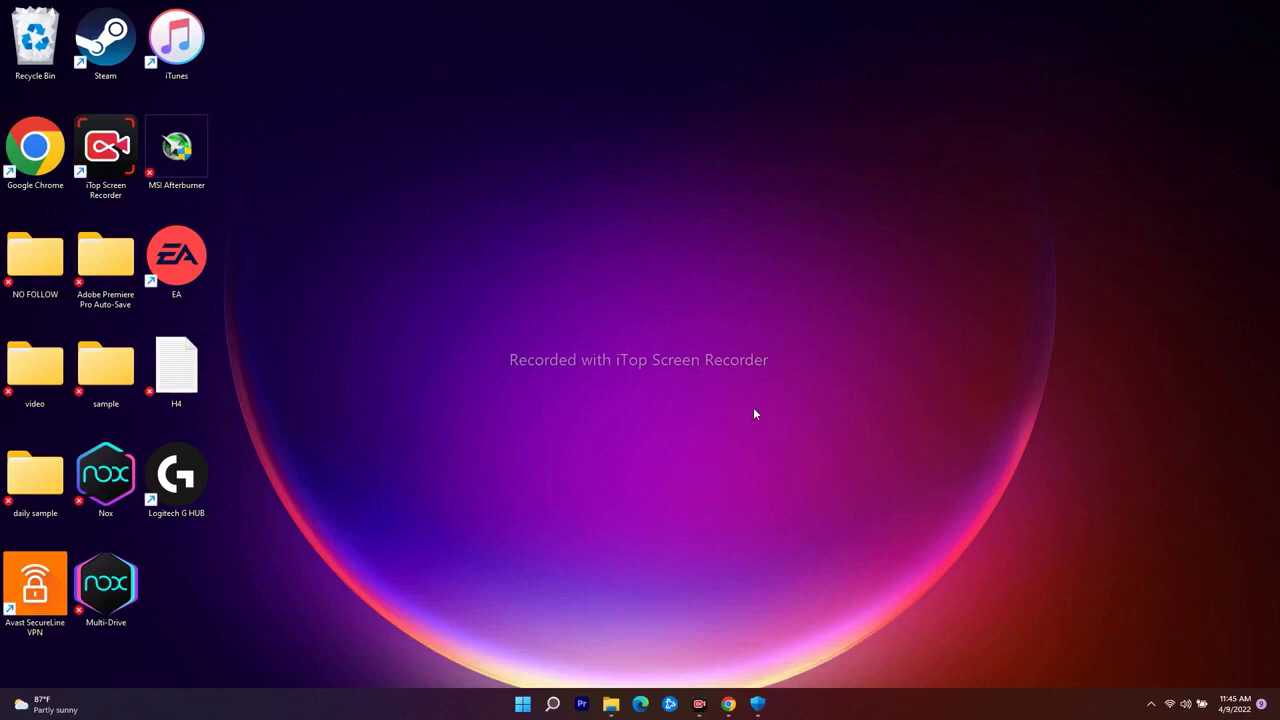
Step: Search Windows for Microsoft Store, open it maximized and check the account options of the signed-in profile
click(552, 704)
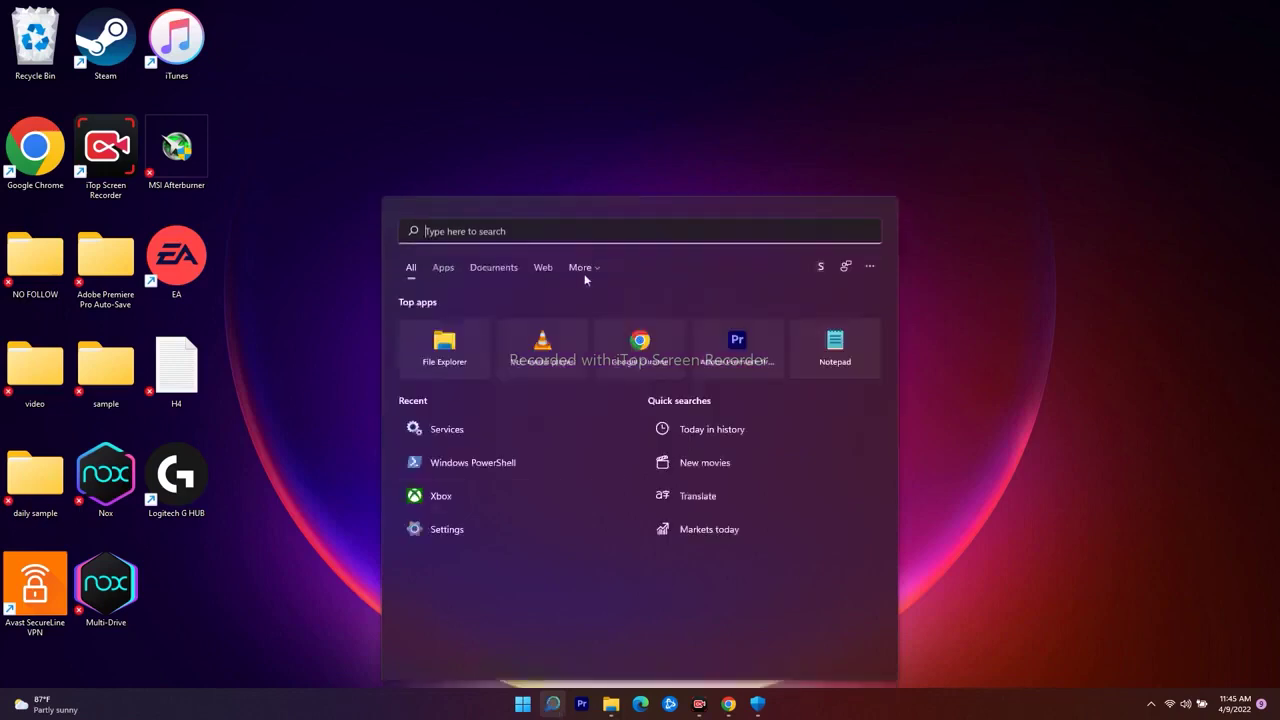
text(micros)
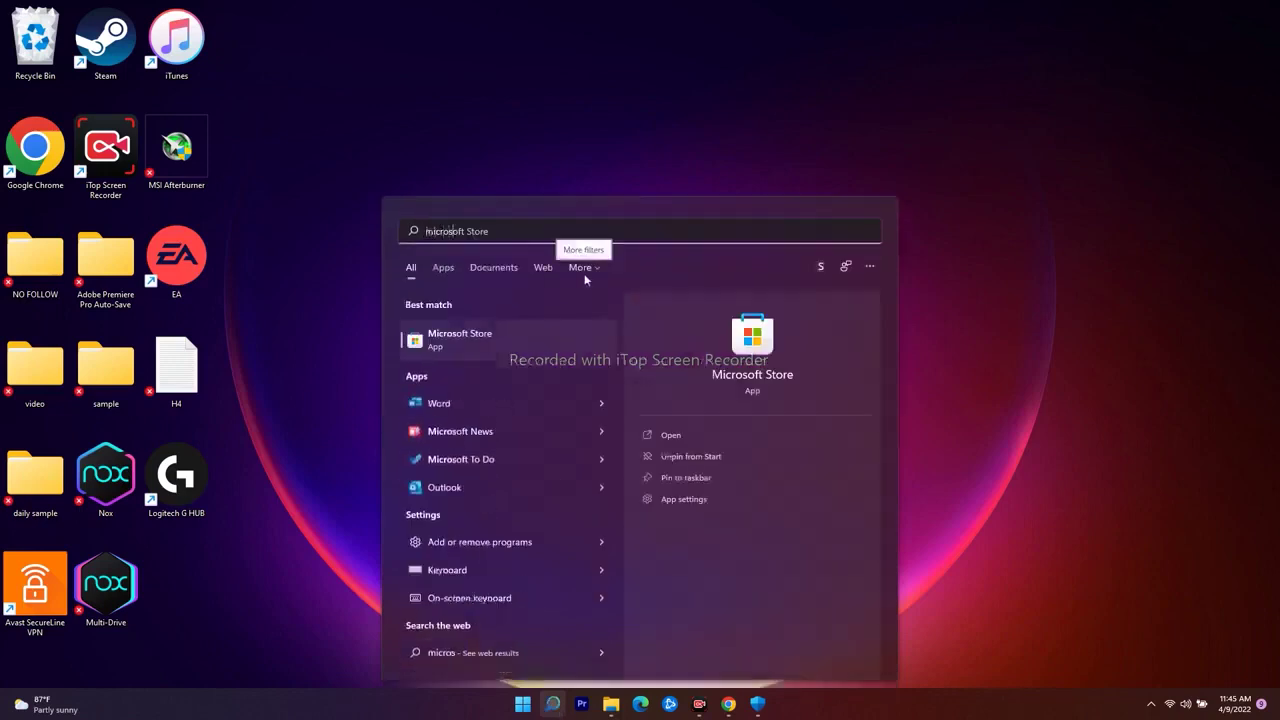
click(563, 329)
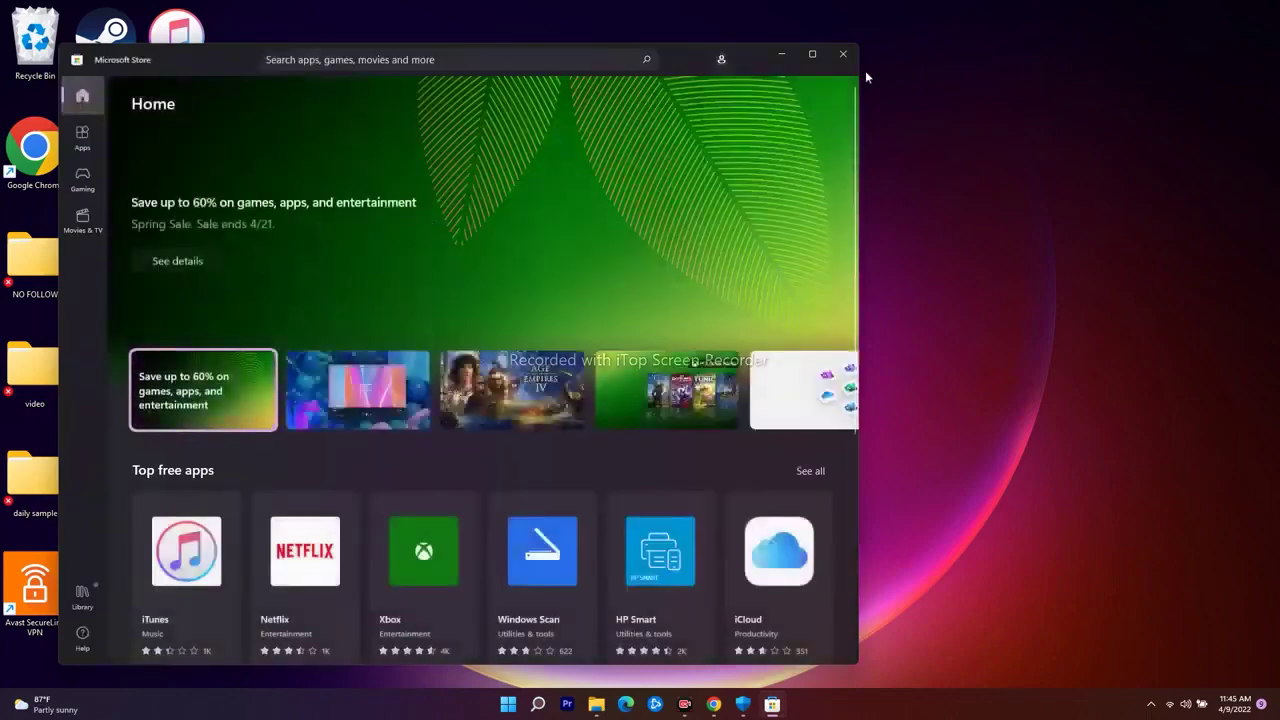
click(817, 55)
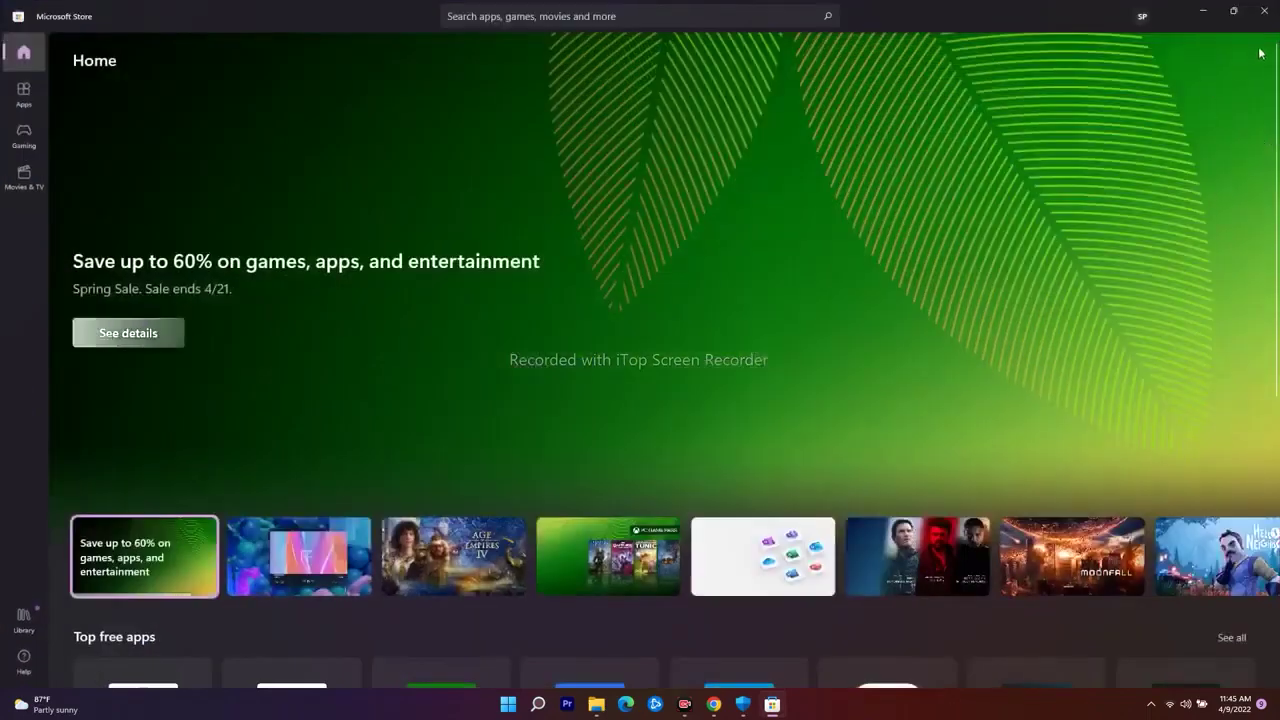
click(1143, 17)
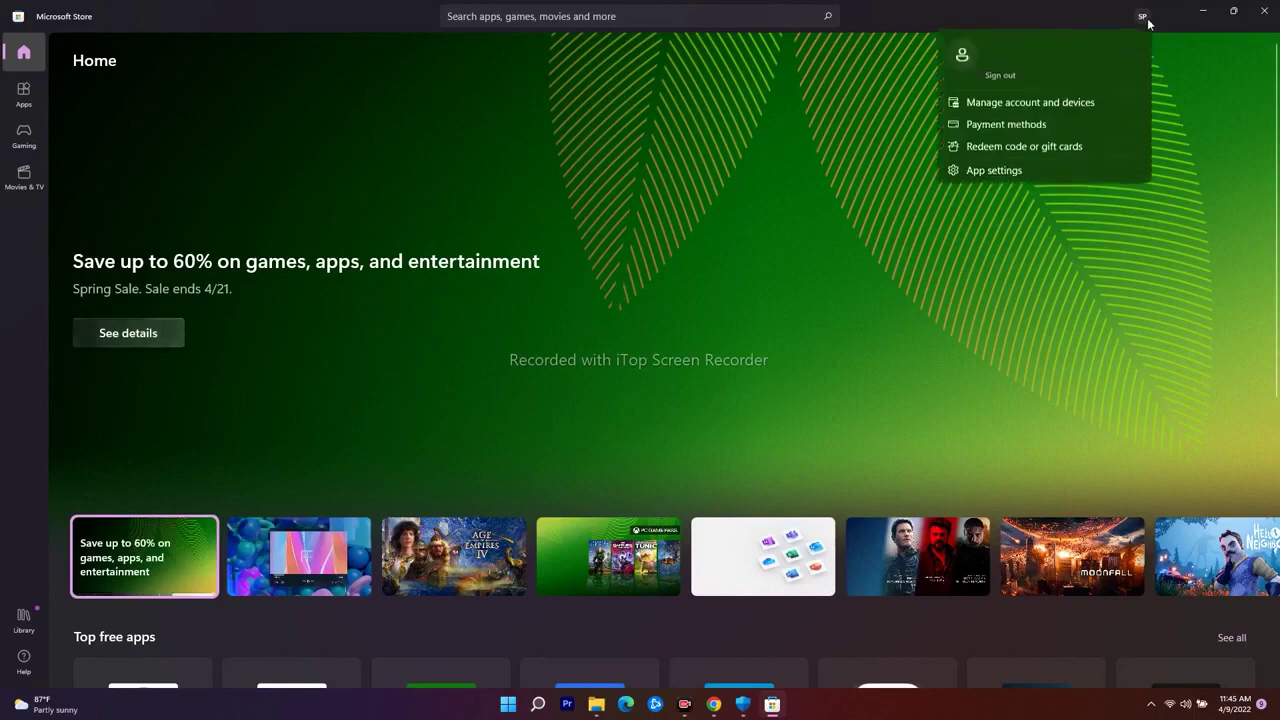
click(1224, 72)
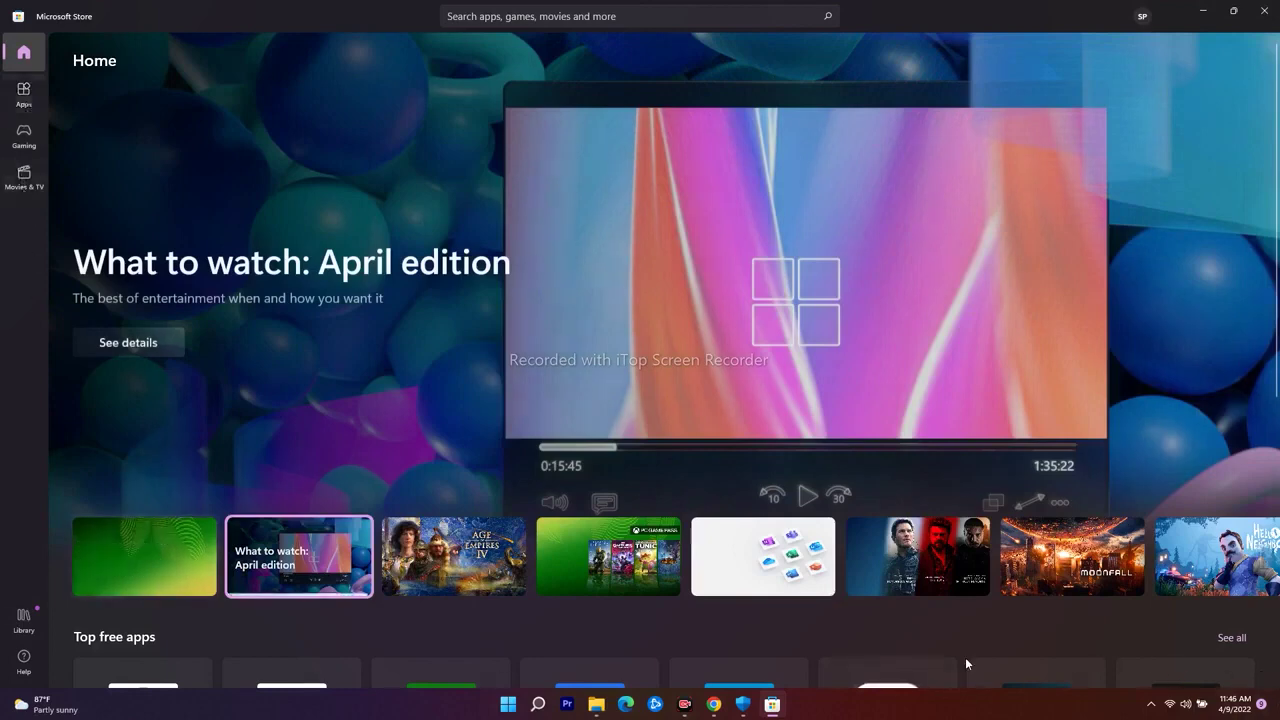
Step: Review the Microsoft Store library and the extra options for Minecraft Launcher, return to the home page and minimize the store
click(22, 622)
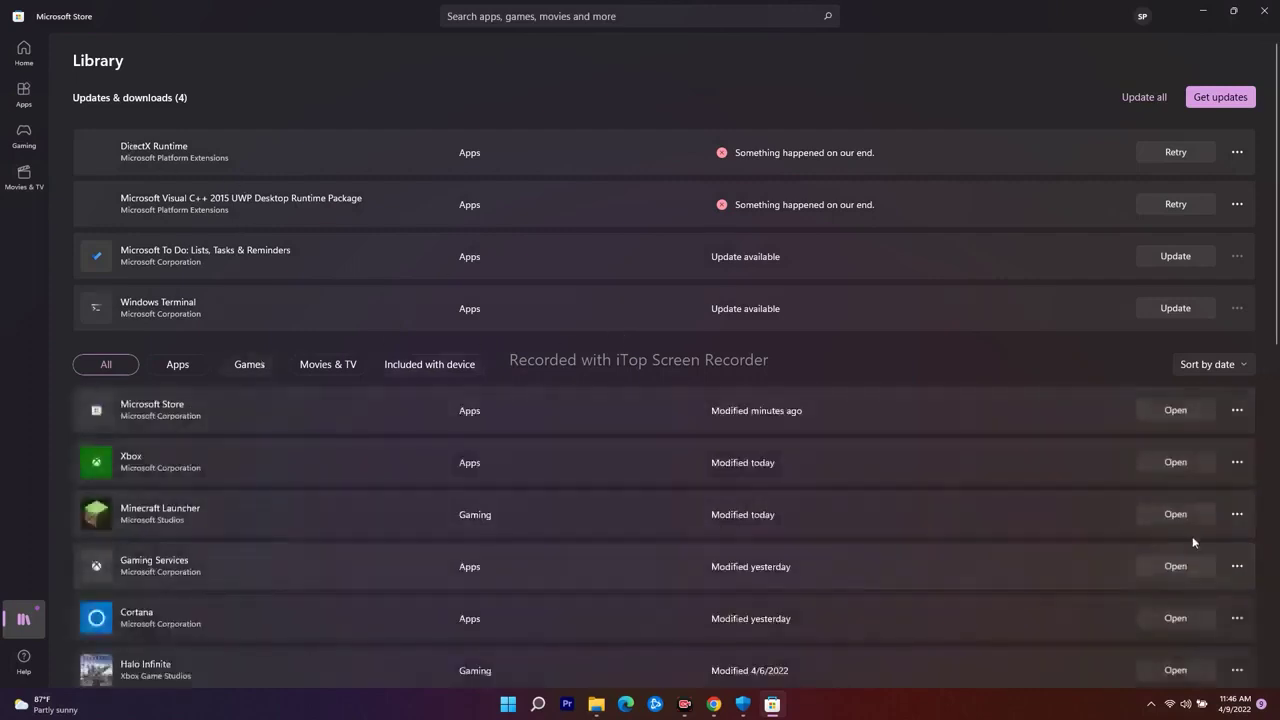
click(1237, 514)
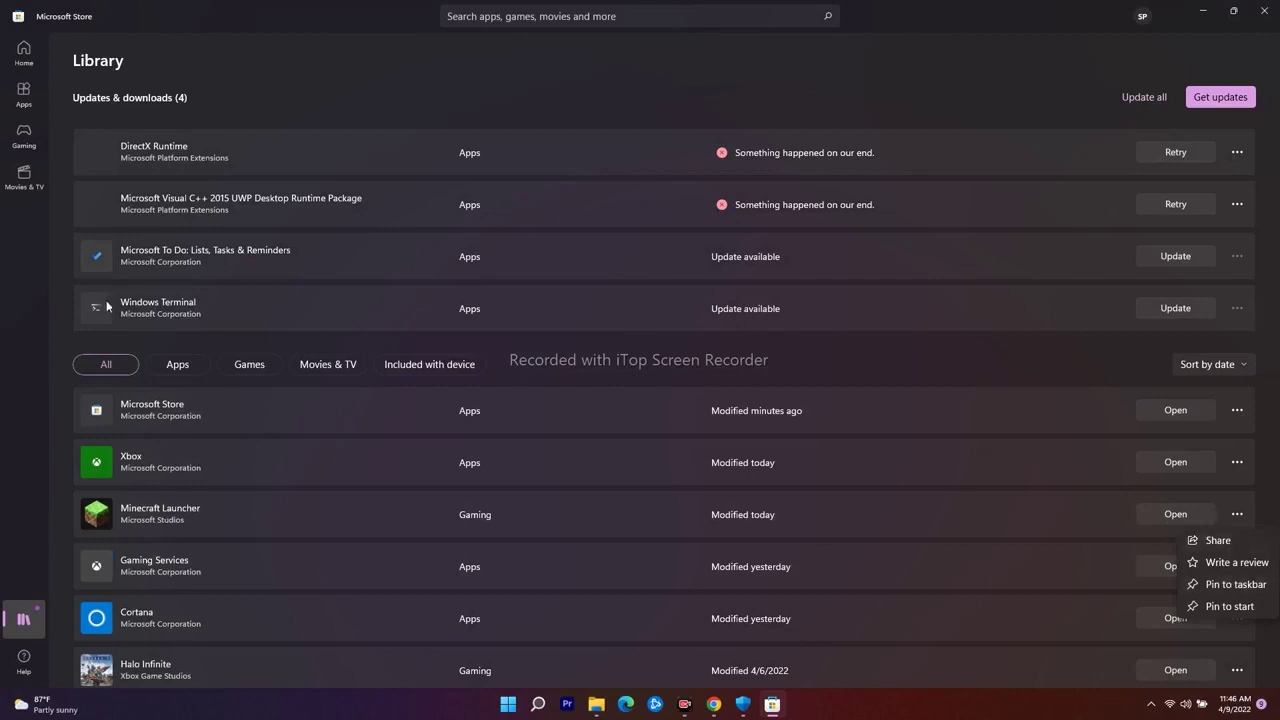
click(16, 68)
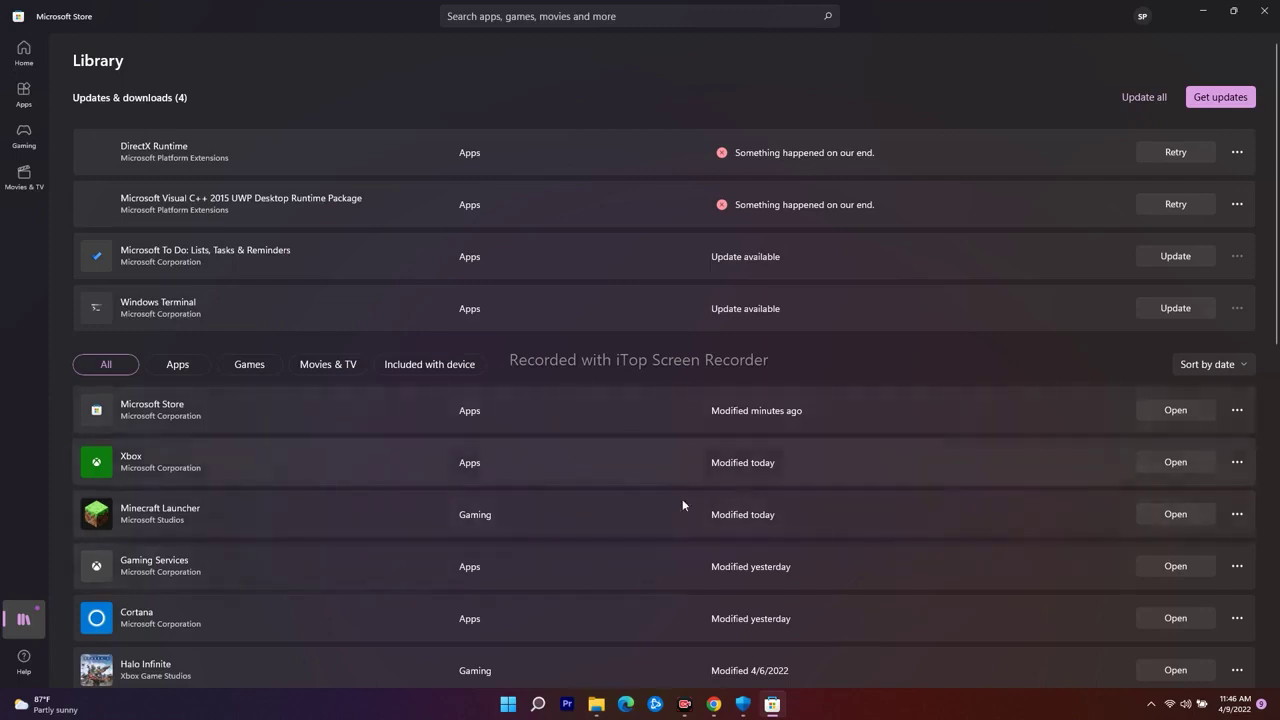
click(23, 50)
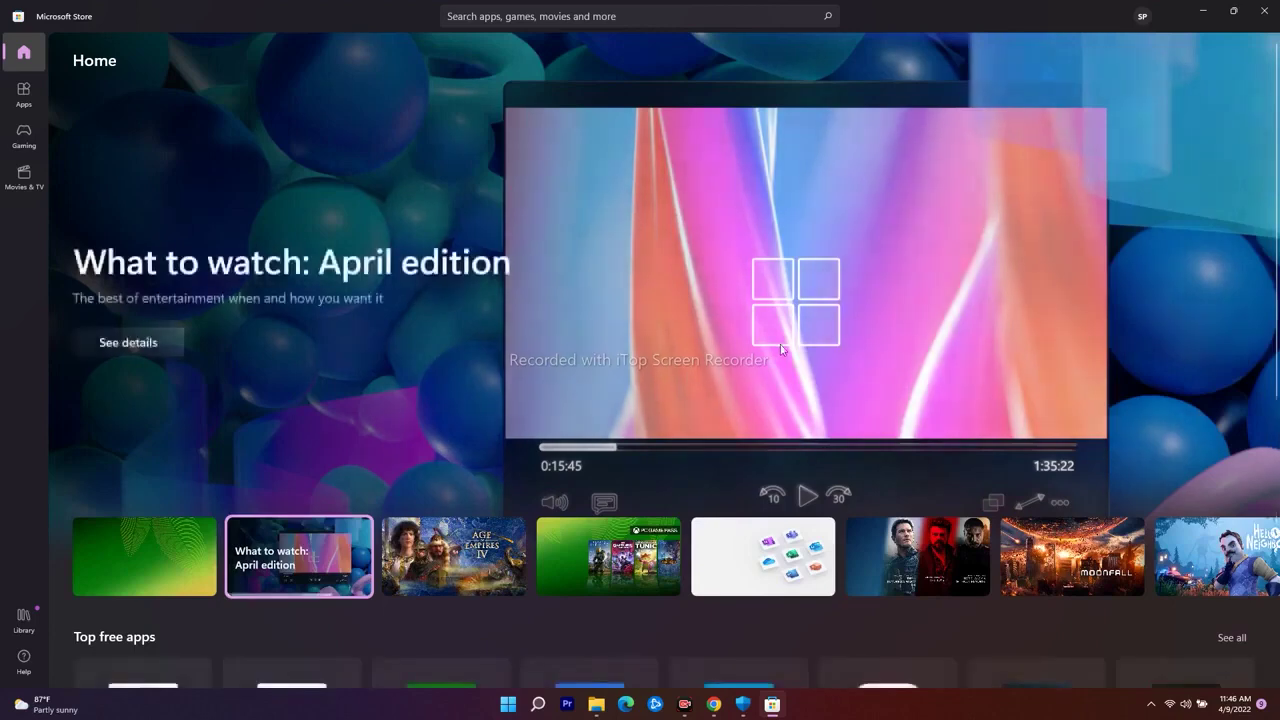
click(1203, 10)
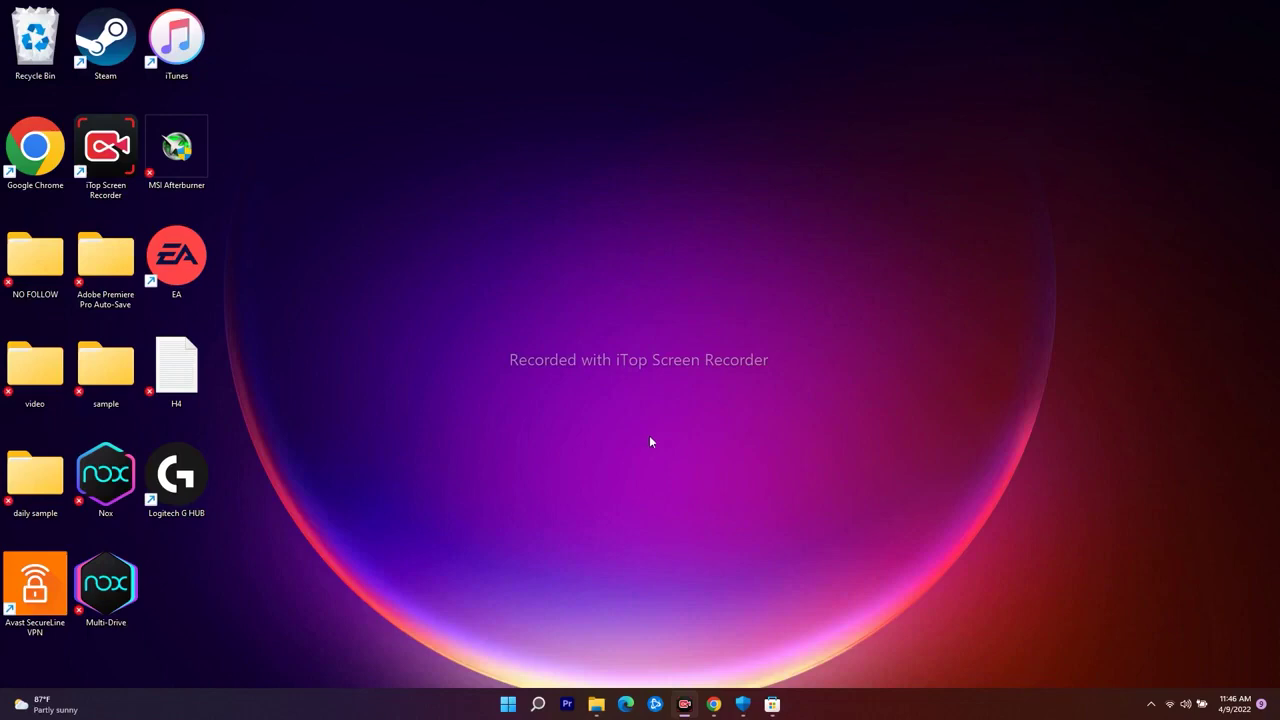
mouse_move(713, 702)
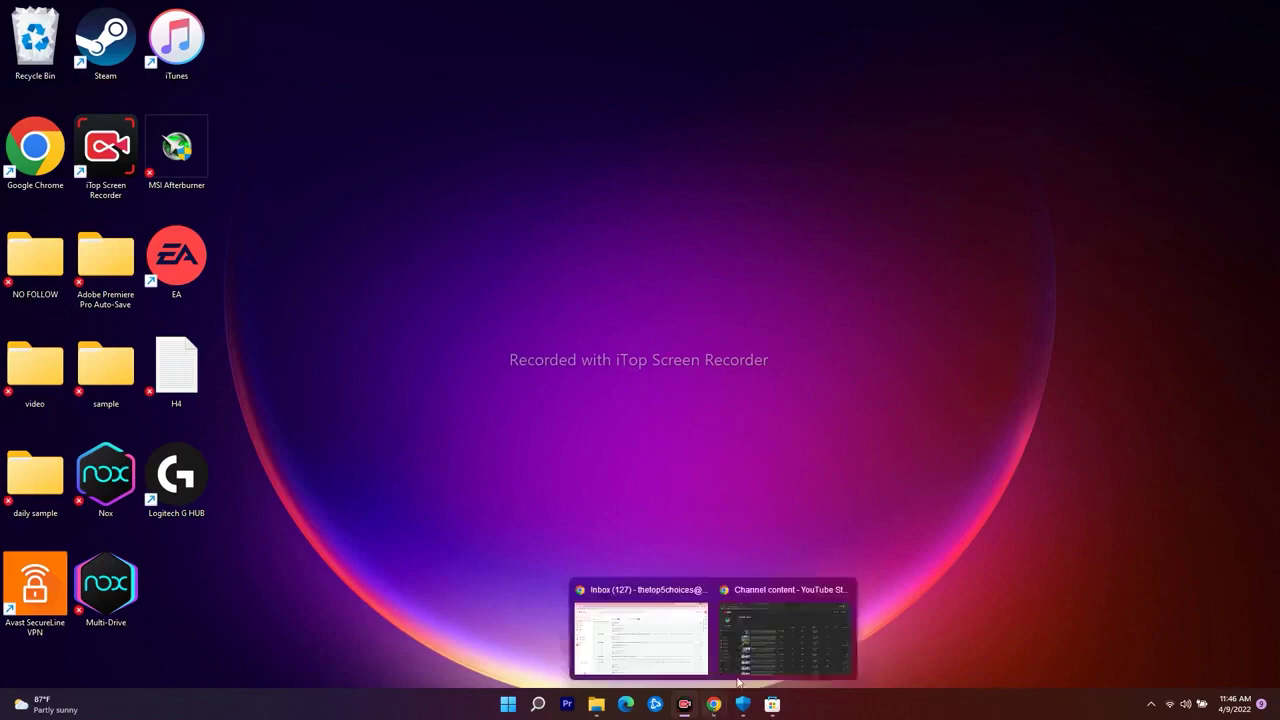
click(795, 613)
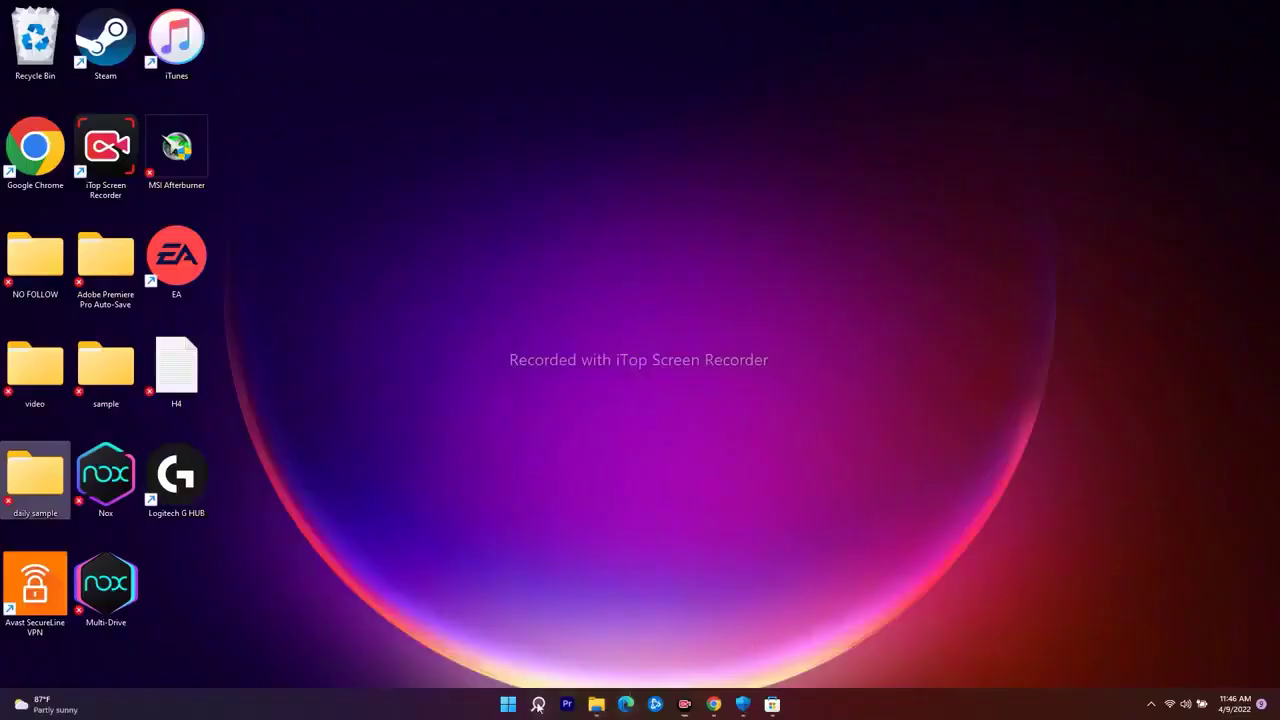
Step: Open Command Prompt as administrator and try to run a system file scan with sfc /scannow
click(538, 705)
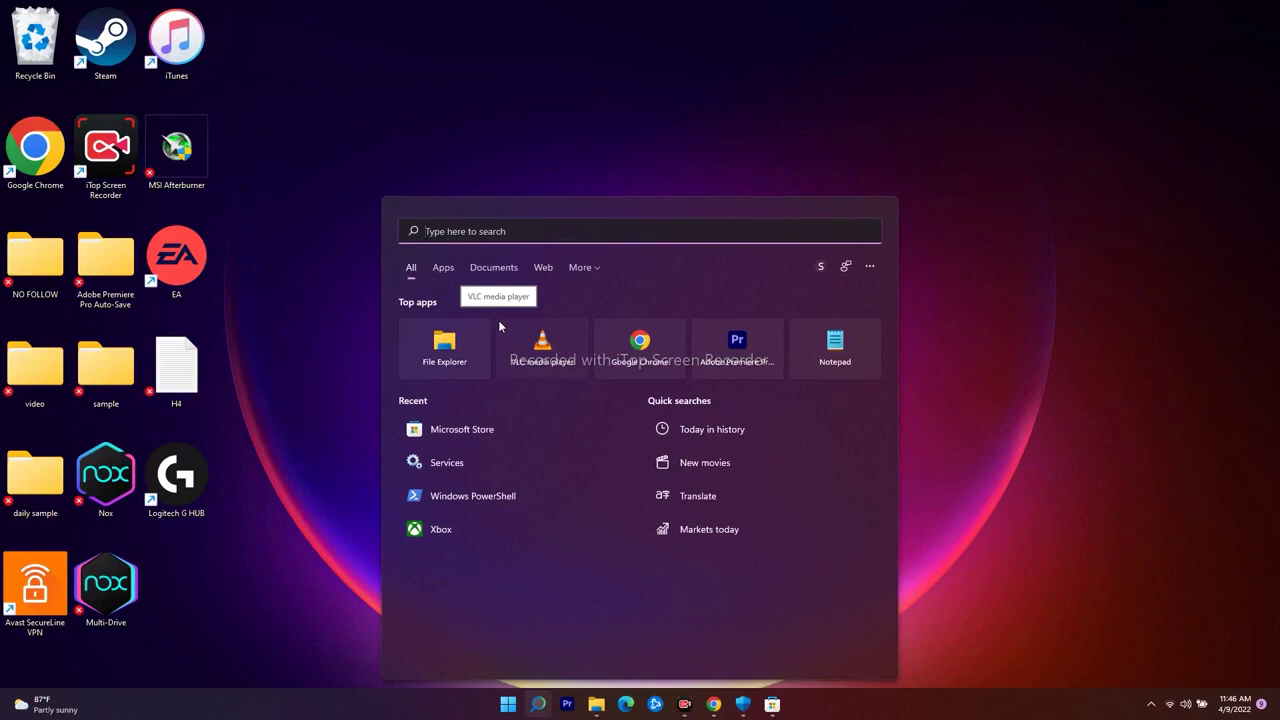
text(cmm)
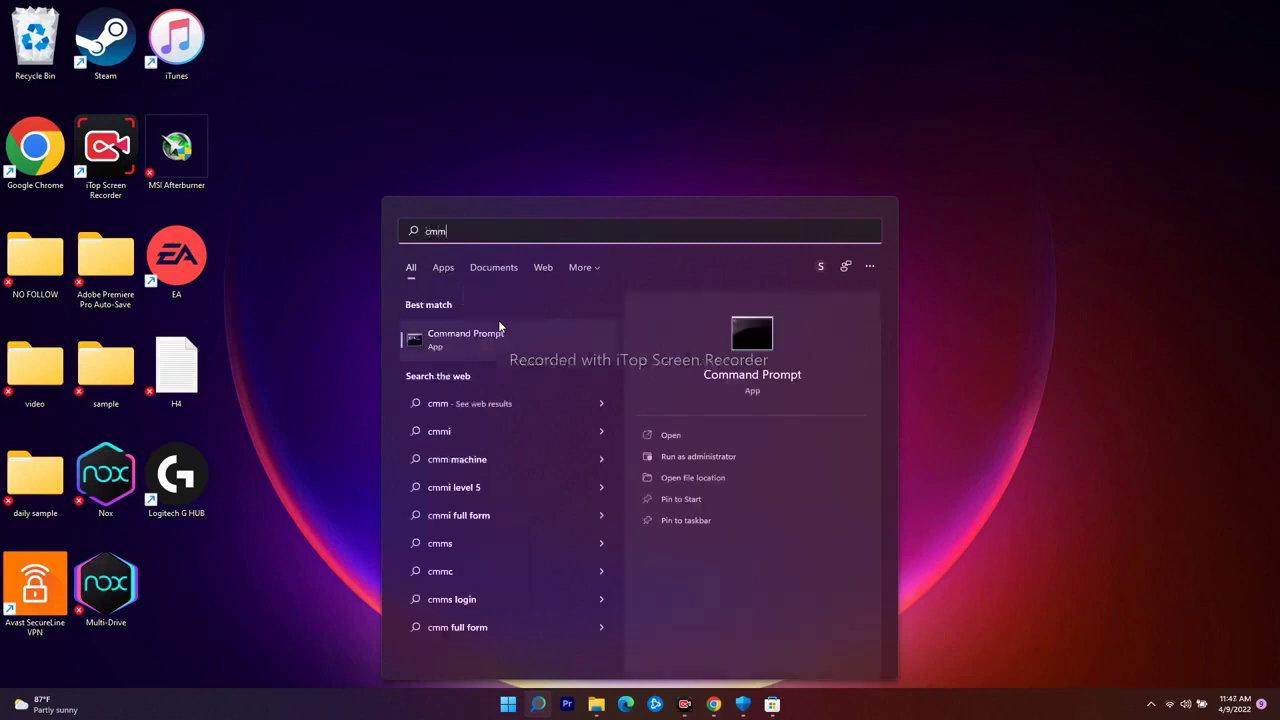
click(696, 457)
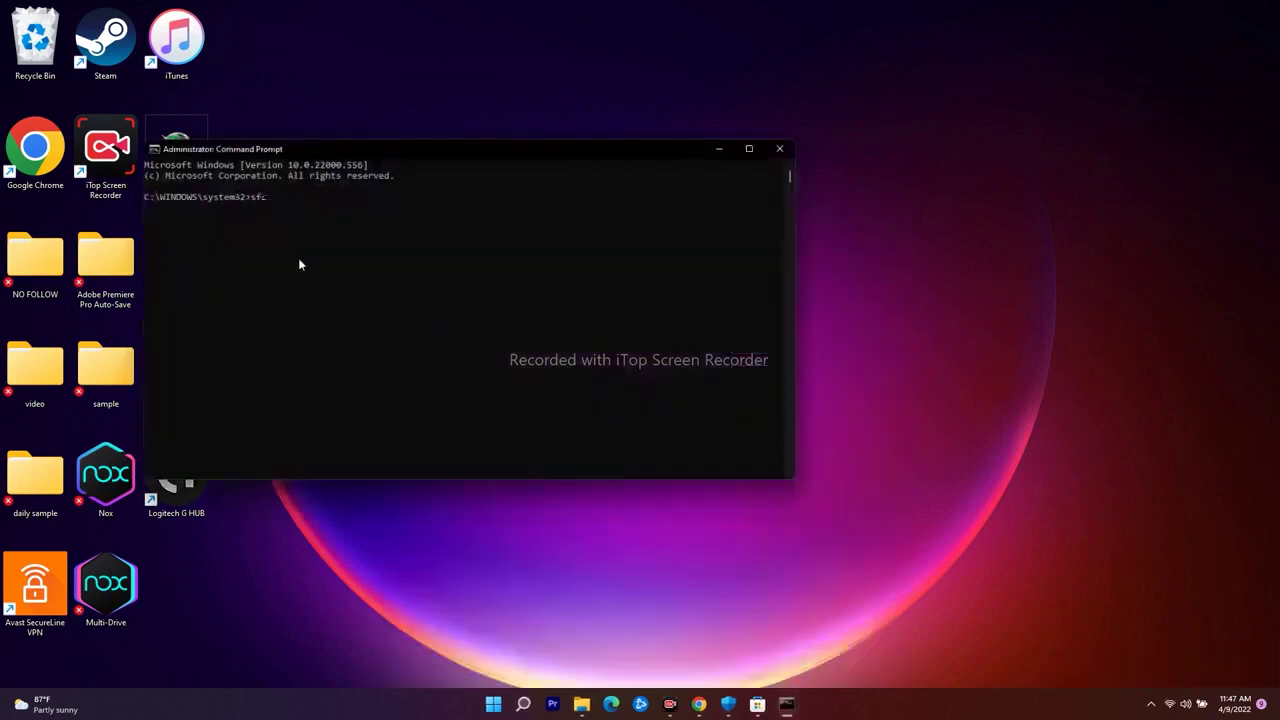
text(sfc /sca)
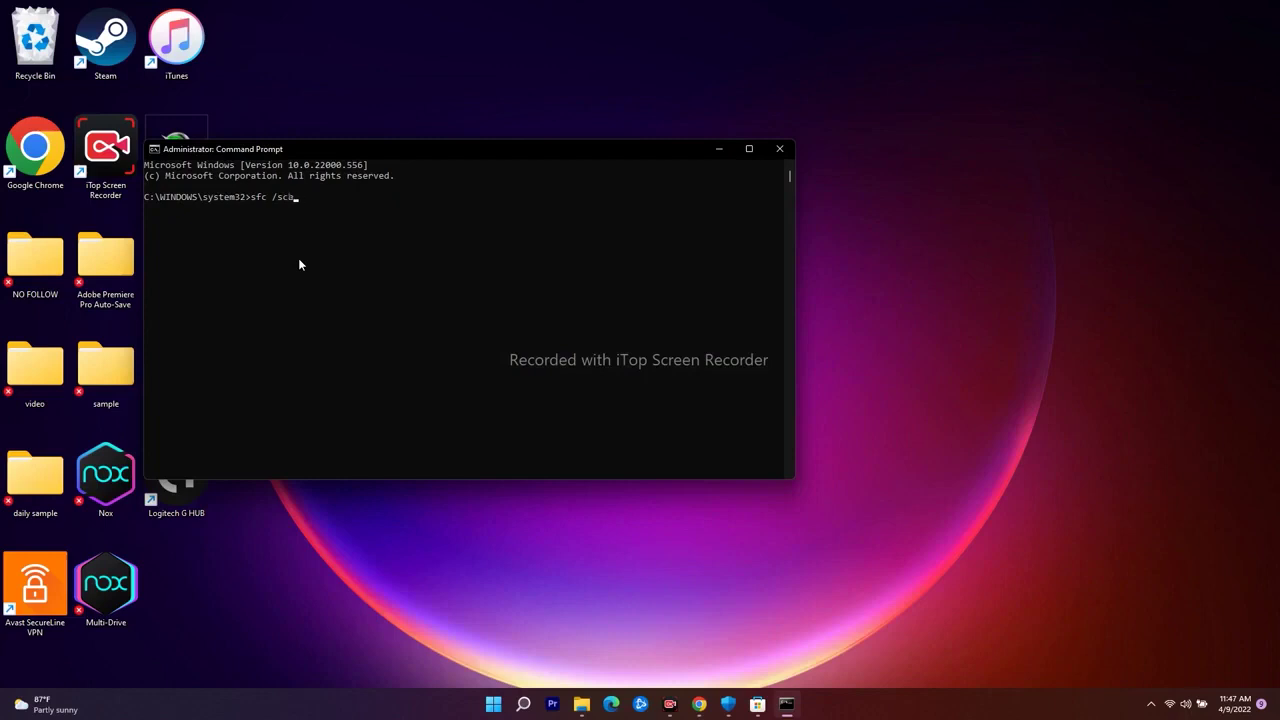
text(nnw)
key(Return)
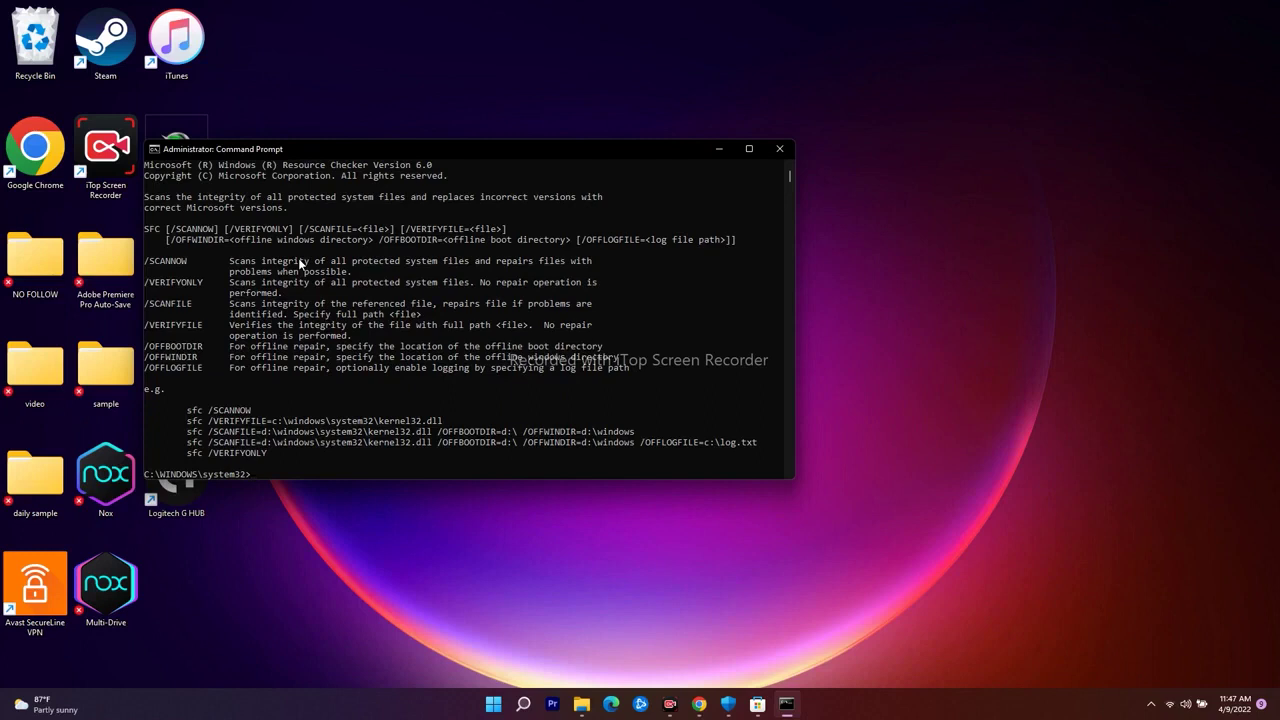
Step: Run Dism /online /cleanup-image /restorehealth to repair the Windows image and minimize the Command Prompt window
text(ism /online /cleanup-image /restore)
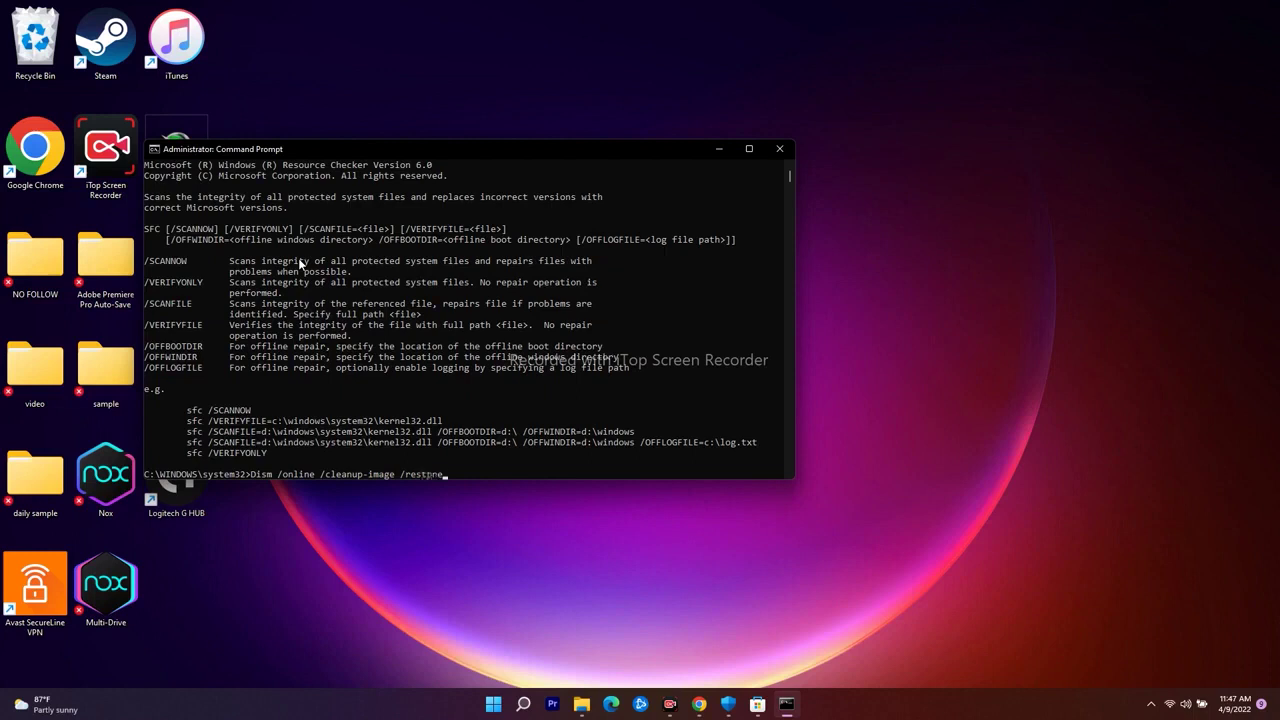
key(BackSpace)
key(BackSpace)
key(BackSpace)
text(orehealth)
key(Return)
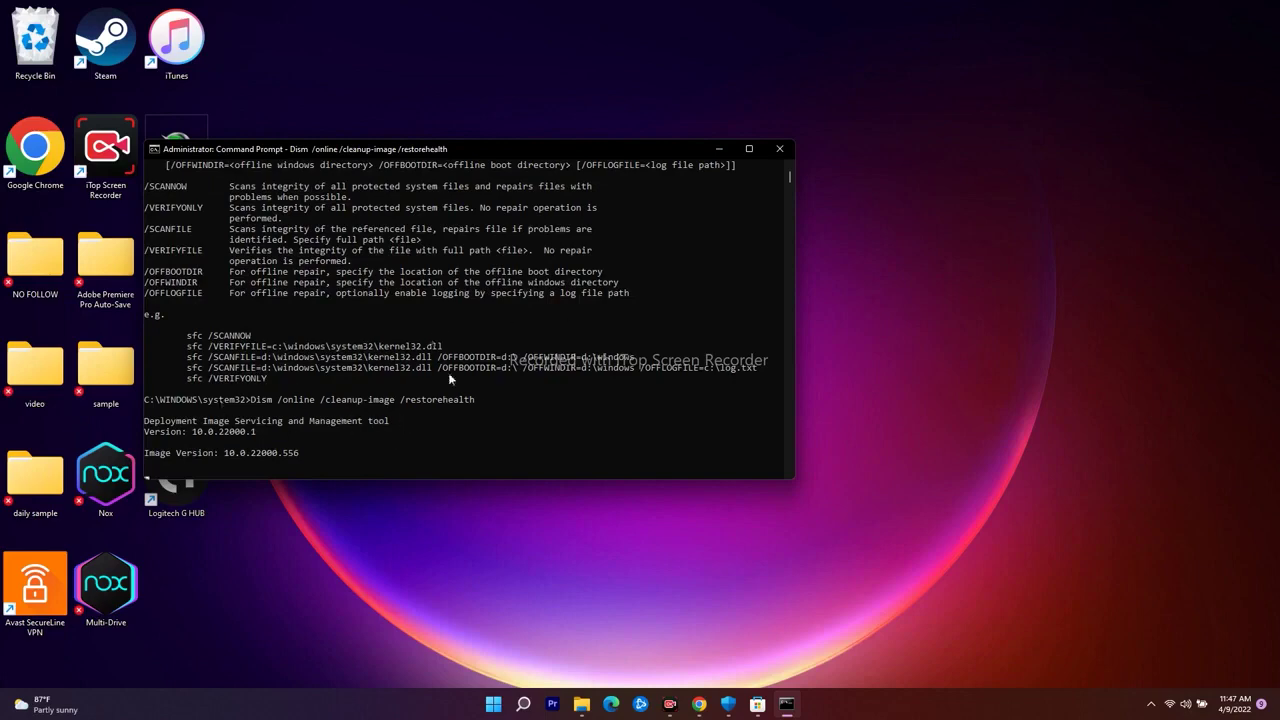
click(719, 149)
click(786, 703)
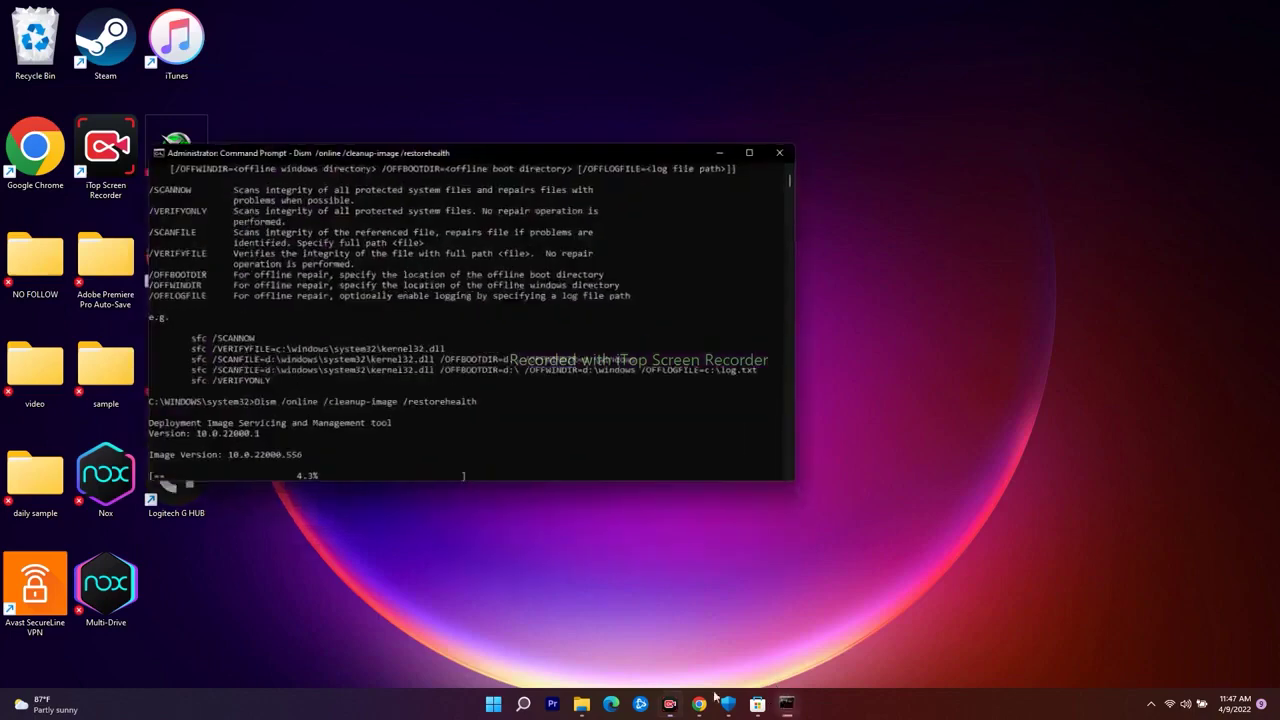
click(719, 149)
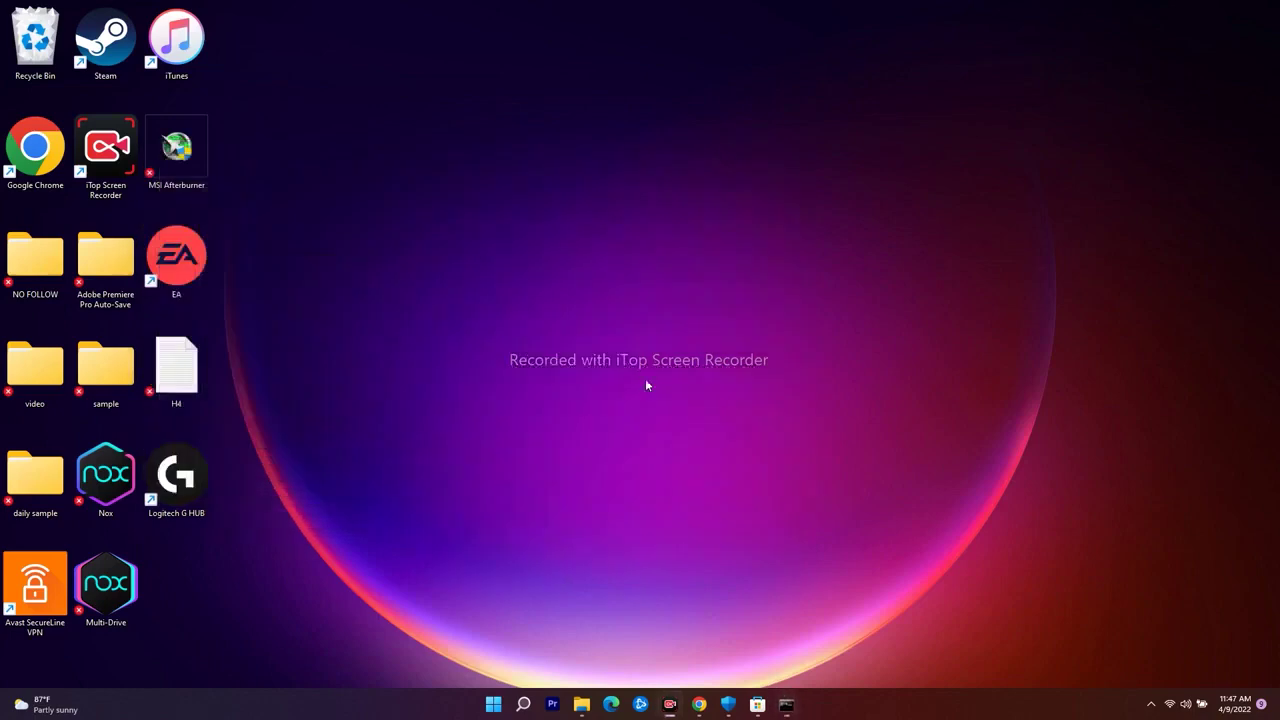
click(757, 703)
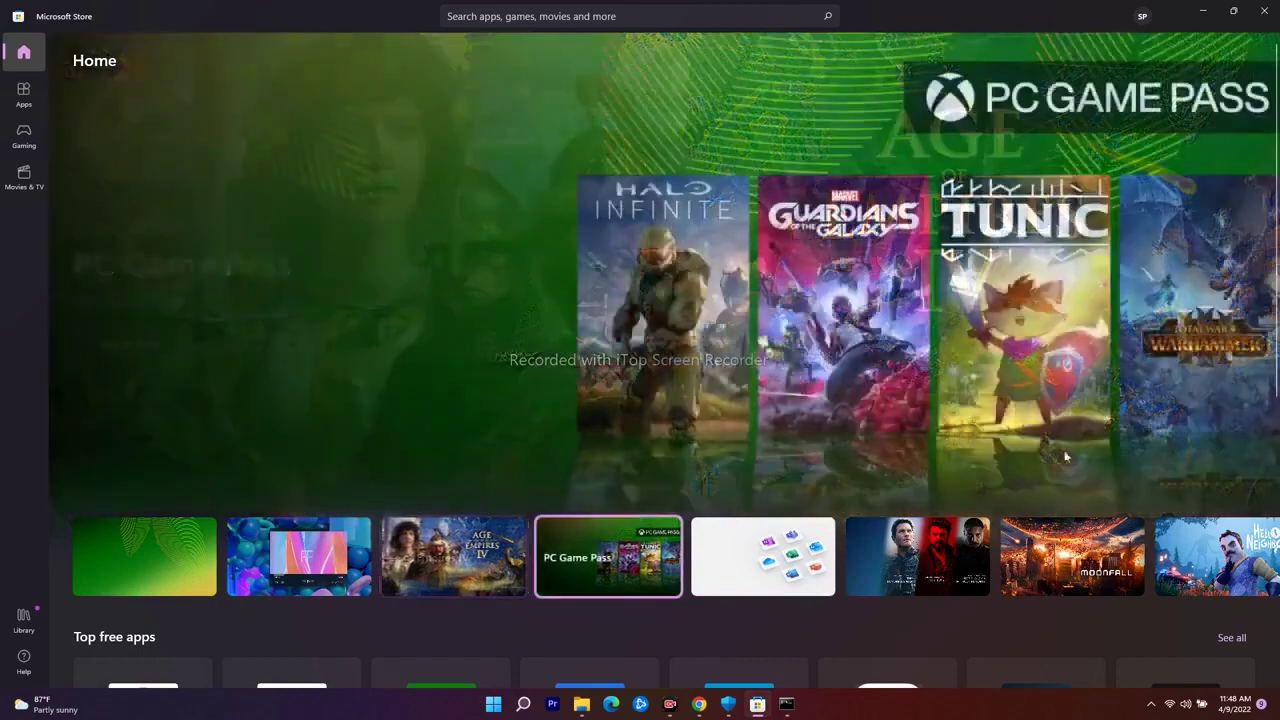
click(1210, 12)
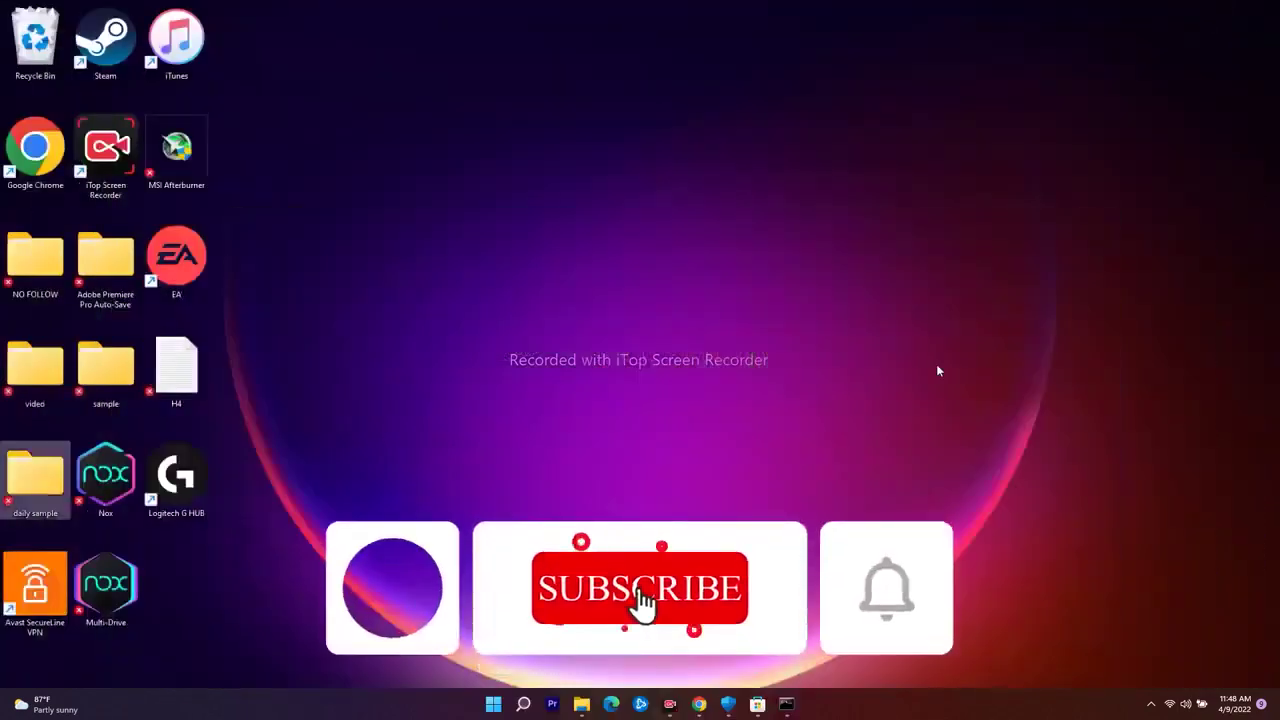